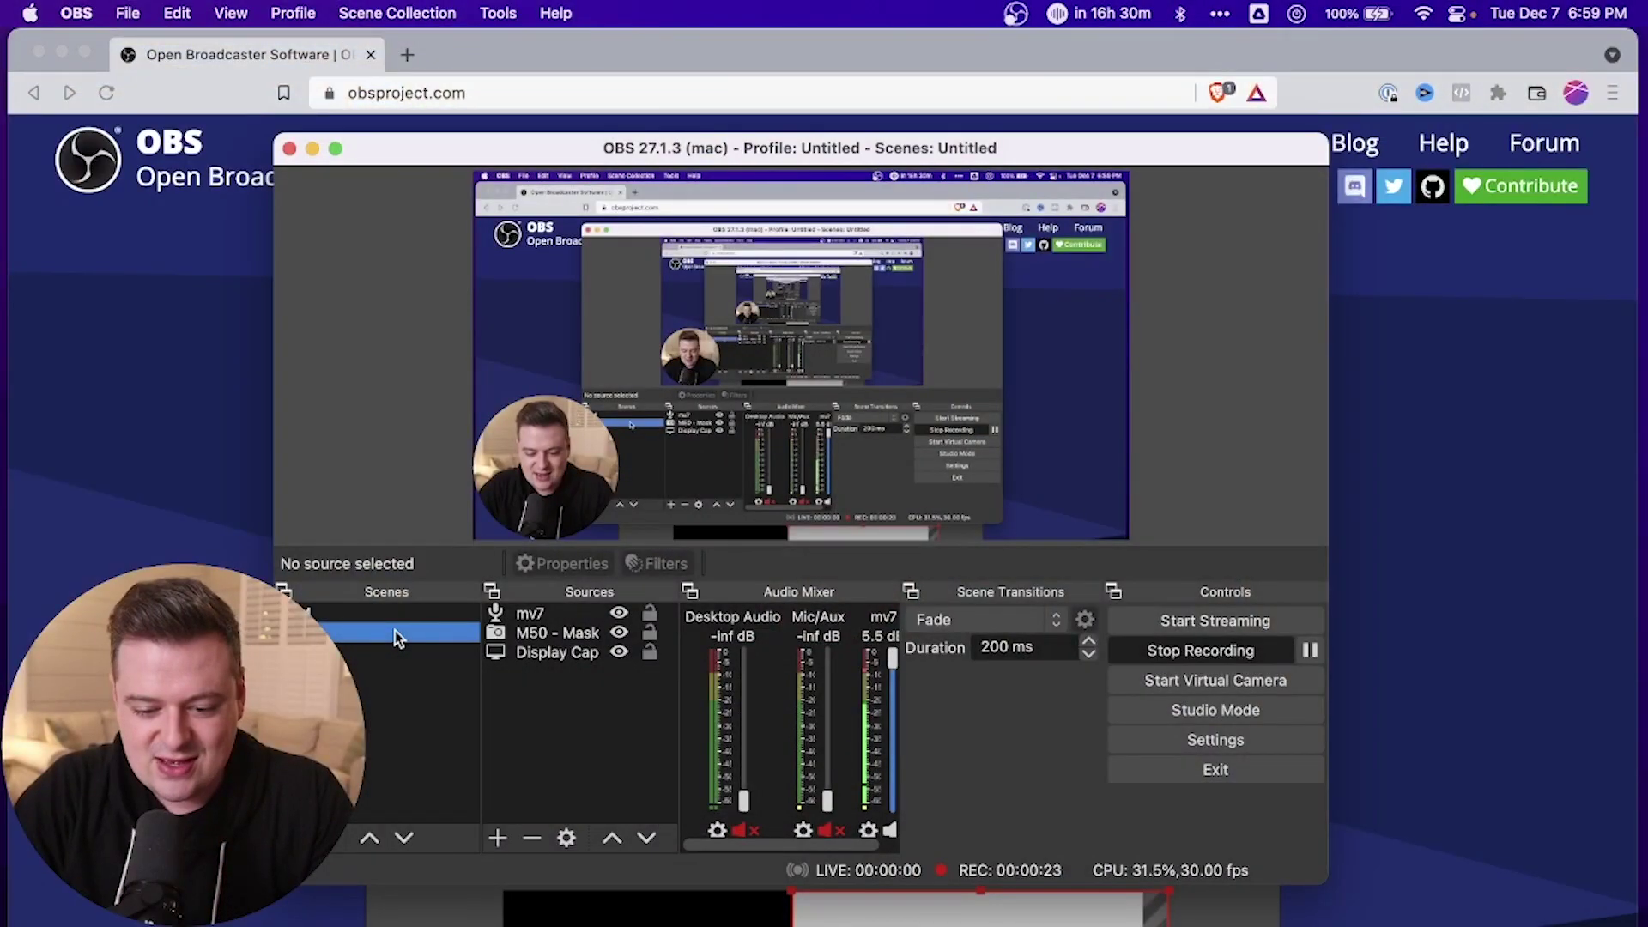
Disable the OBS preview, move the OBS window aside, and bring the Brave browser forward.
right_click(782, 300)
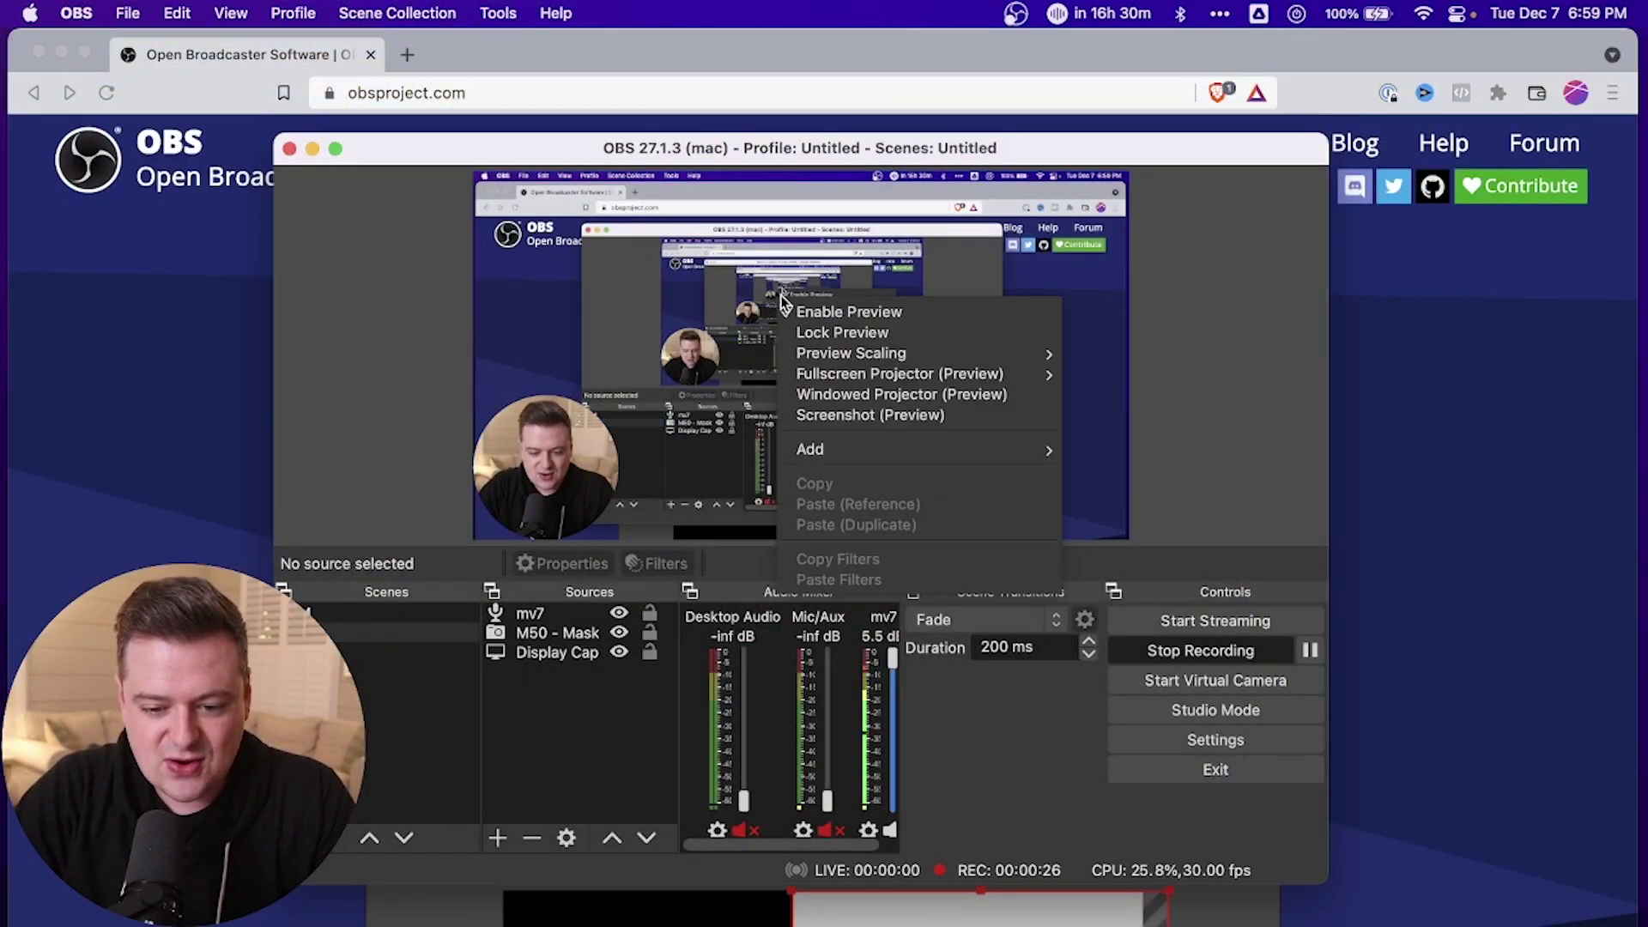
left_click(862, 316)
left_click_drag(788, 152, 1013, 217)
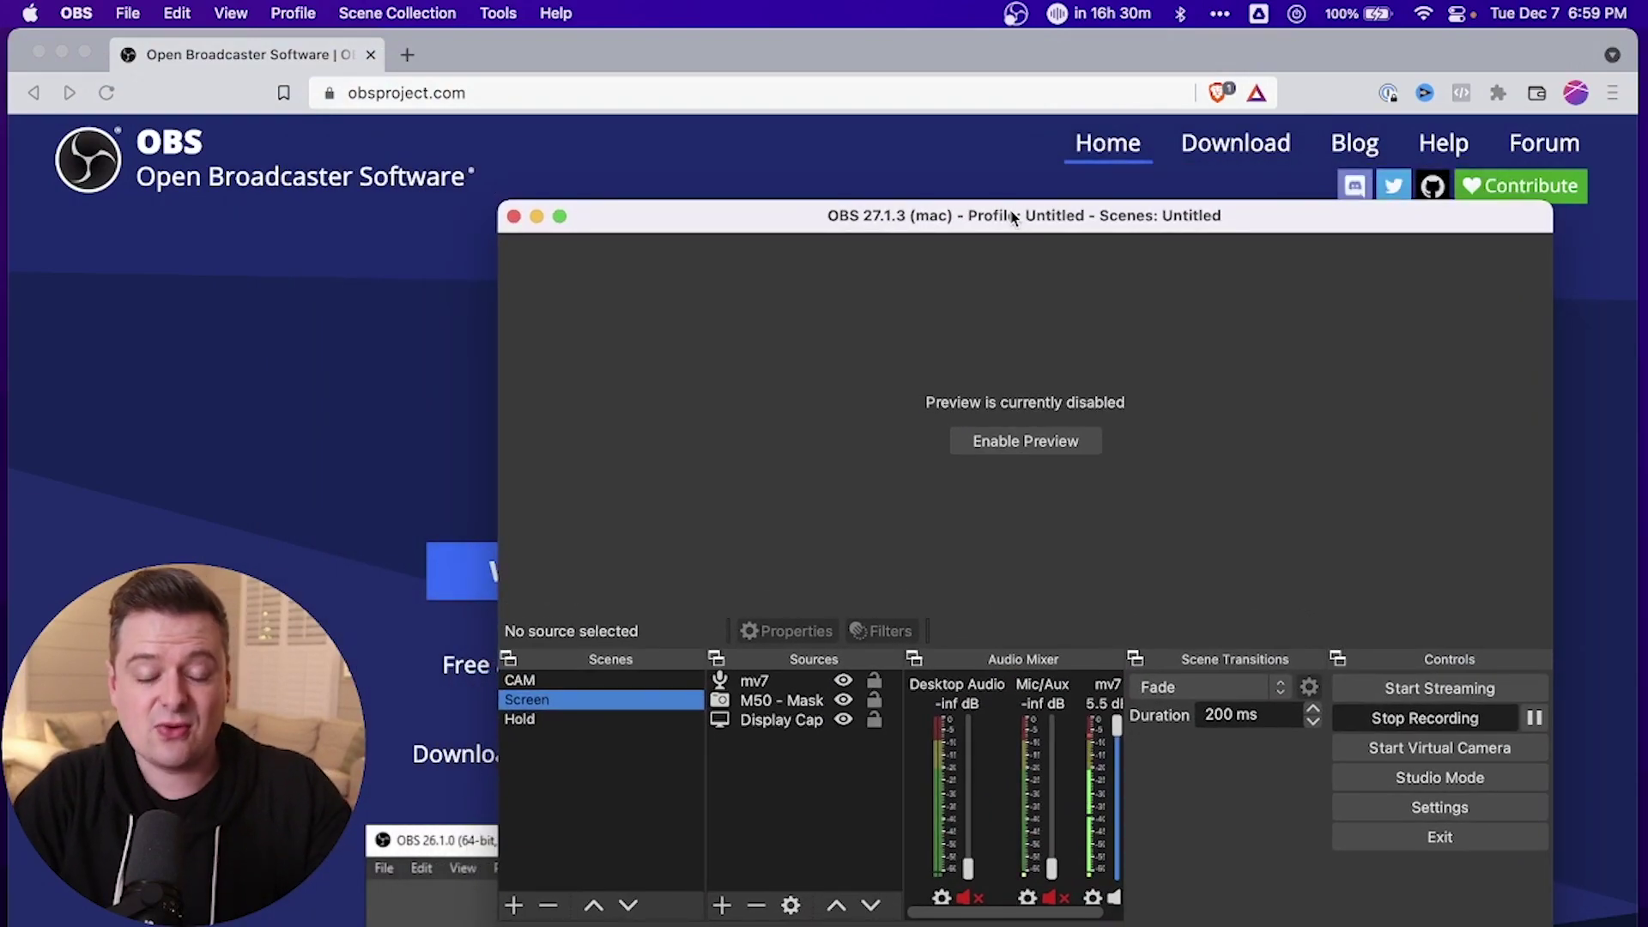
left_click(361, 445)
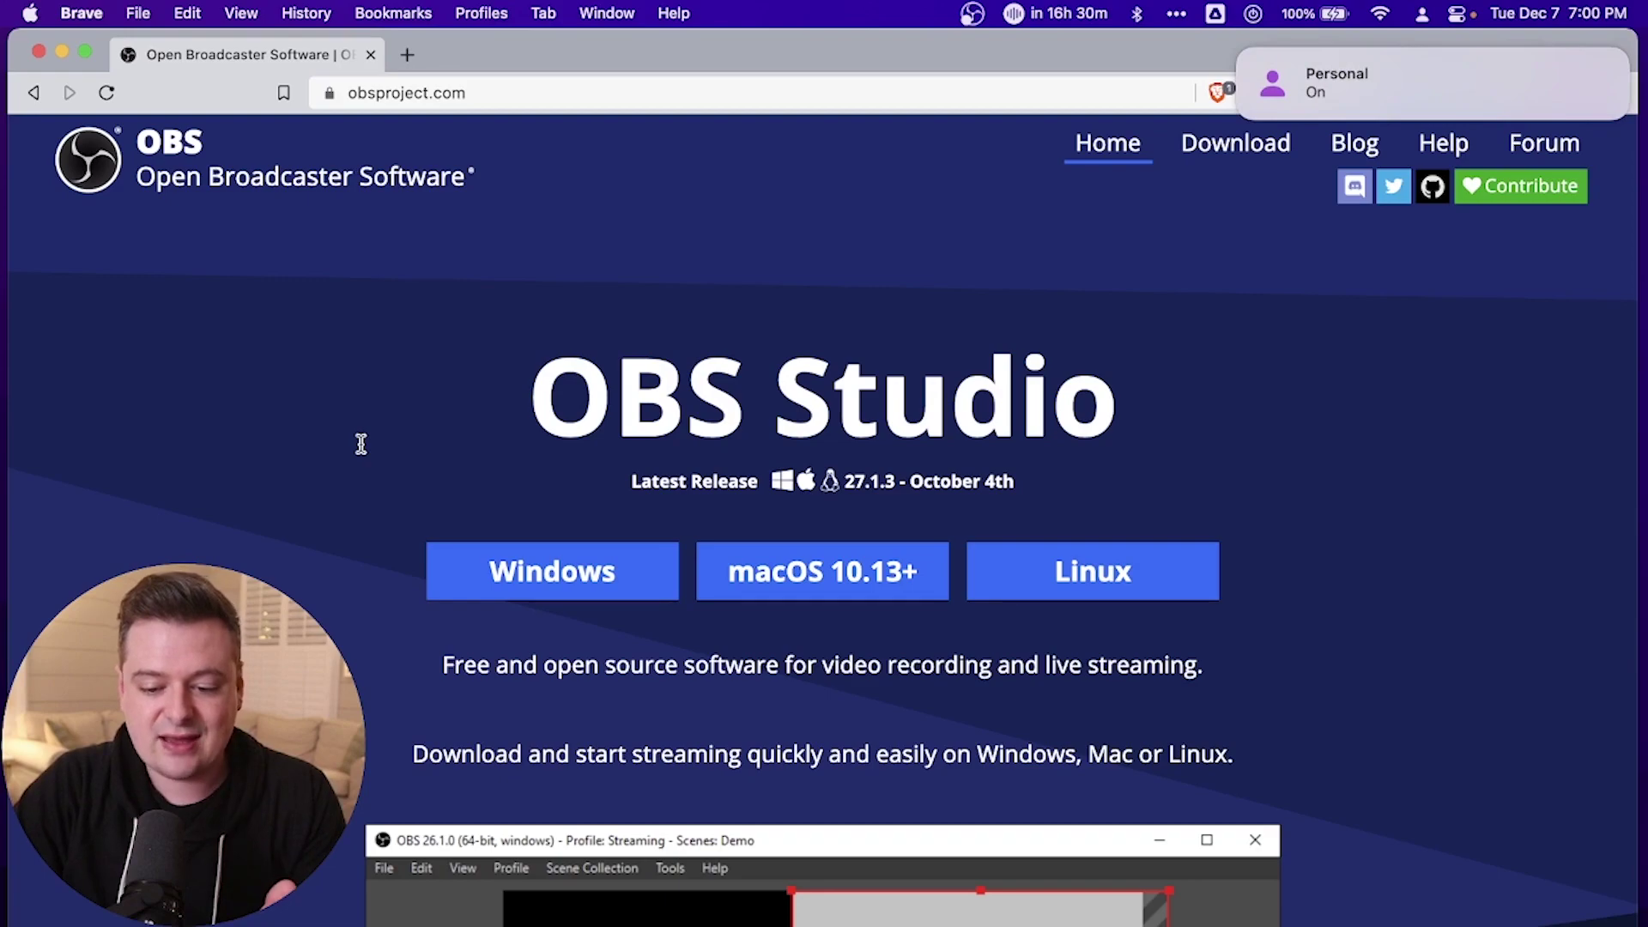
Scroll through the obsproject.com 27.1.3 download options, then switch back to OBS Studio.
scroll(551, 613, "down", 1)
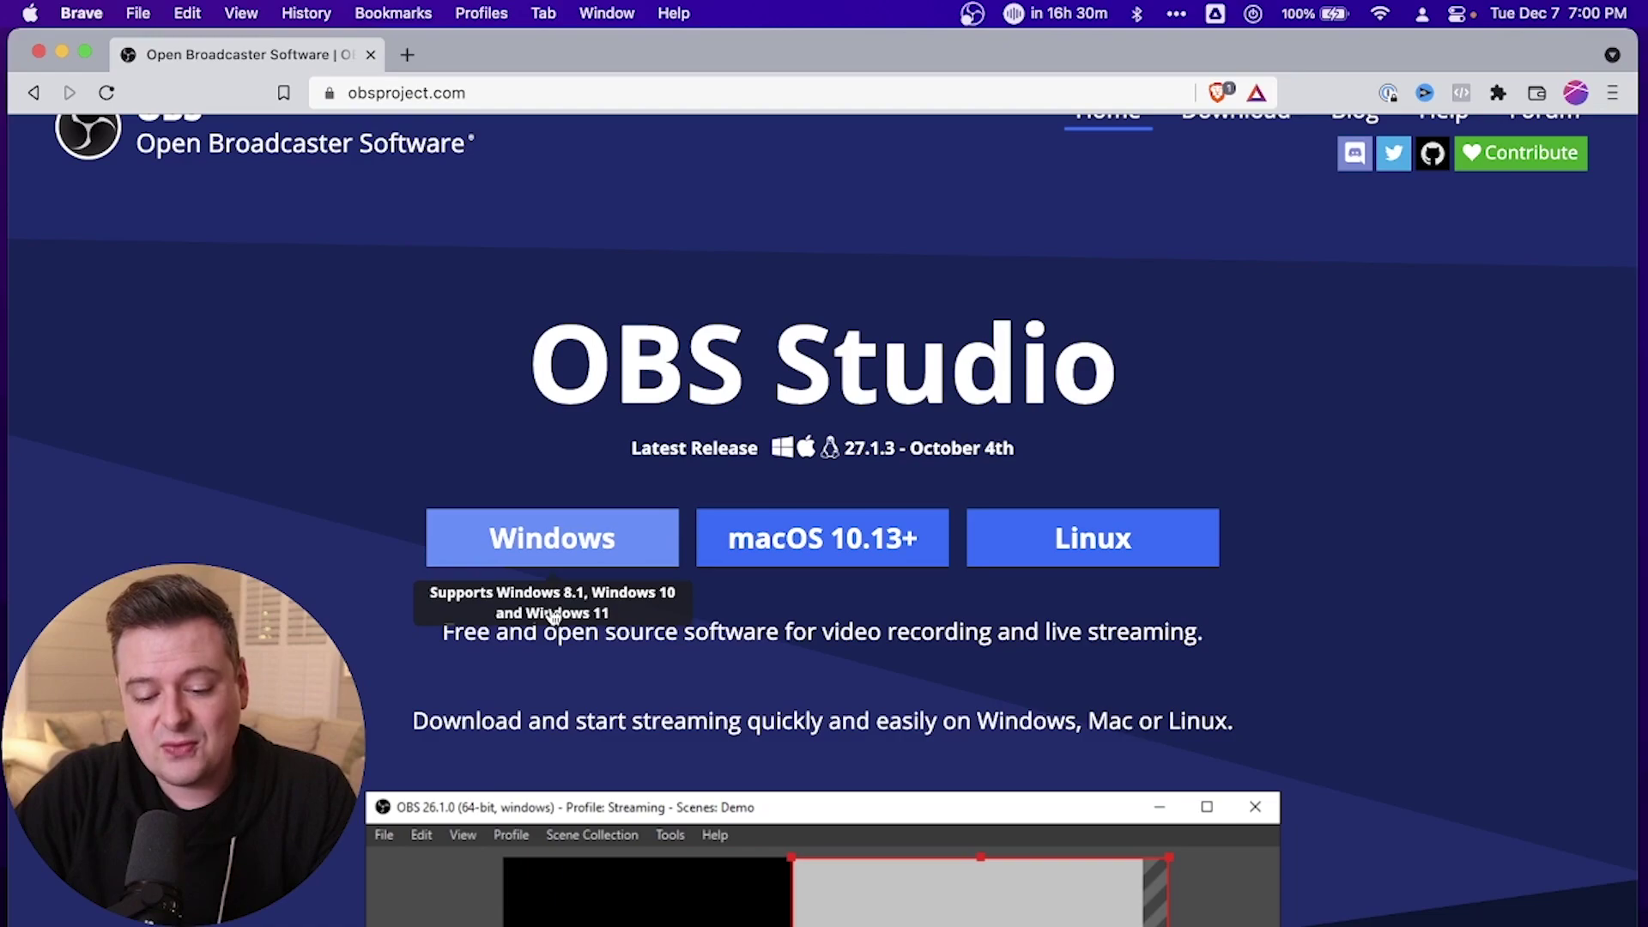
scroll(438, 361, "up", 1)
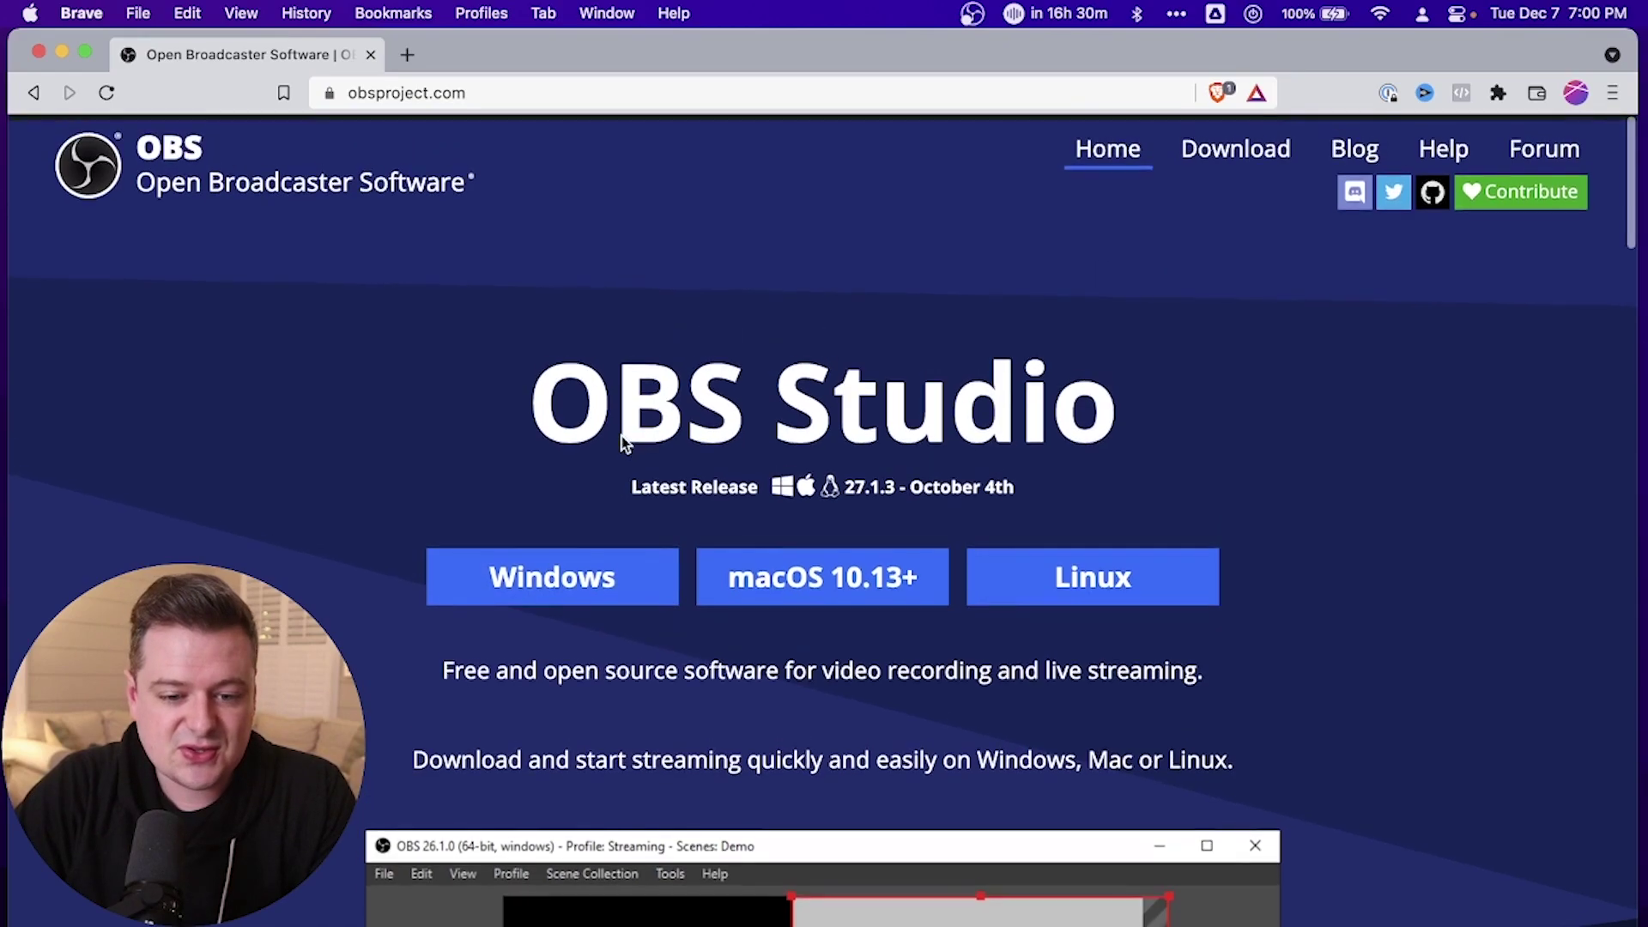
scroll(682, 412, "down", 2)
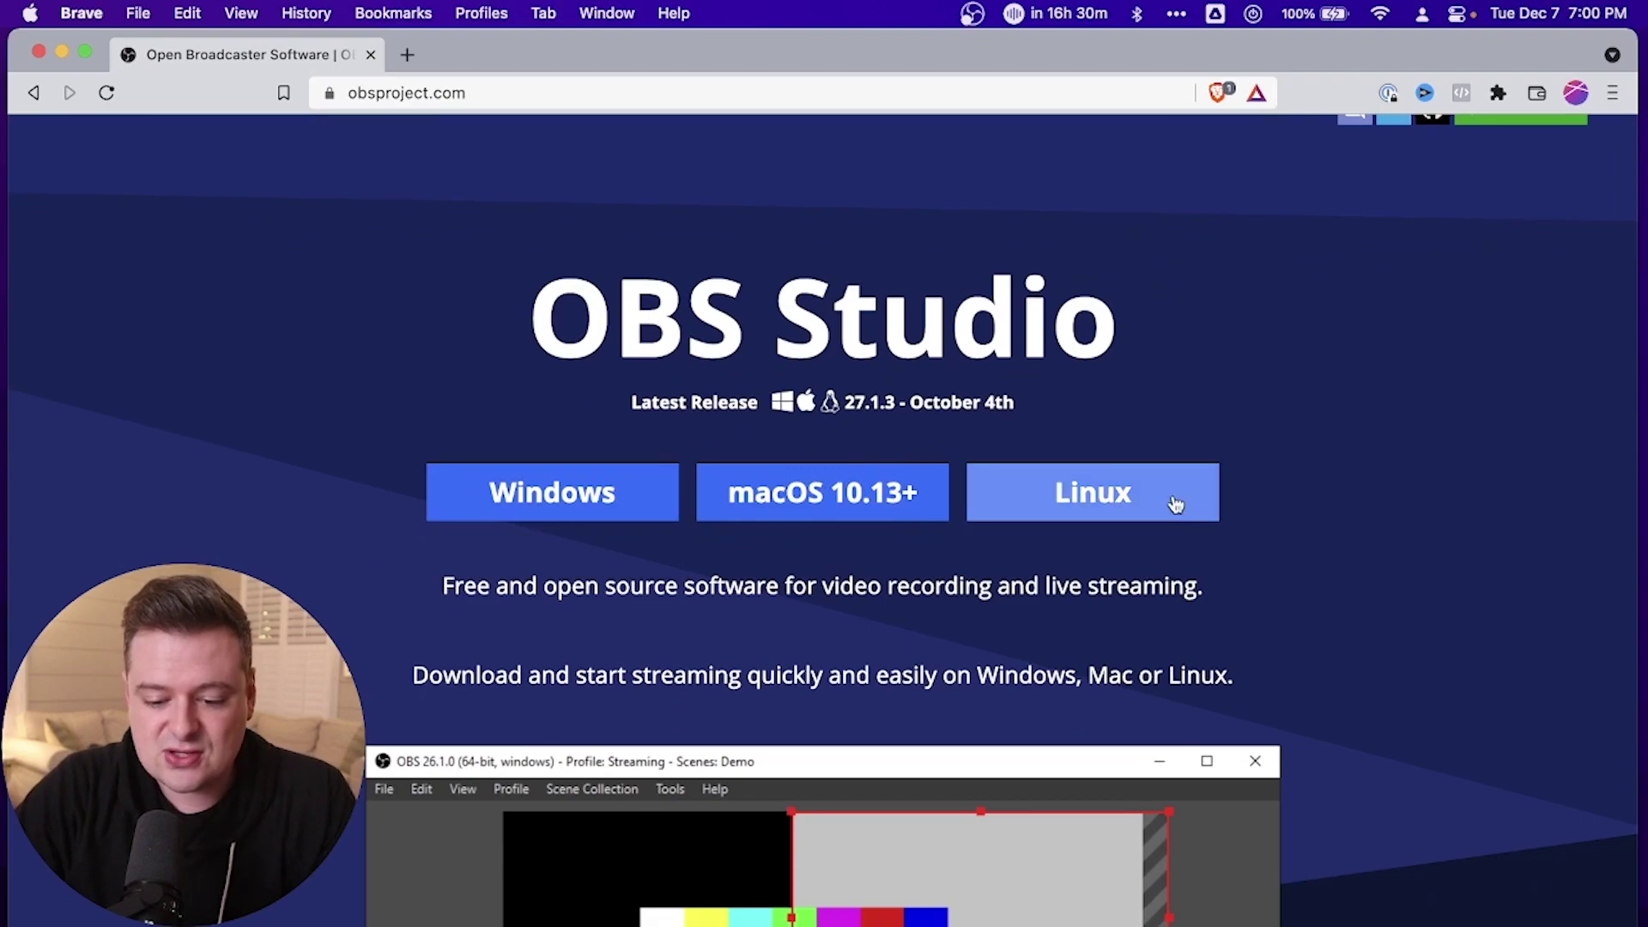
scroll(1176, 504, "down", 2)
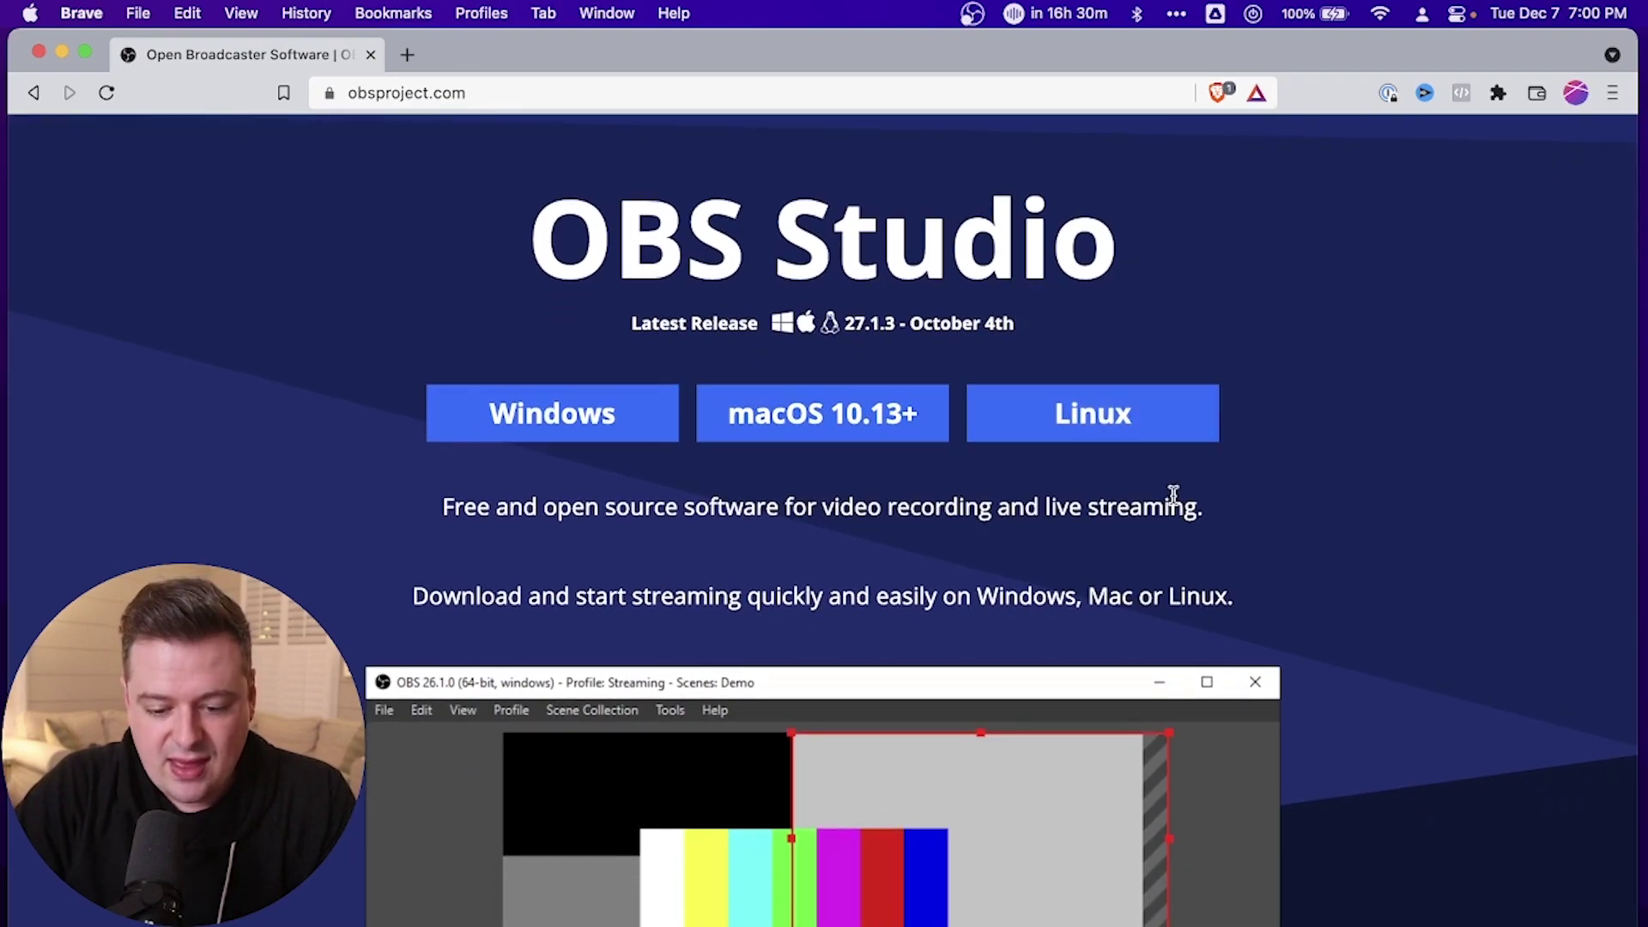
scroll(1174, 495, "down", 3)
key("super+Tab")
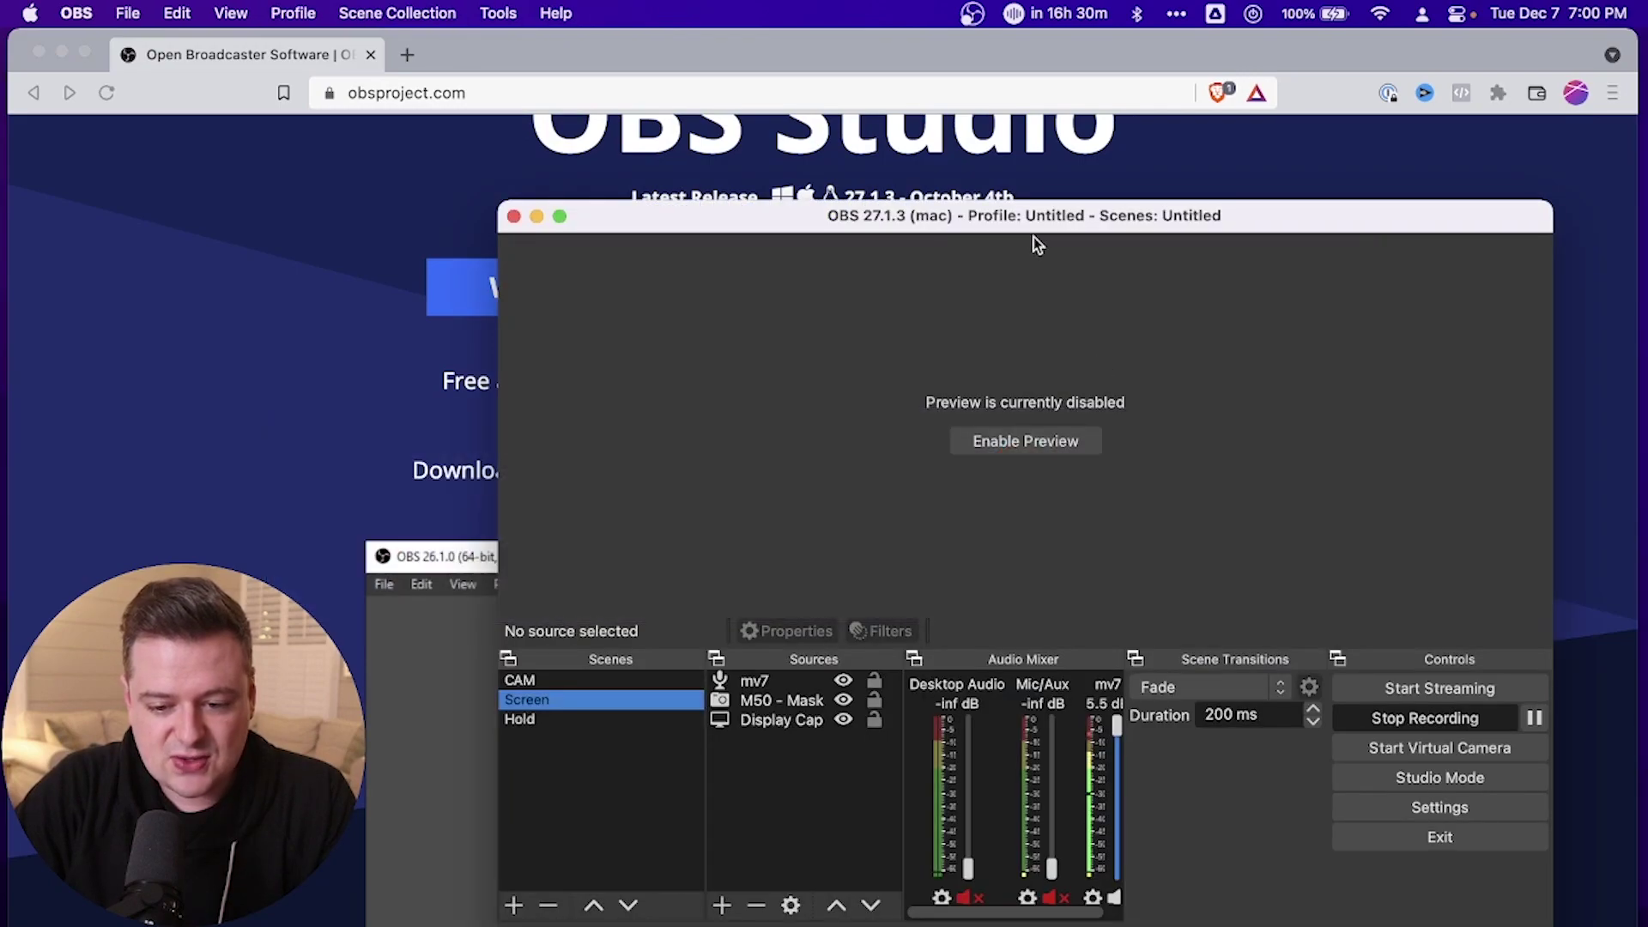
Move the OBS Studio window up and to the left.
left_click_drag(1033, 230, 840, 211)
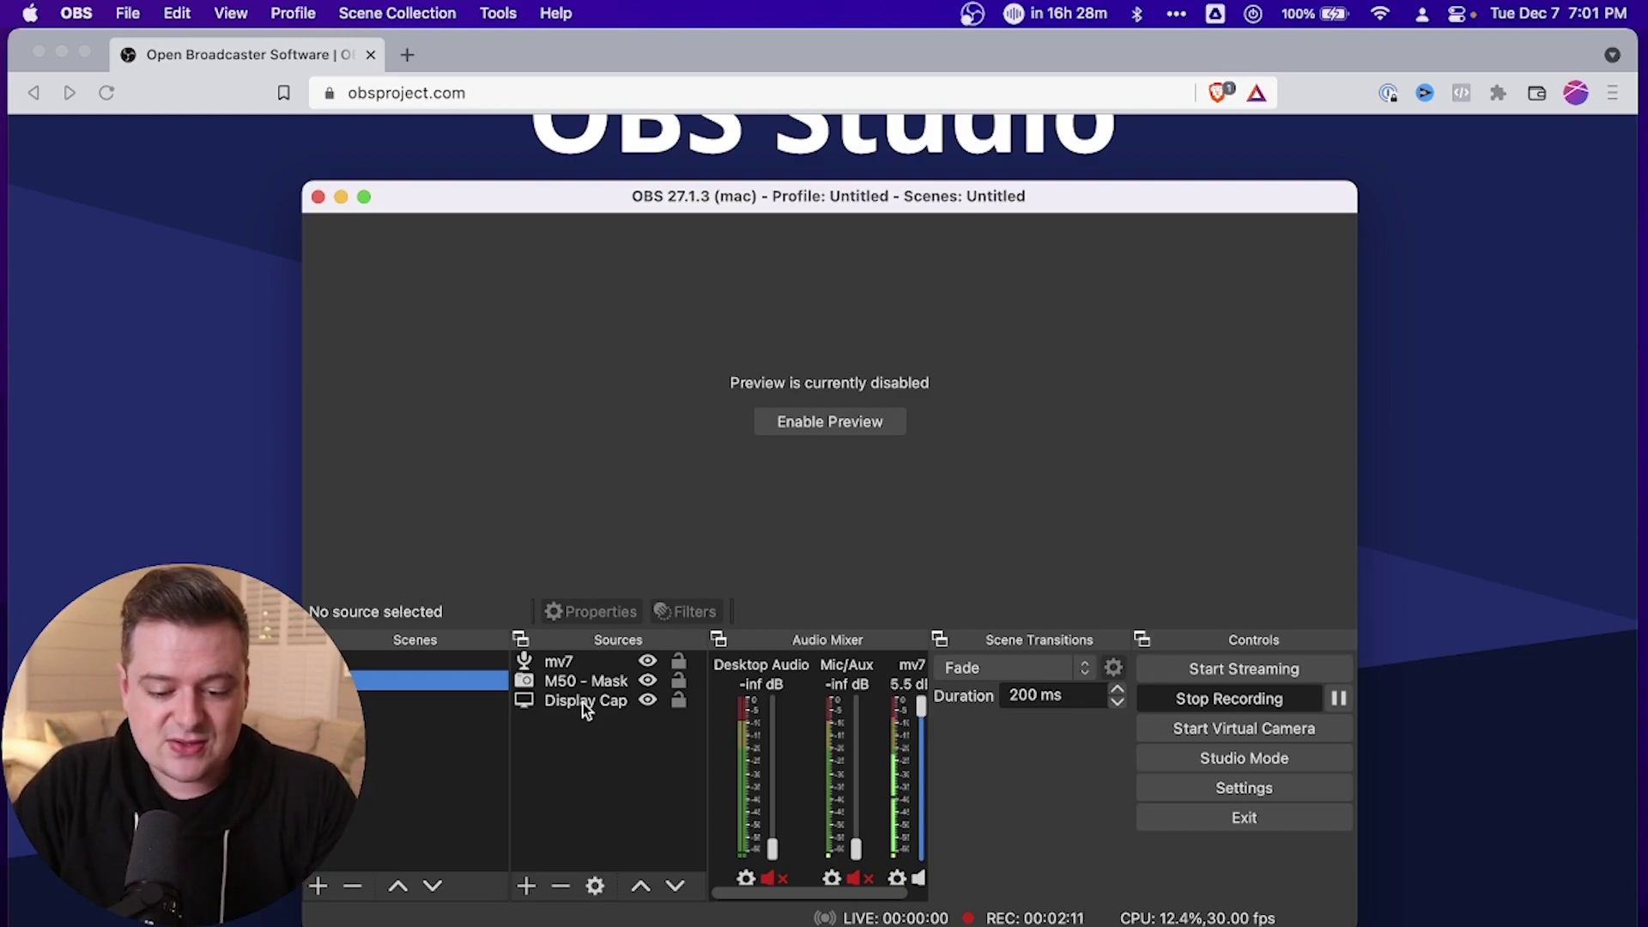
Toggle the M50 - Mask, Display Capture and mv7 sources' visibility, leaving all visible.
left_click(648, 682)
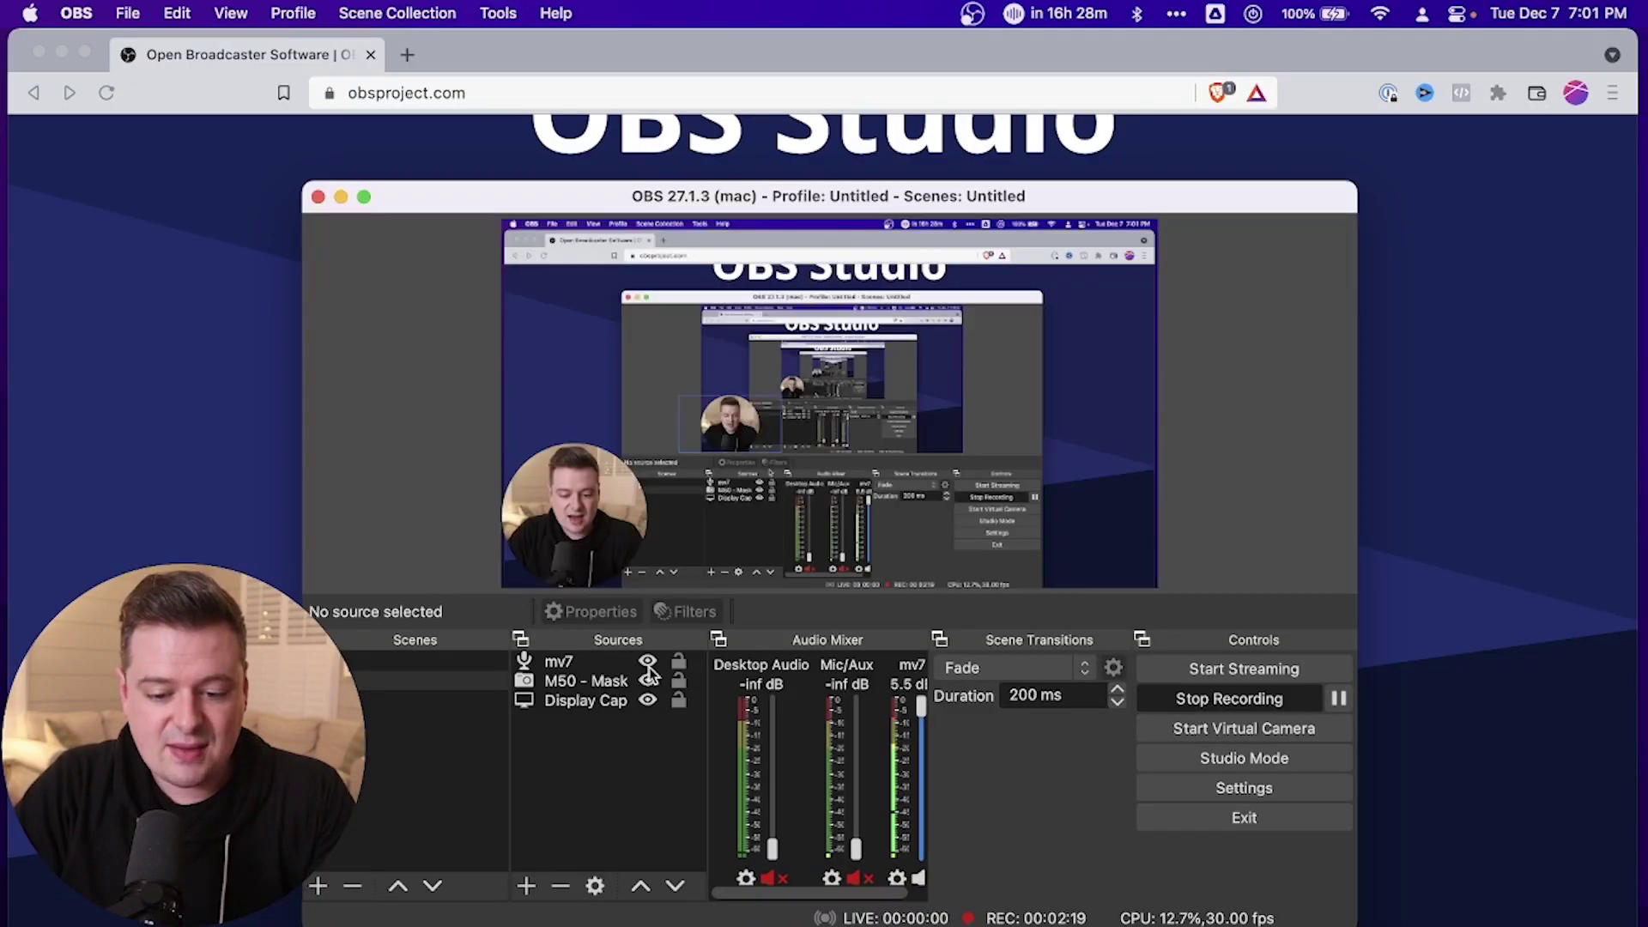
left_click(649, 702)
left_click(648, 702)
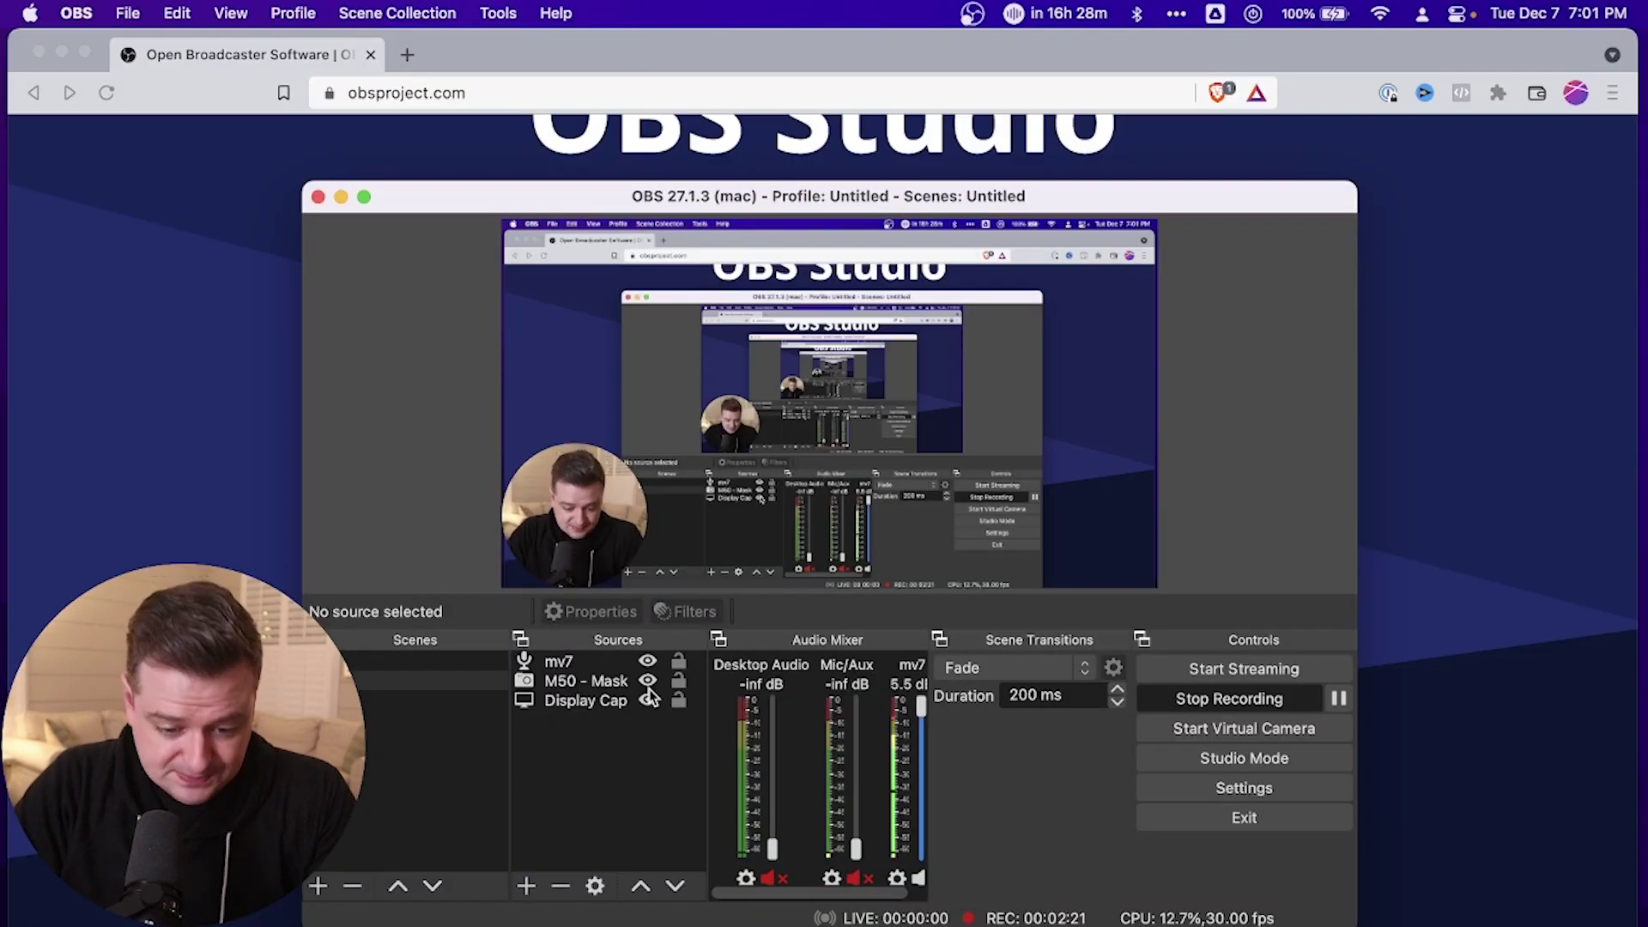
left_click(645, 662)
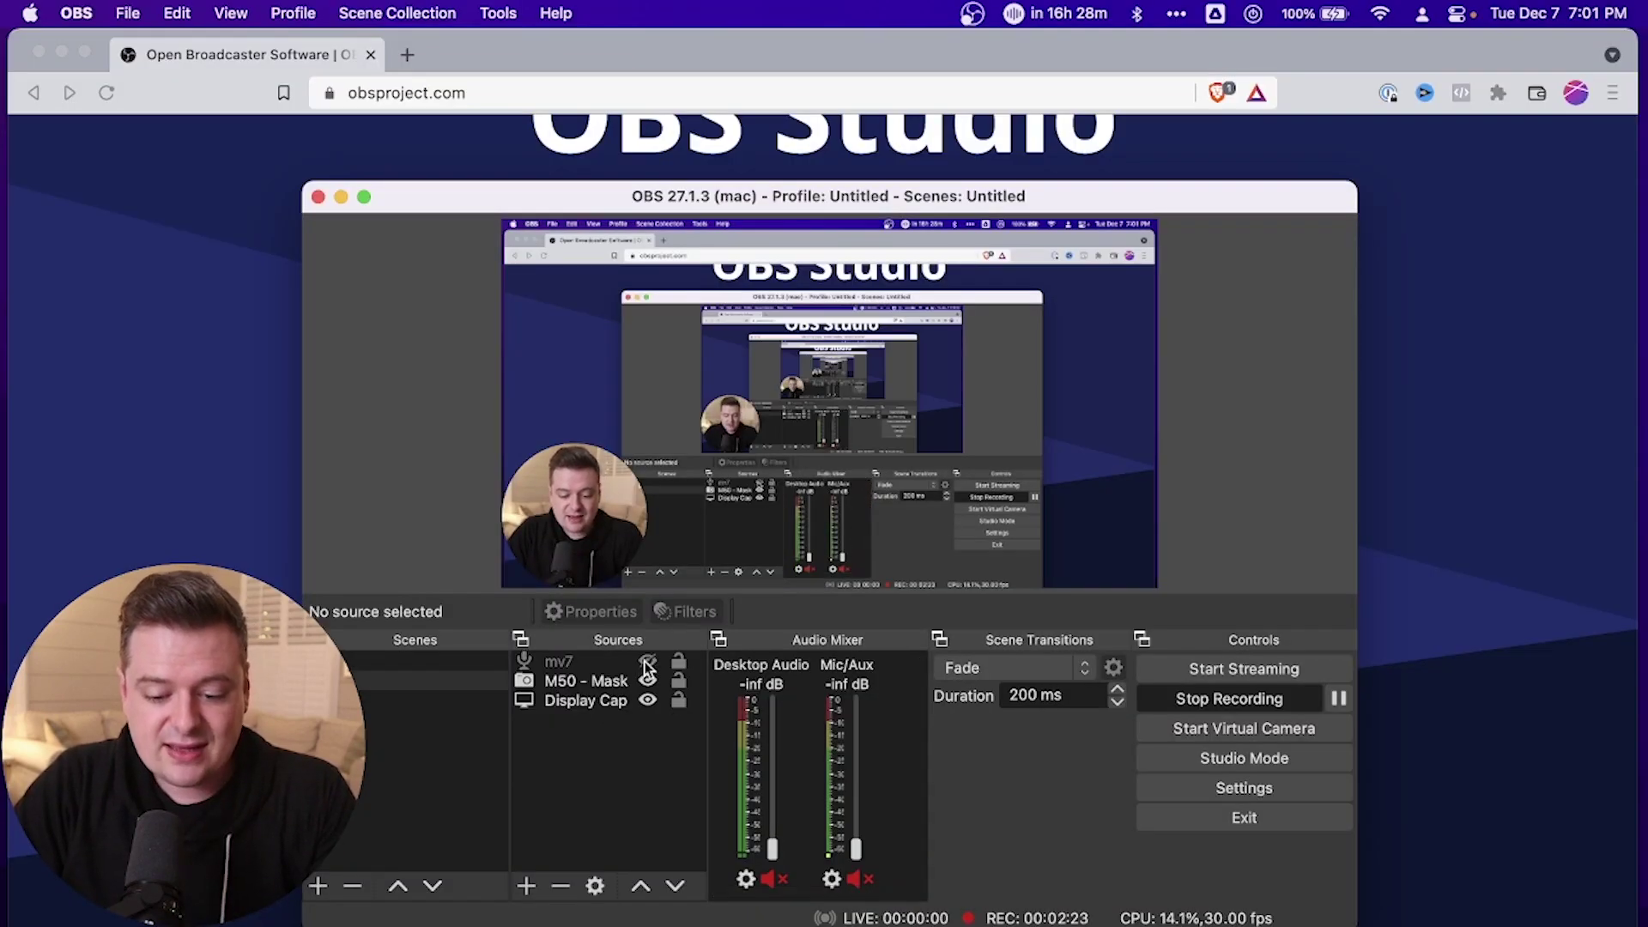
left_click(646, 662)
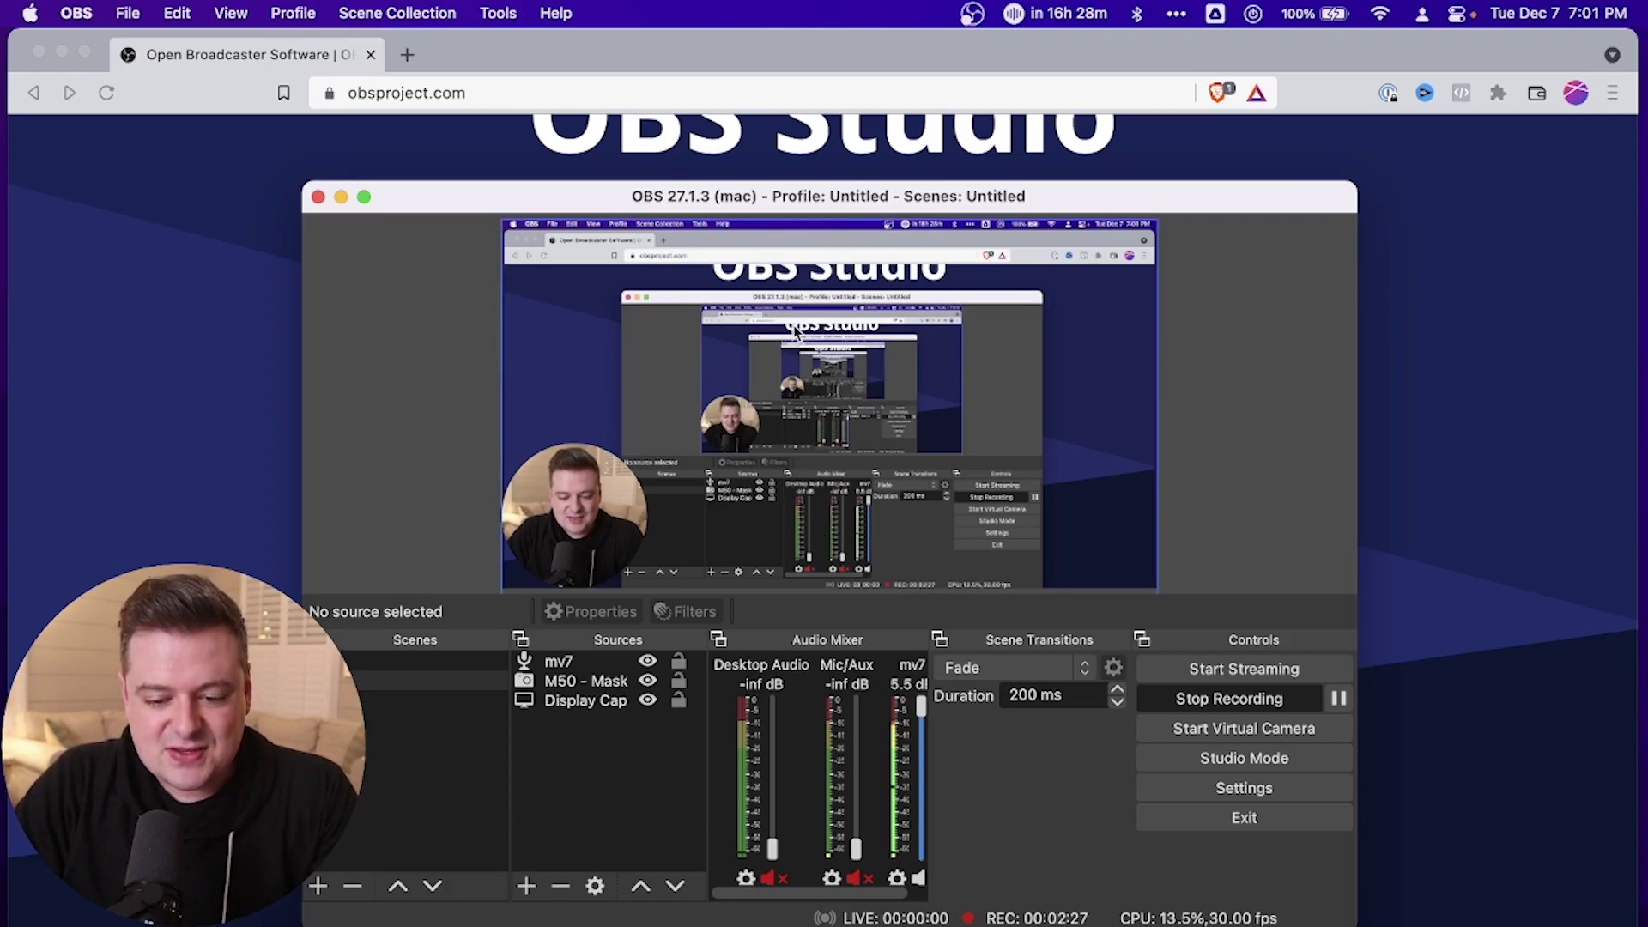
left_click(319, 887)
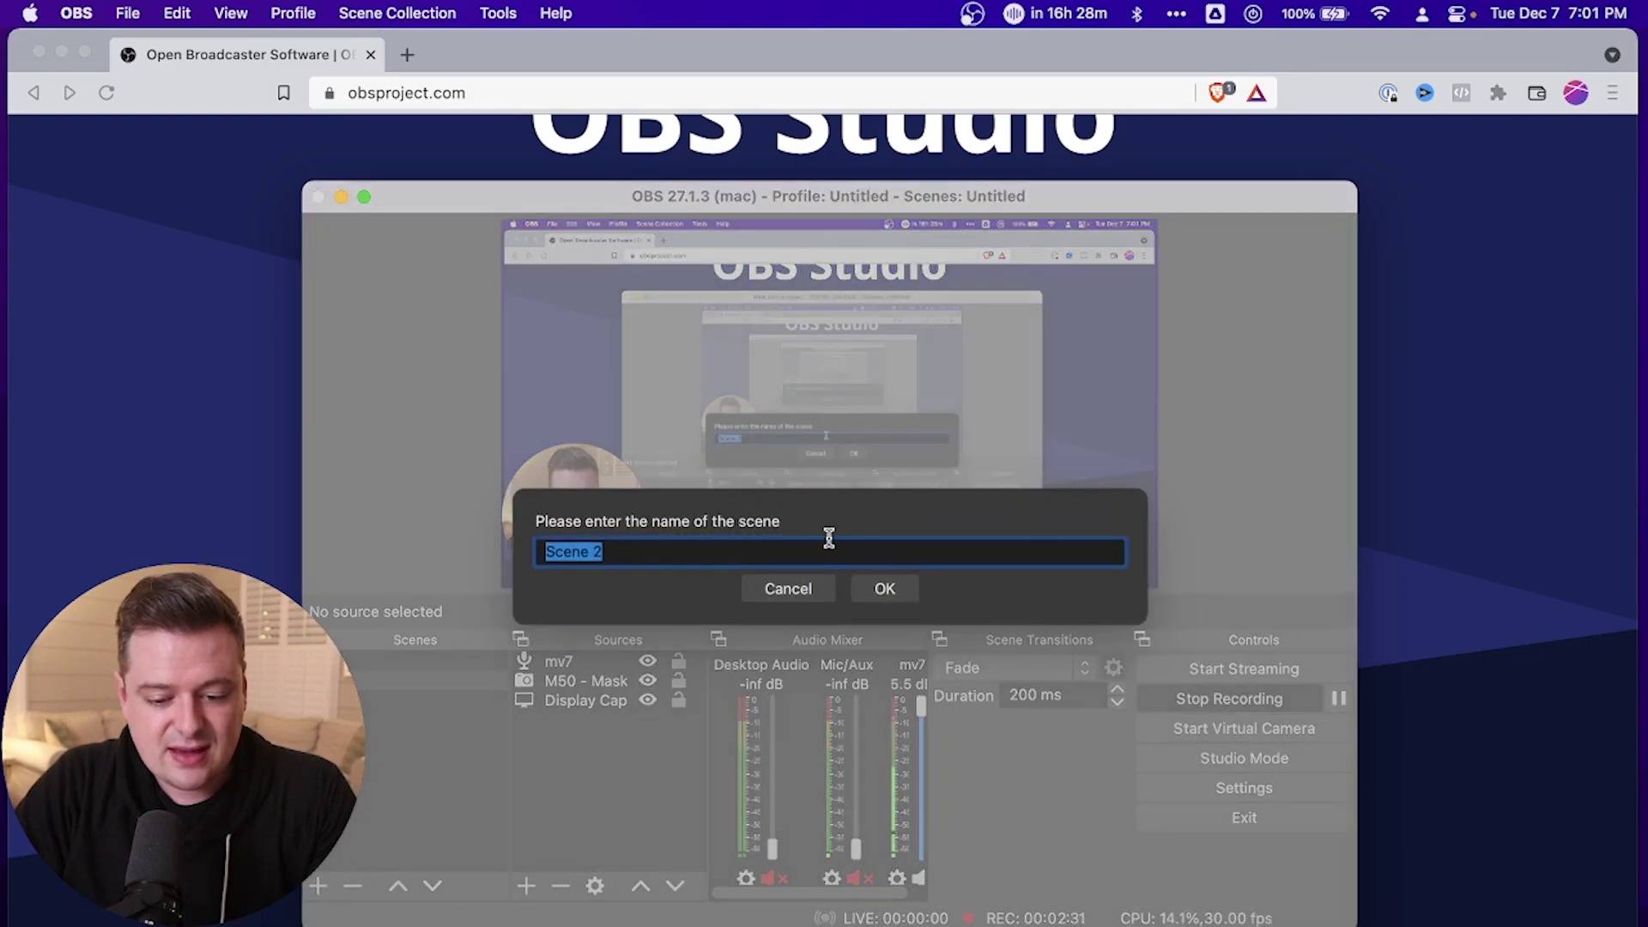
left_click(788, 588)
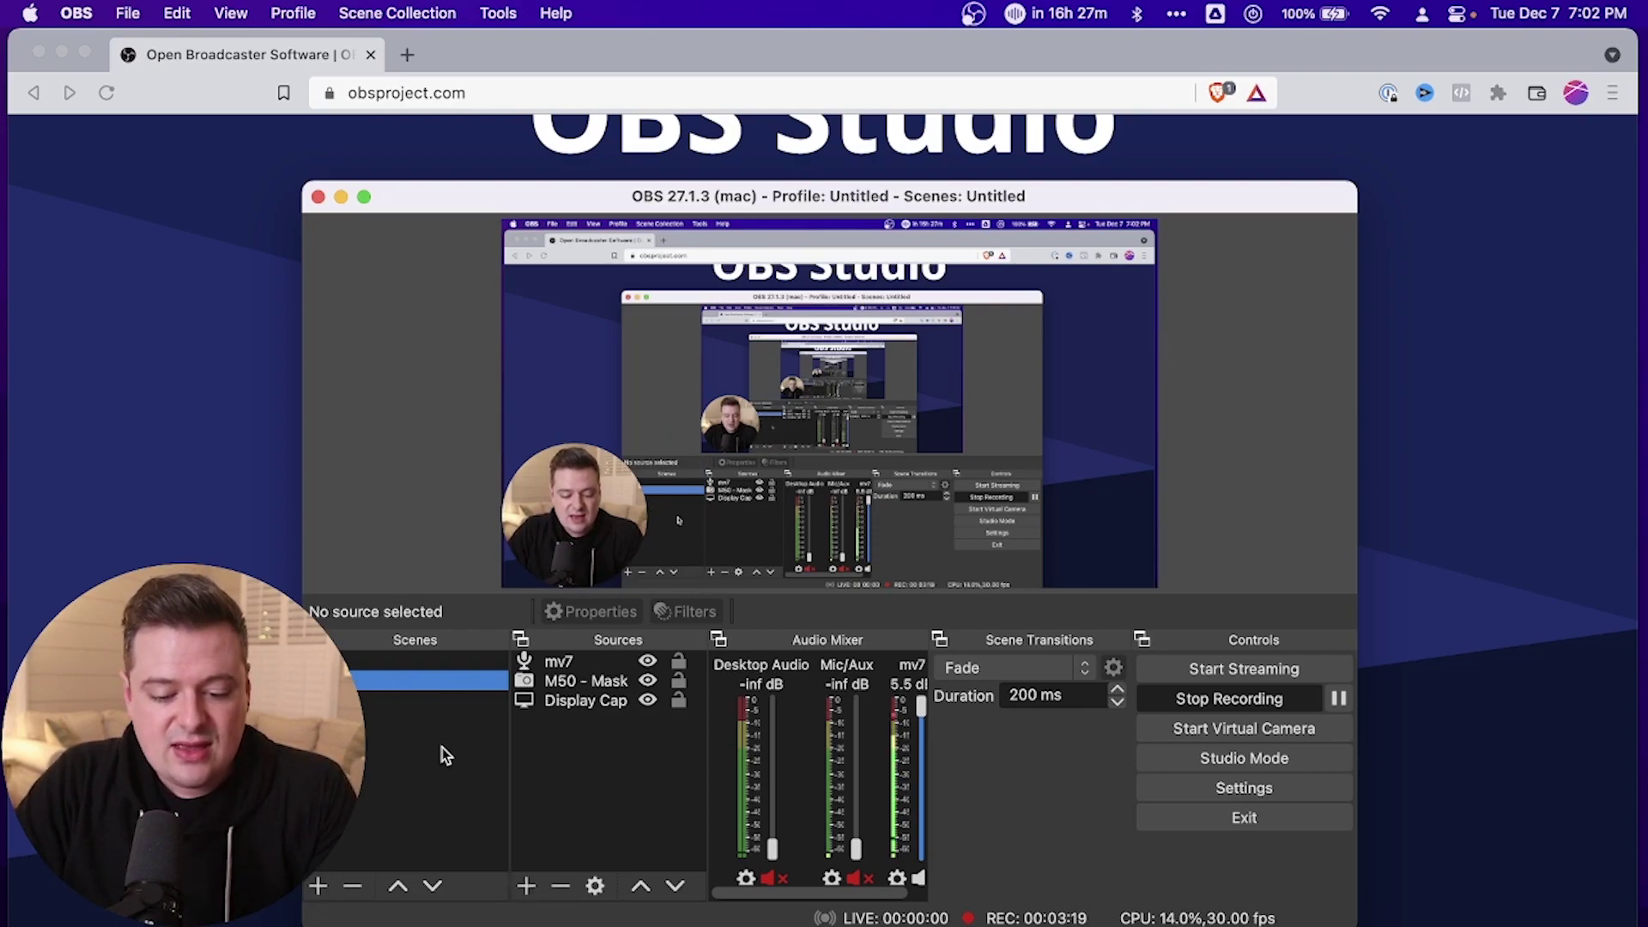
Add a Video Capture Device source named Webcam using the FaceTime HD Camera at 1280x720.
left_click(527, 887)
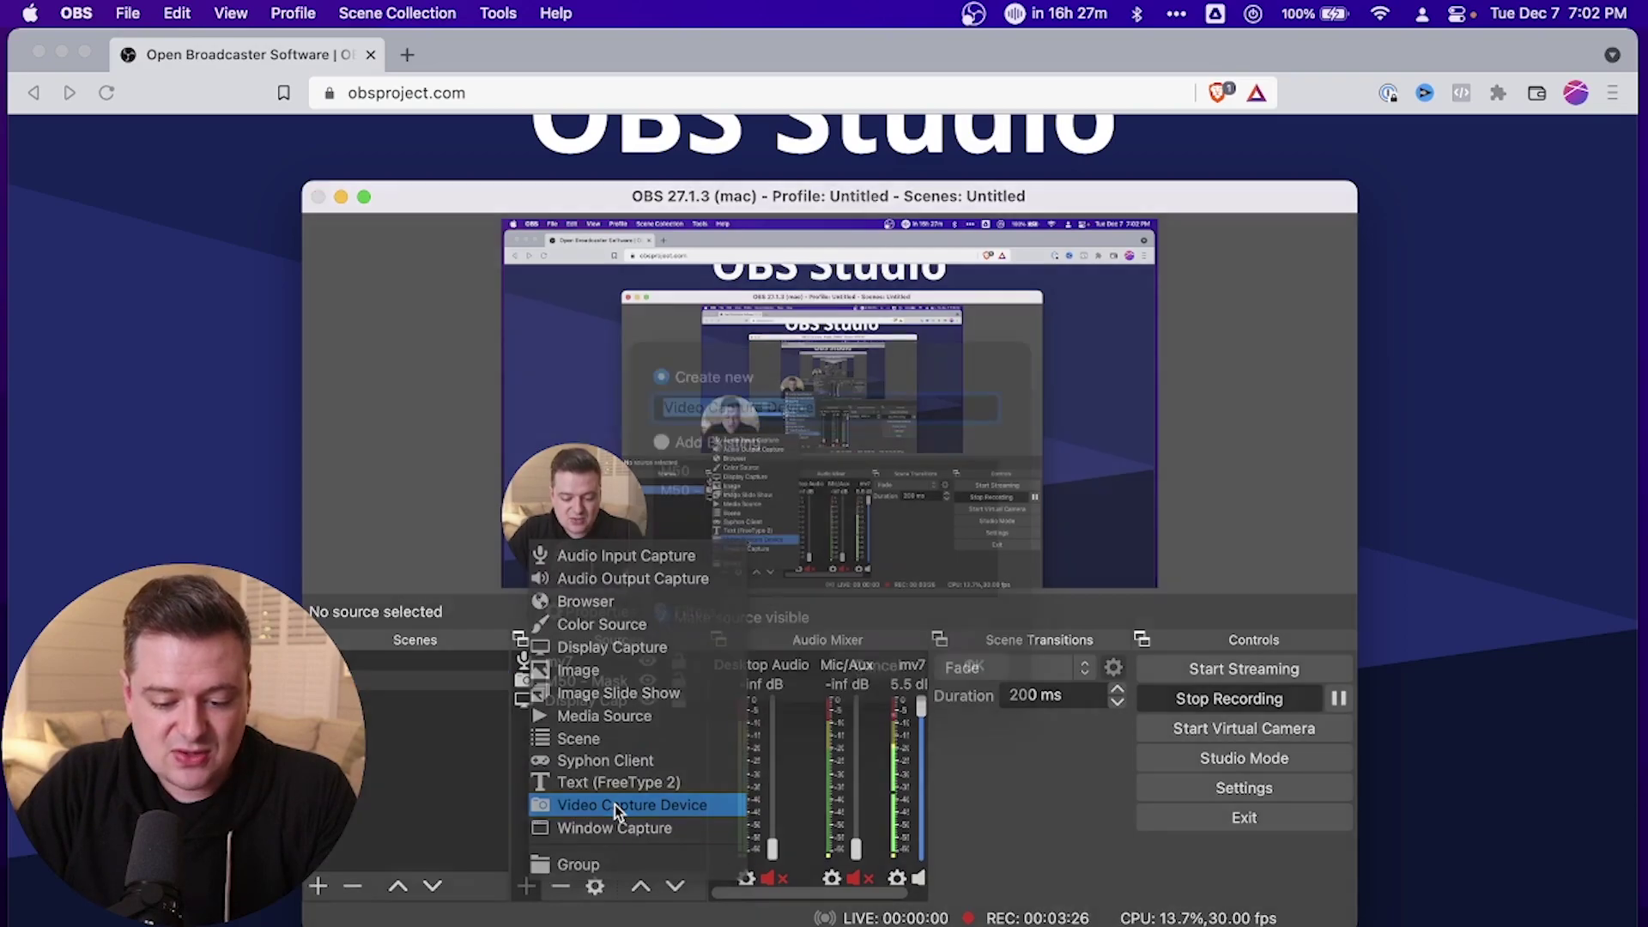
left_click(614, 805)
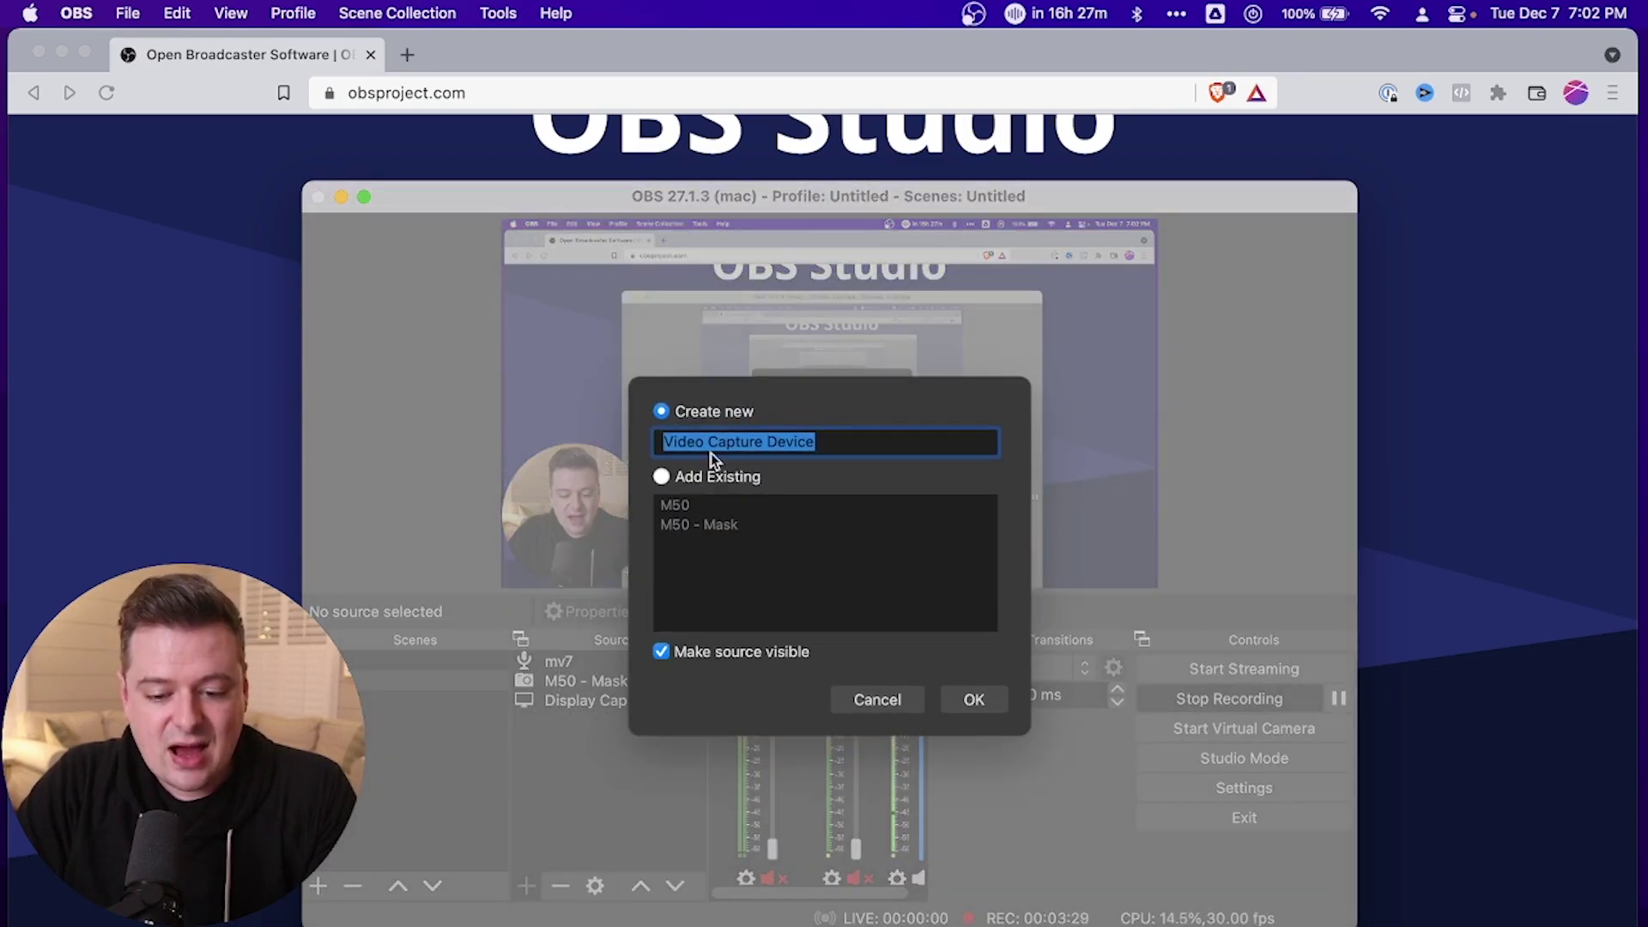
type("Webcam")
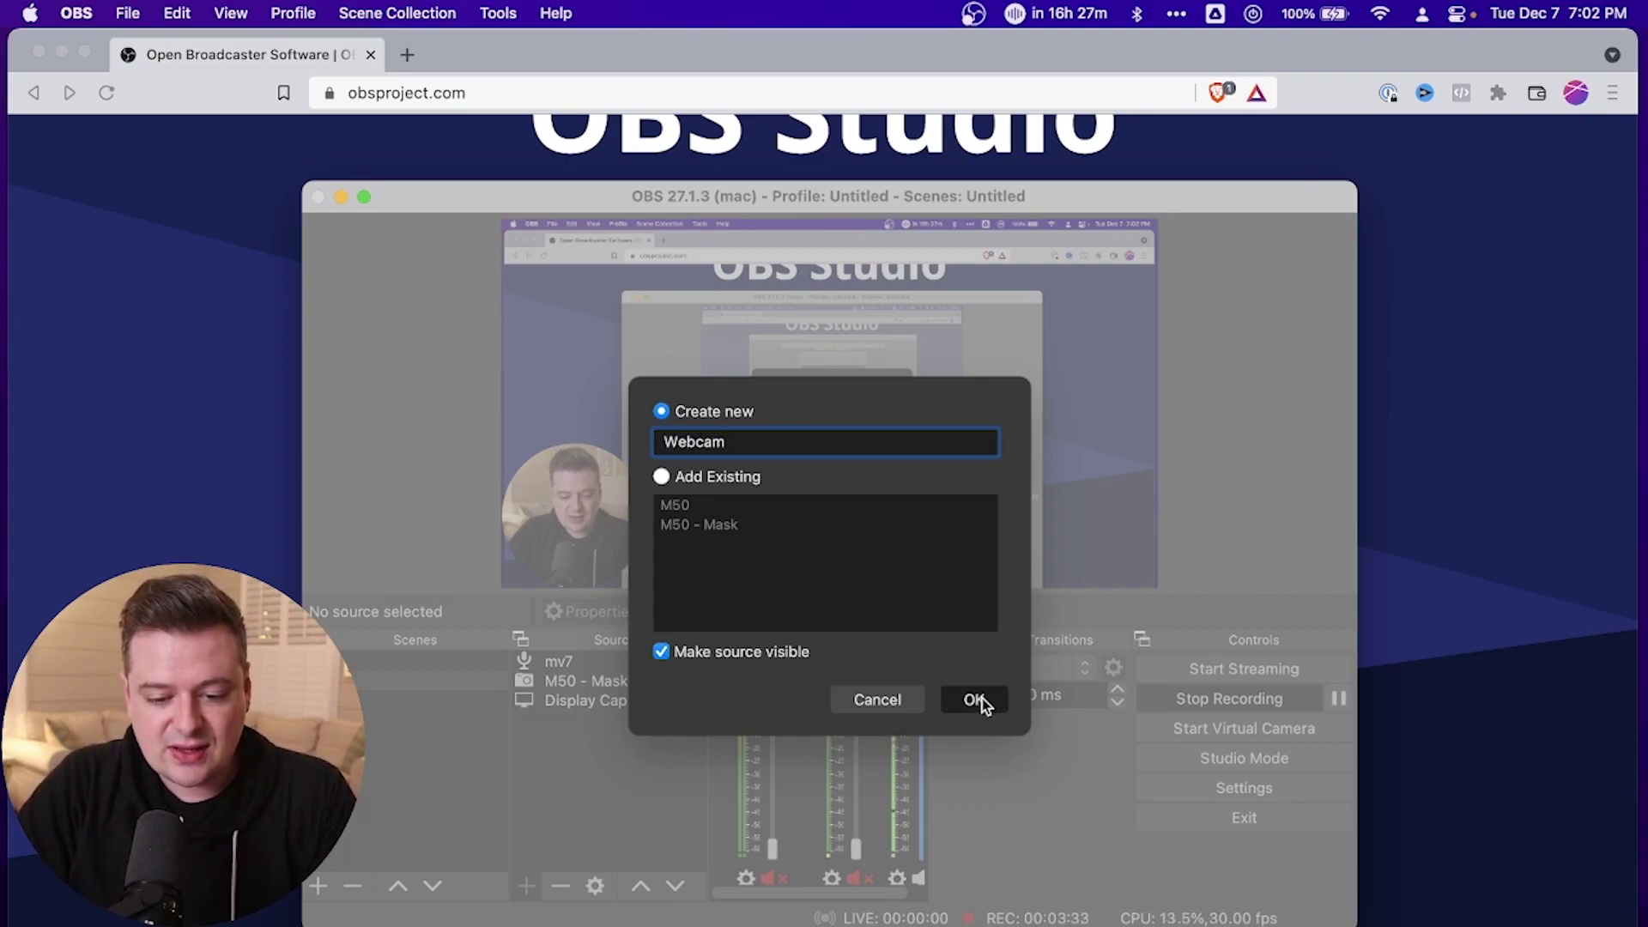
left_click(975, 699)
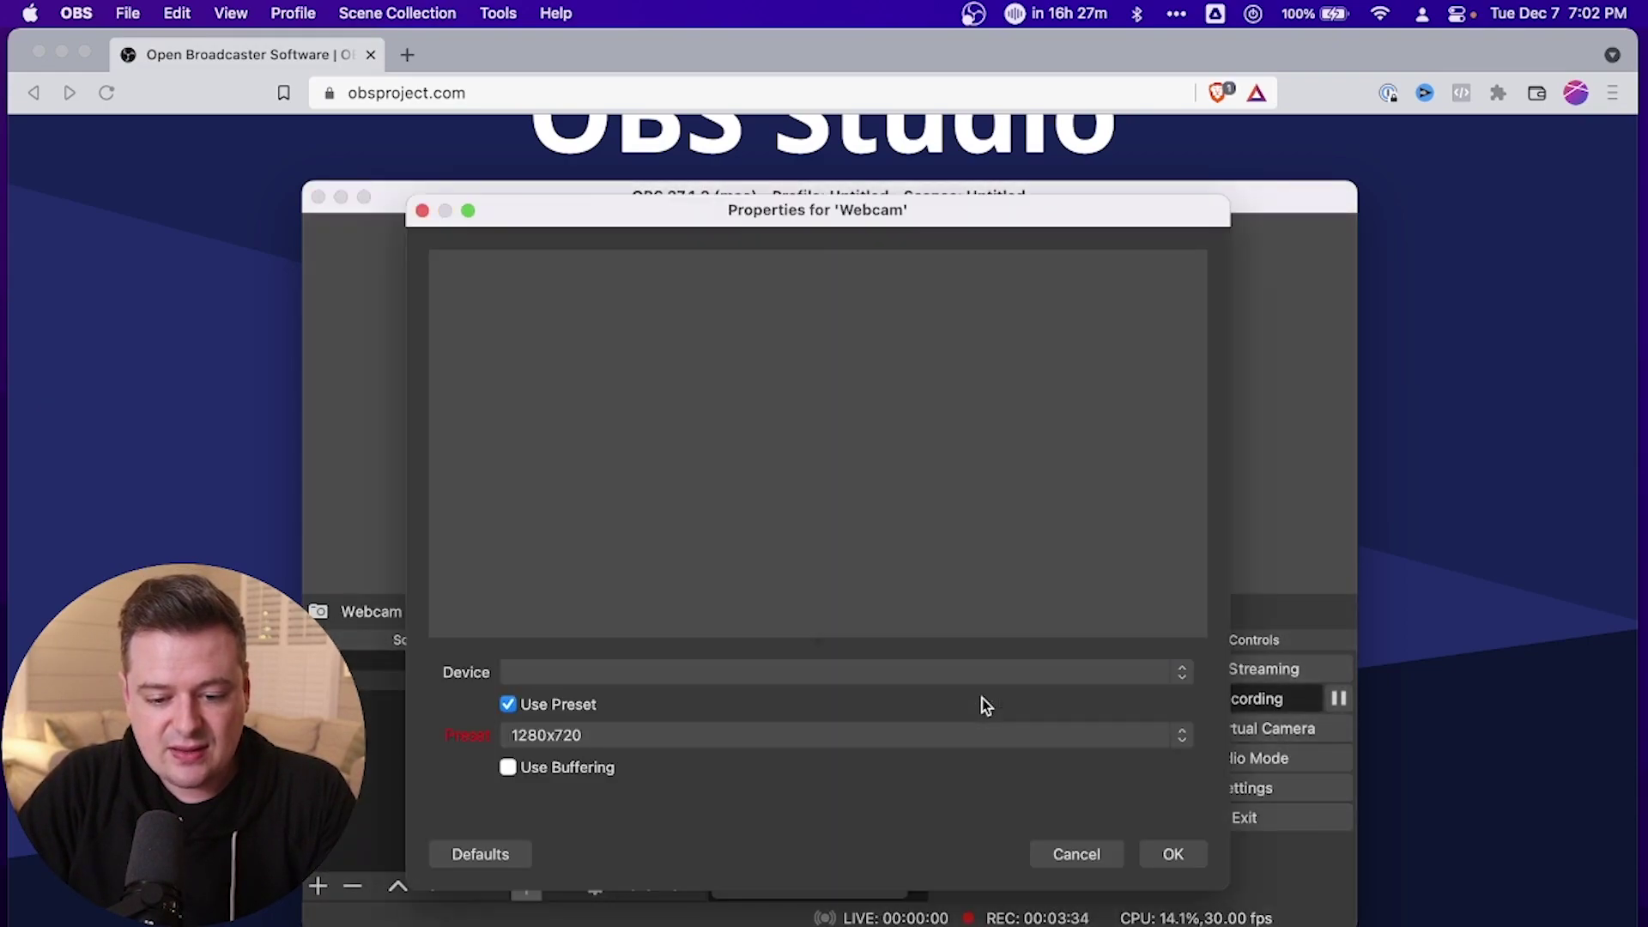
left_click(861, 673)
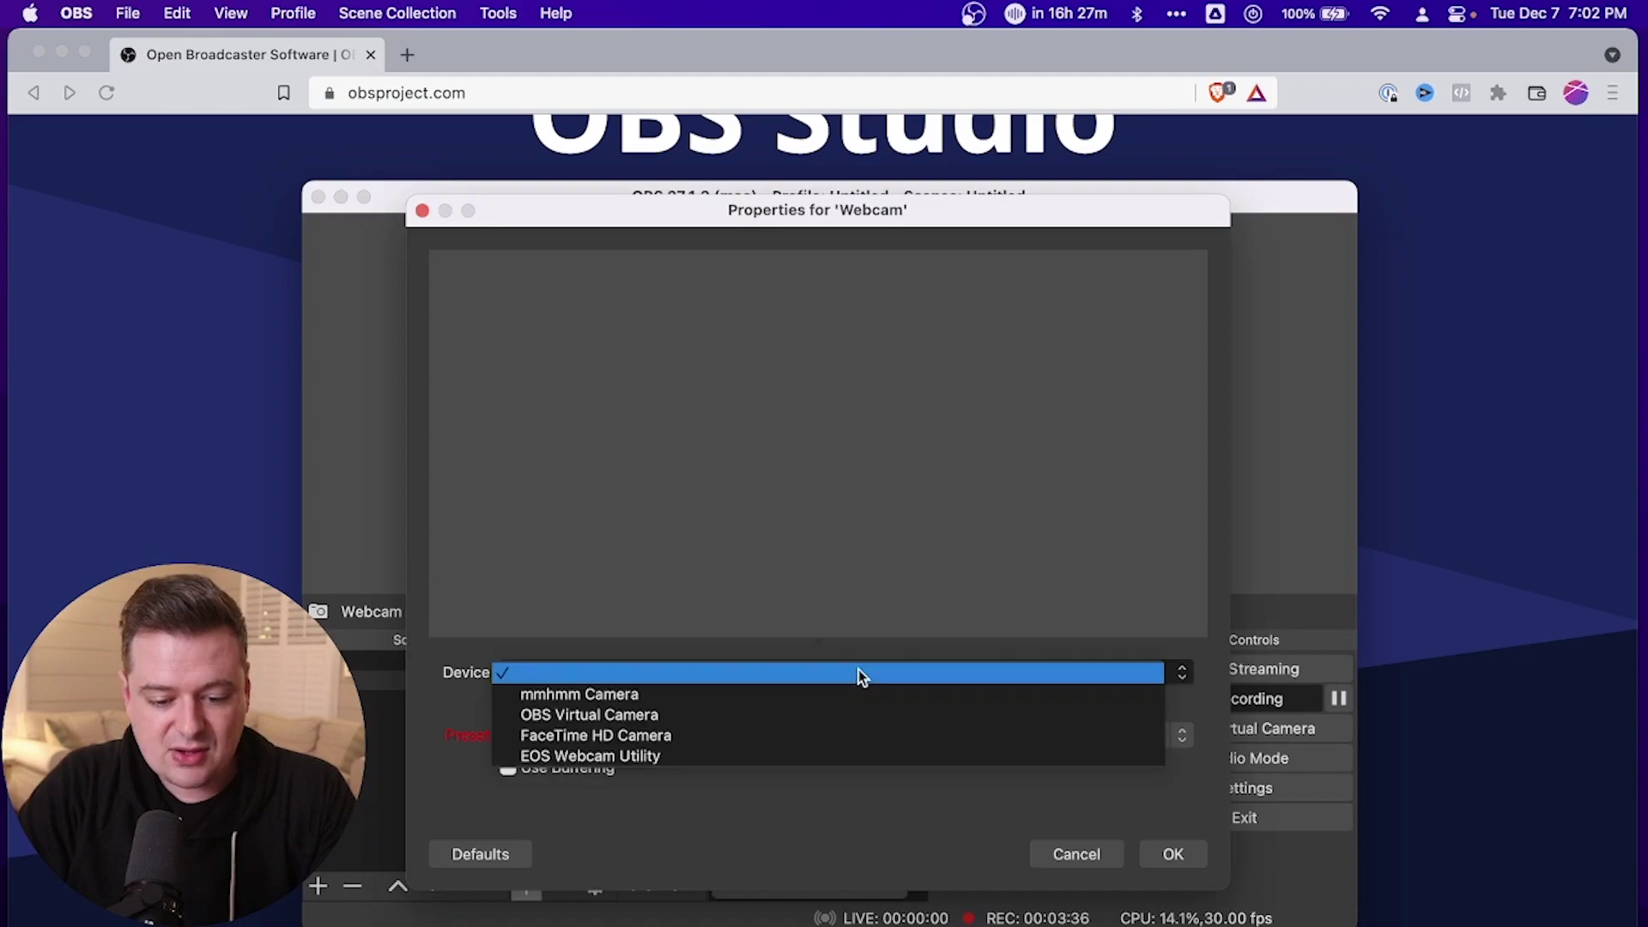
left_click(632, 736)
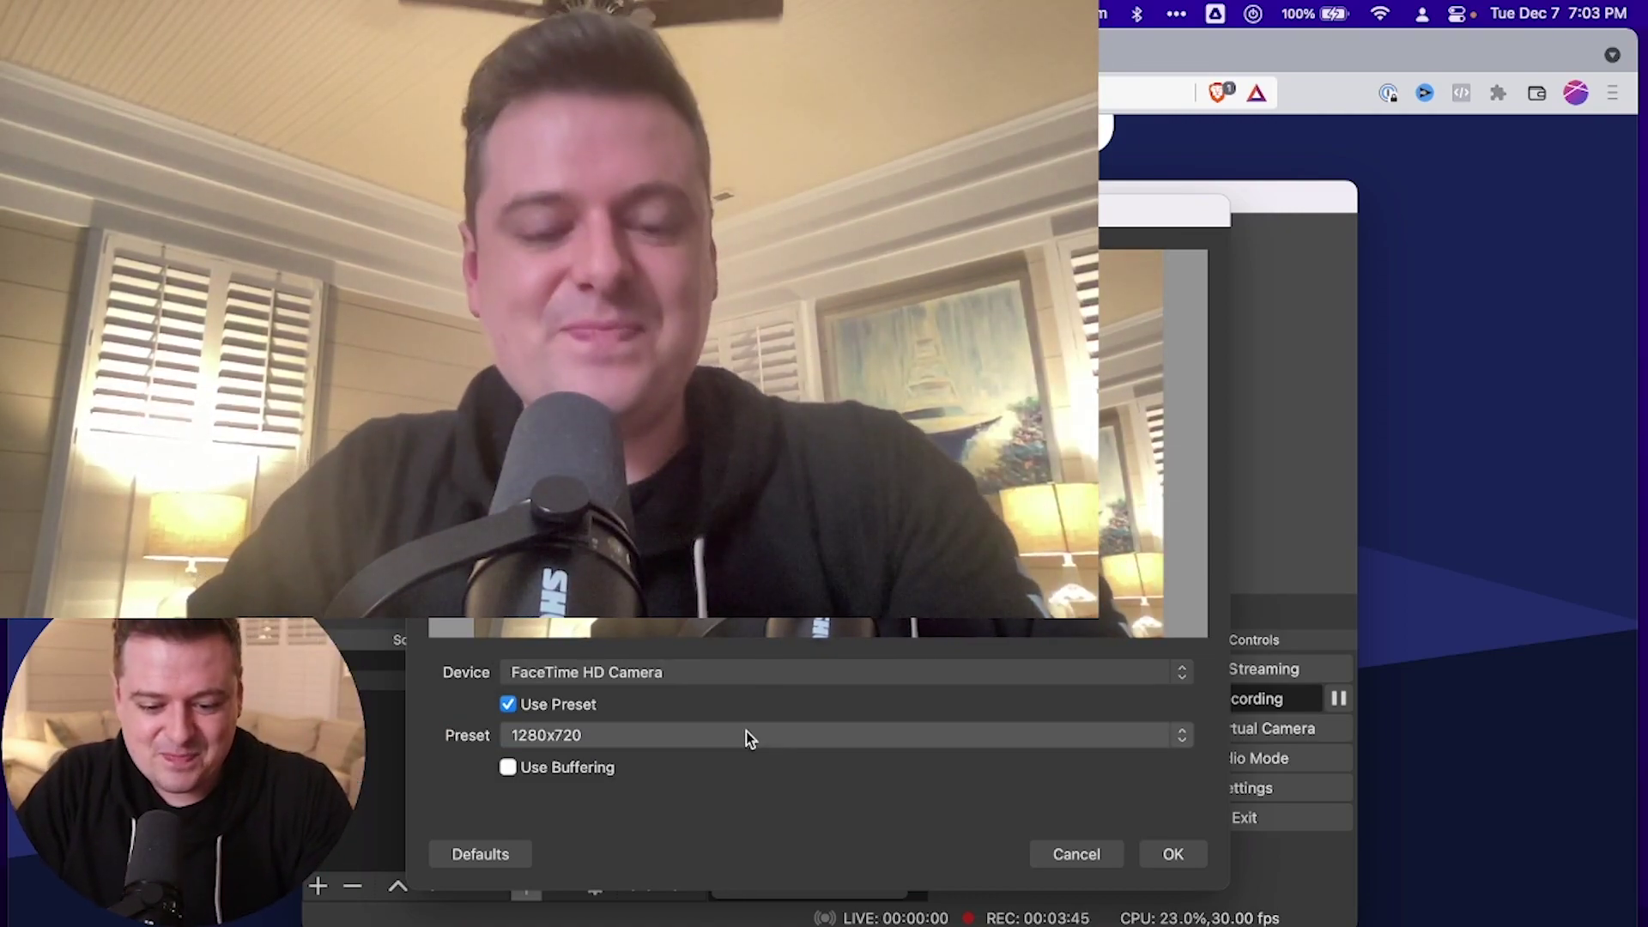
left_click(1181, 855)
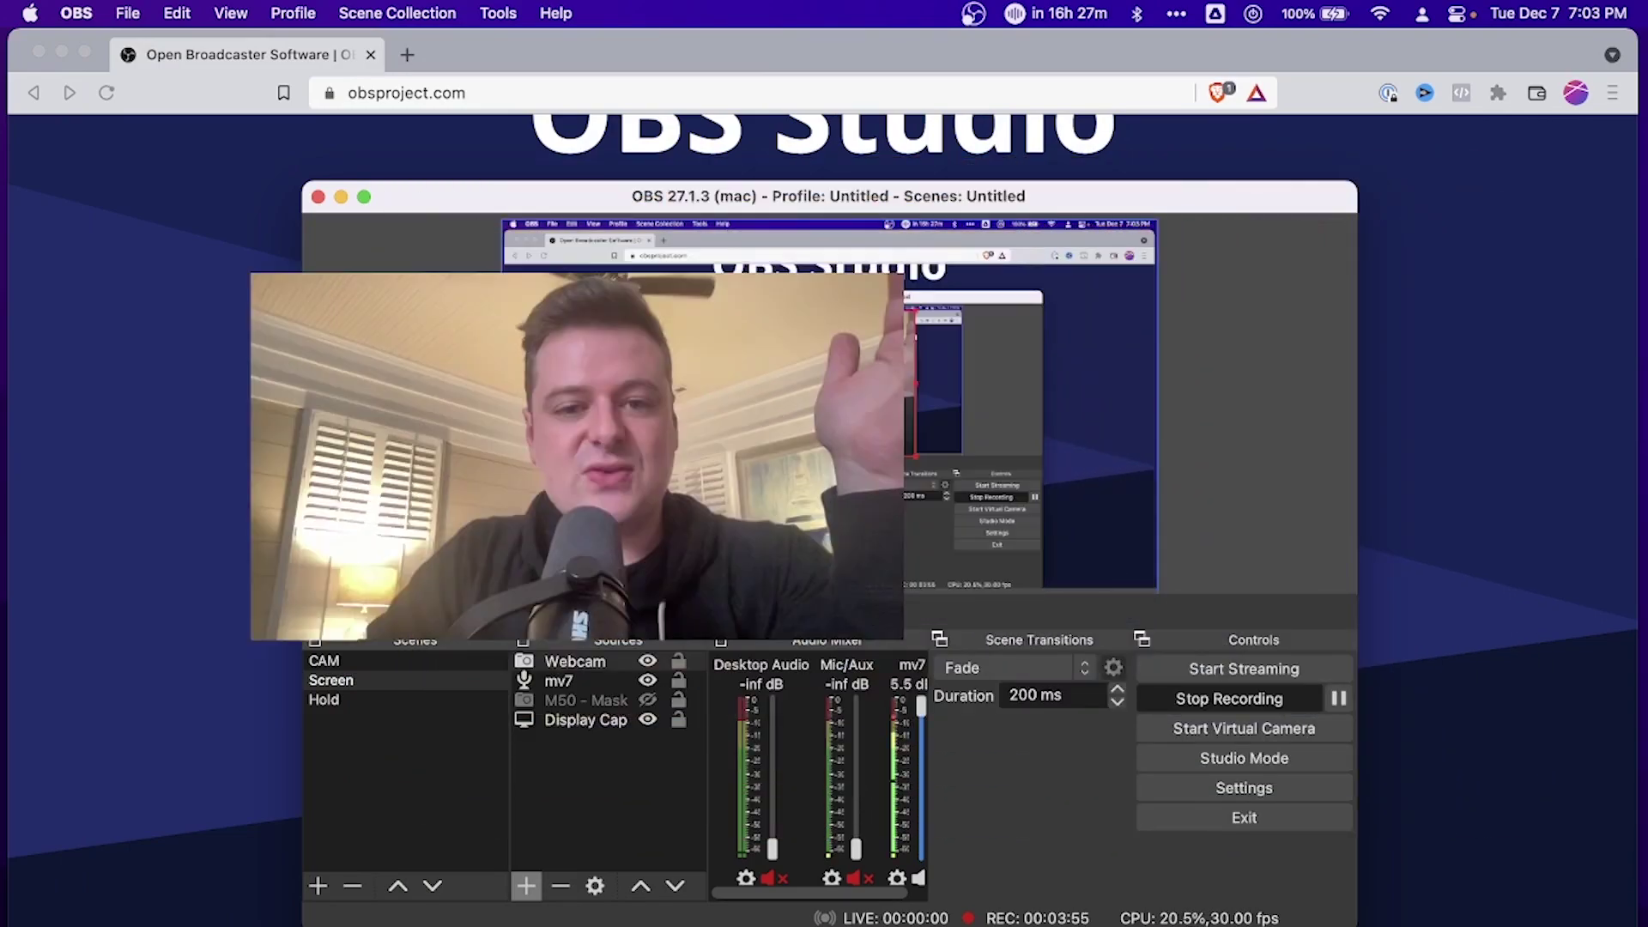
Resize the Webcam image and place it in the bottom-right of the preview.
left_click(1044, 491)
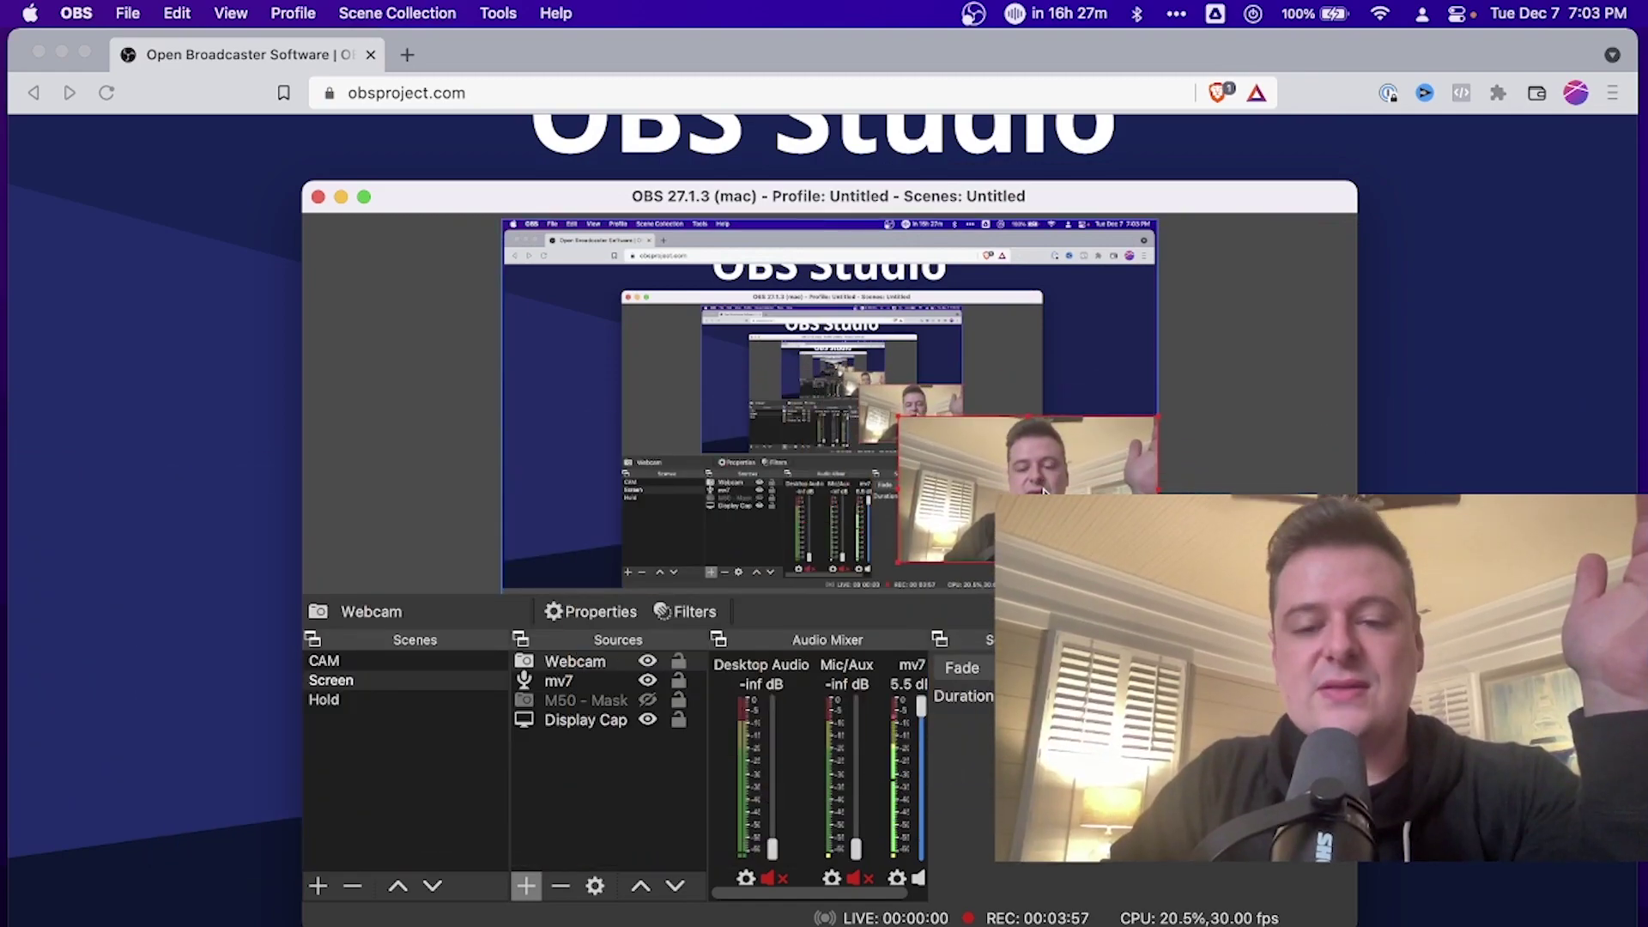
left_click_drag(1044, 492, 1026, 502)
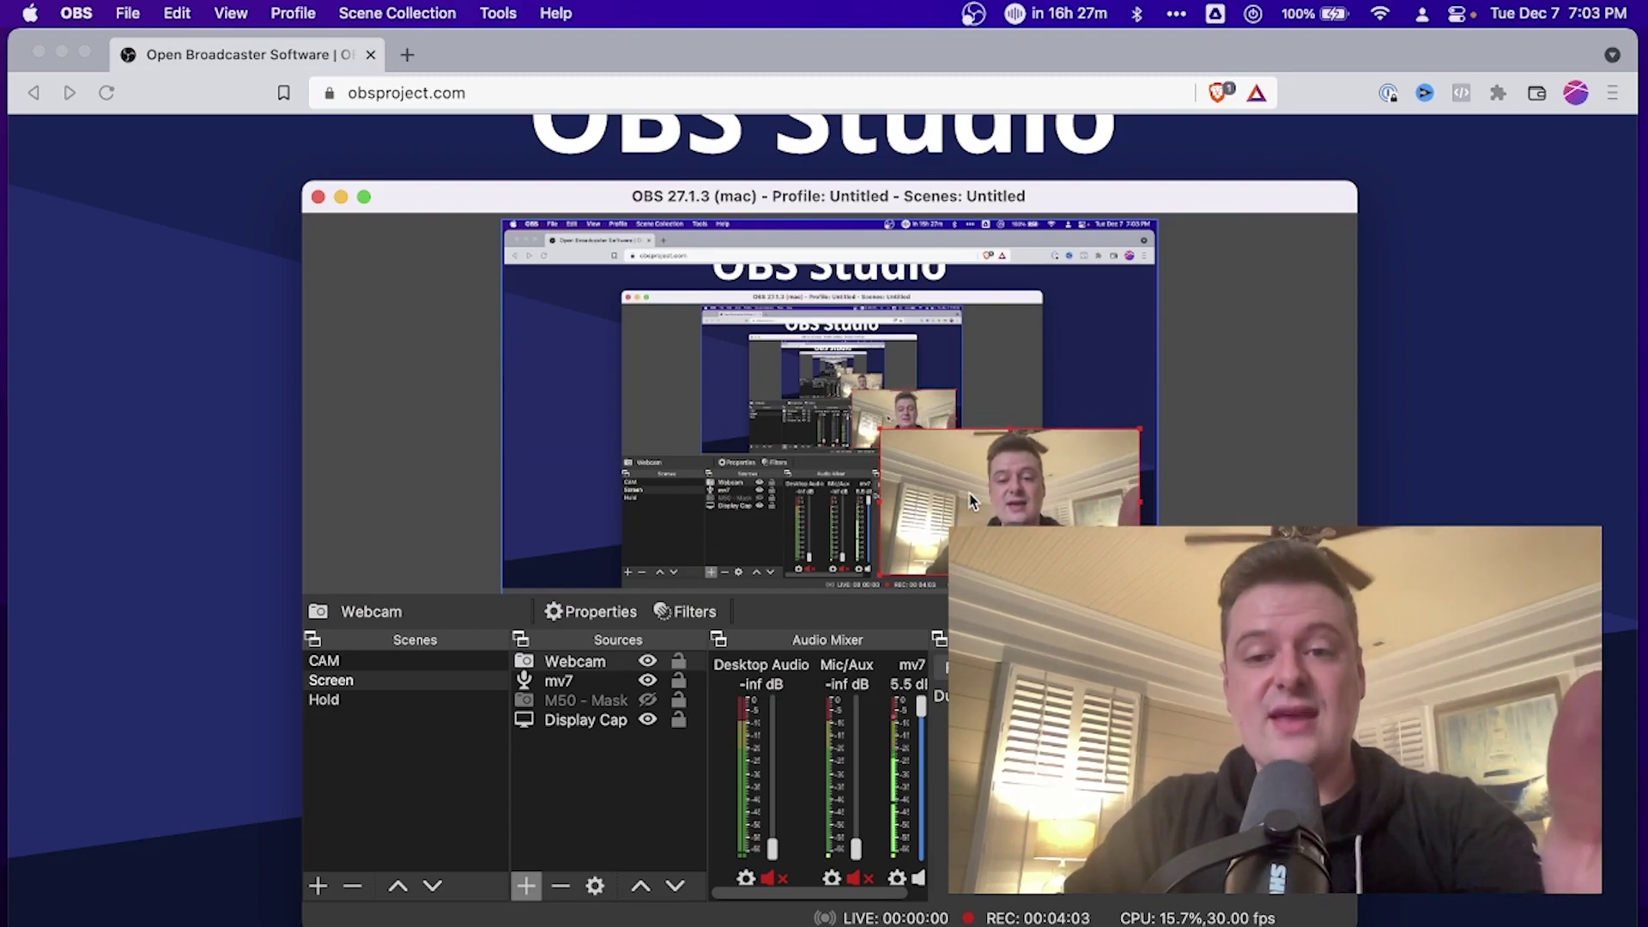
left_click_drag(970, 500, 809, 449)
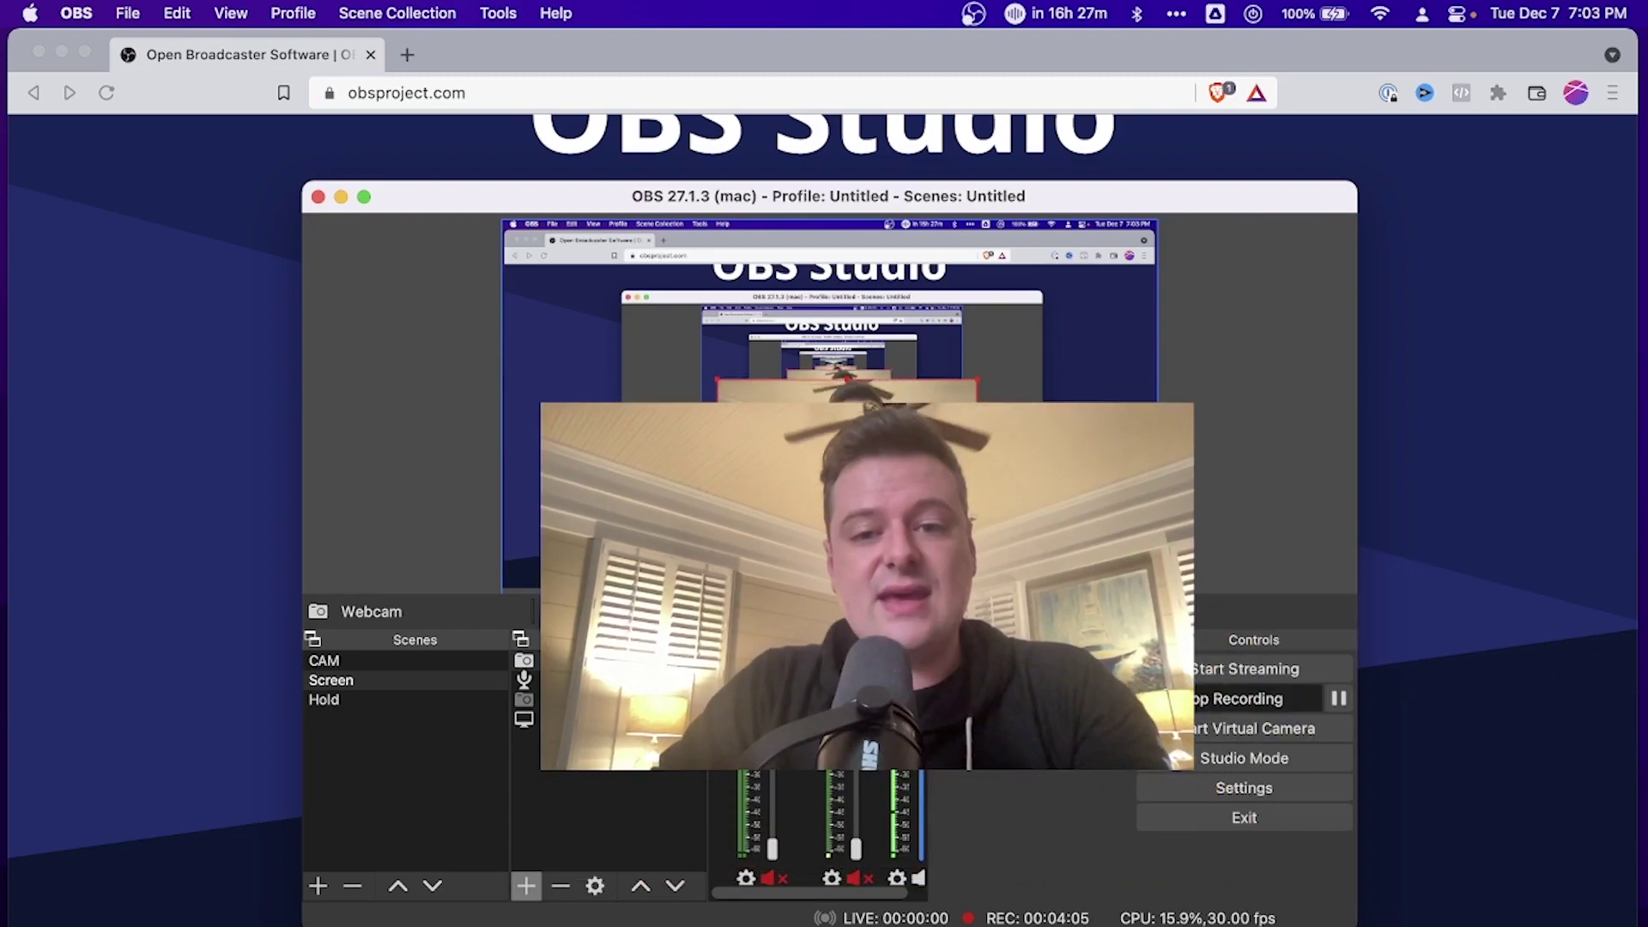
left_click_drag(978, 379, 1046, 340)
mouse_move(883, 432)
left_mouse_down()
mouse_move(1050, 447)
mouse_move(1074, 493)
mouse_move(887, 453)
left_mouse_up()
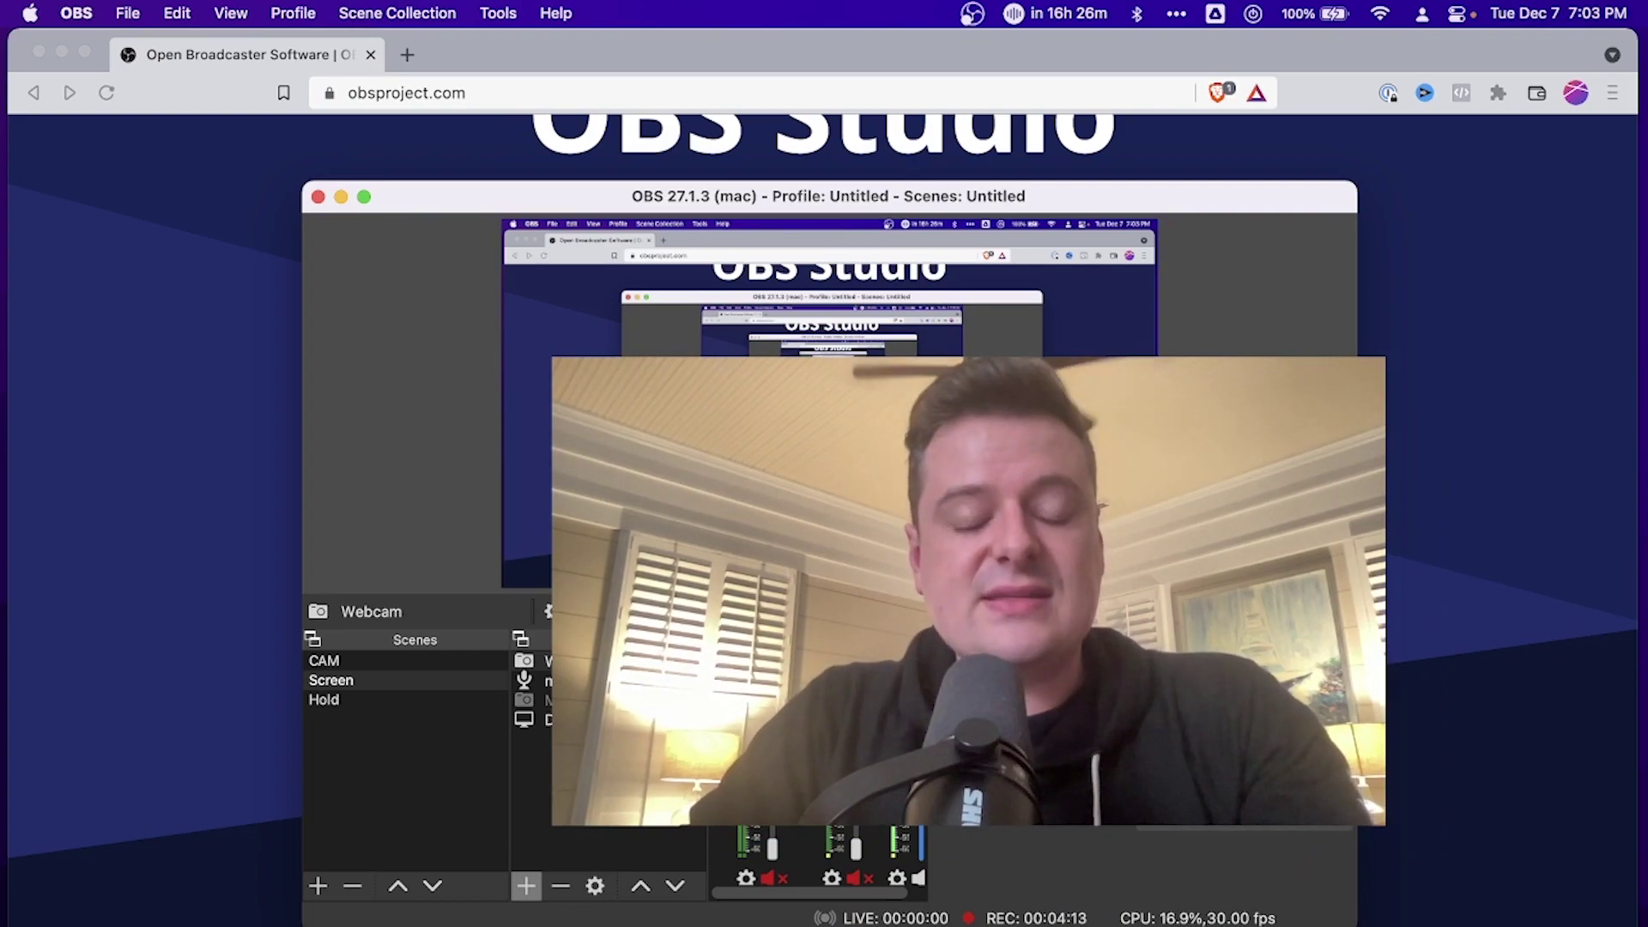
Dismiss the Webcam source's options and hide the Webcam source.
right_click(570, 660)
key("Escape")
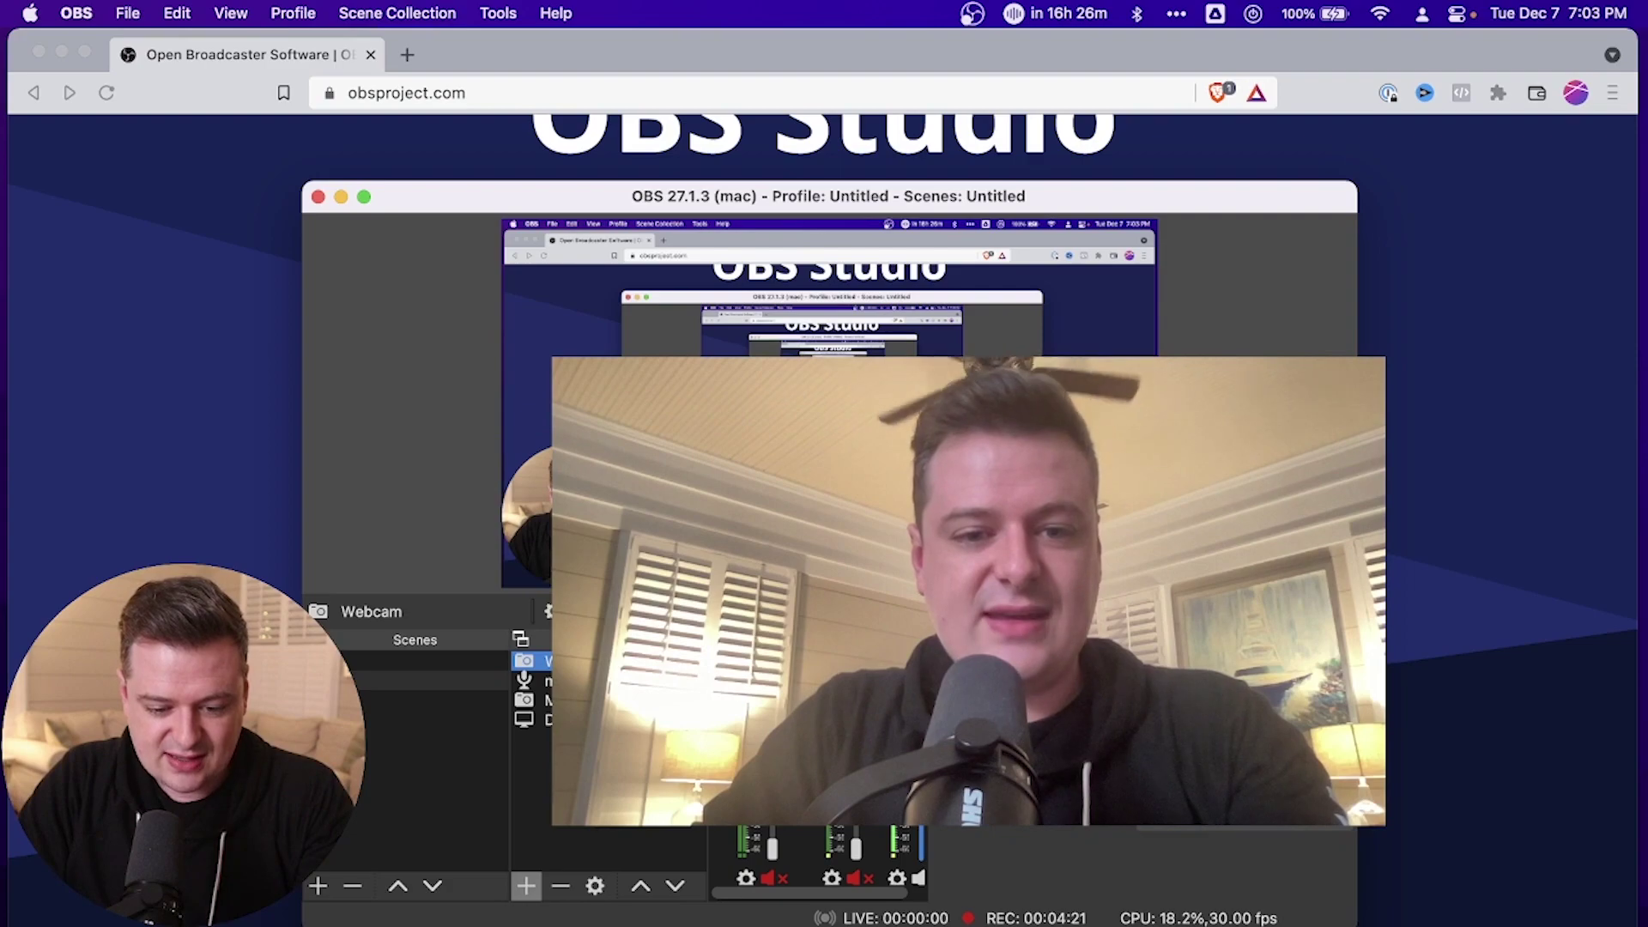
left_click(647, 662)
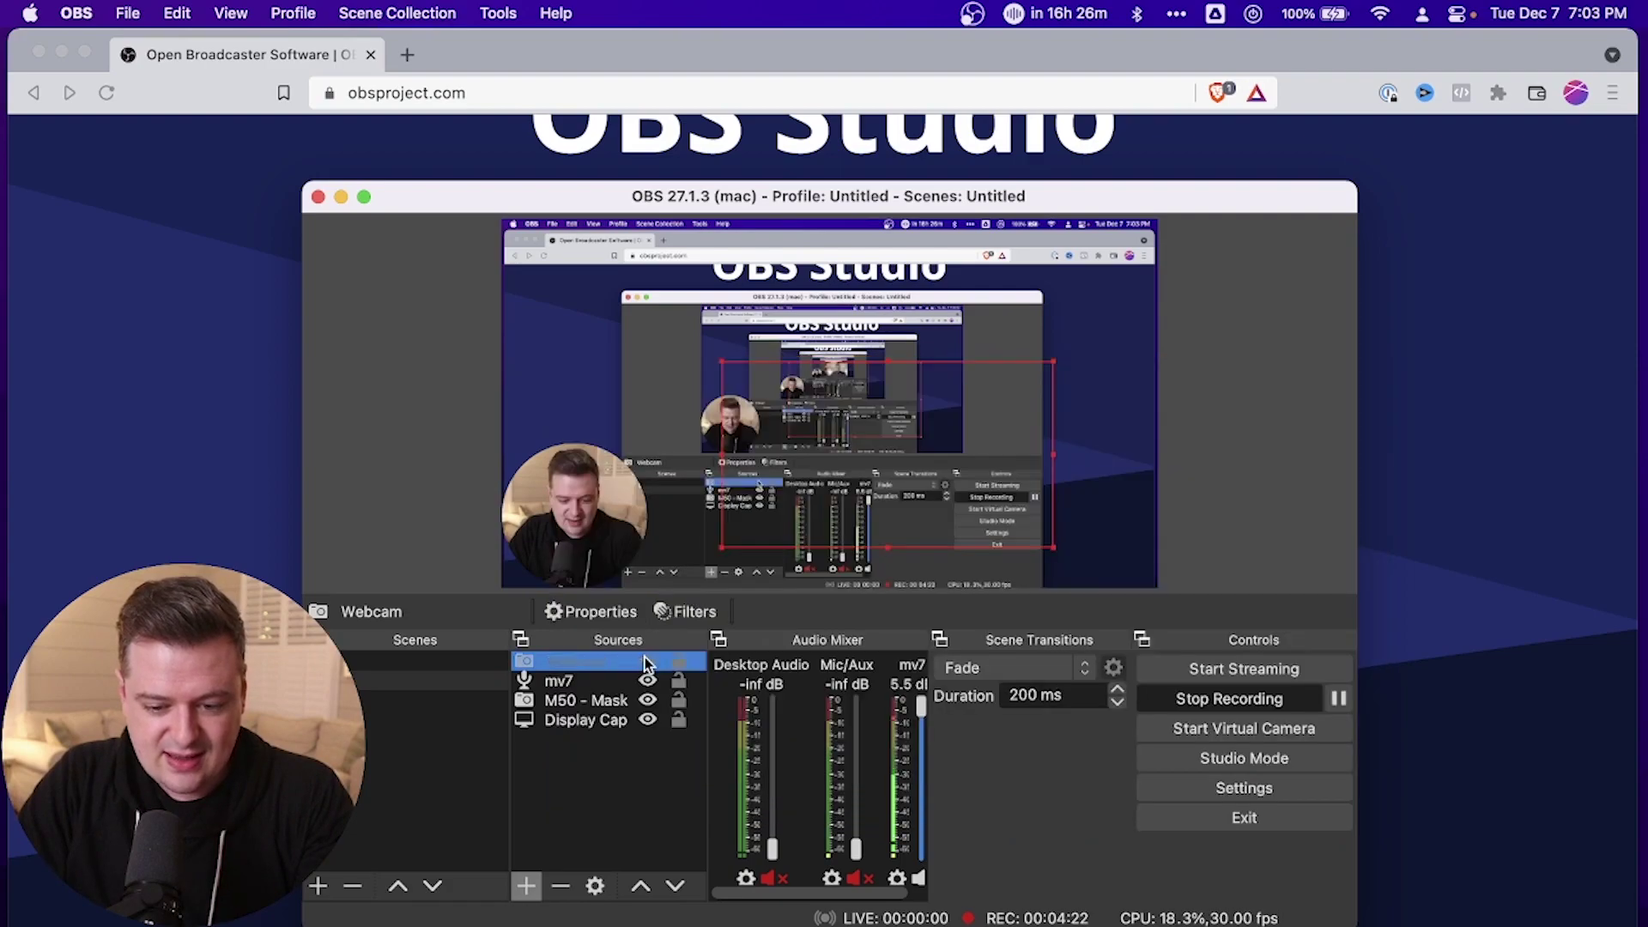
Open the Filters window for the M50 - Mask source.
right_click(558, 718)
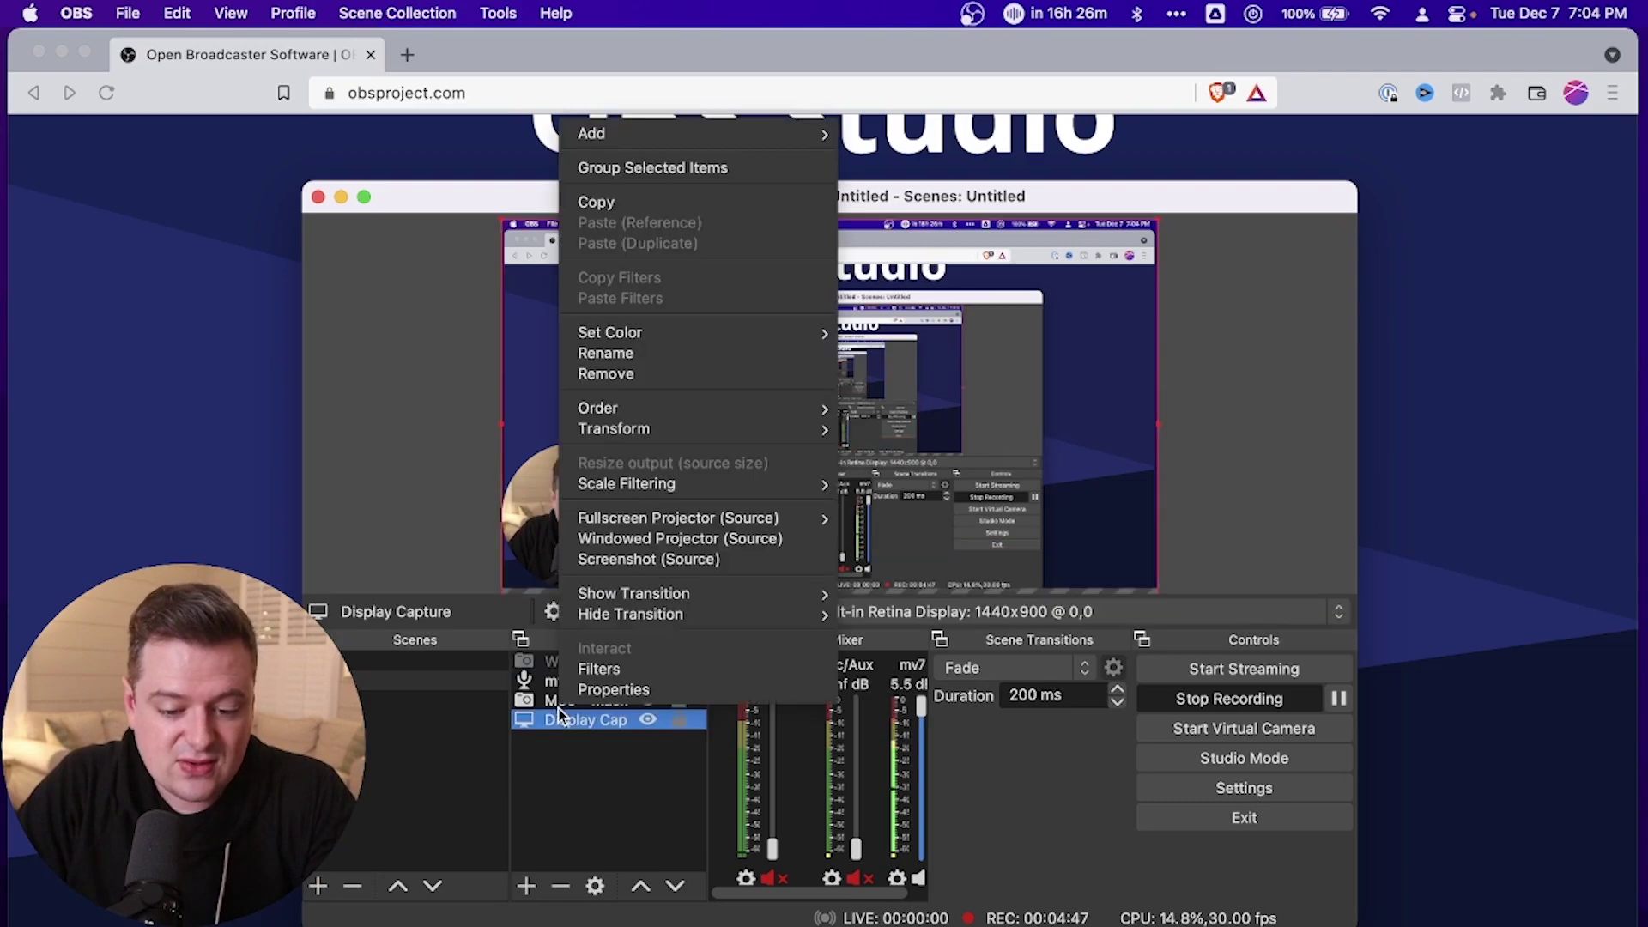
left_click(568, 788)
left_click(565, 700)
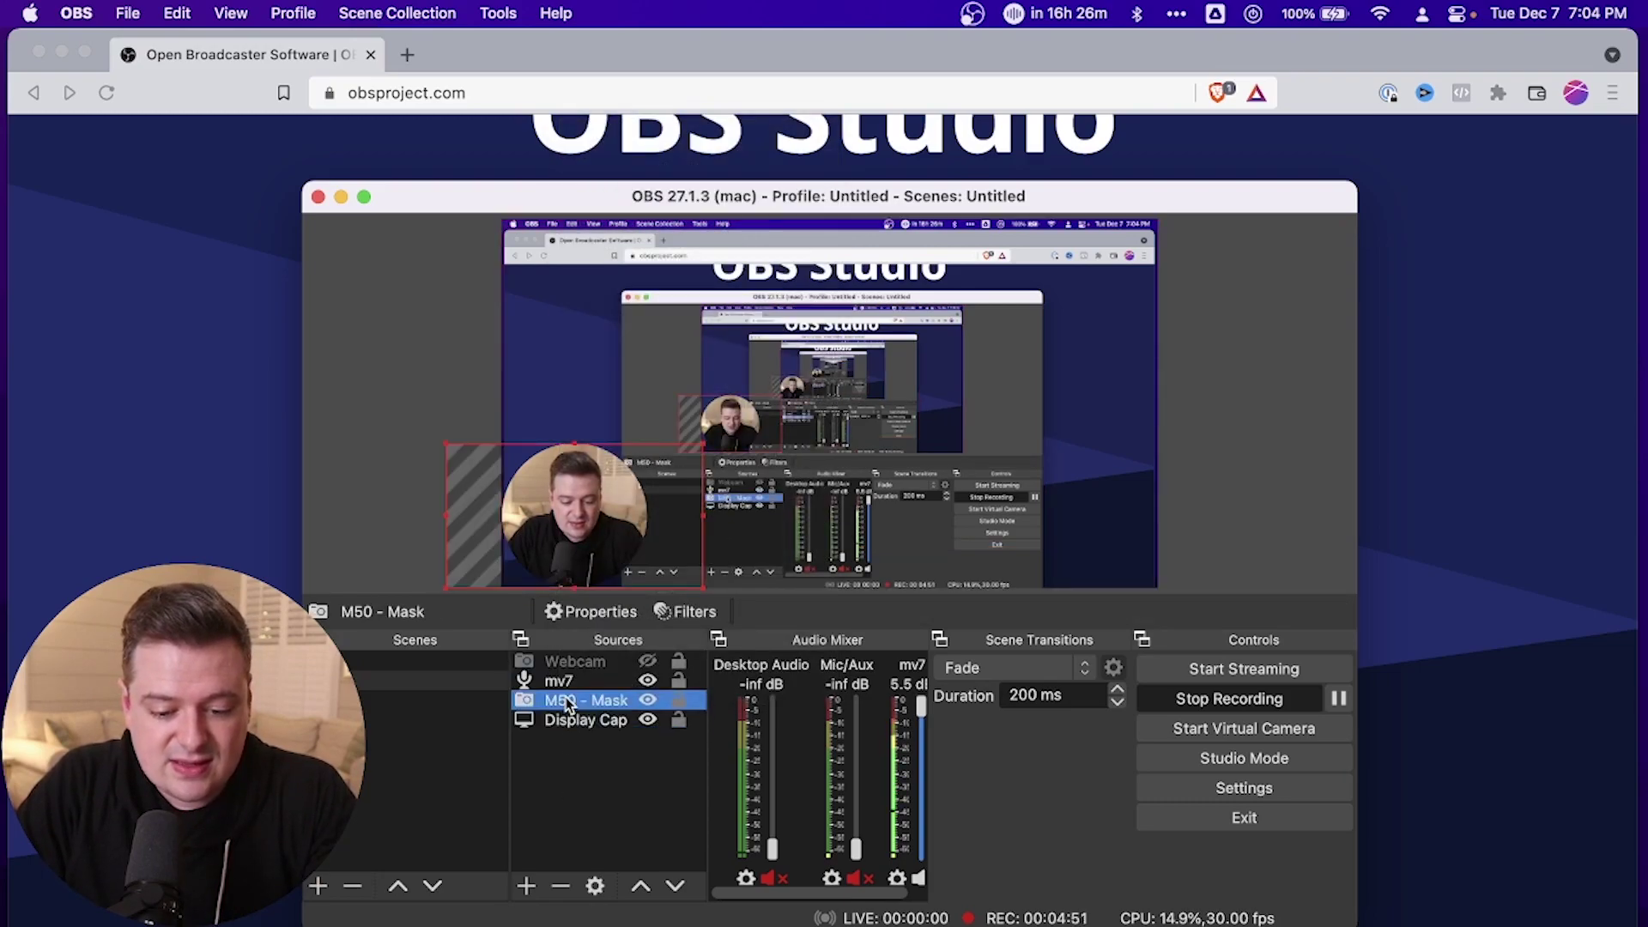
right_click(565, 697)
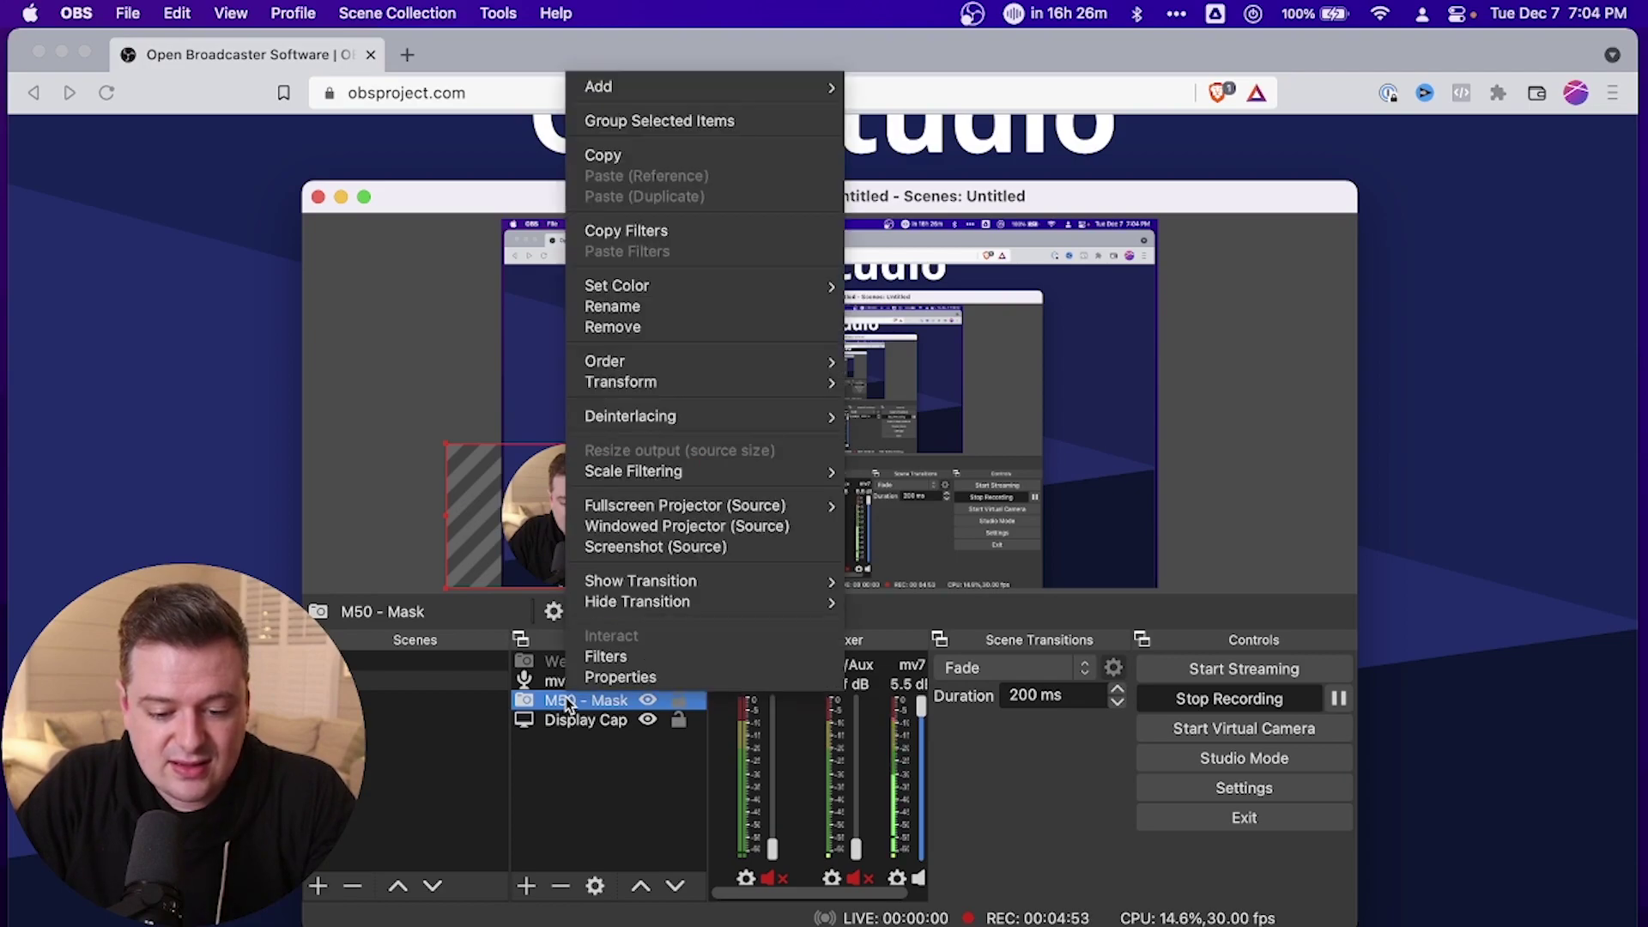
left_click(618, 663)
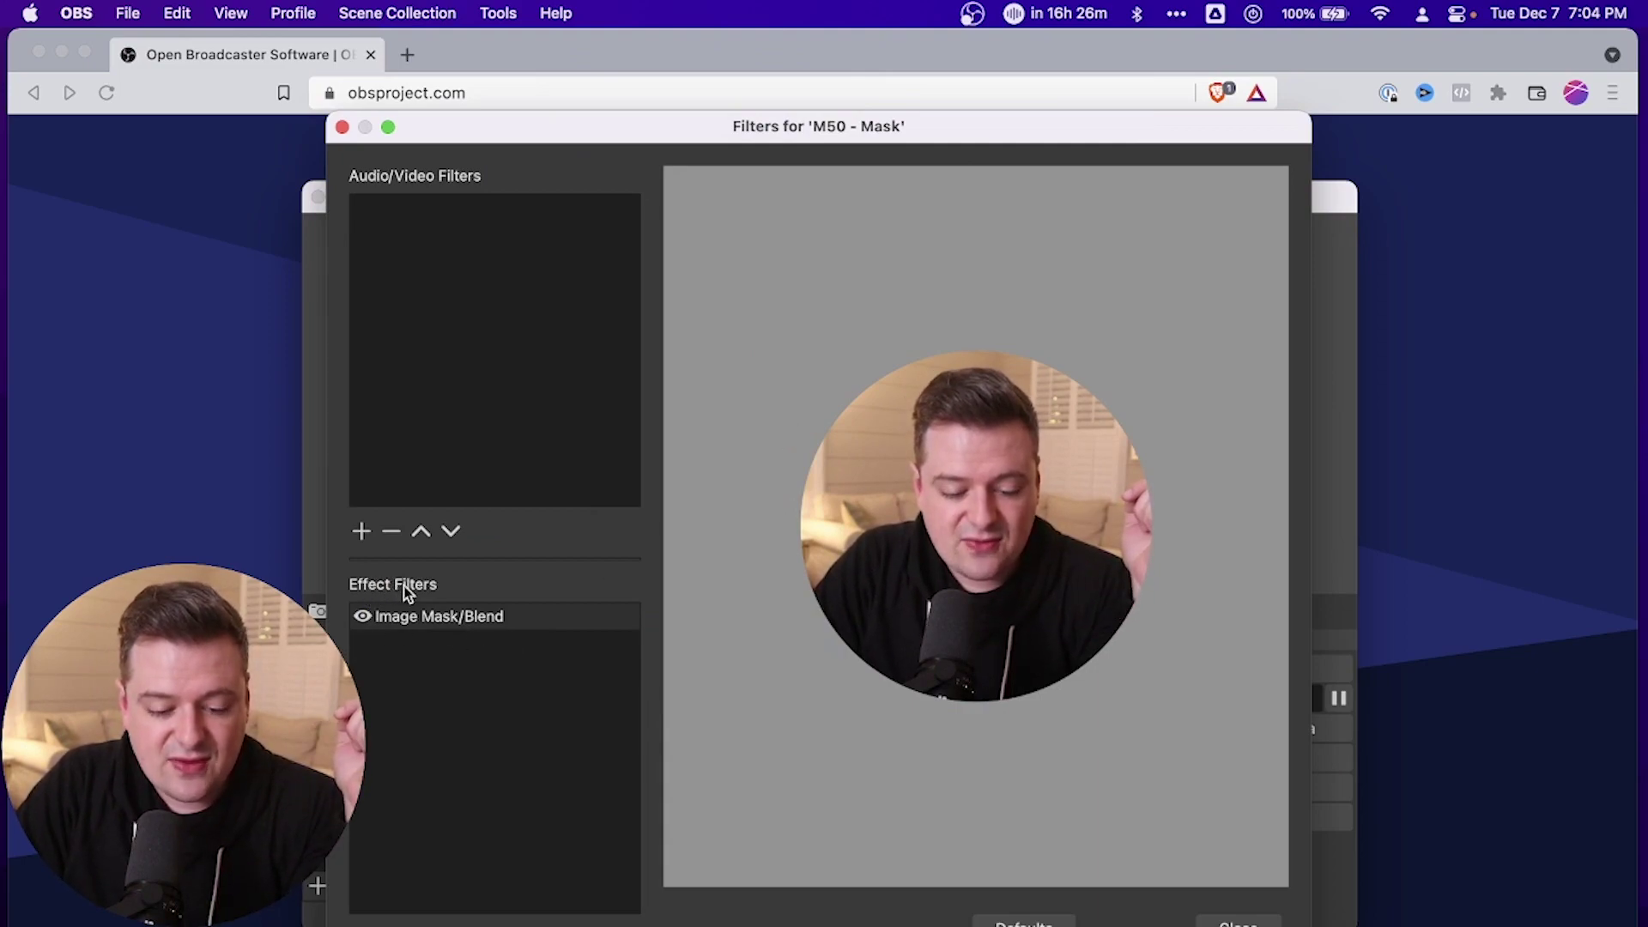
Select the Image Mask/Blend filter, keep Alpha Mask (Color Channel), and browse for its Path.
left_click(362, 924)
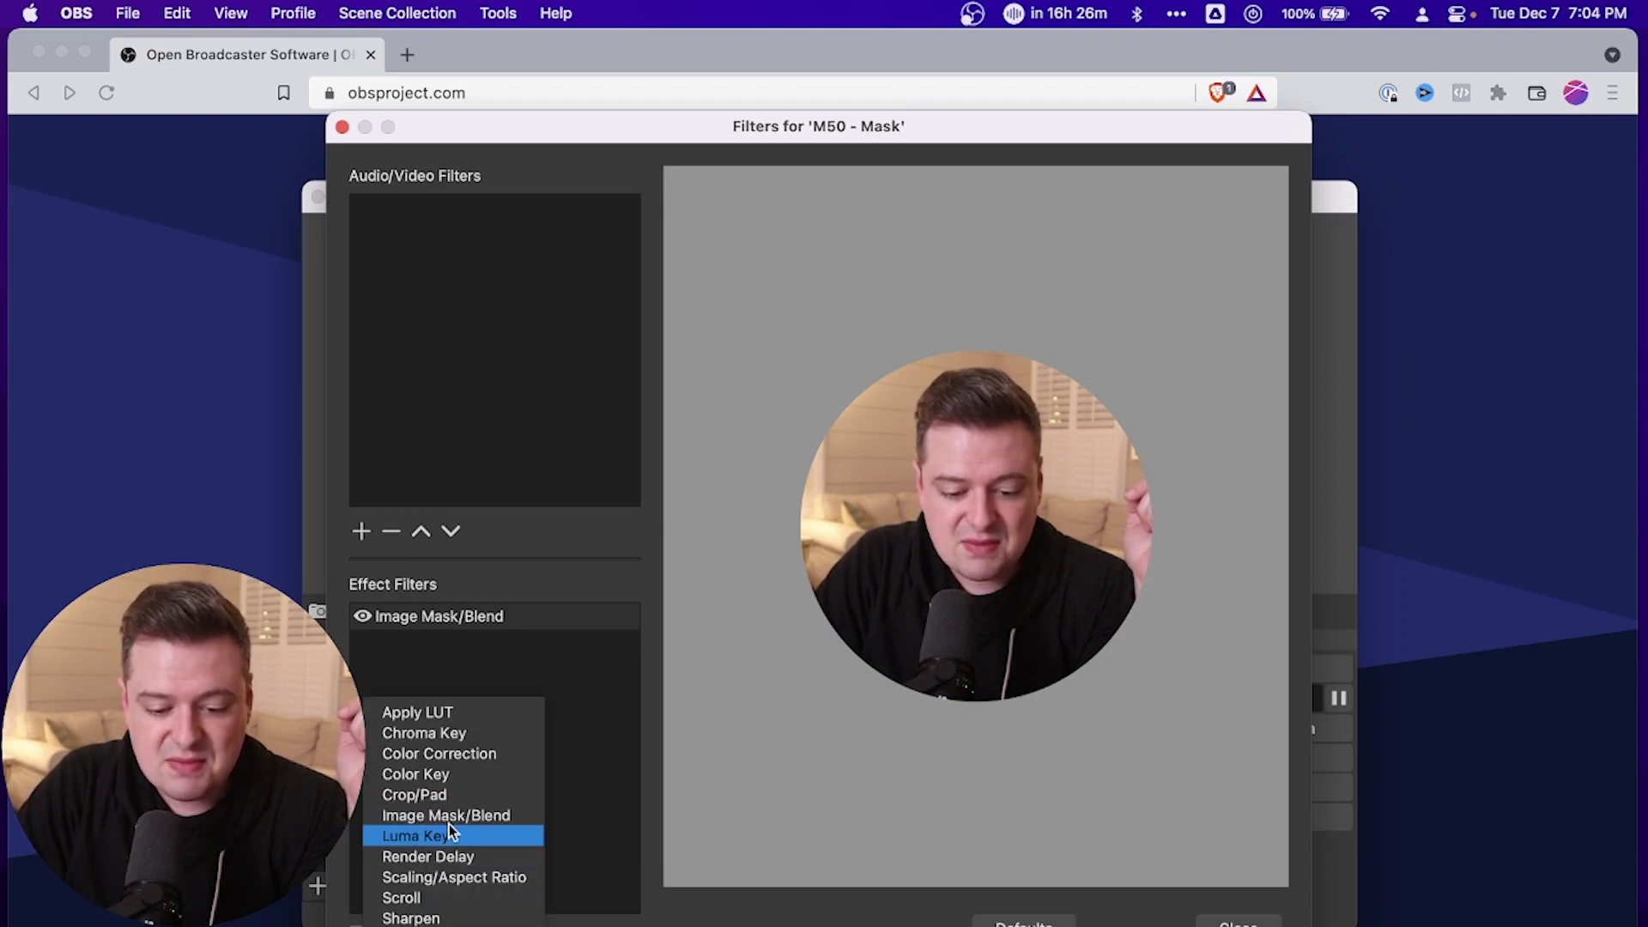
left_click(488, 633)
left_click(479, 625)
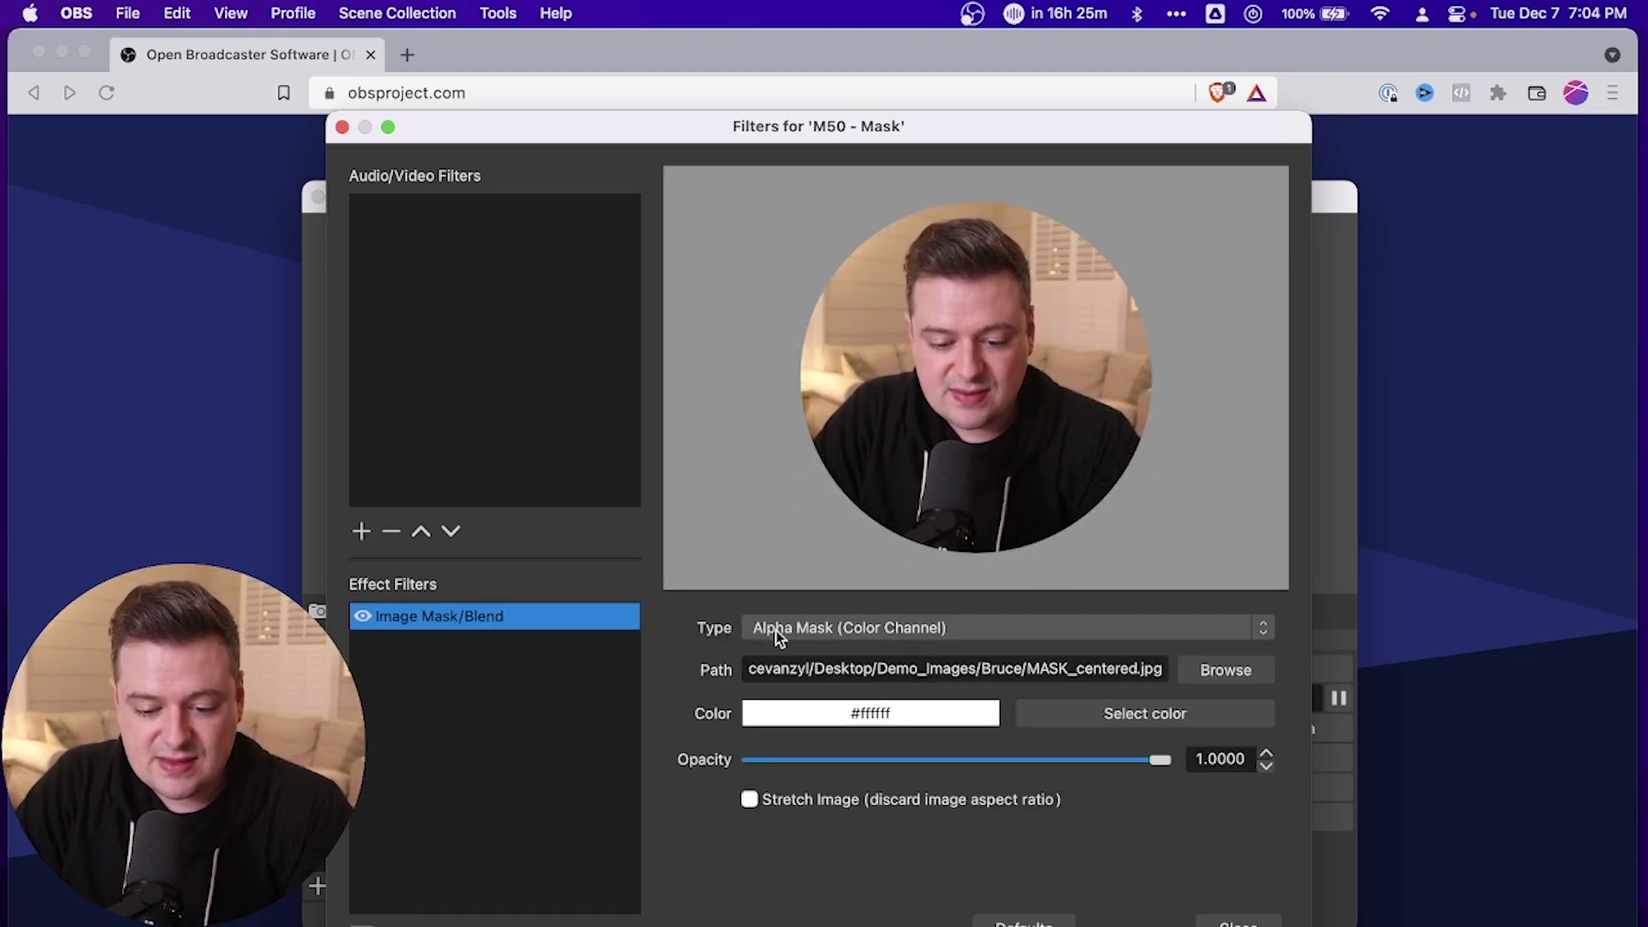
left_click(816, 630)
left_click(841, 630)
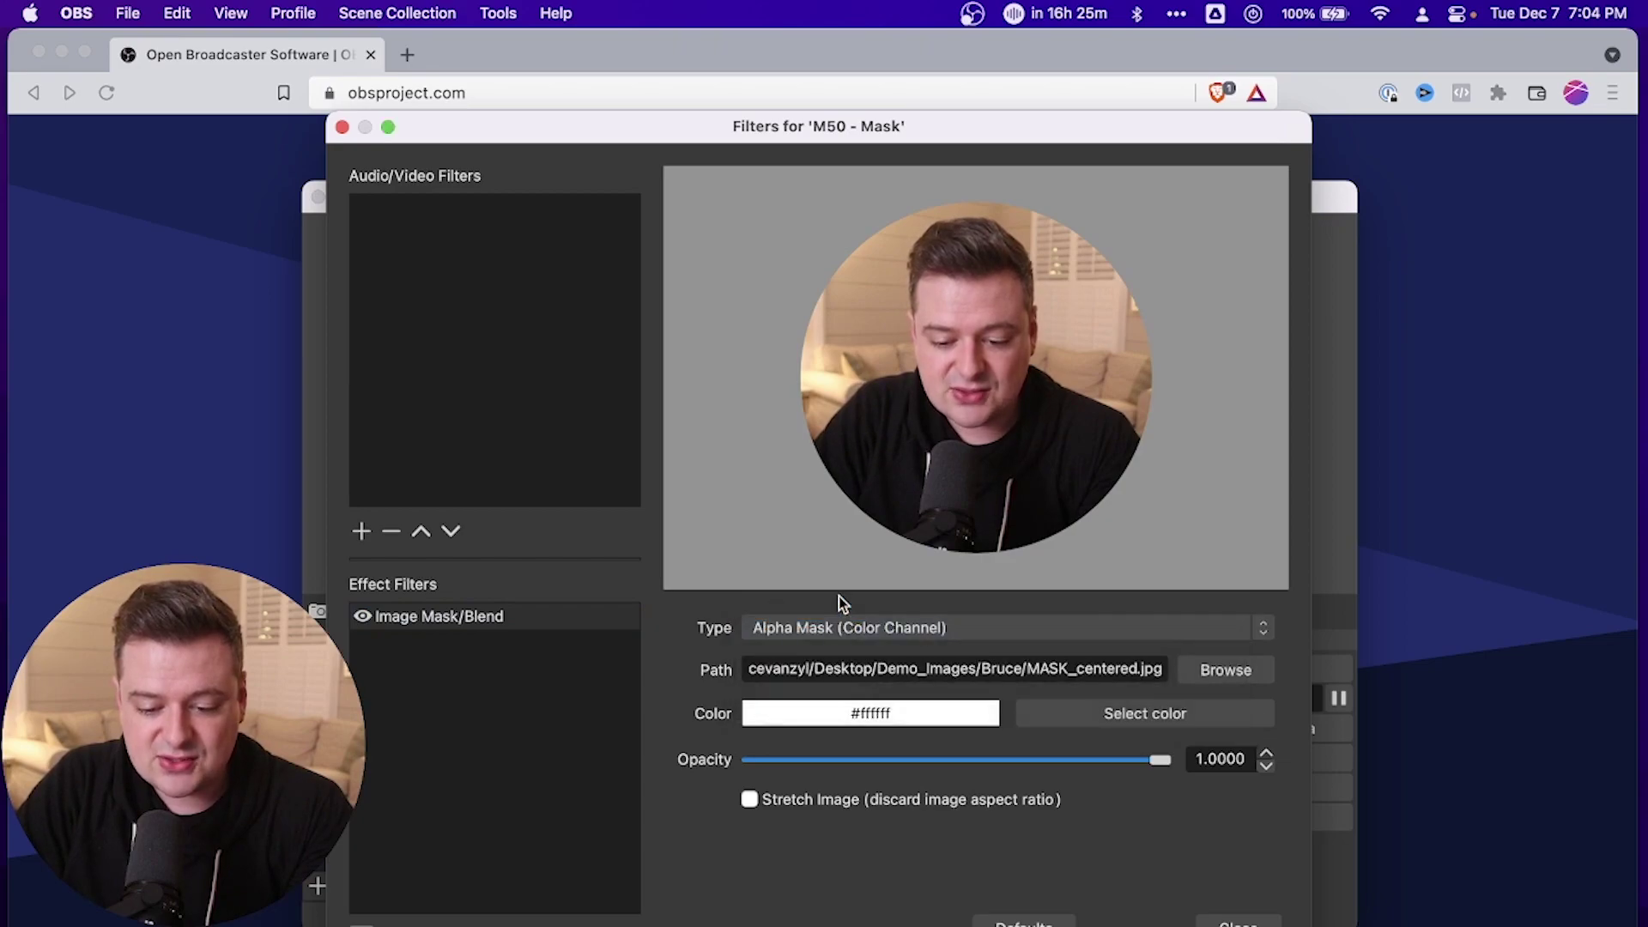
left_click(1222, 670)
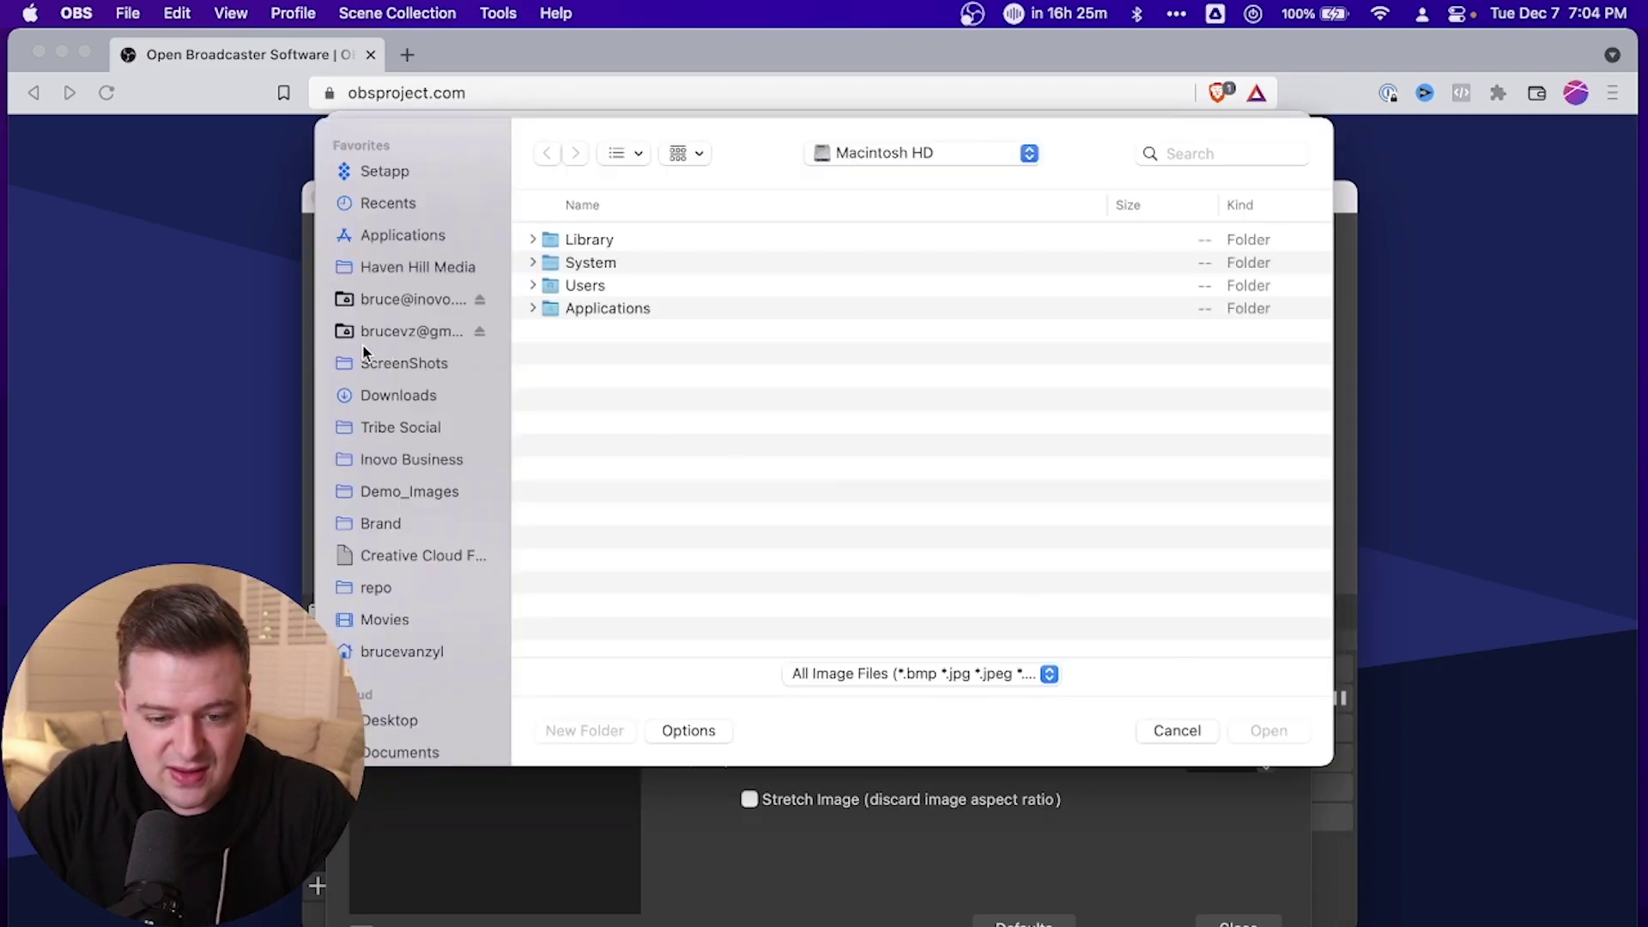
Find MASK_centered.jpg in Demo_Images and Quick Look it to confirm the white circle.
left_click(405, 491)
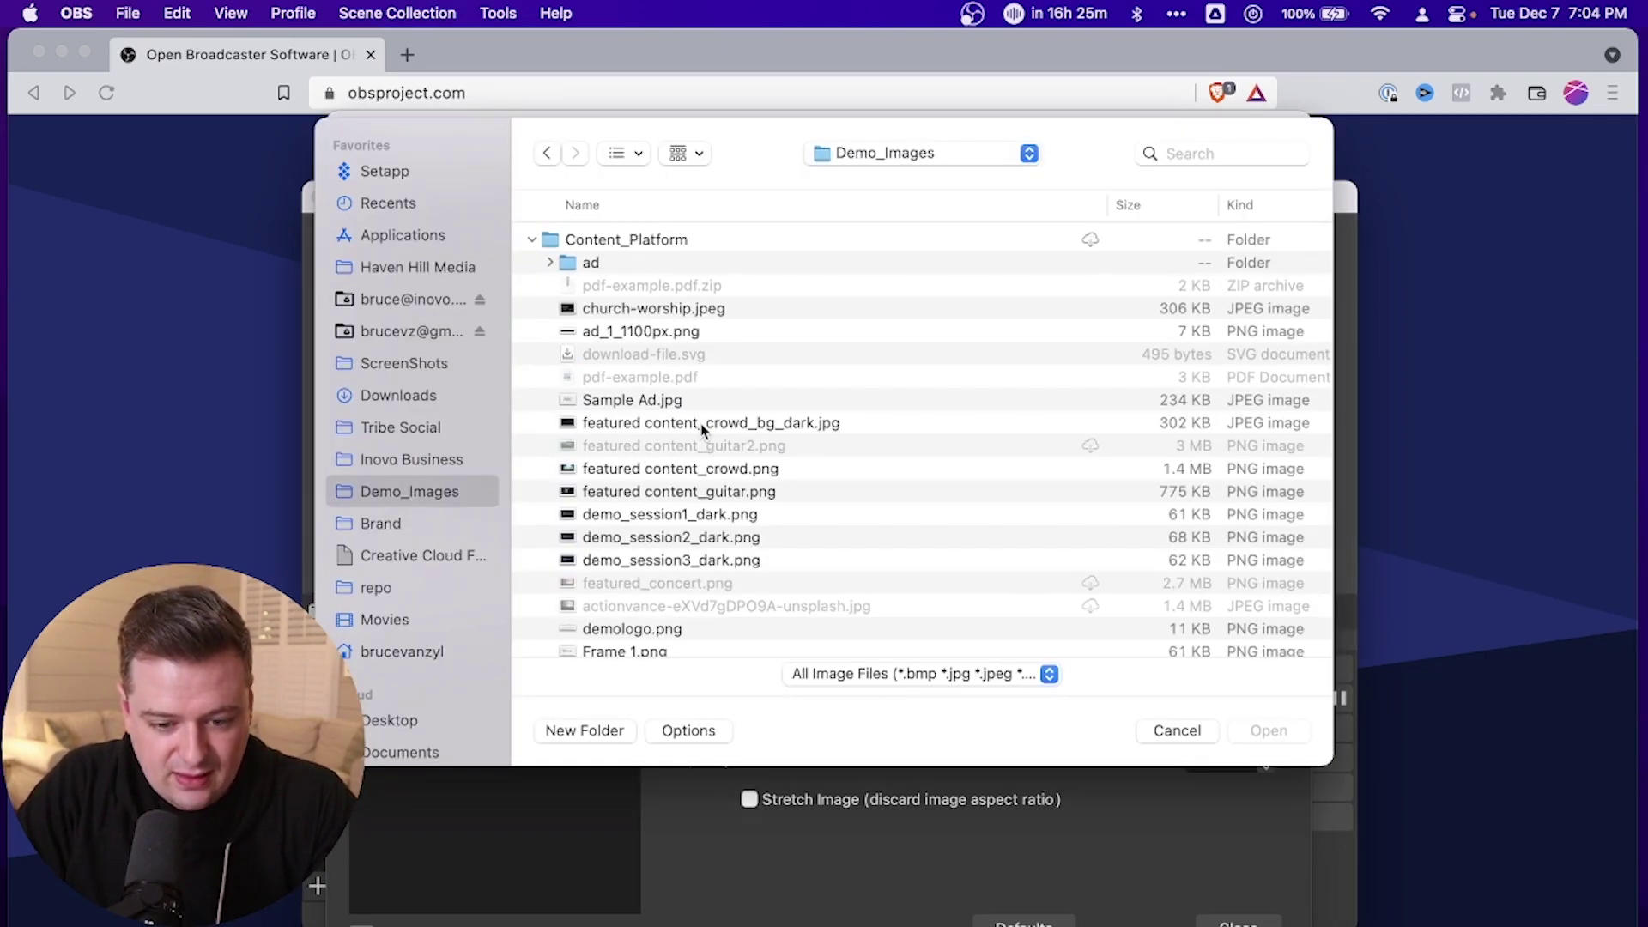
left_click(532, 241)
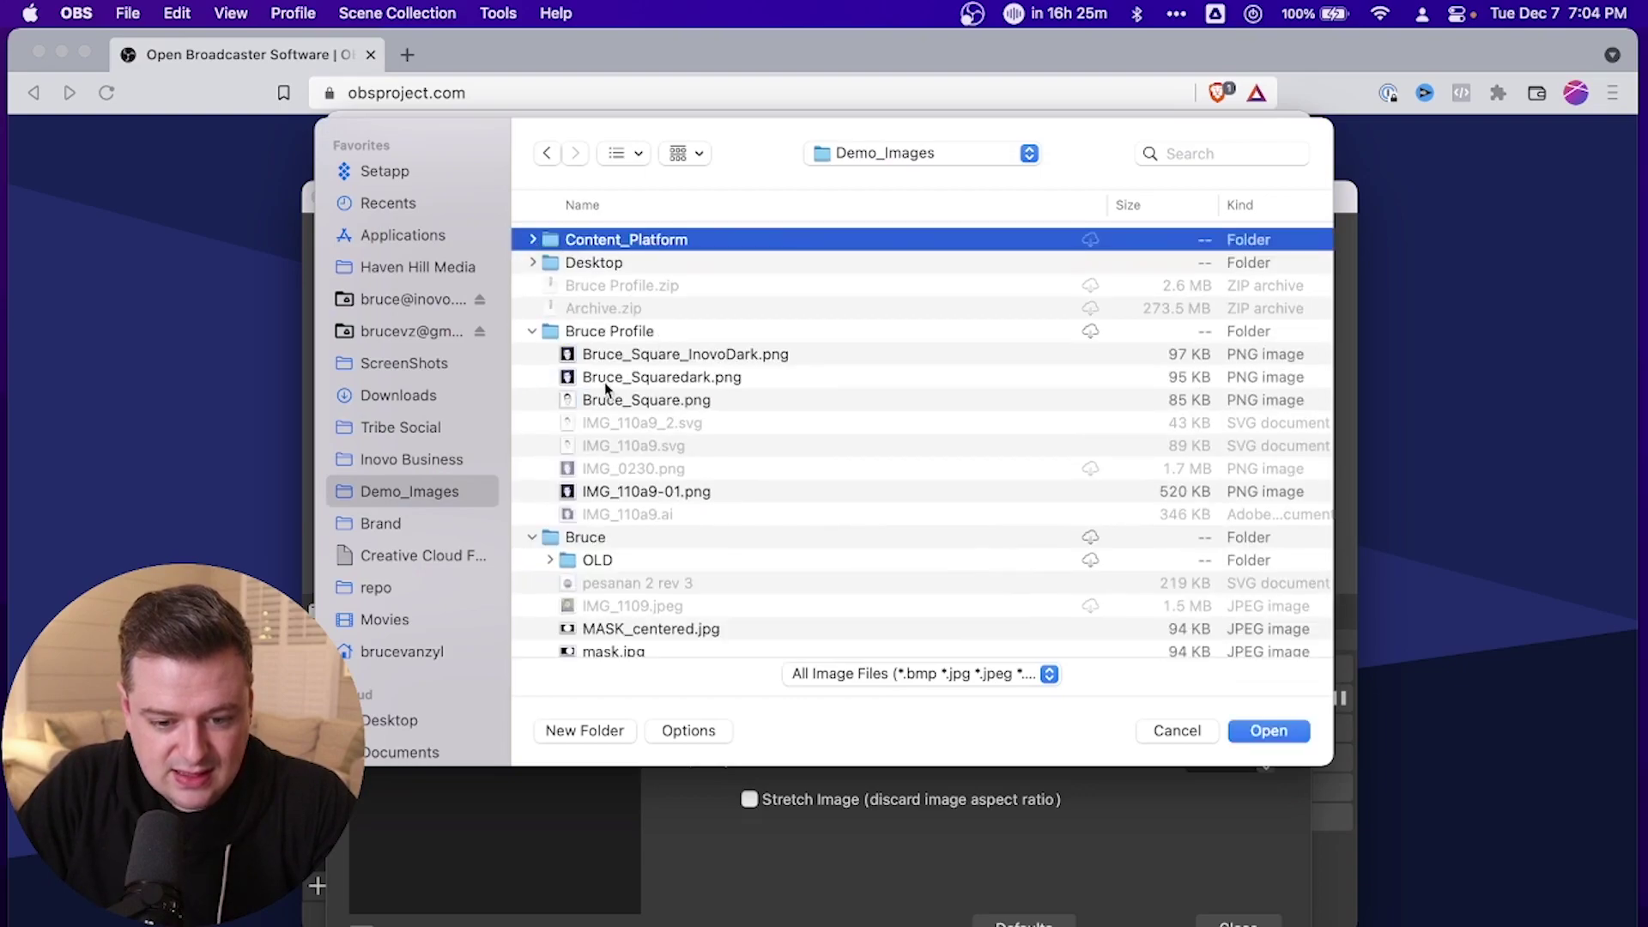
scroll(650, 395, "down", 3)
left_click(652, 526)
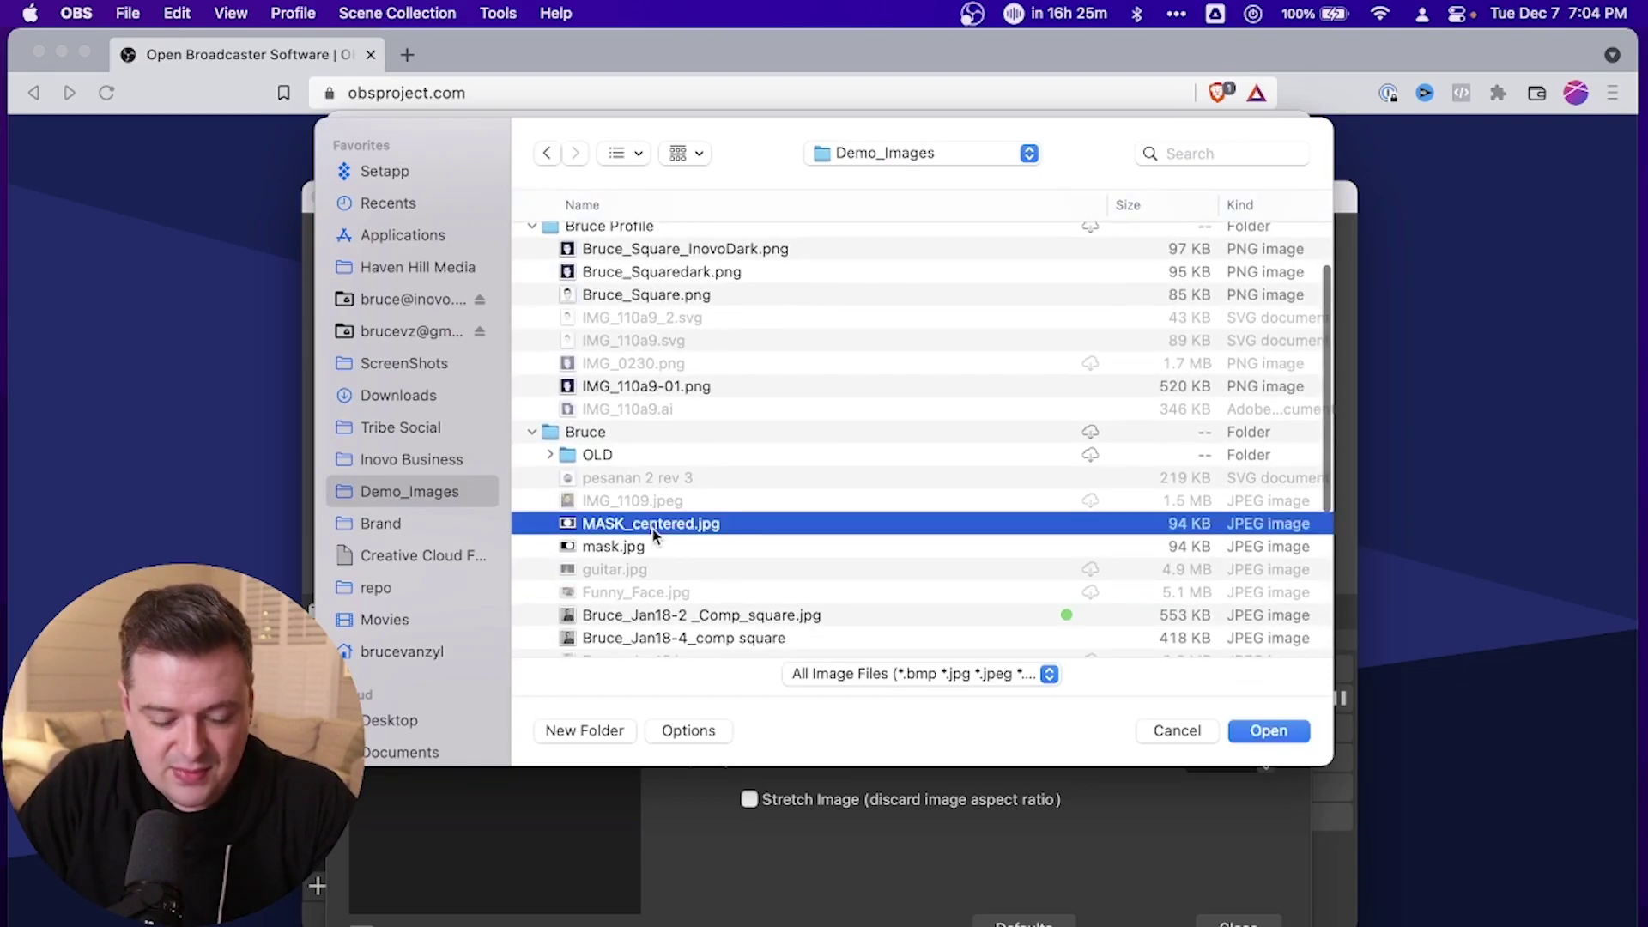
key("space")
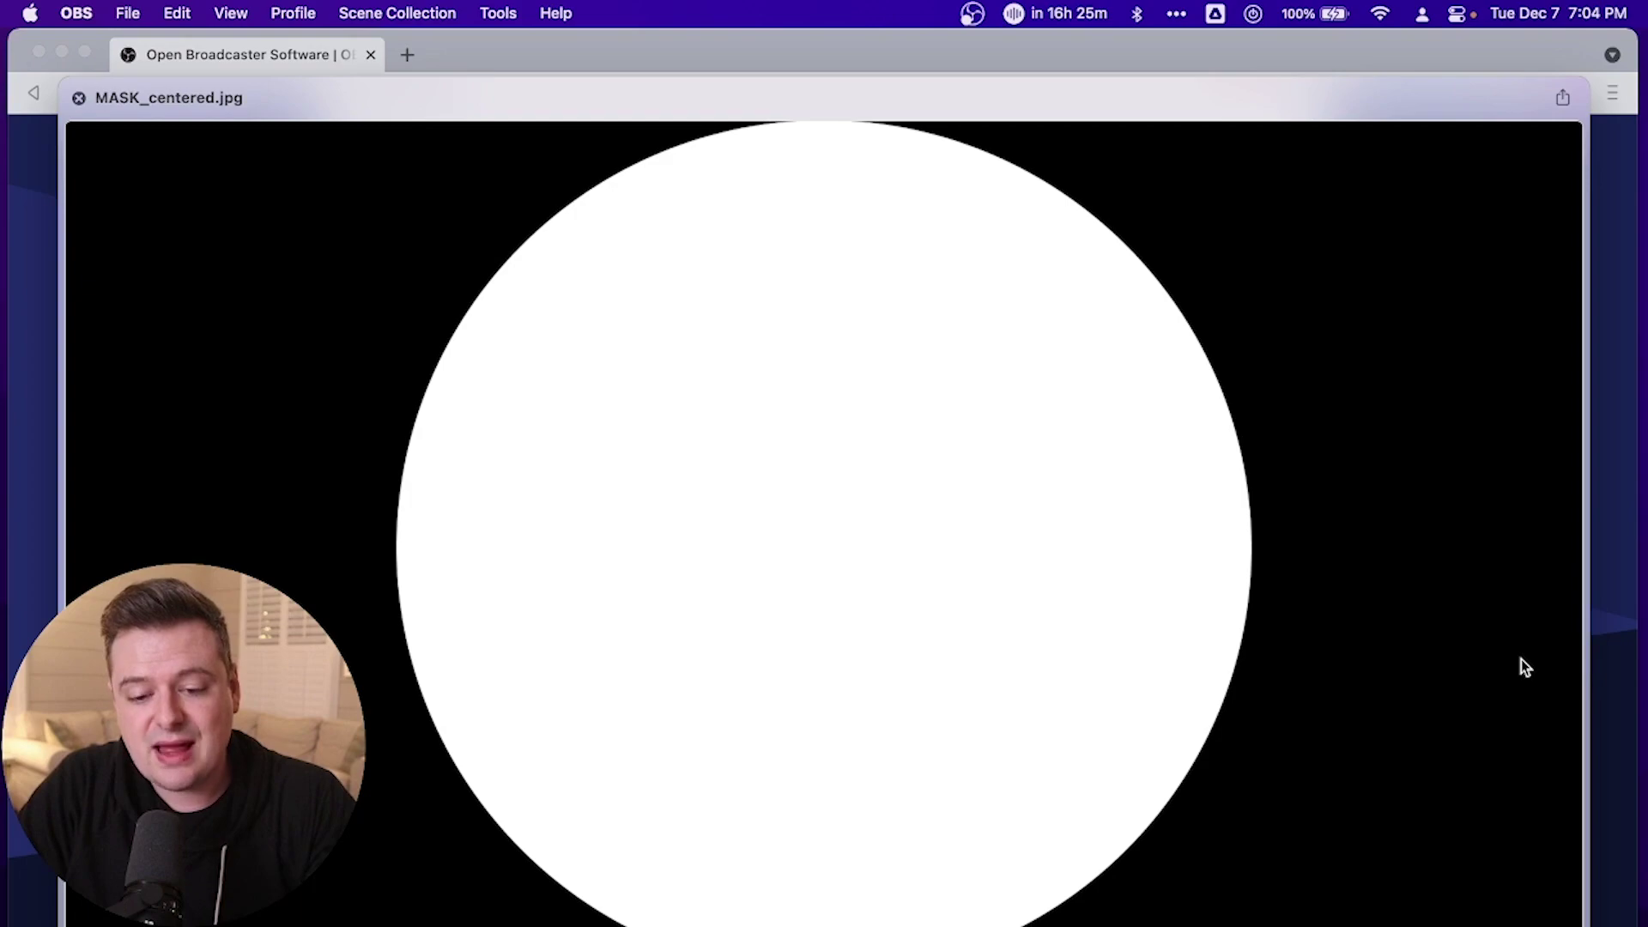
key("space")
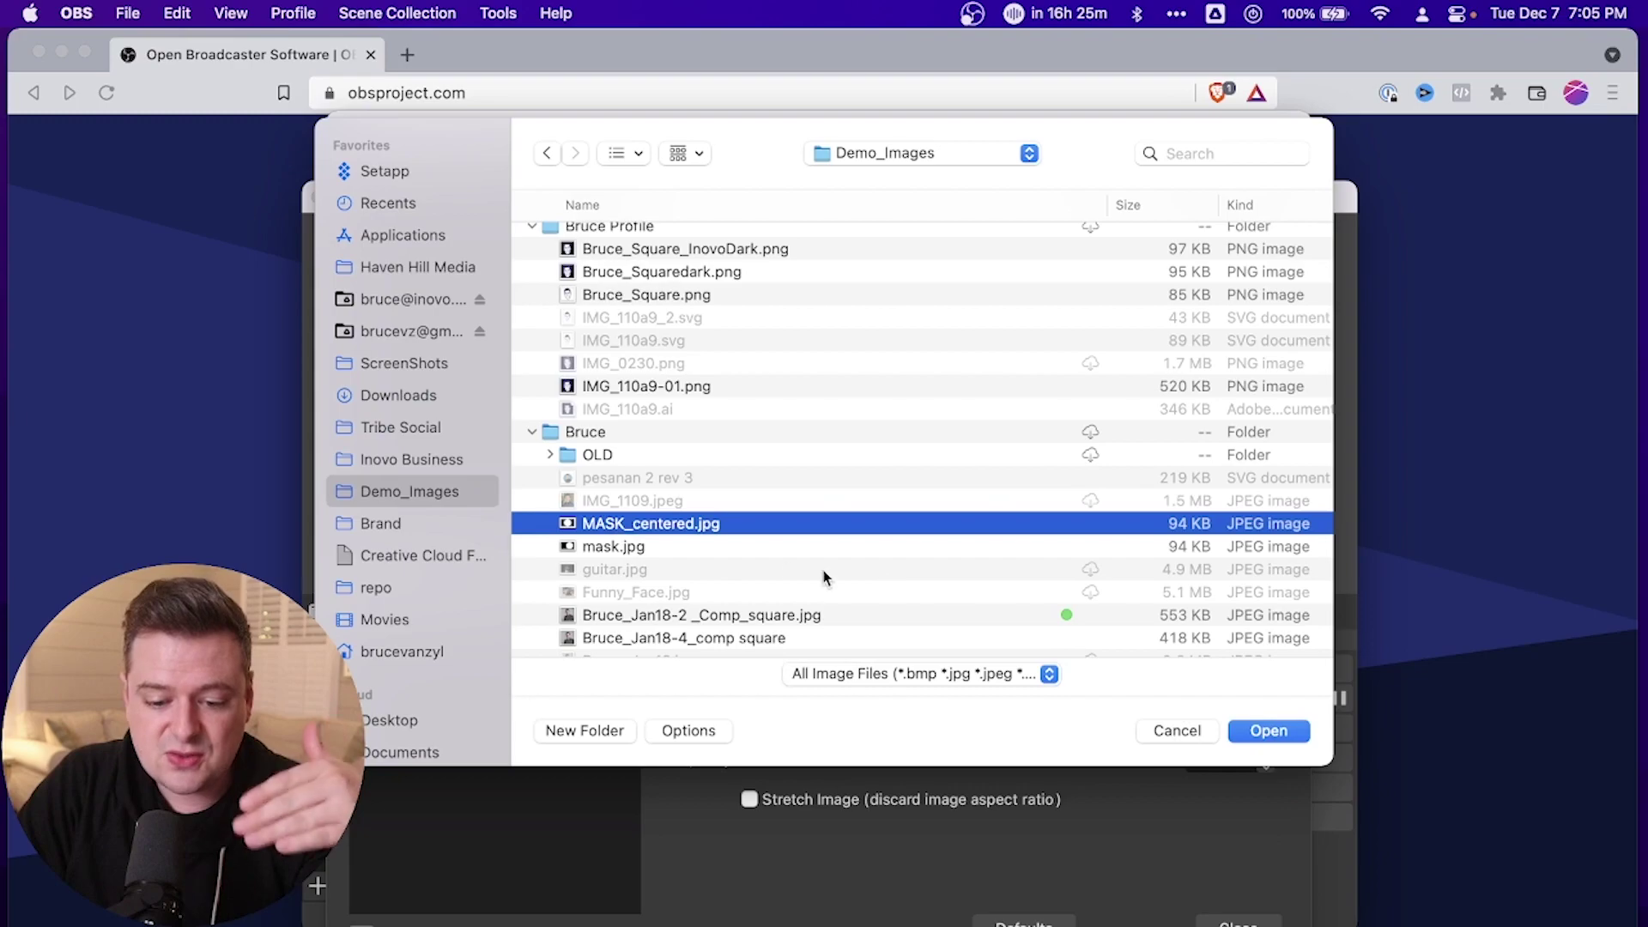
Cancel the image picker, try a blue mask colour, then set it back to white.
left_click(1178, 731)
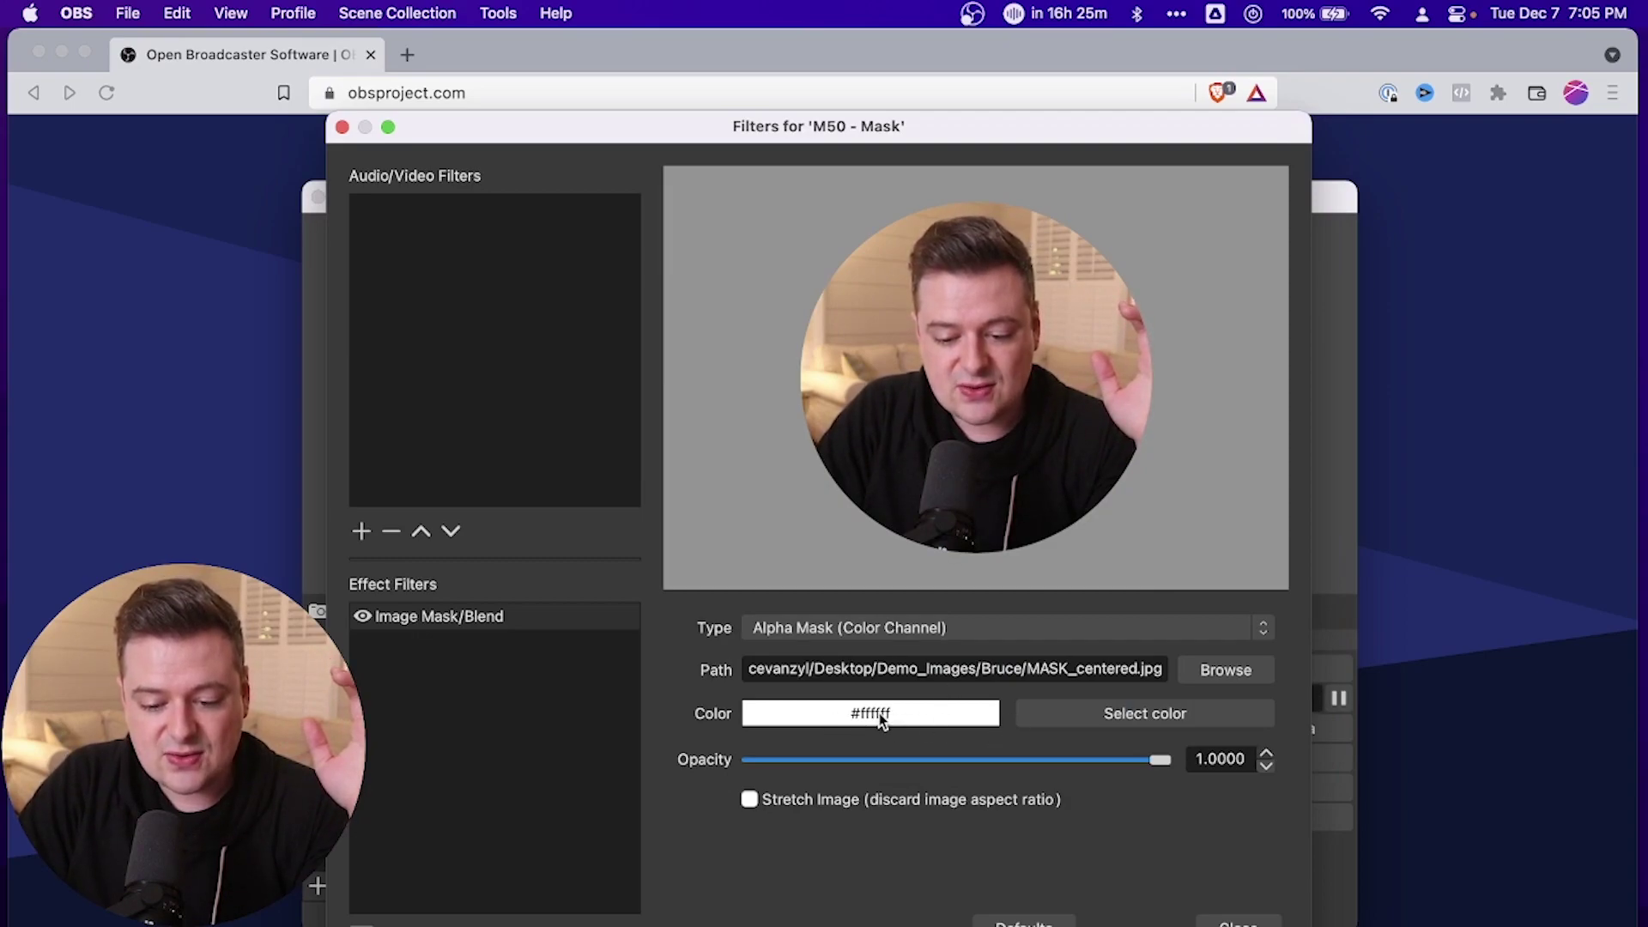
left_click(1114, 709)
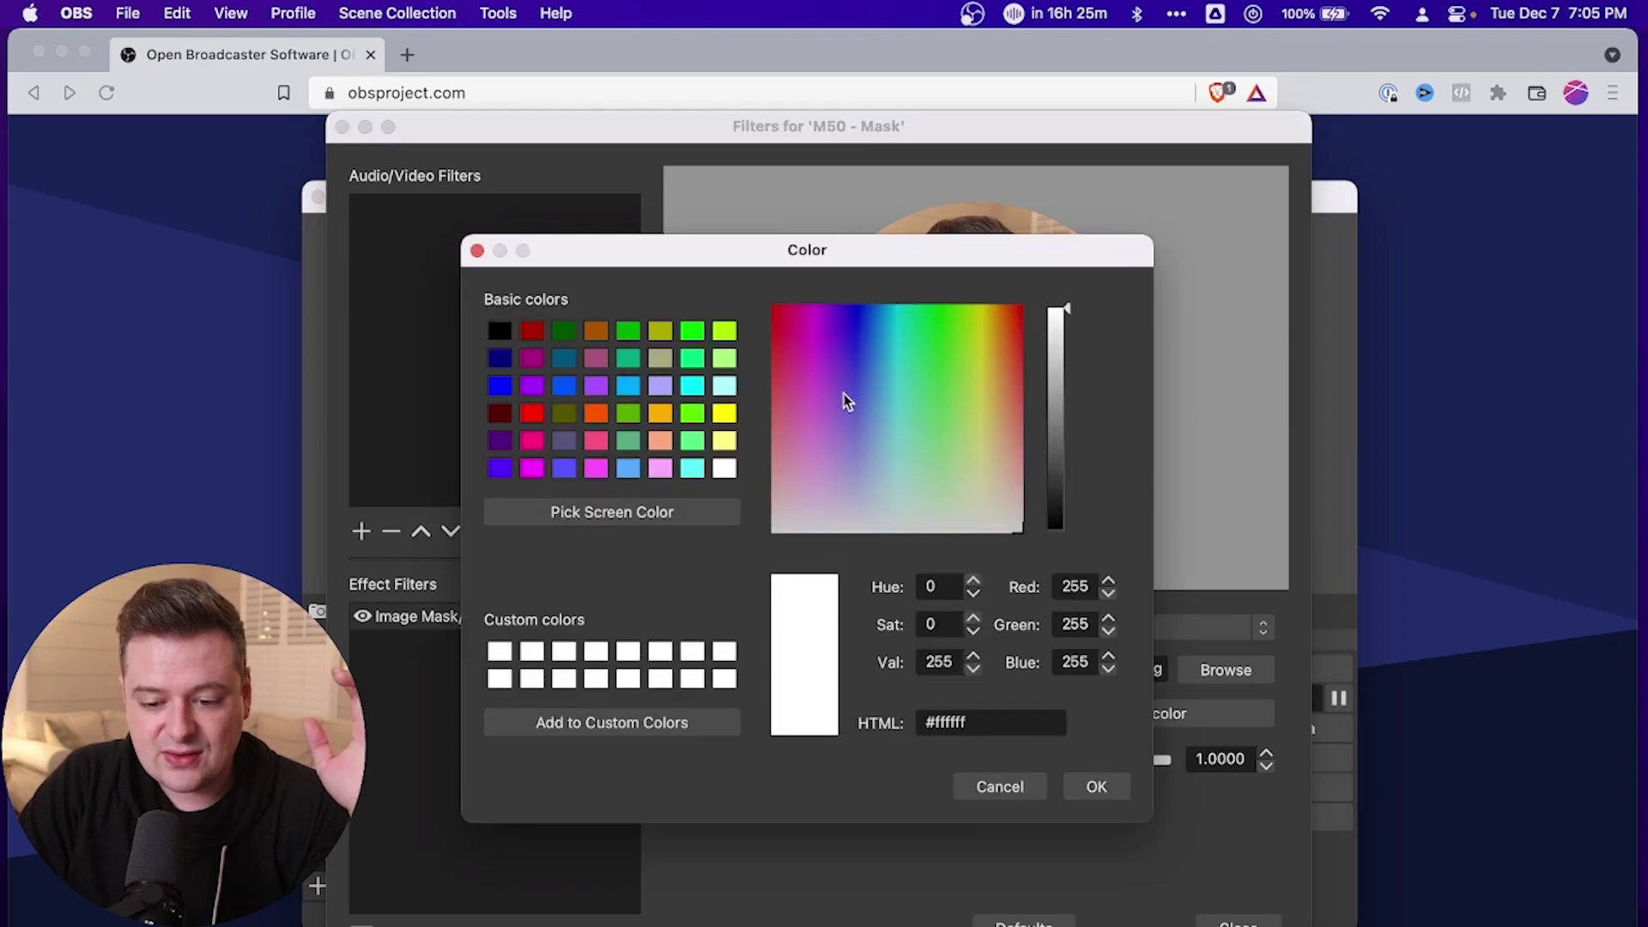
left_click(862, 352)
left_click(1081, 783)
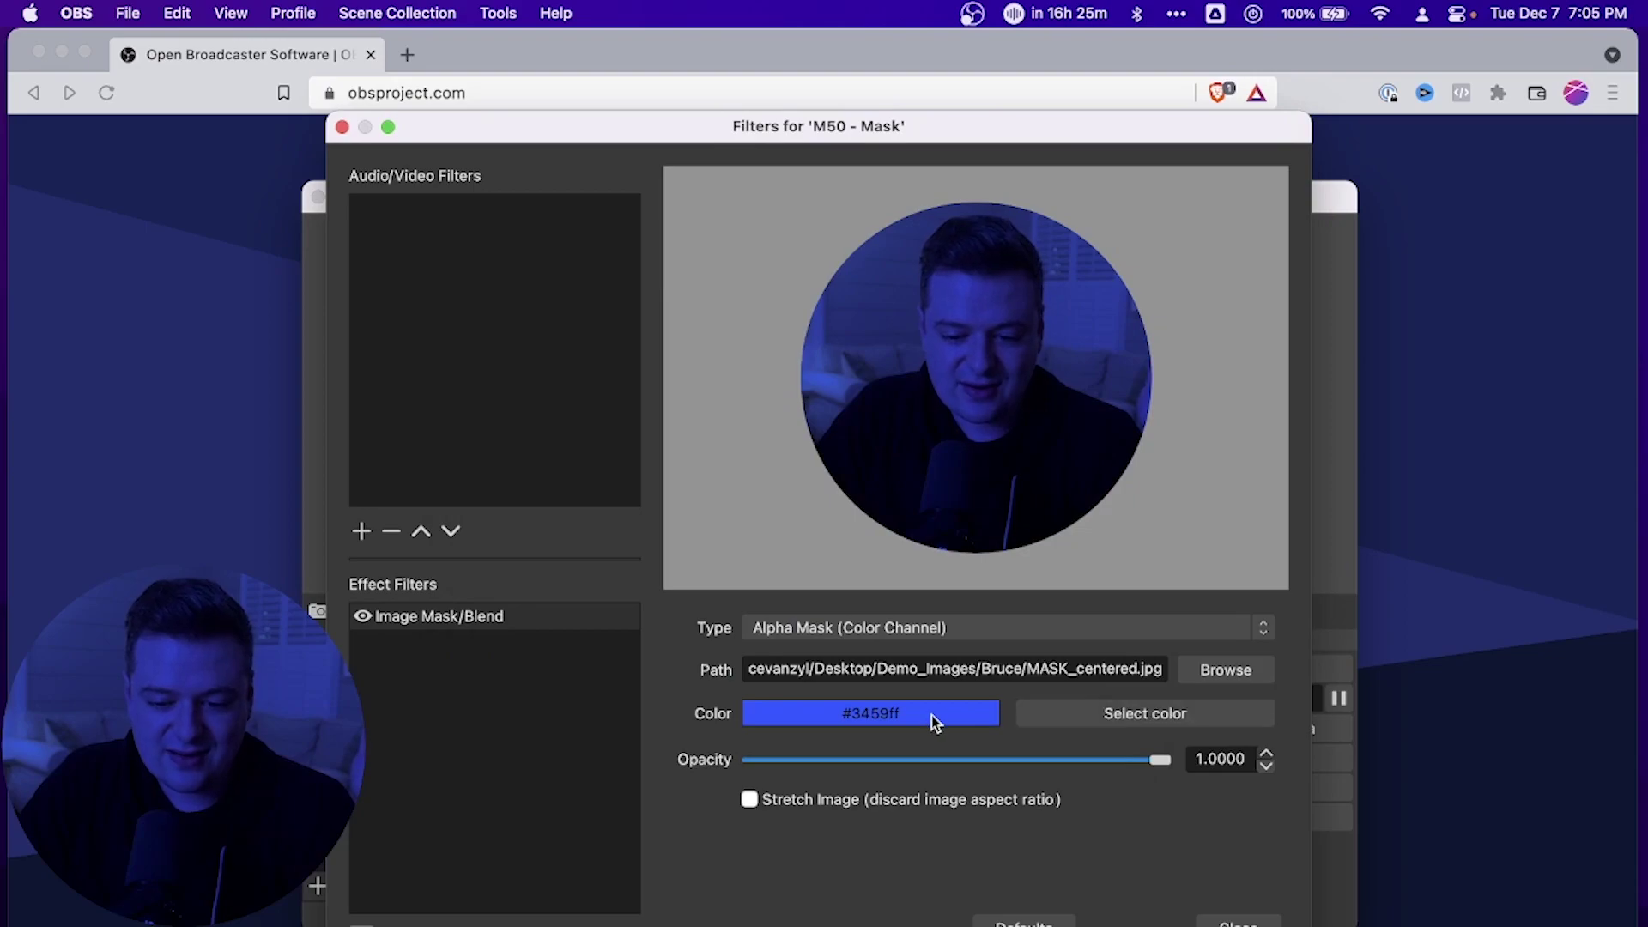
left_click(1137, 715)
left_click(726, 472)
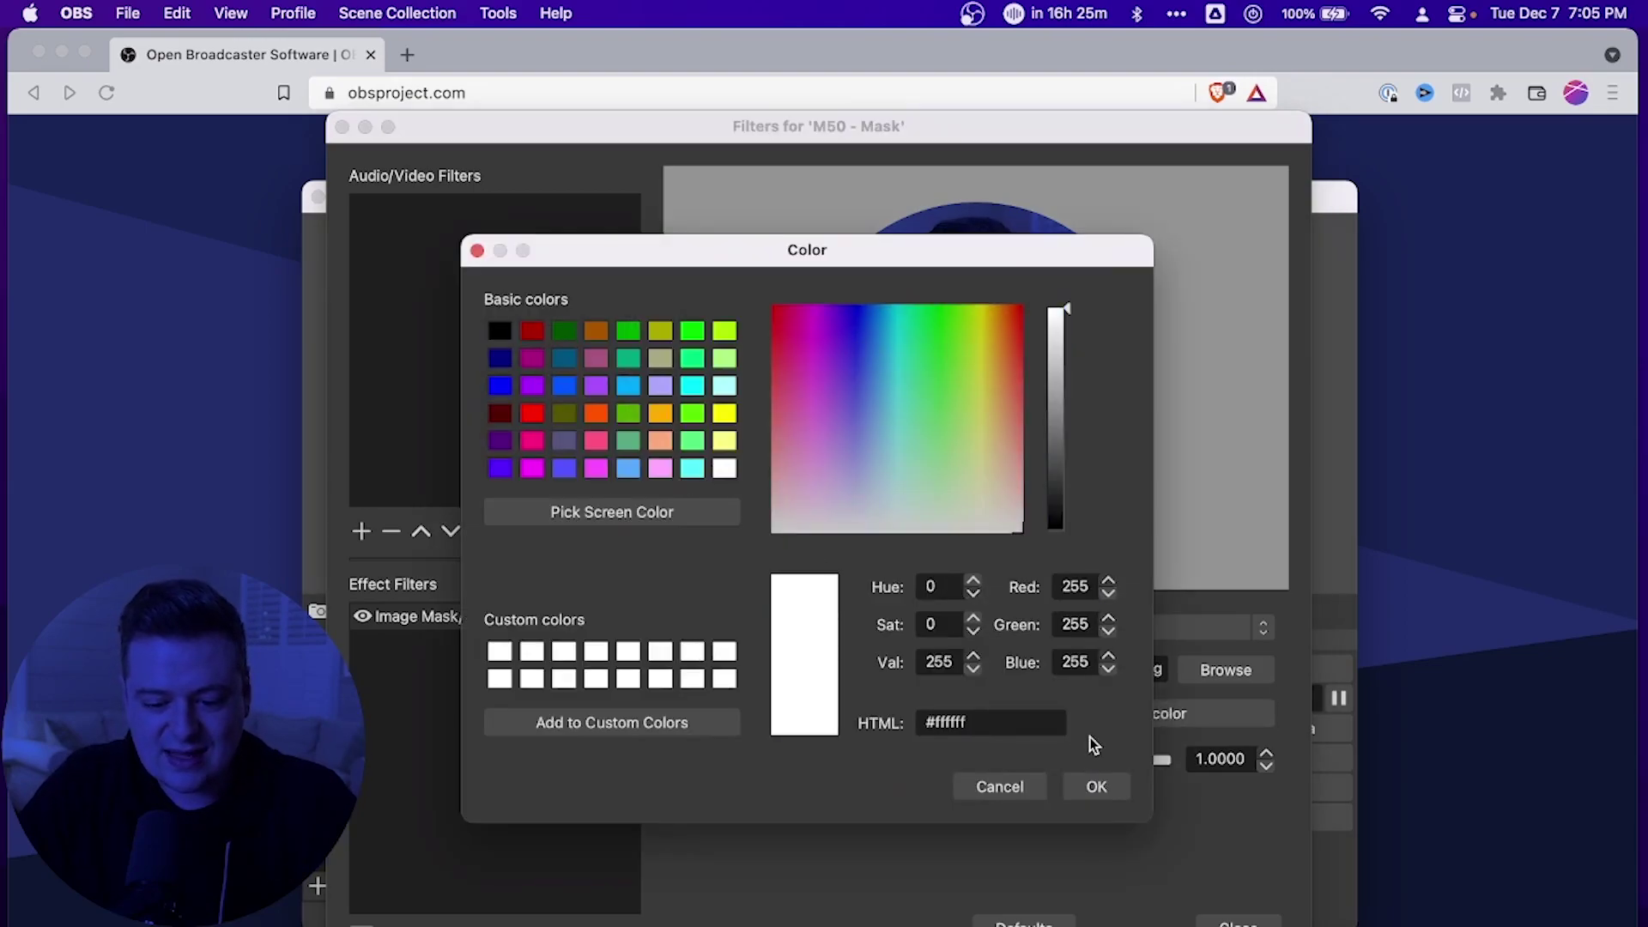
left_click(1106, 786)
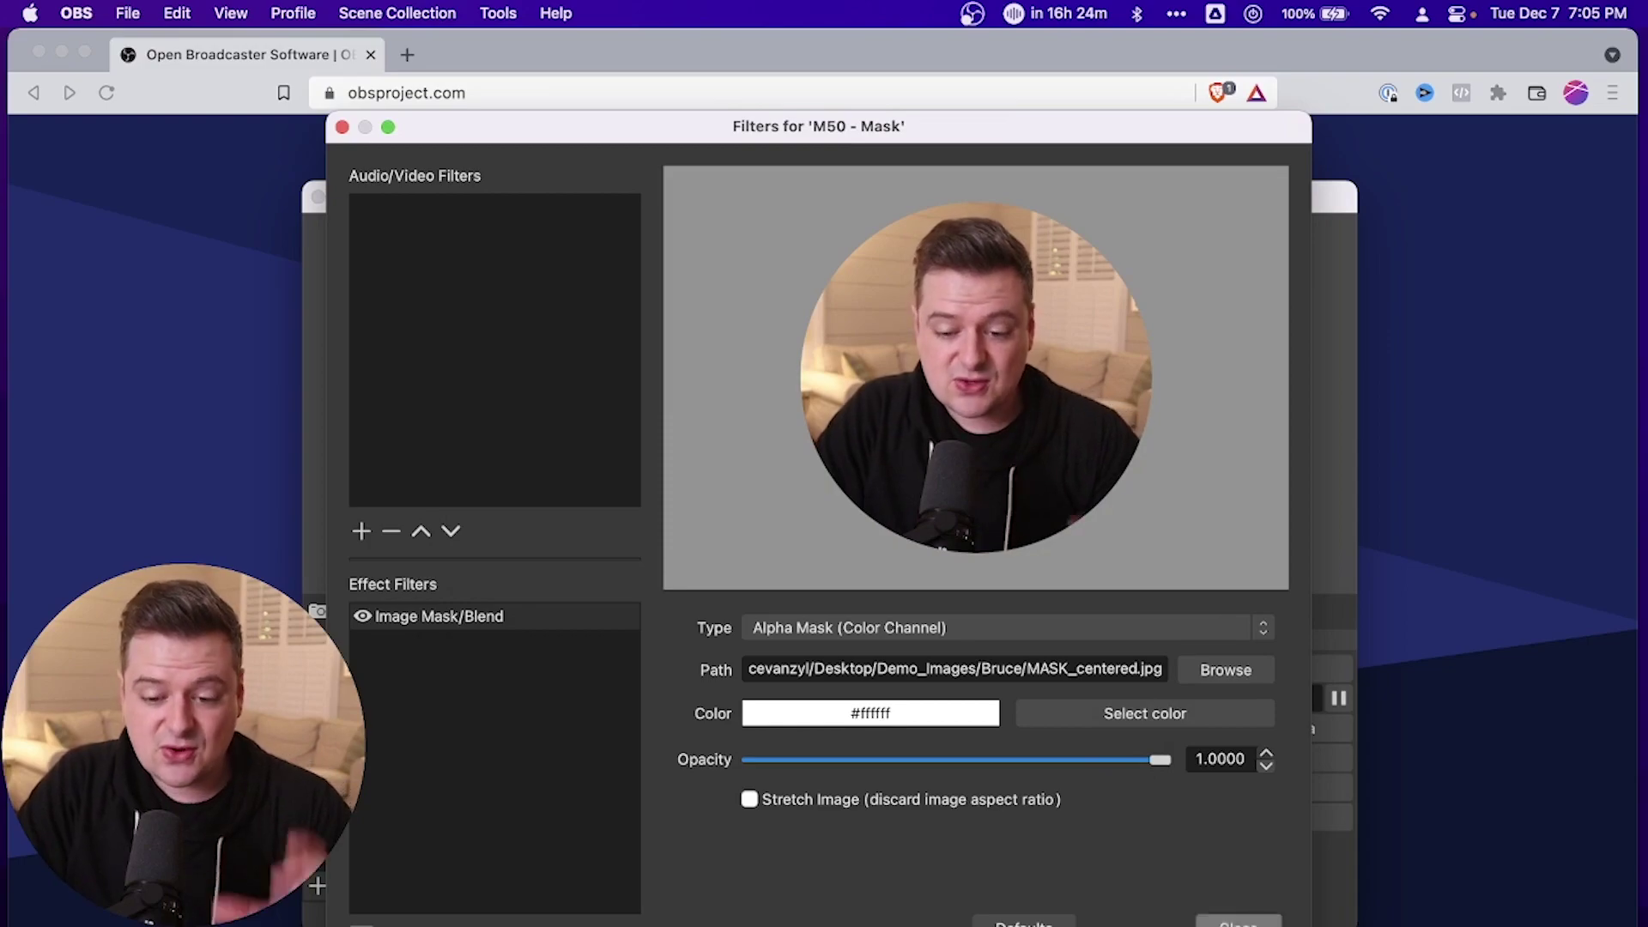
Close the filters and nudge the circular M50 - Mask webcam slightly right in the preview.
key("Escape")
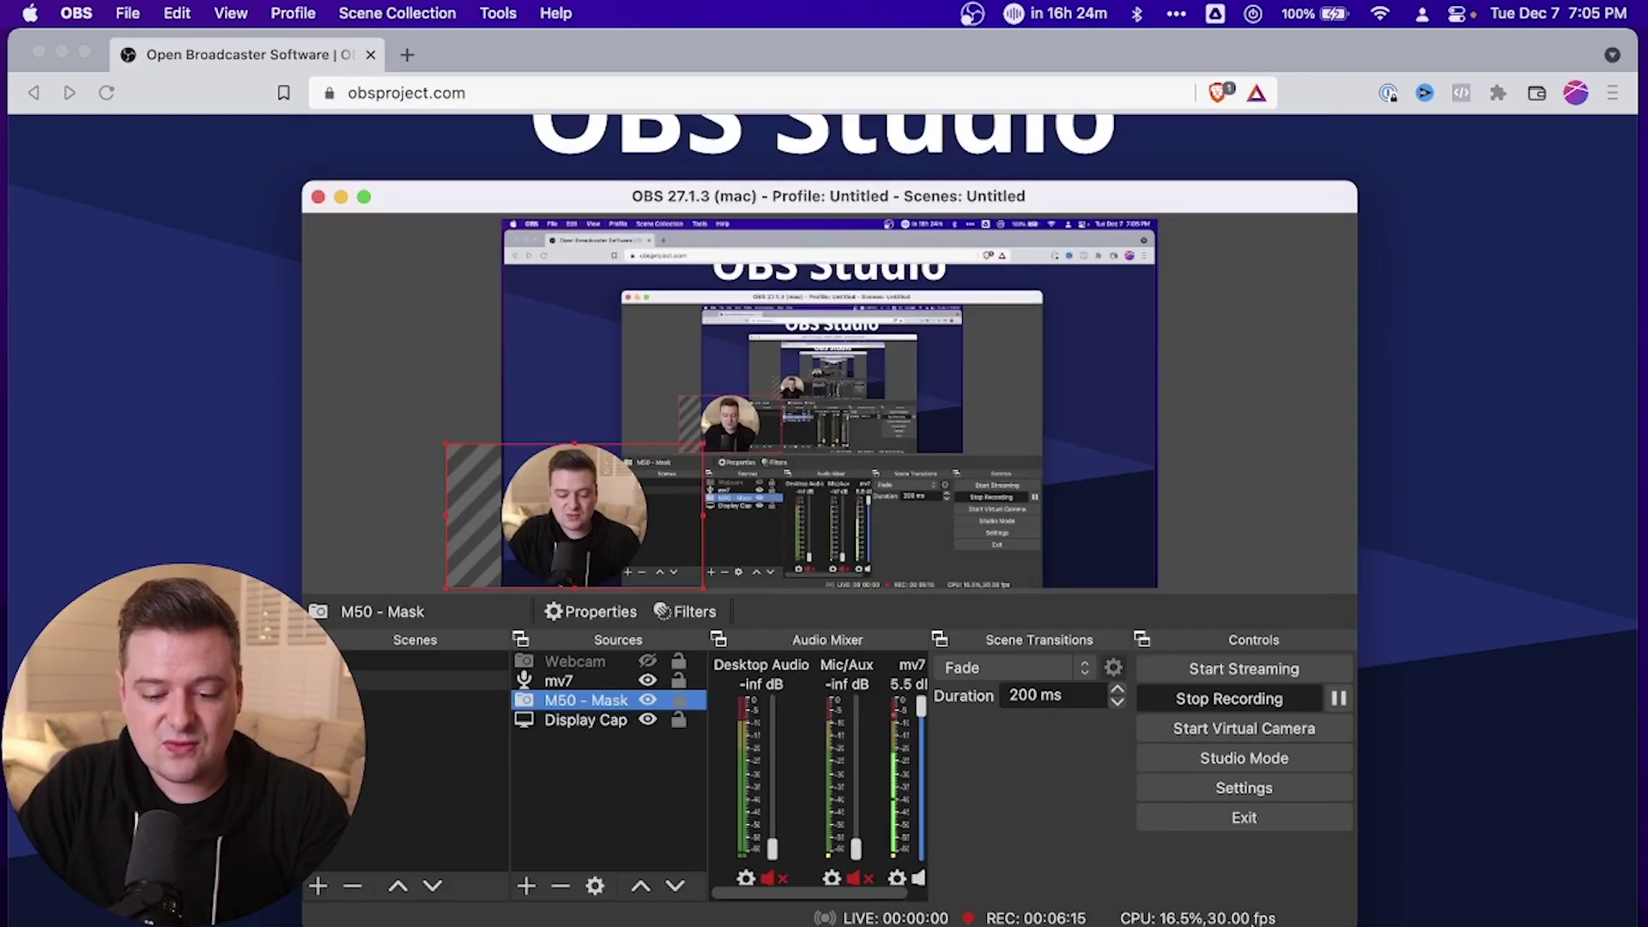
left_click(700, 446)
left_click(598, 512)
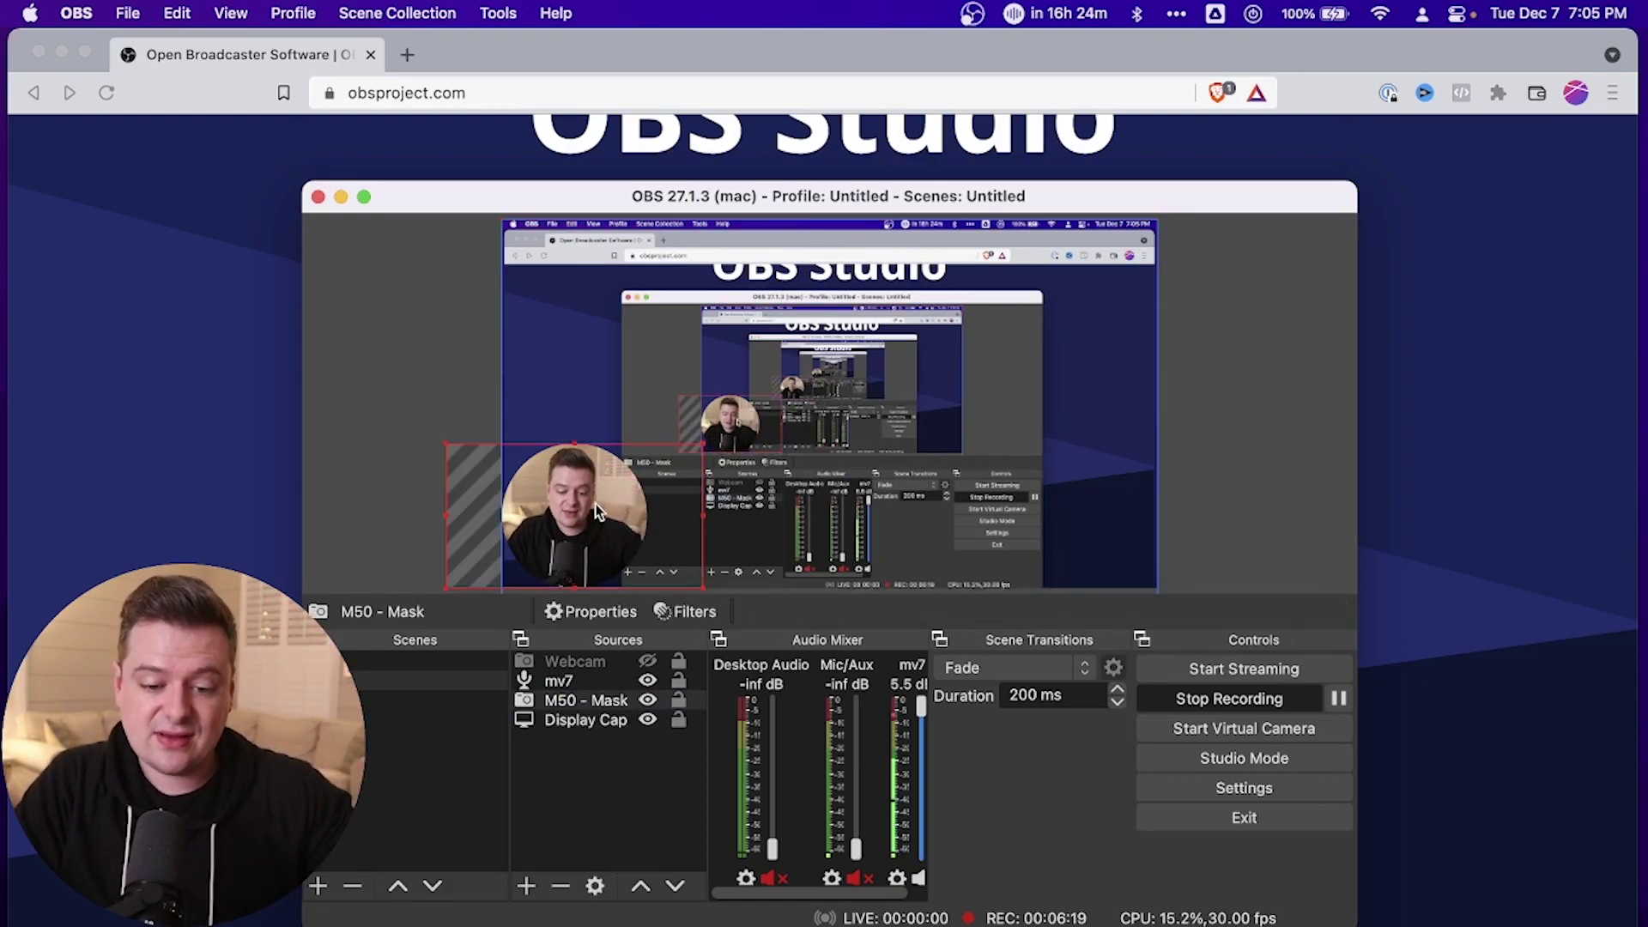
mouse_move(598, 512)
left_mouse_down()
mouse_move(626, 510)
mouse_move(599, 500)
left_mouse_up()
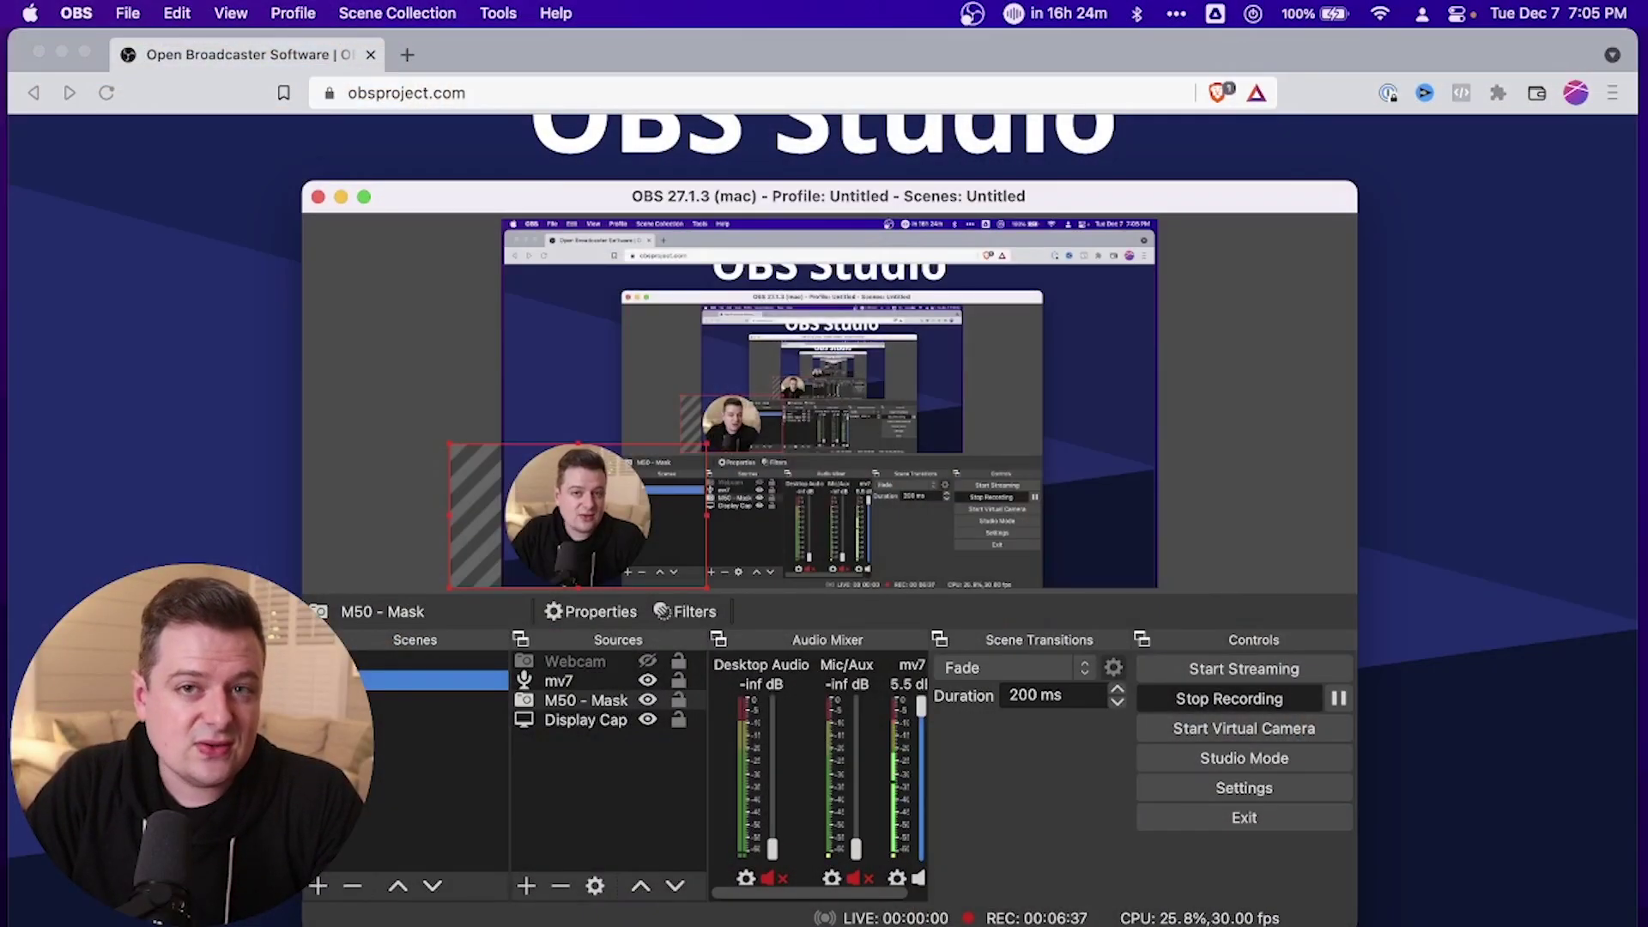
left_click(560, 680)
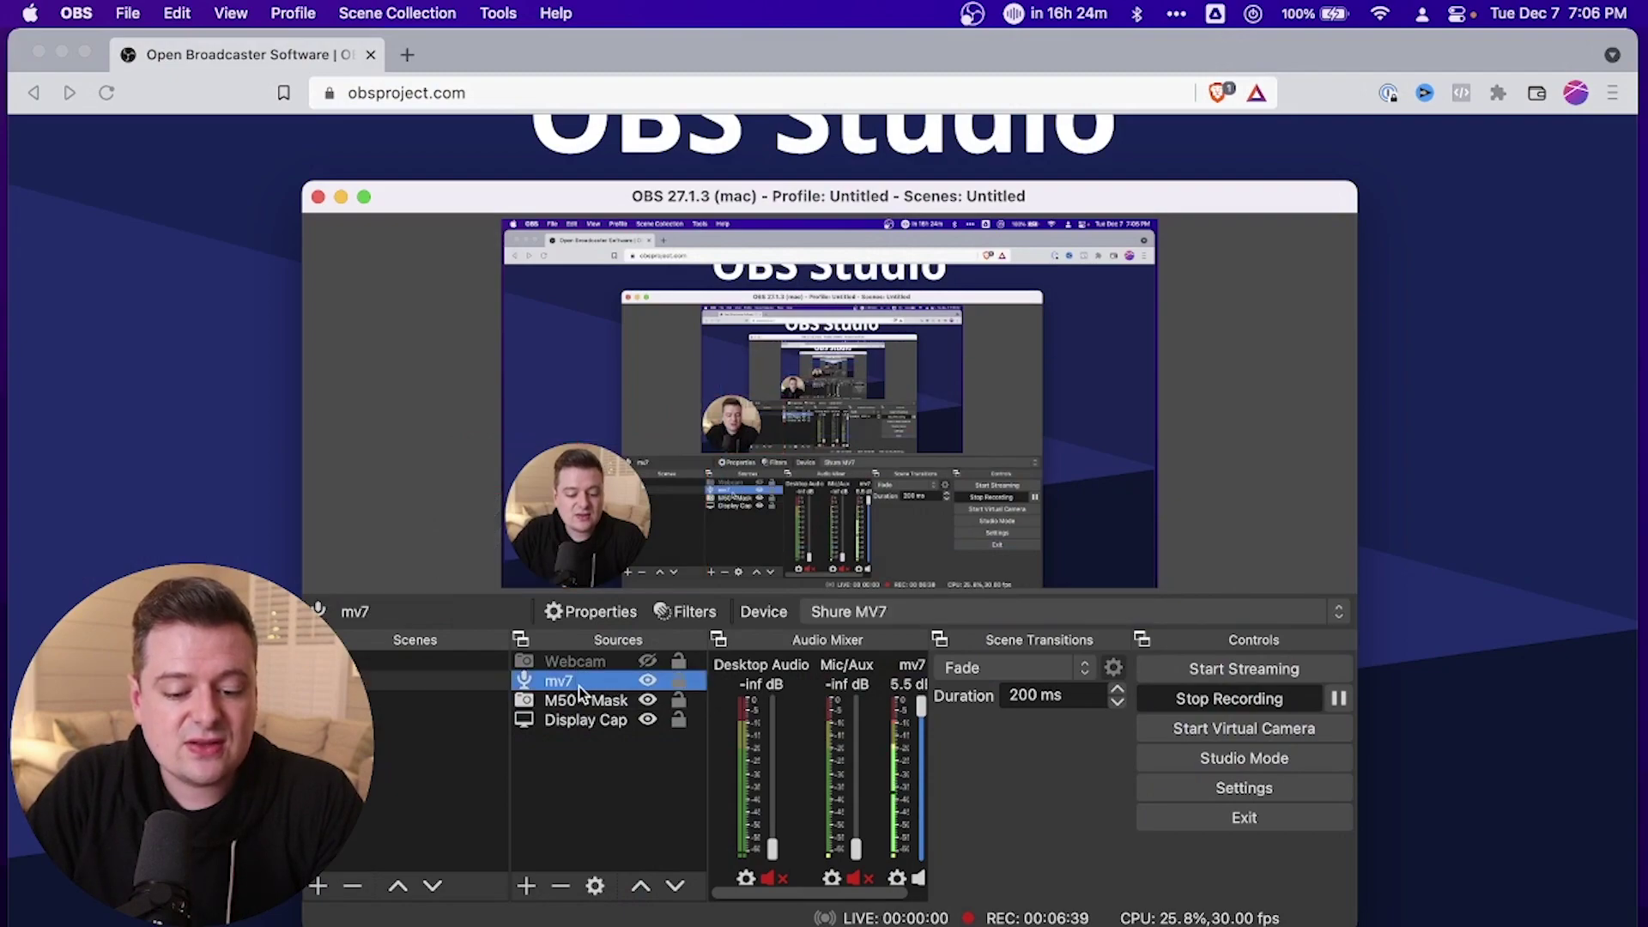
Add an Audio Input Capture source named New Mic, leaving its device on Default.
left_click(527, 886)
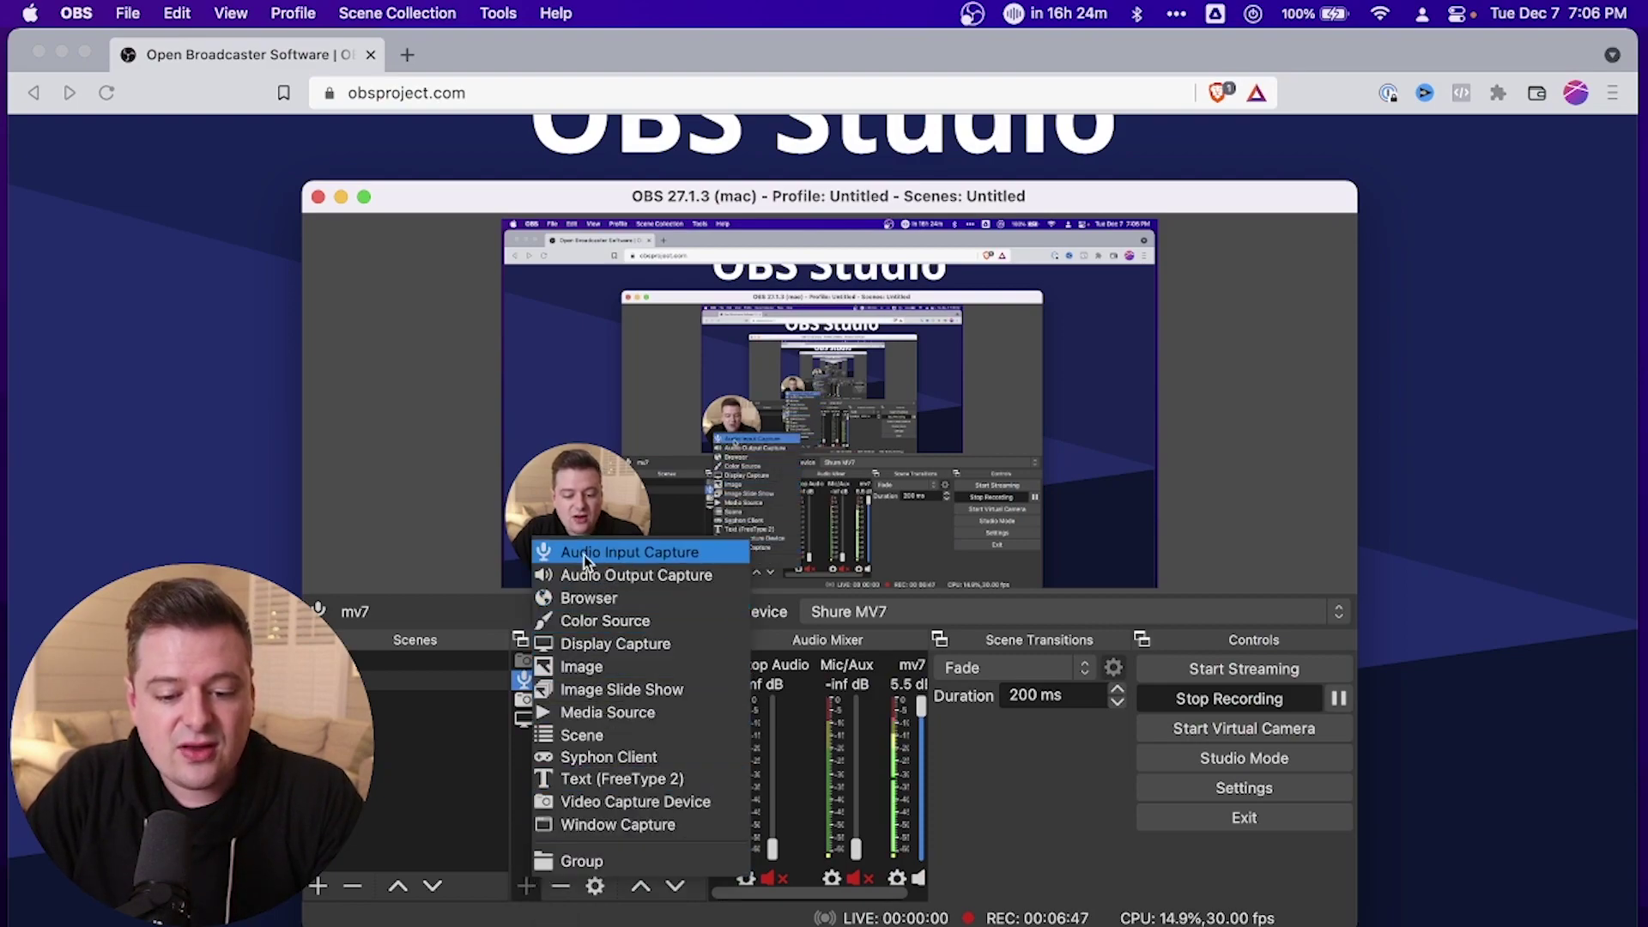
left_click(608, 558)
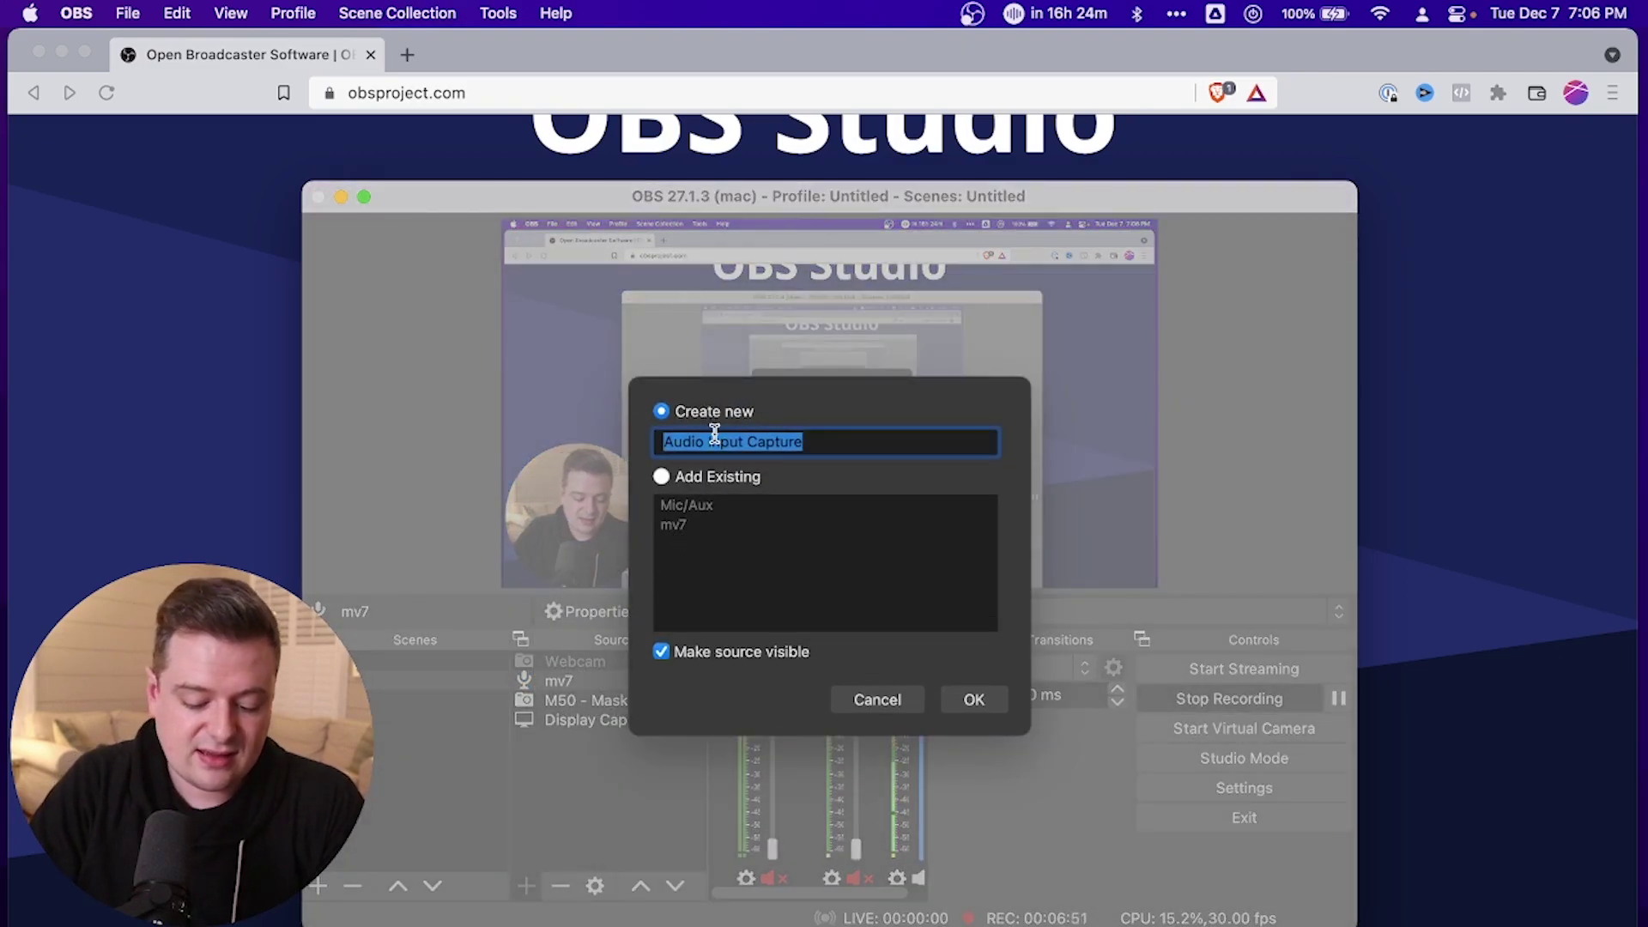
type("New Mic")
left_click(974, 698)
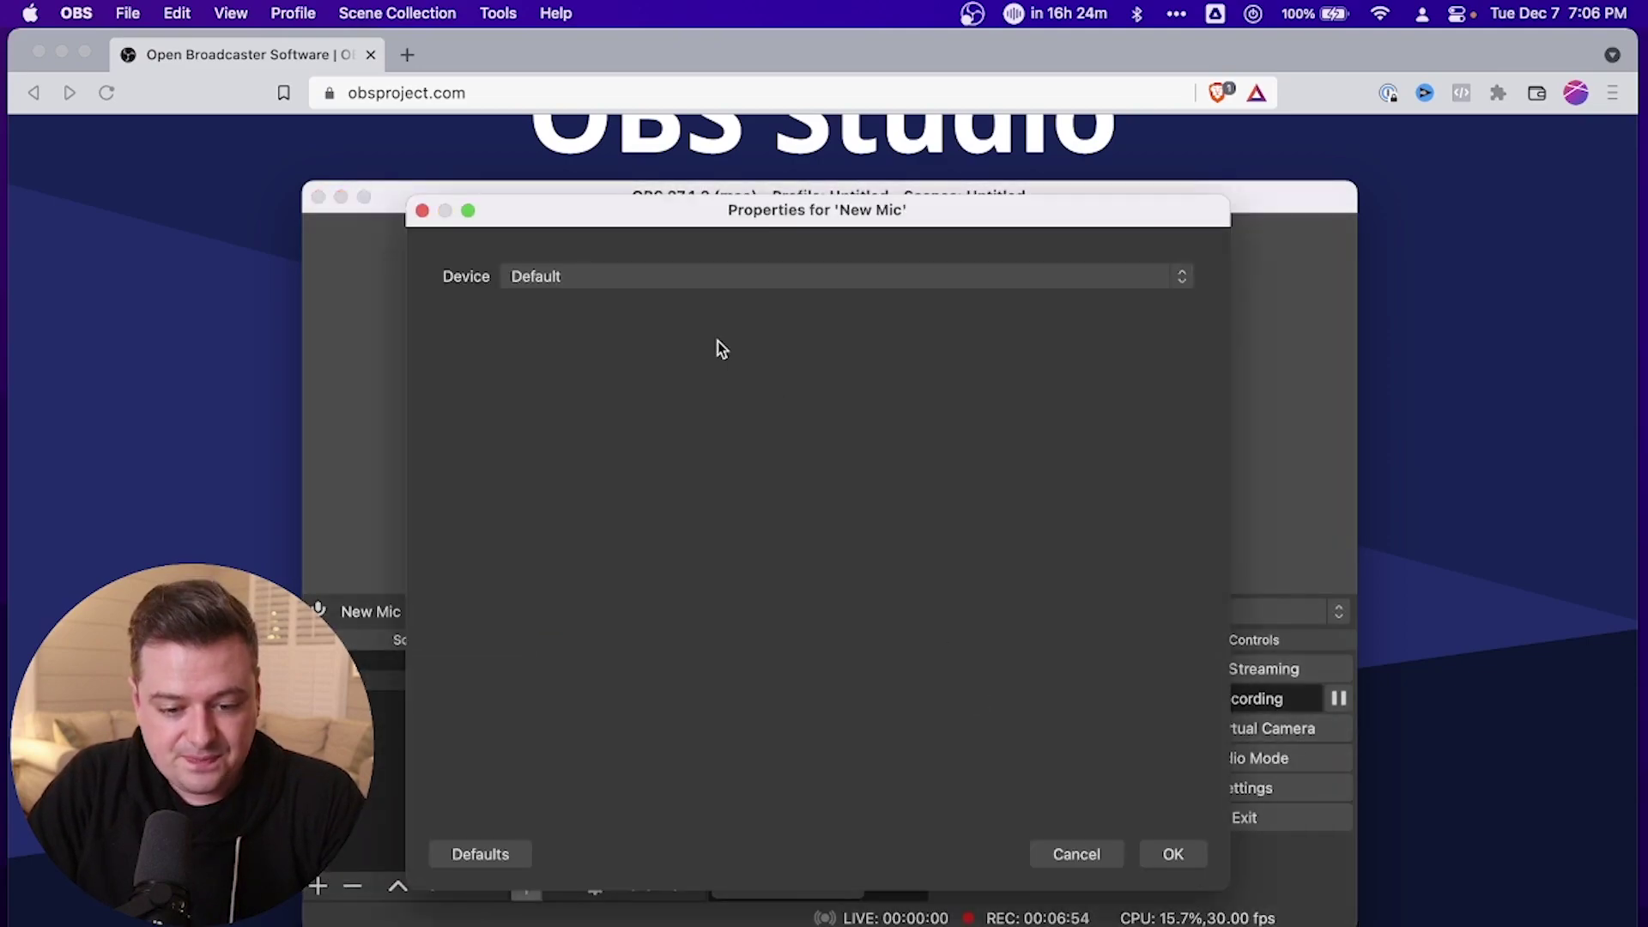
left_click(694, 280)
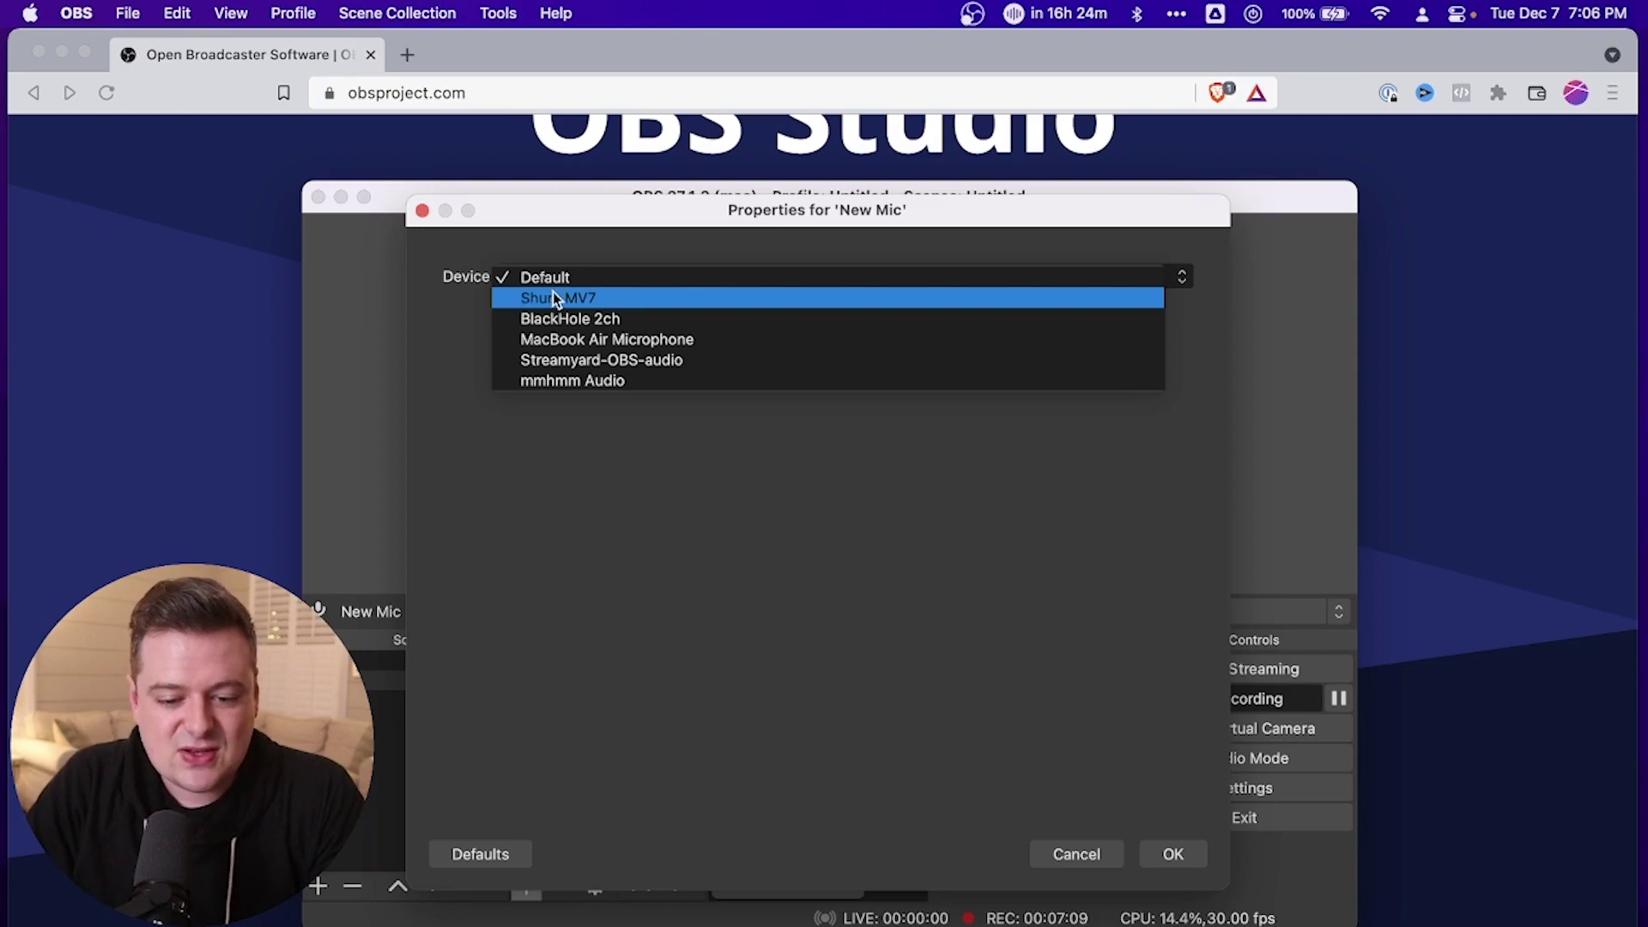
left_click(790, 590)
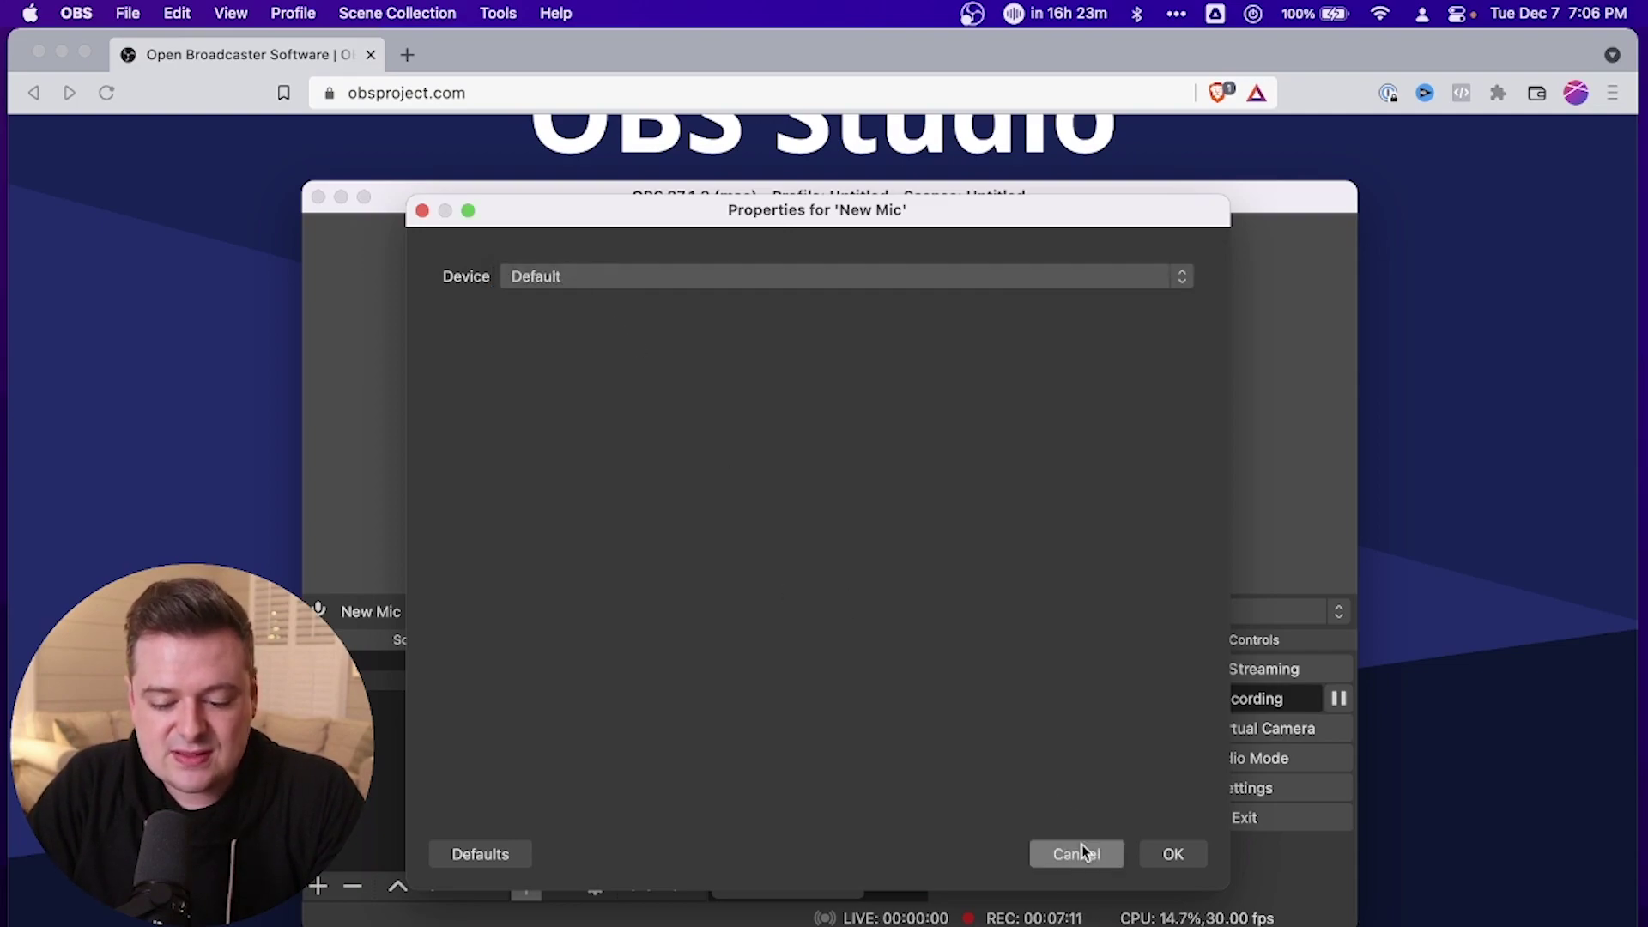
left_click(1077, 851)
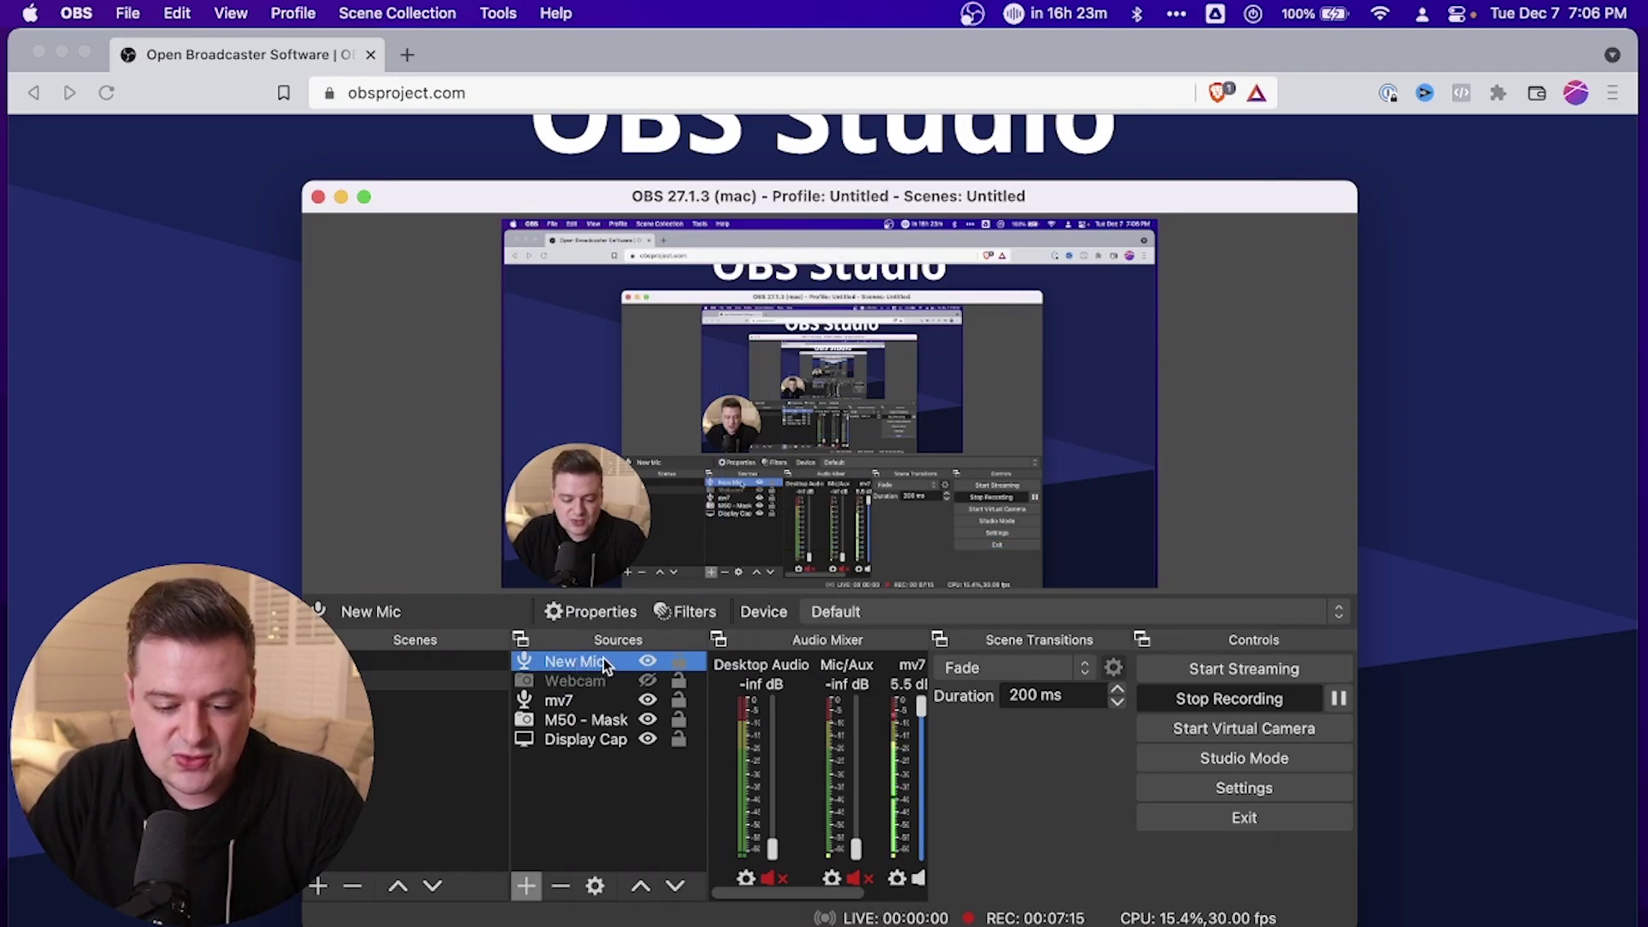
Move the OBS window up and enlarge it to fill more of the screen.
left_click_drag(1356, 921, 1457, 893)
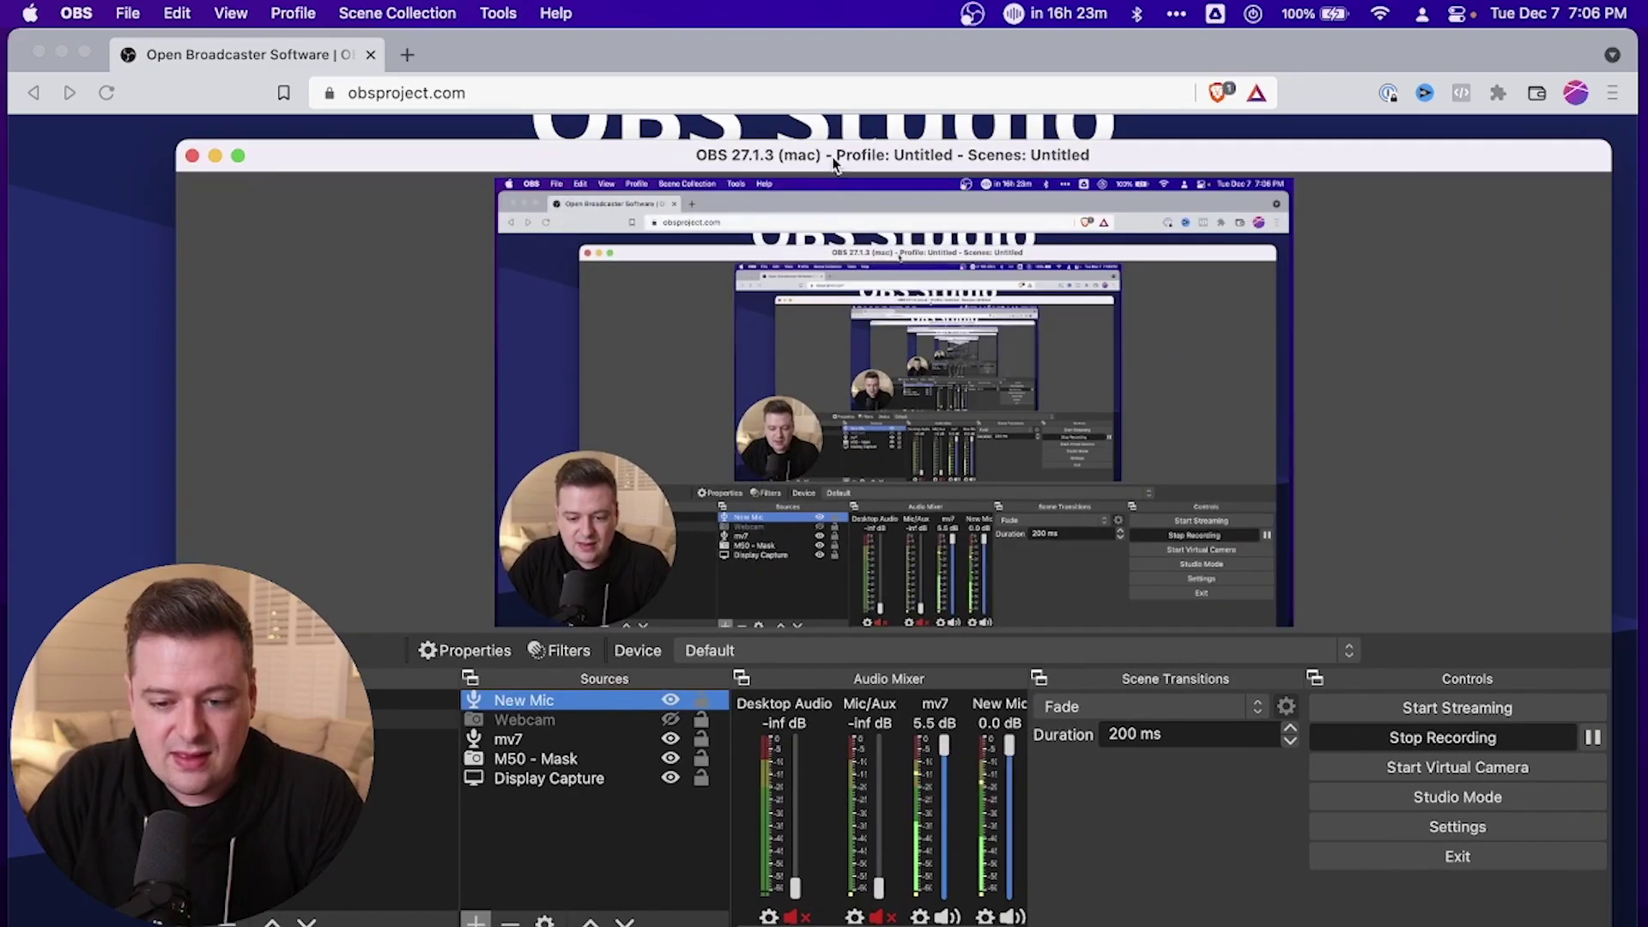
left_click_drag(834, 163, 717, 74)
left_click_drag(1492, 875, 1646, 891)
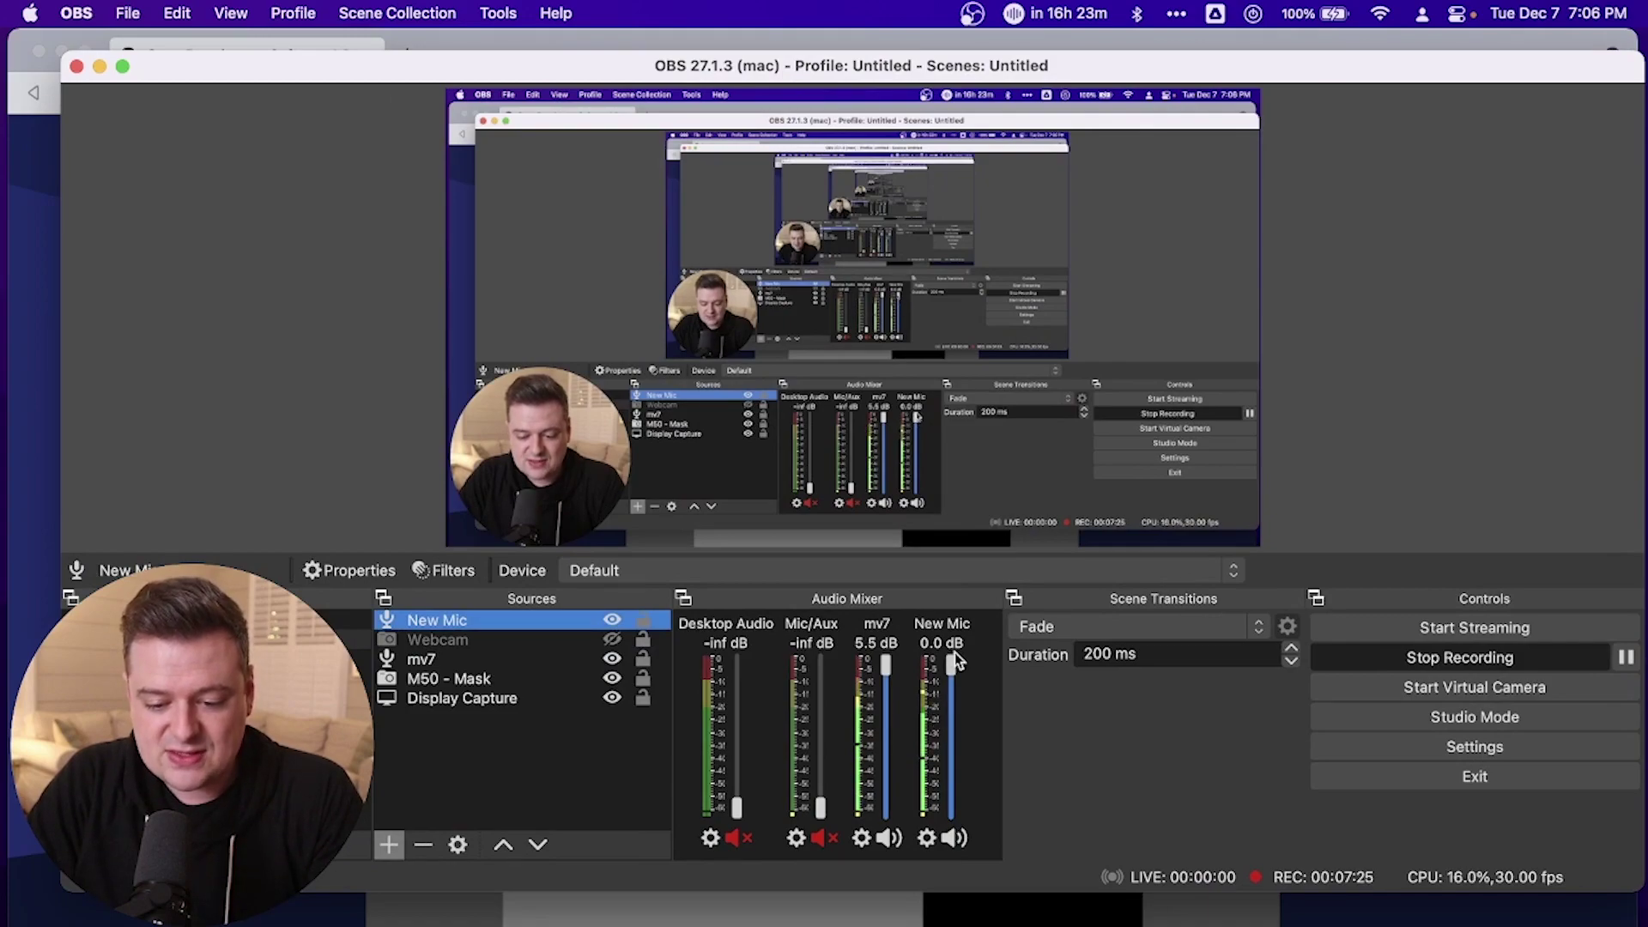
Mute the New Mic channel and bring its fader back up from -16.3 dB to 0.0 dB.
left_click_drag(951, 667, 967, 810)
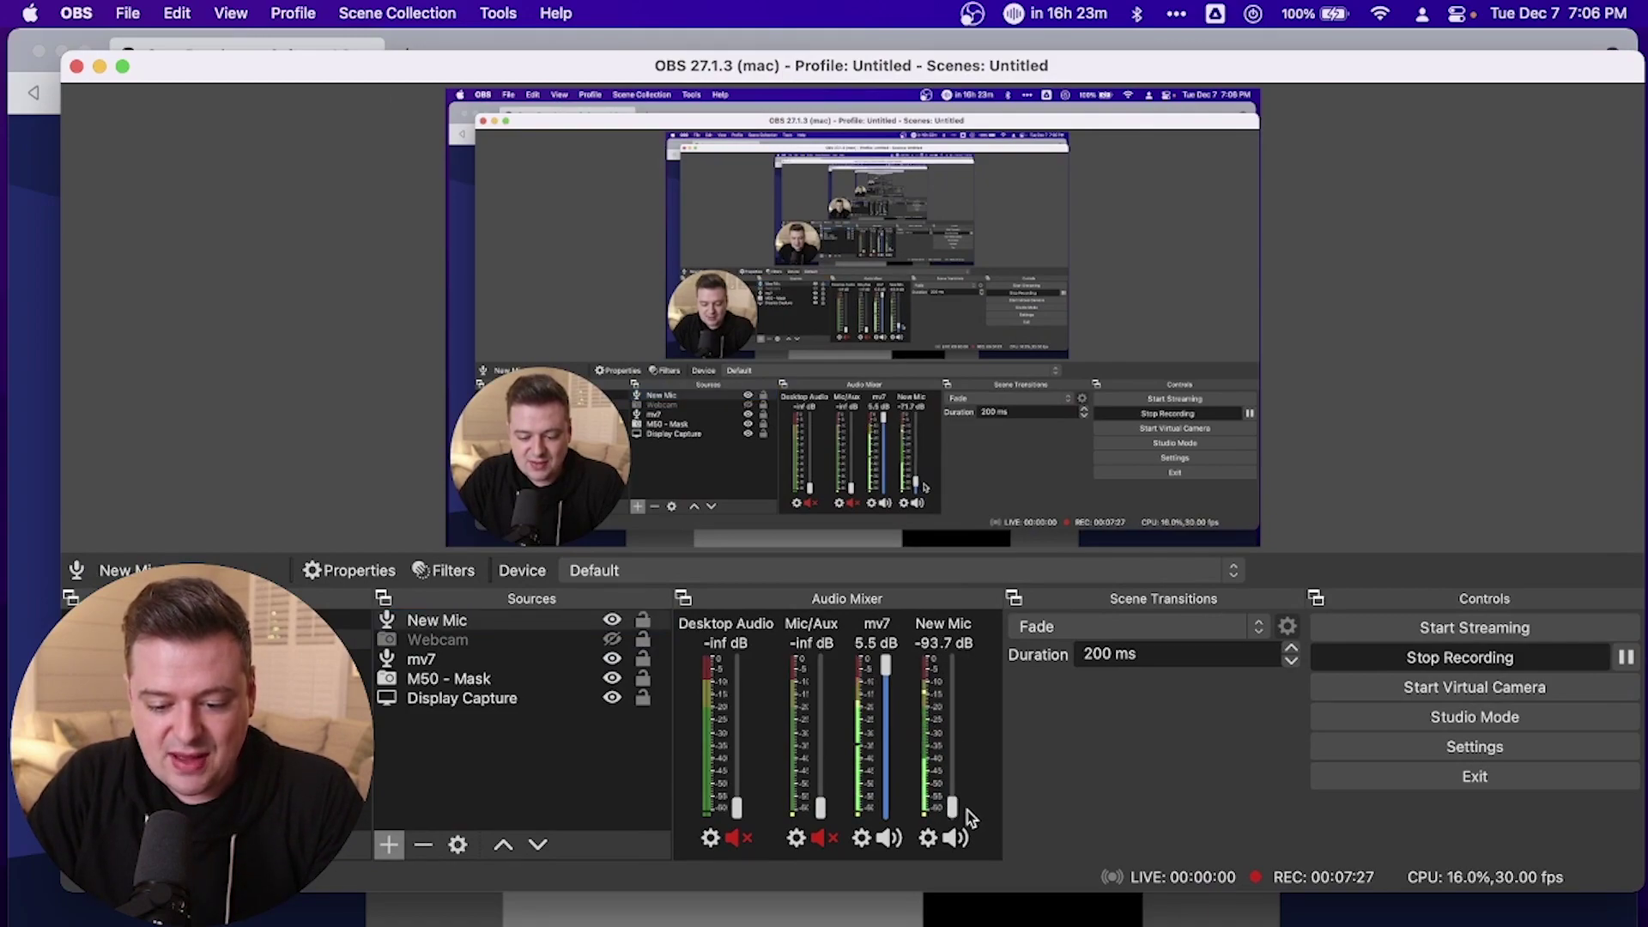
left_click(957, 845)
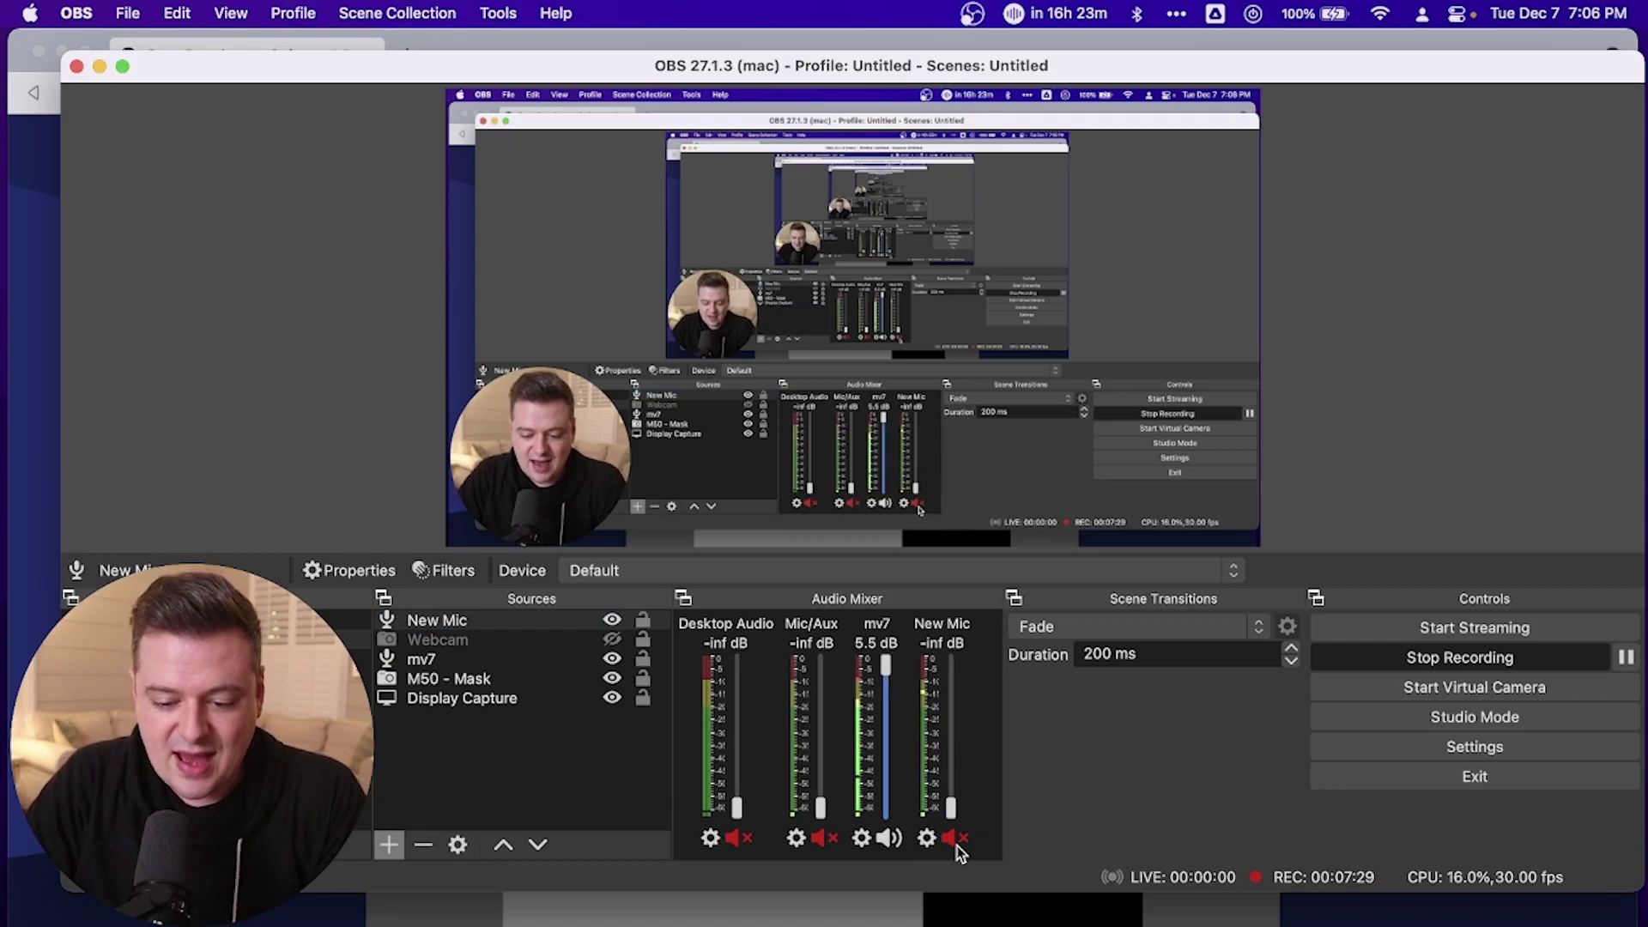
left_click_drag(952, 810, 951, 760)
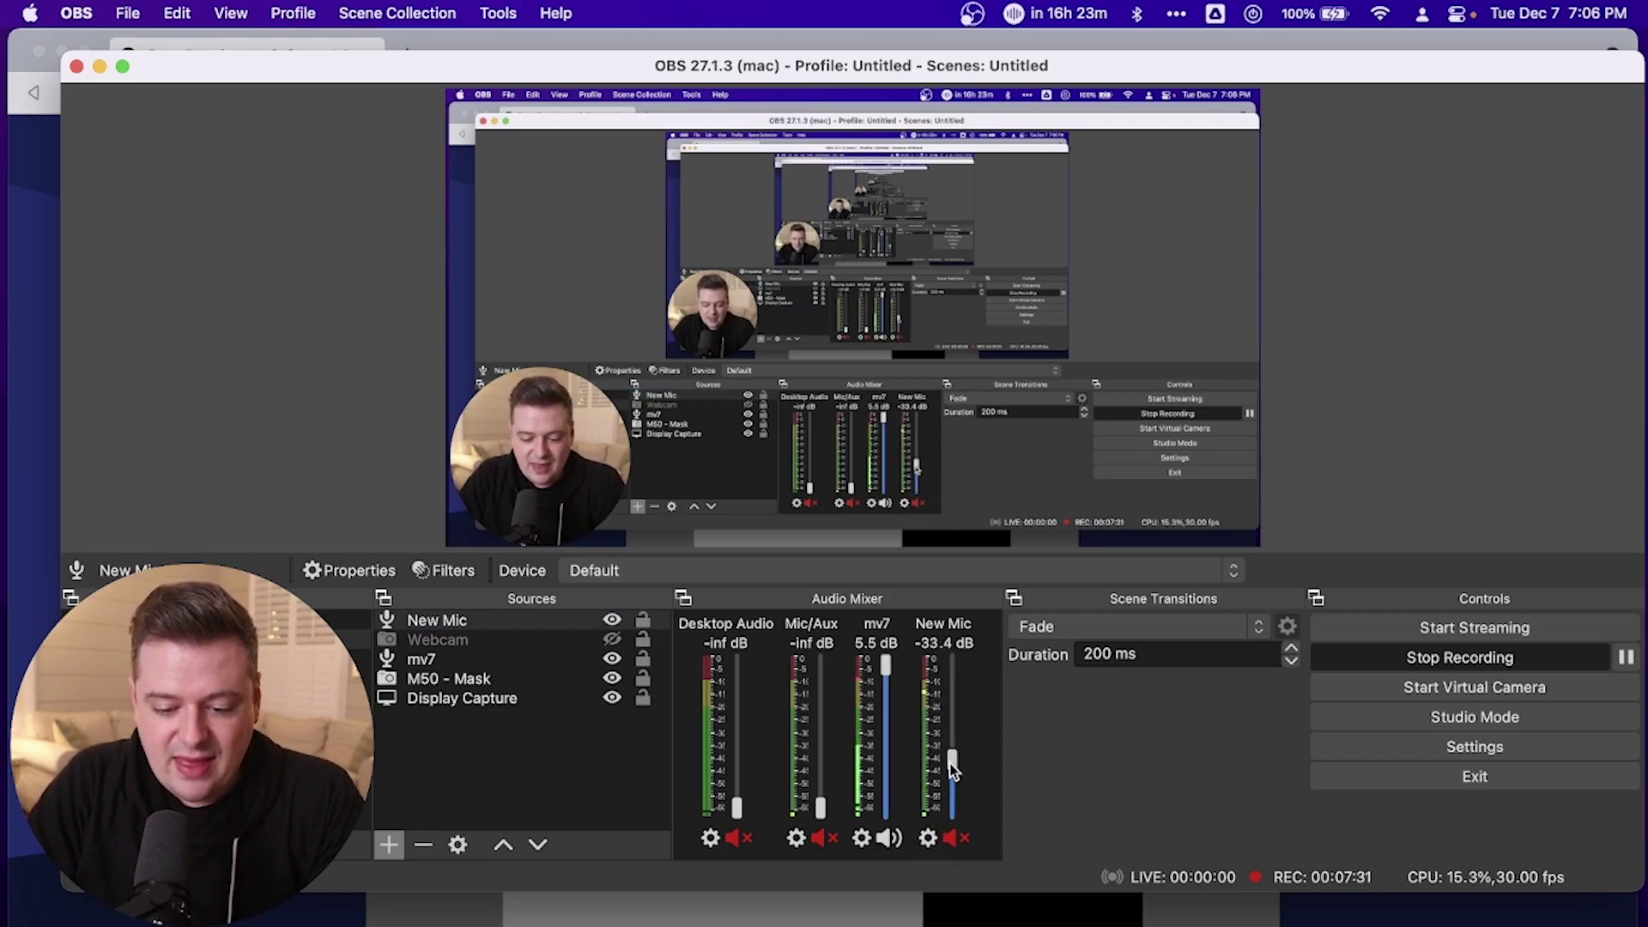
mouse_move(952, 764)
left_mouse_down()
mouse_move(946, 674)
mouse_move(953, 731)
left_mouse_up()
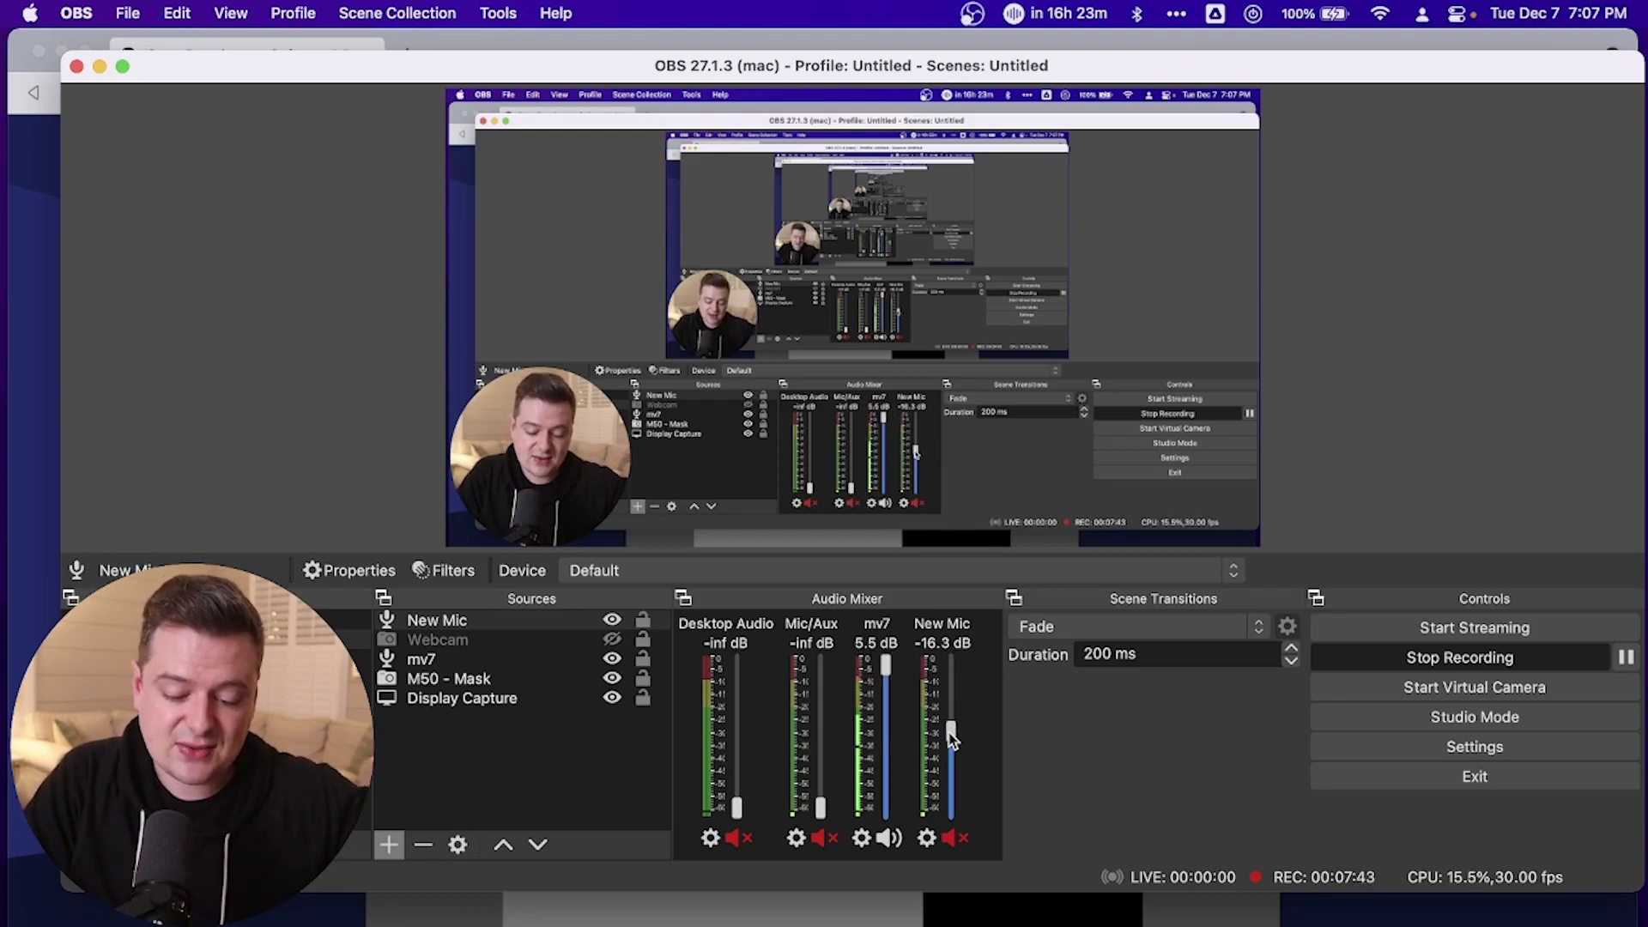
left_click_drag(952, 737, 955, 635)
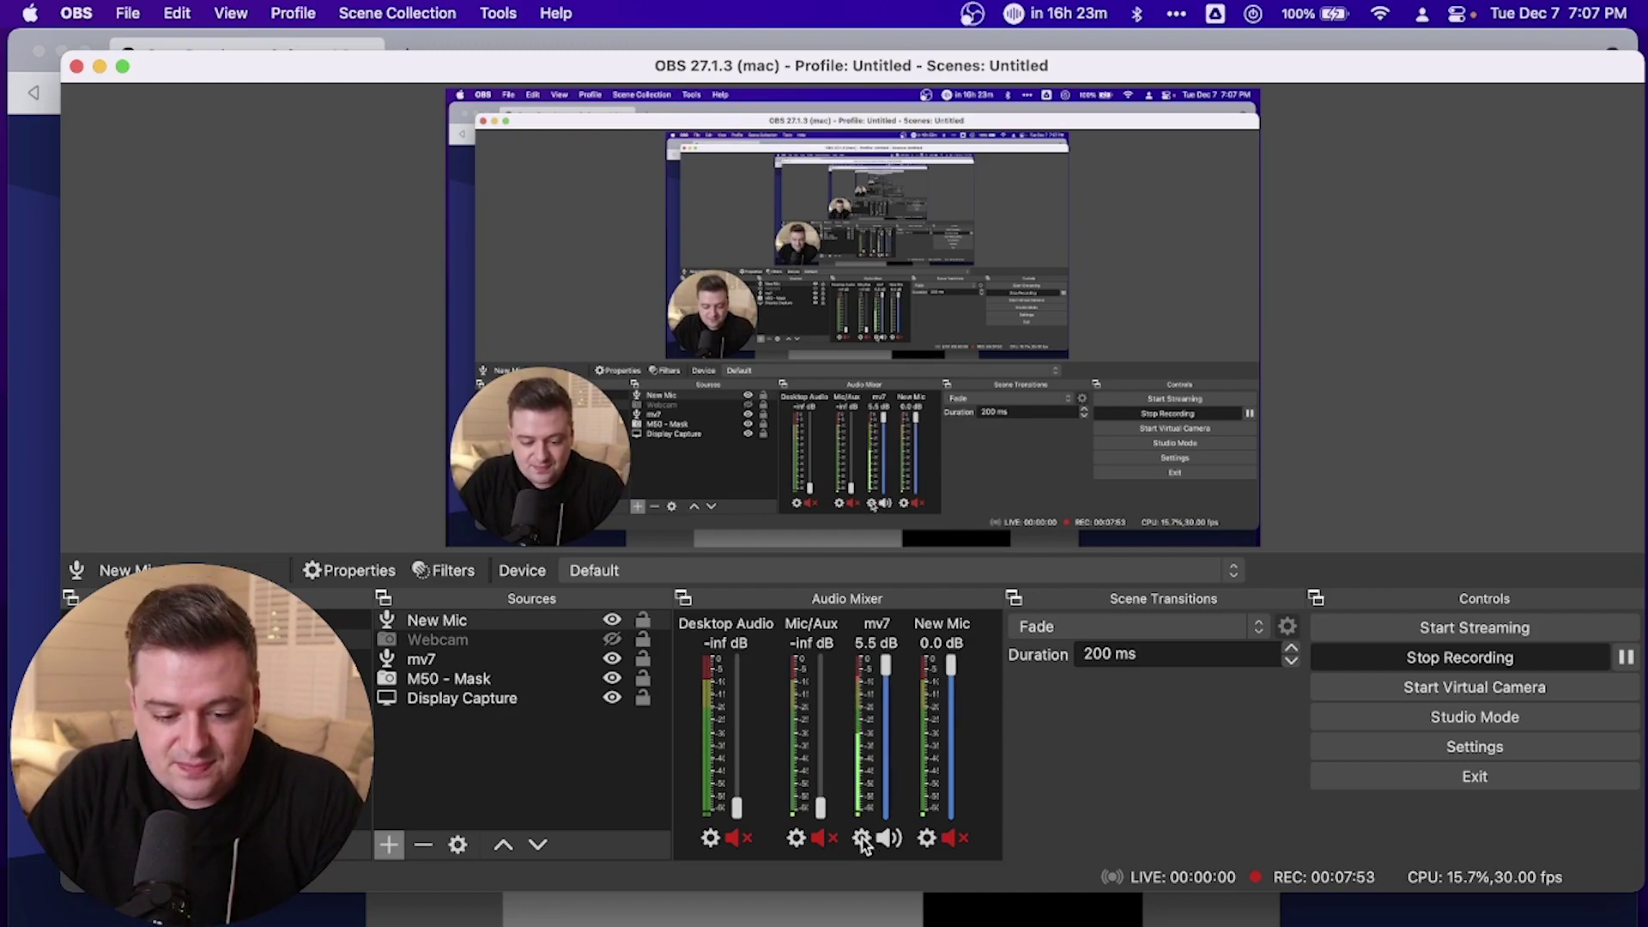
right_click(459, 678)
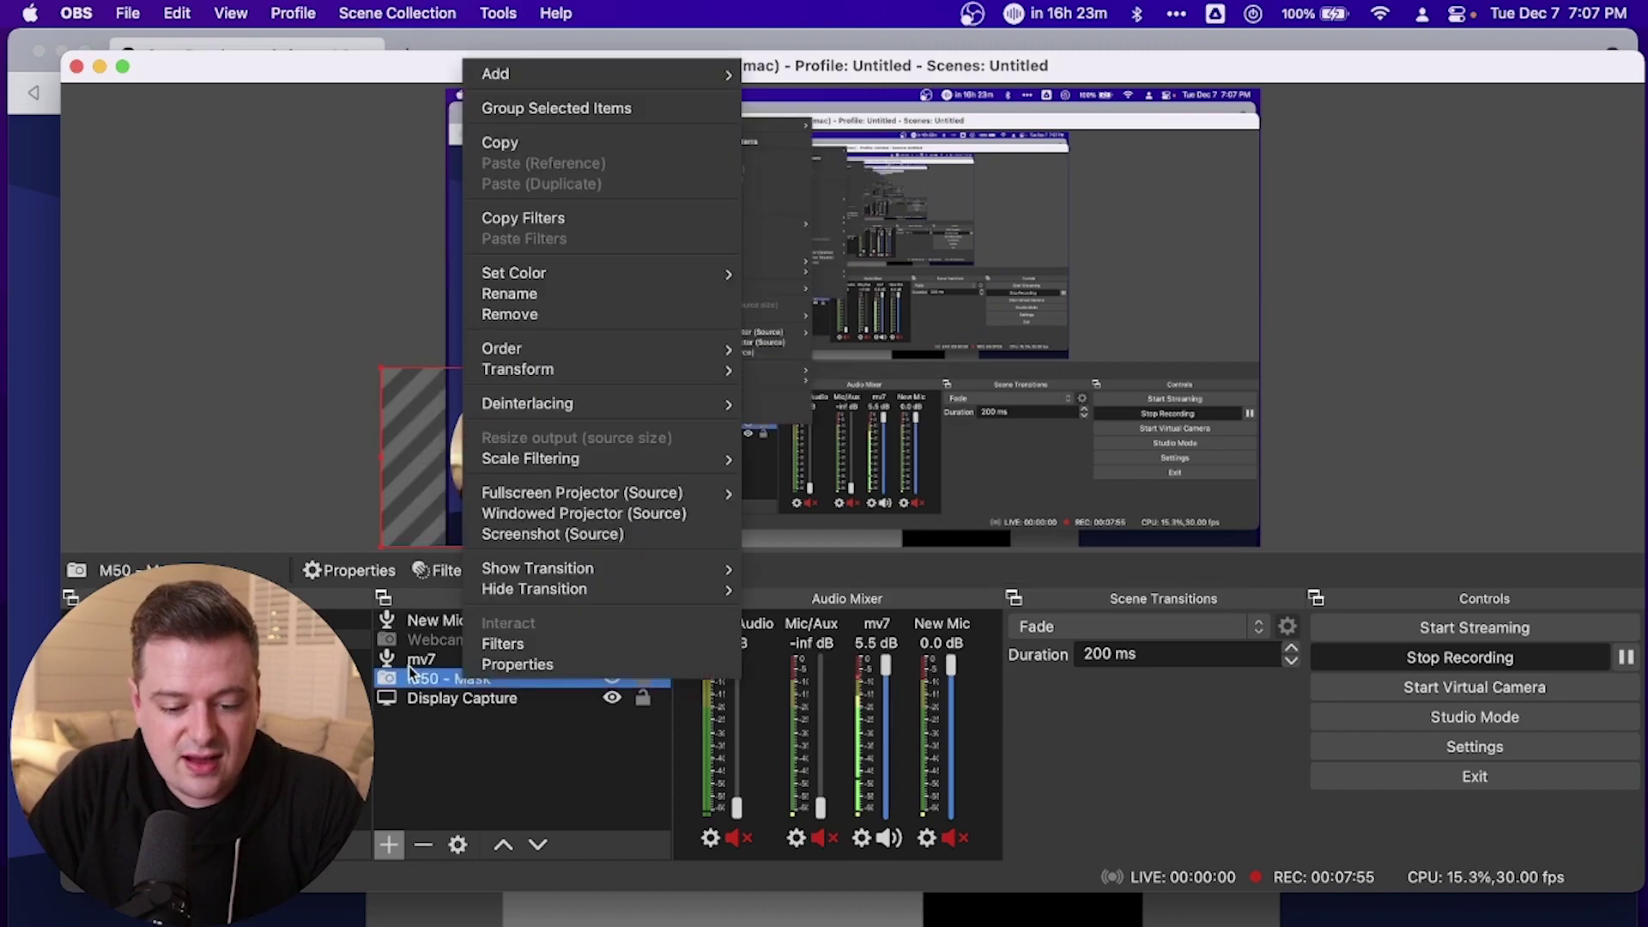
left_click(422, 659)
right_click(436, 657)
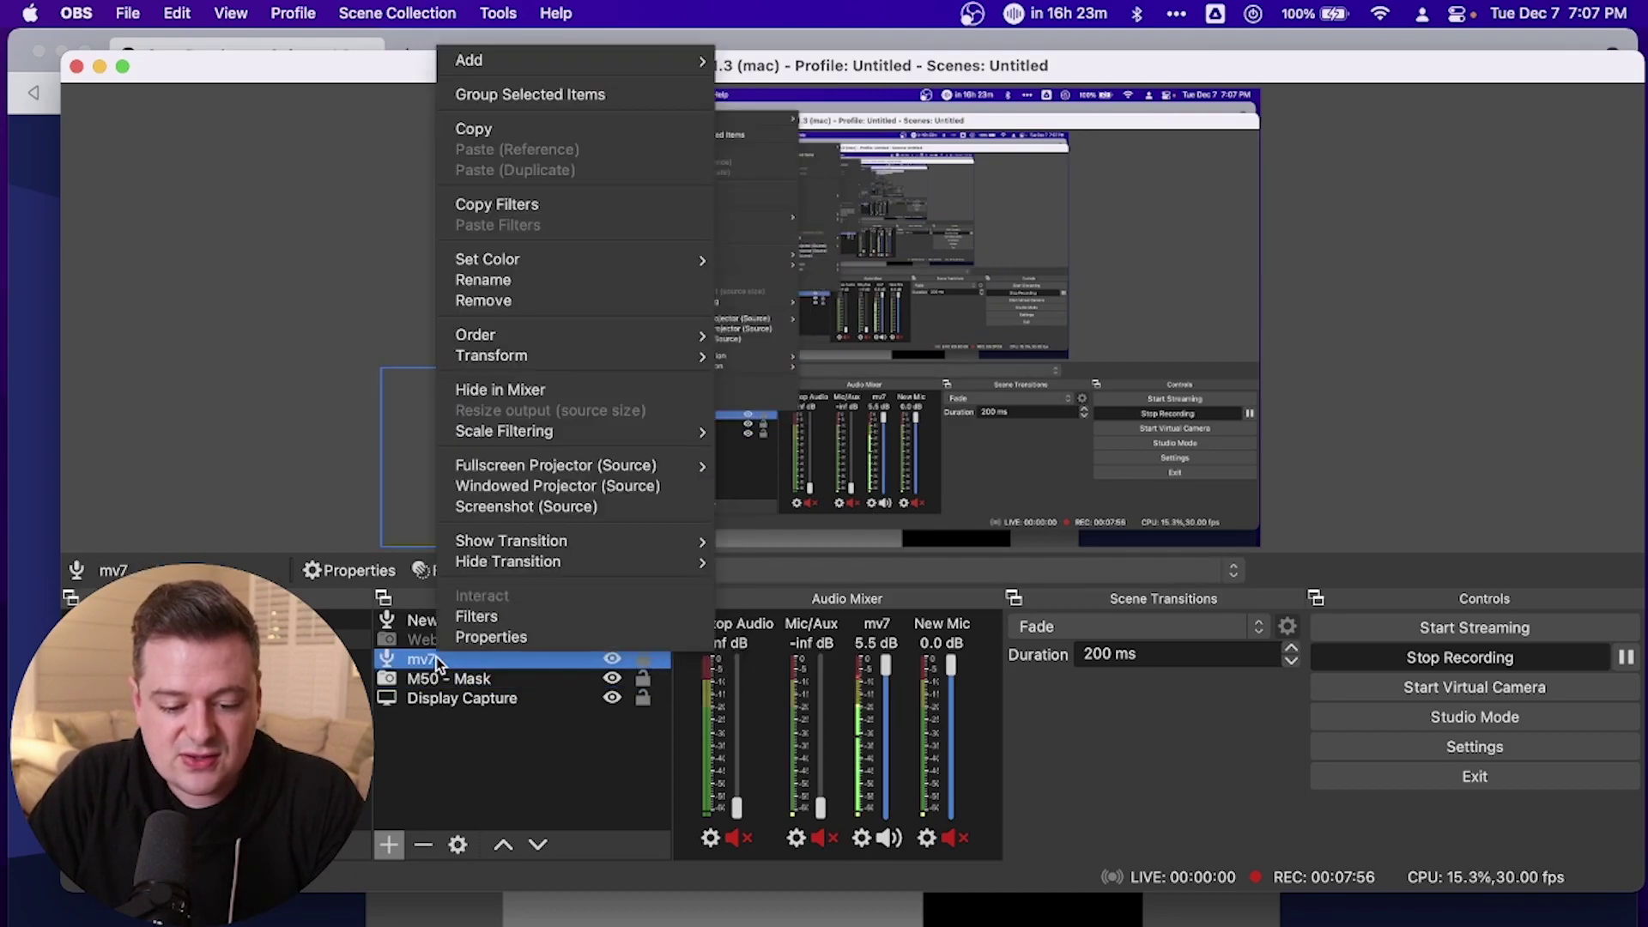
left_click(476, 617)
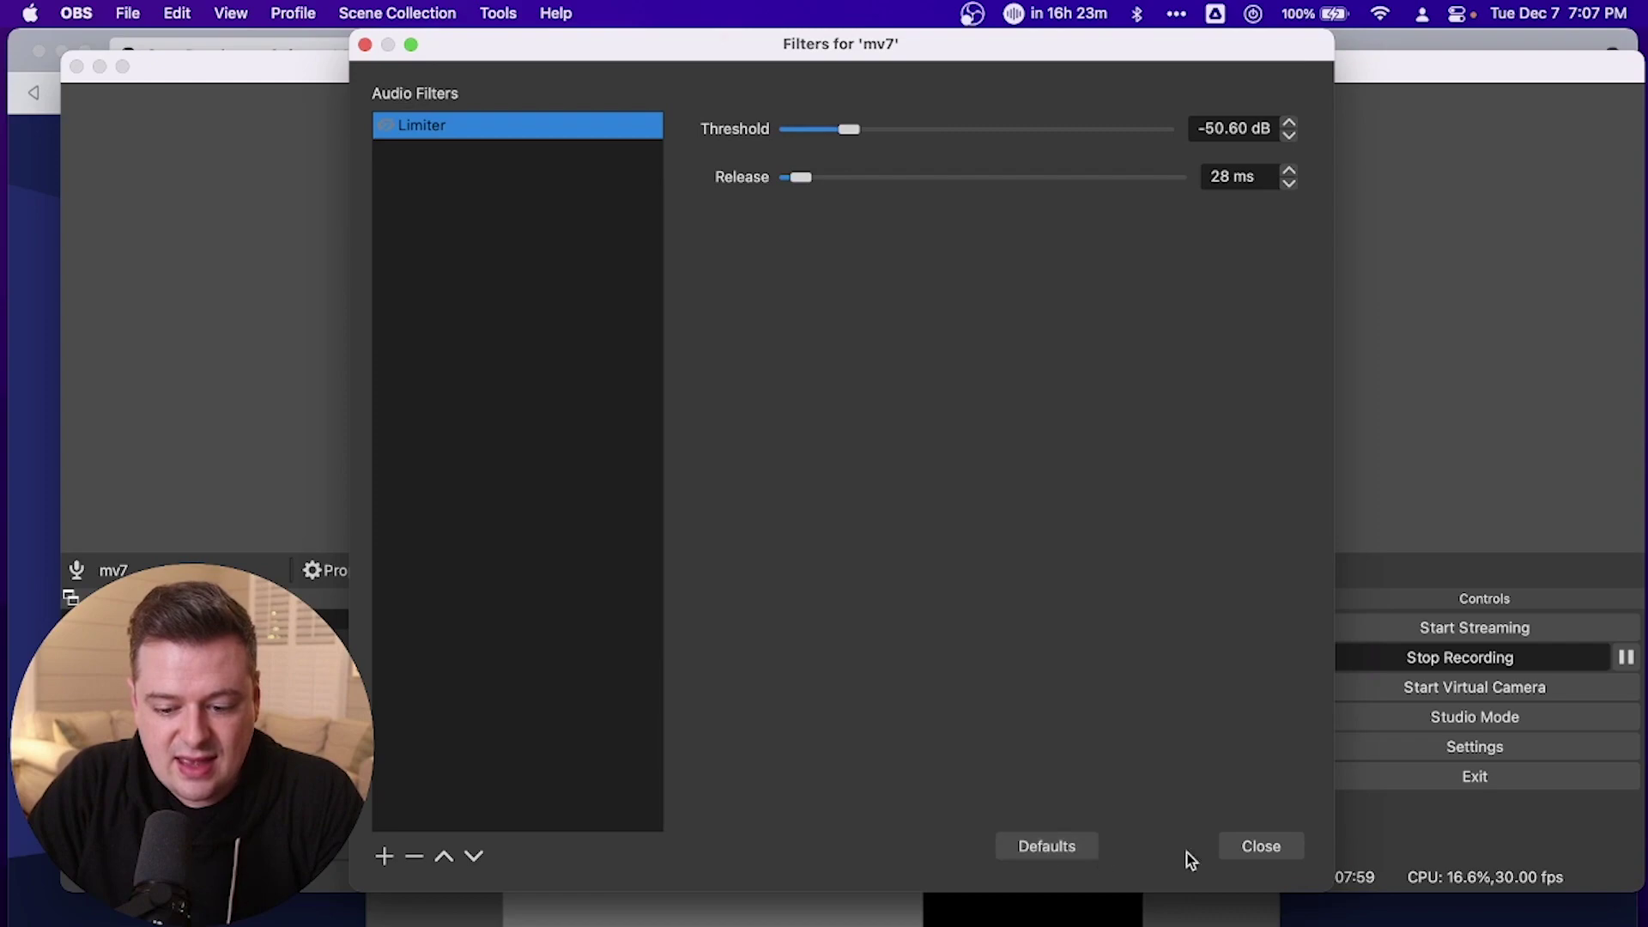
left_click(1266, 845)
left_click(861, 838)
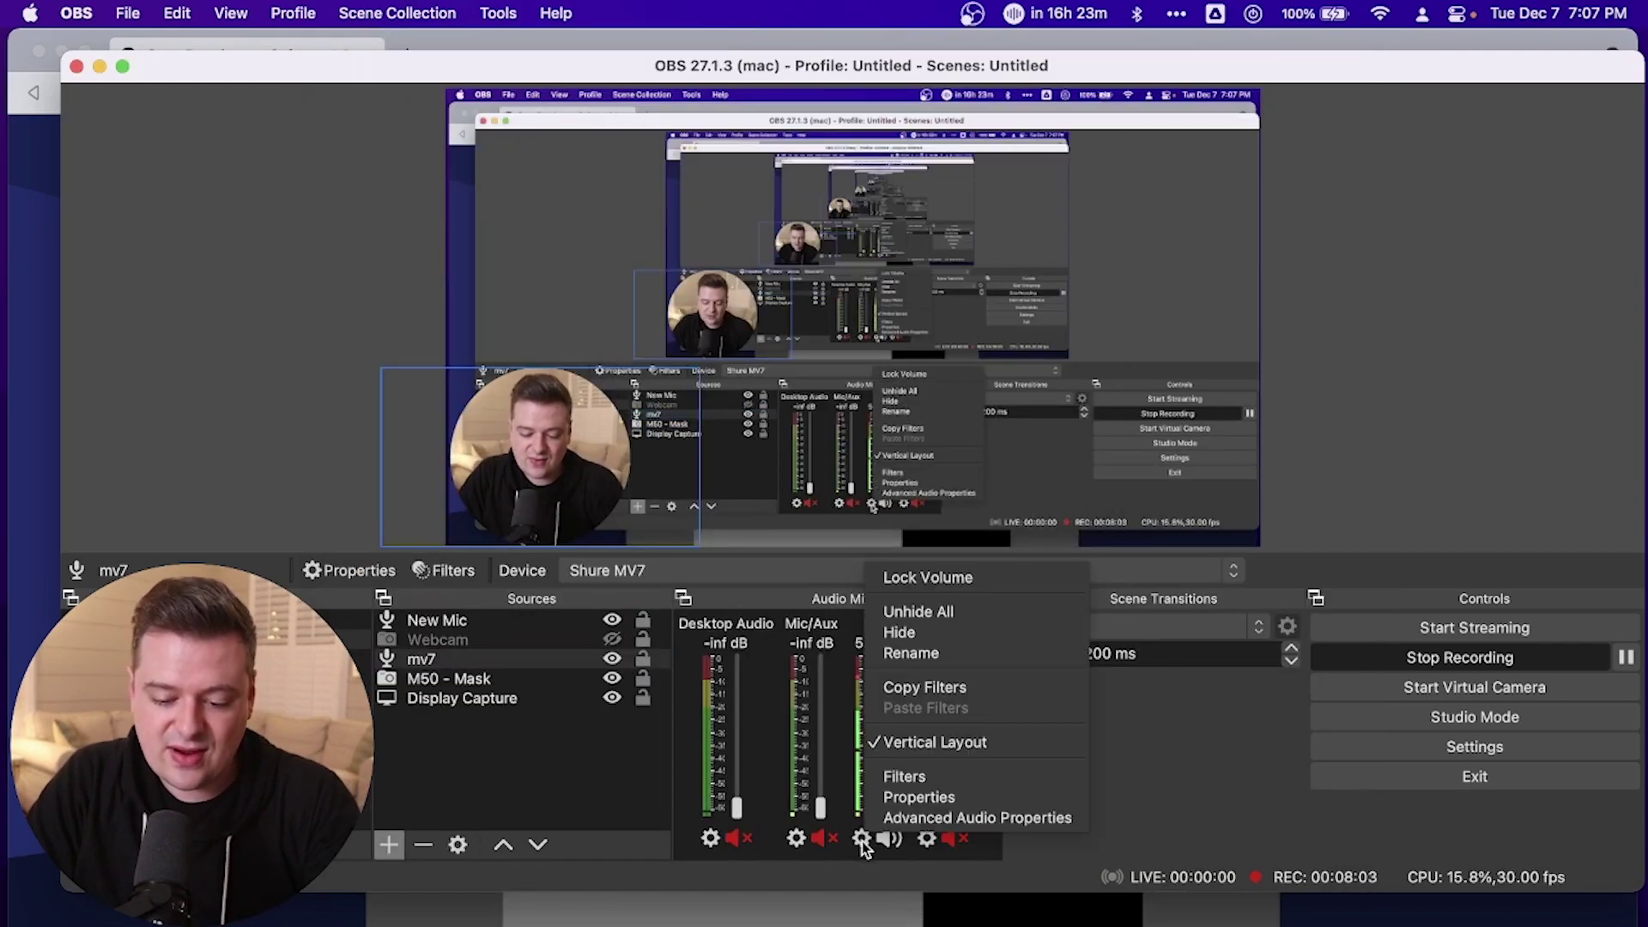
left_click(936, 820)
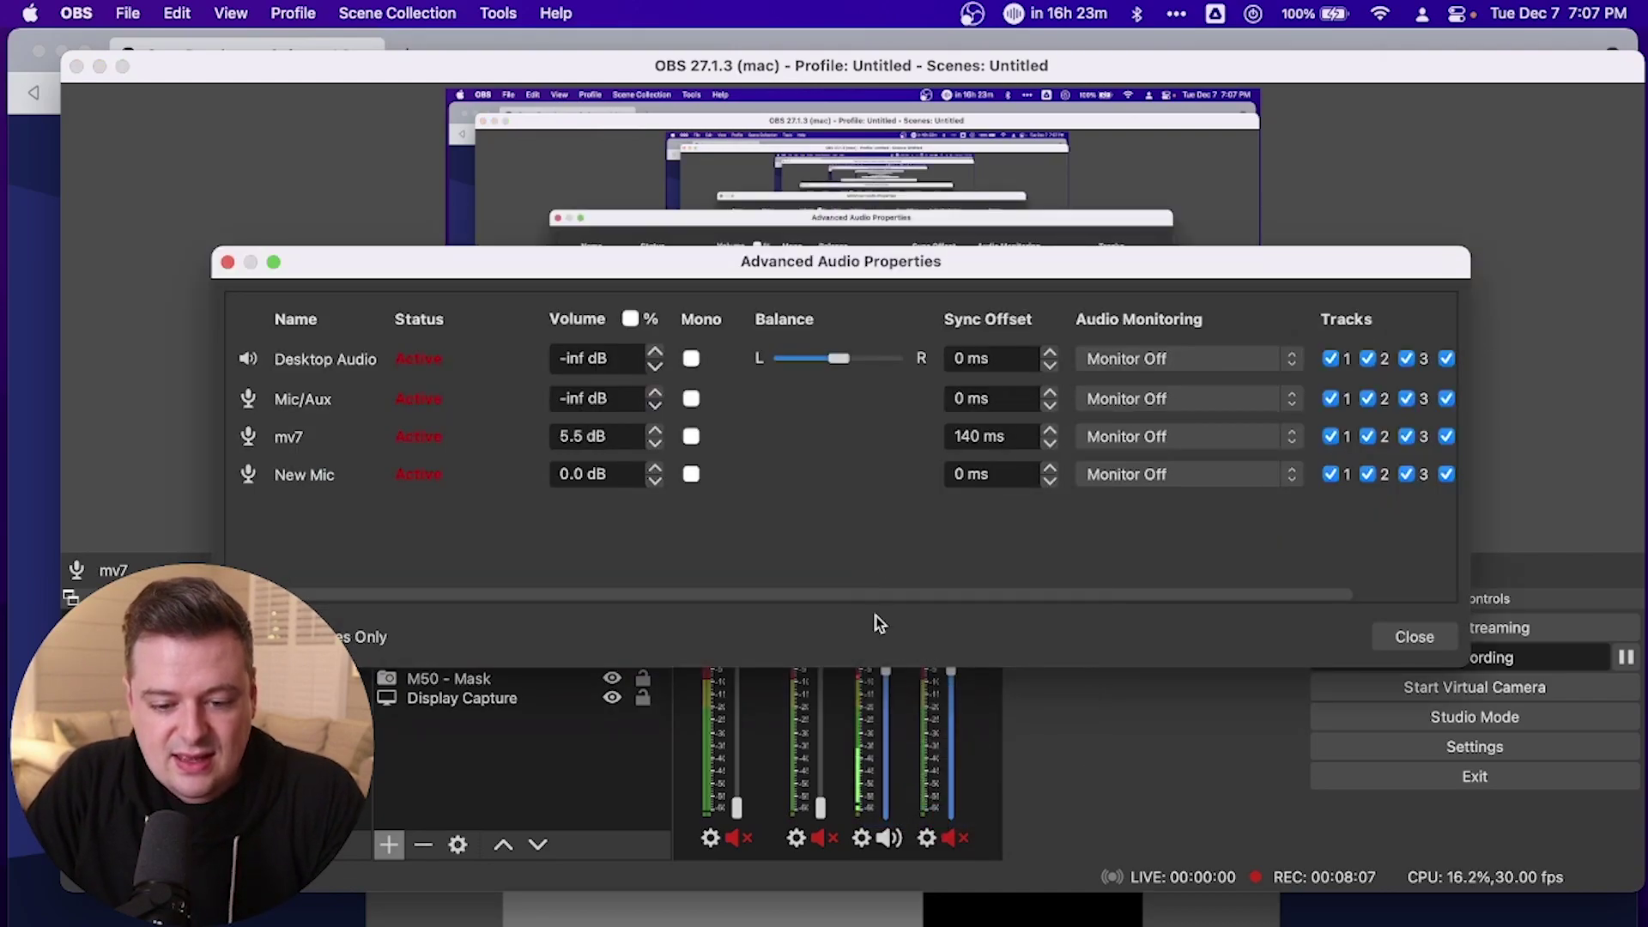
left_click(654, 432)
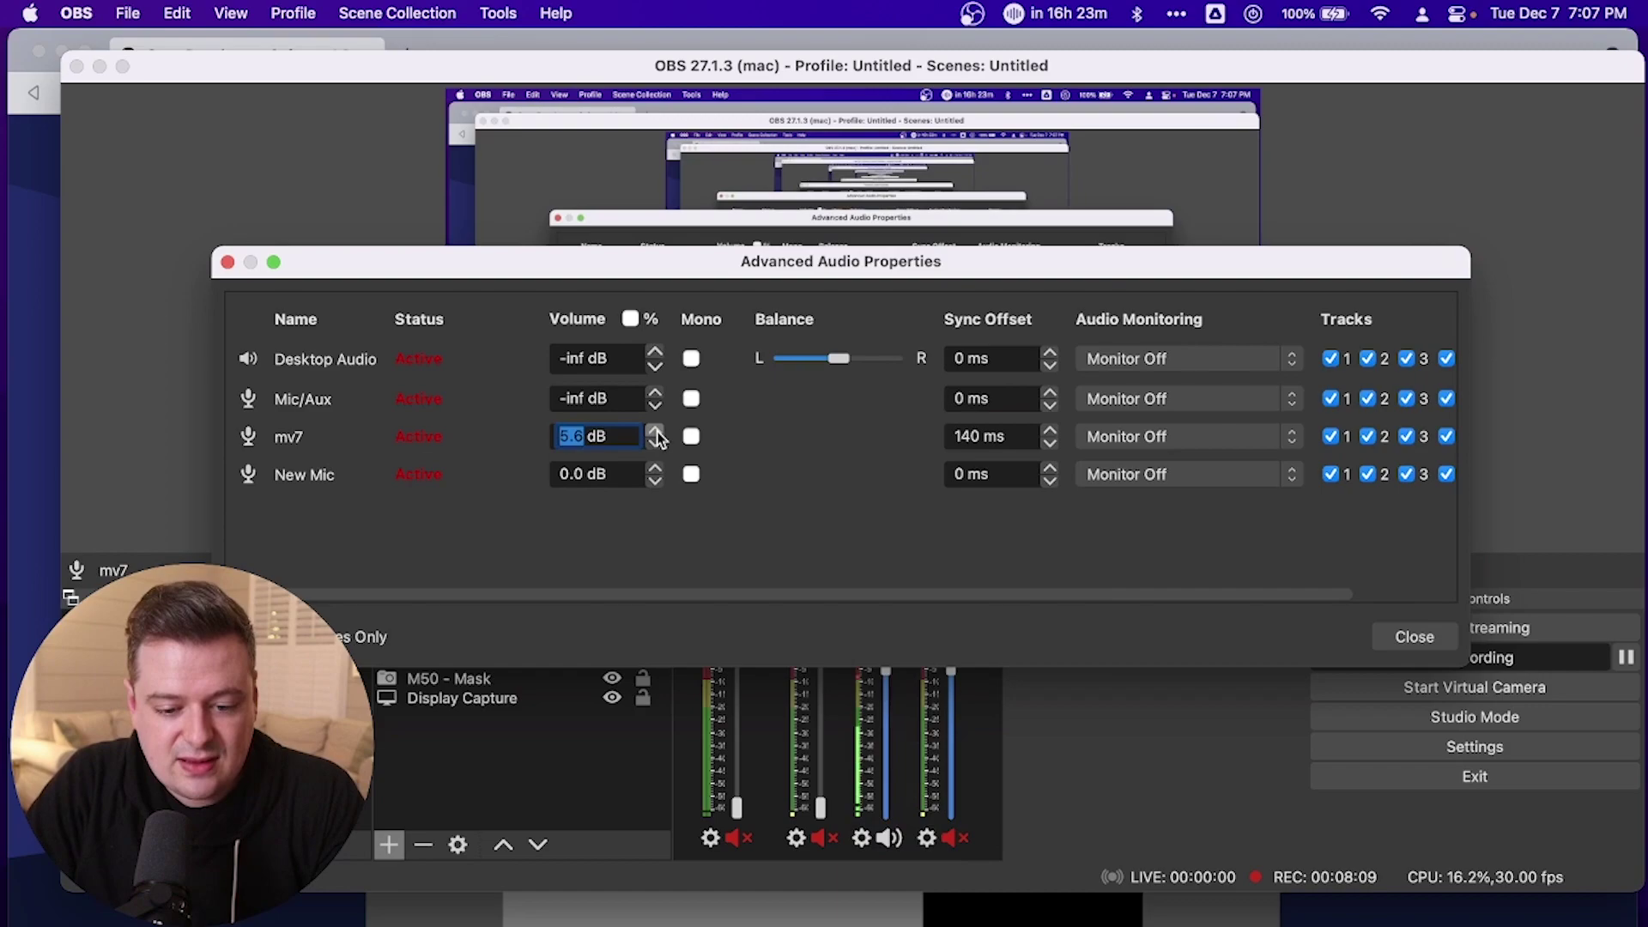
left_click(656, 445)
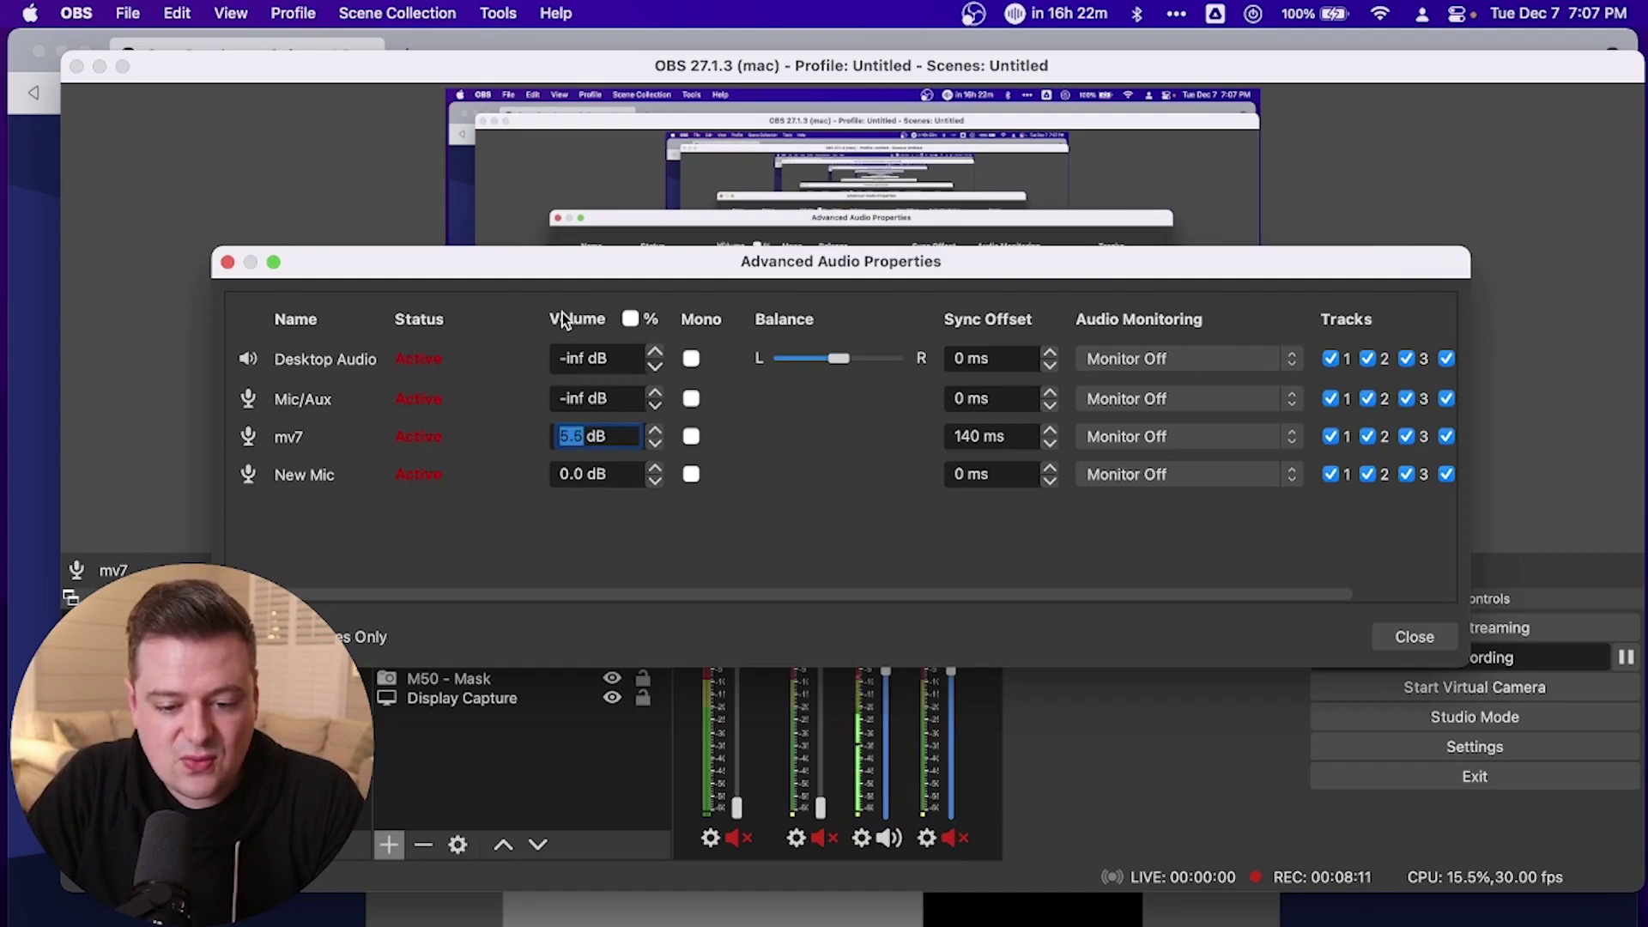
left_click(565, 440)
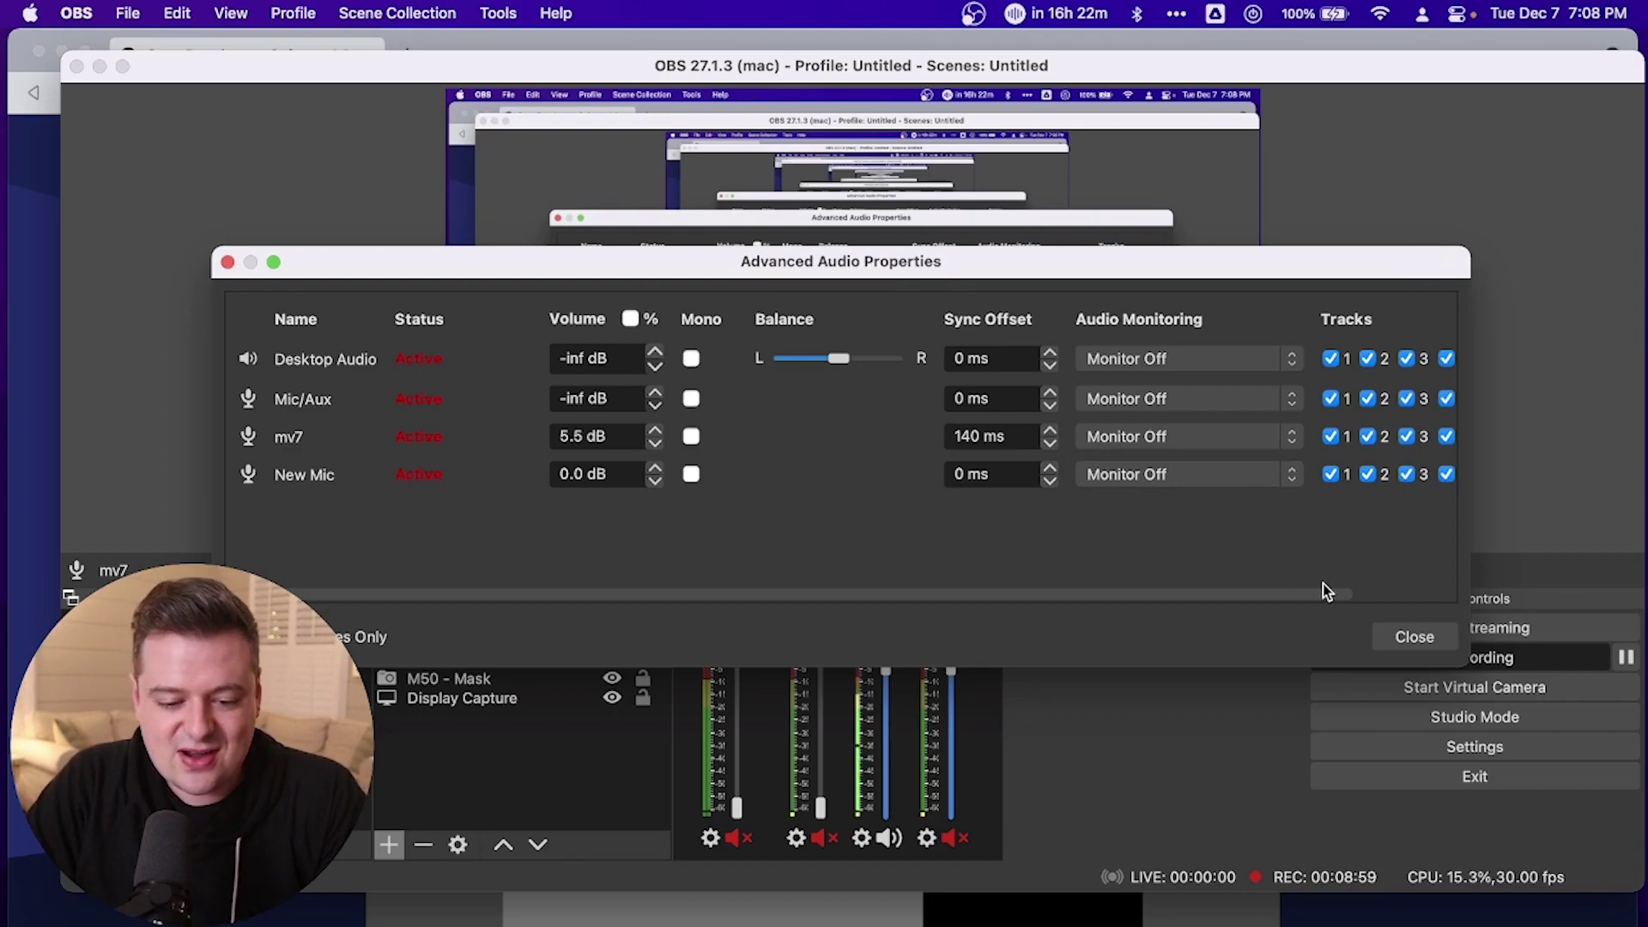
left_click(1429, 645)
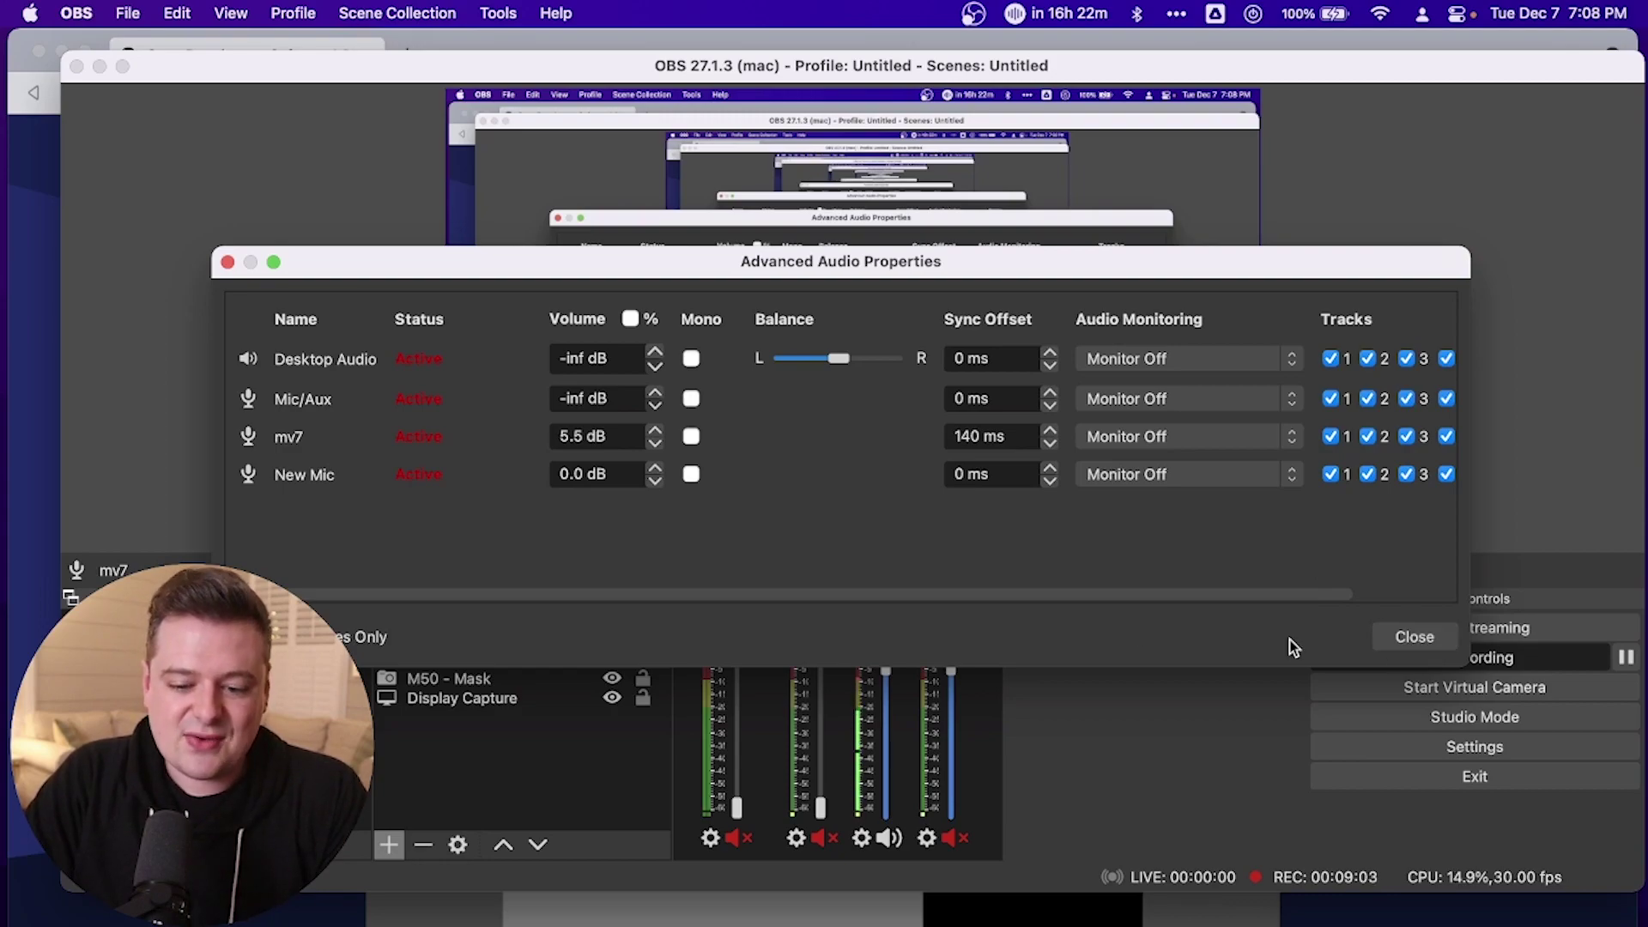
left_click(1414, 638)
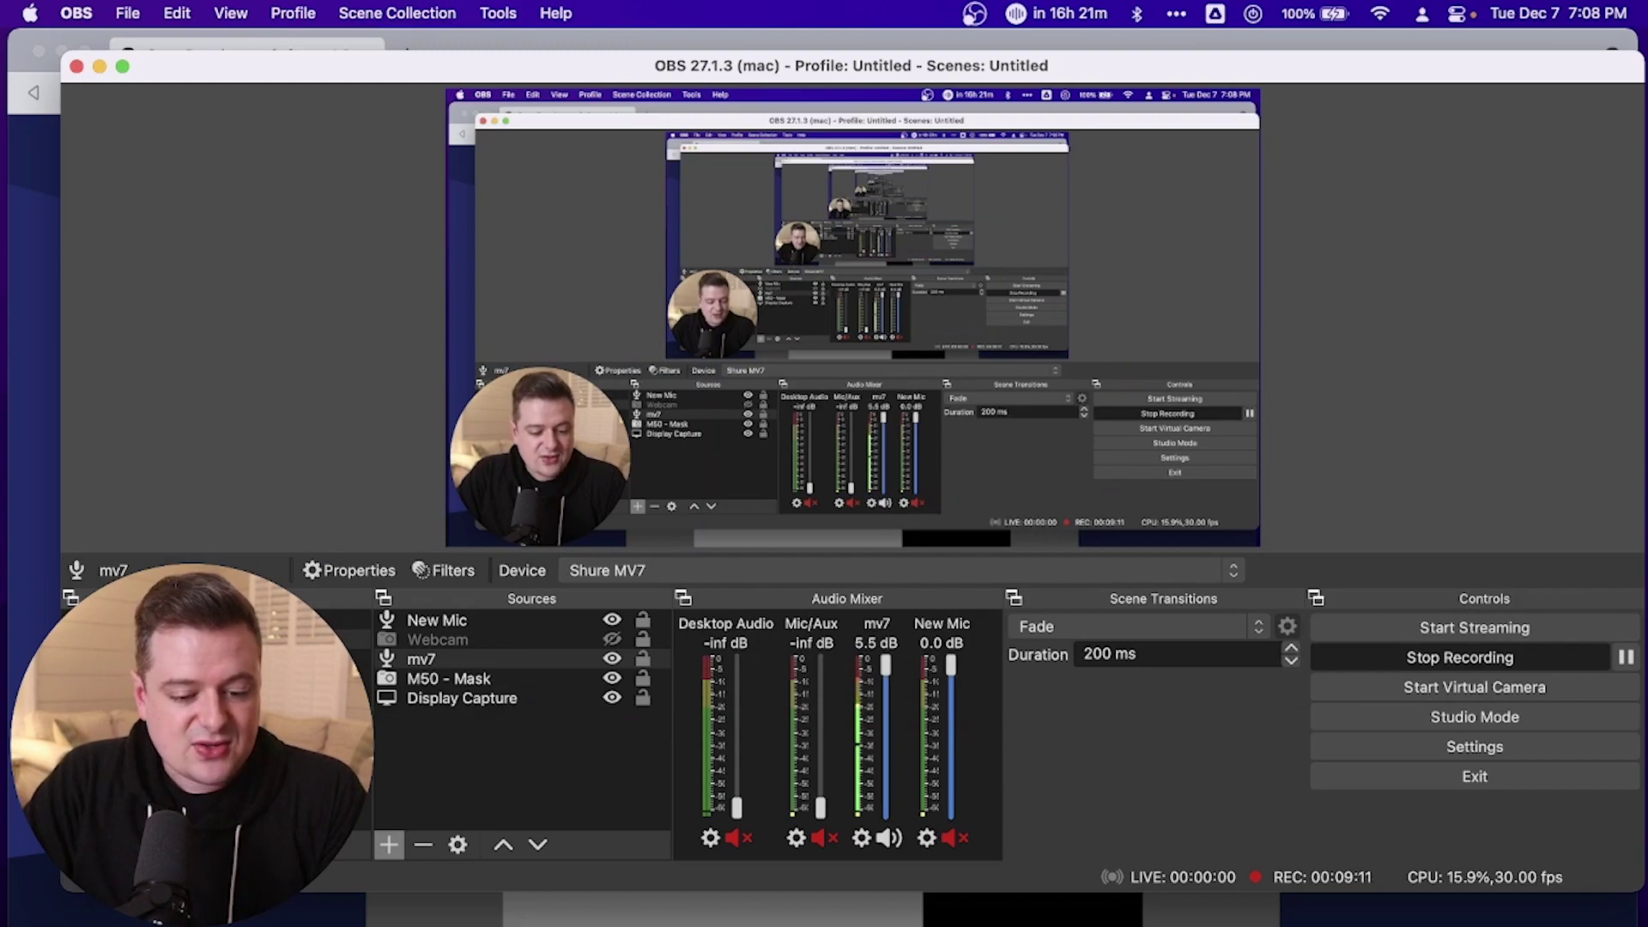
Add a new Image source to the scene named 'Logo'.
left_click(389, 844)
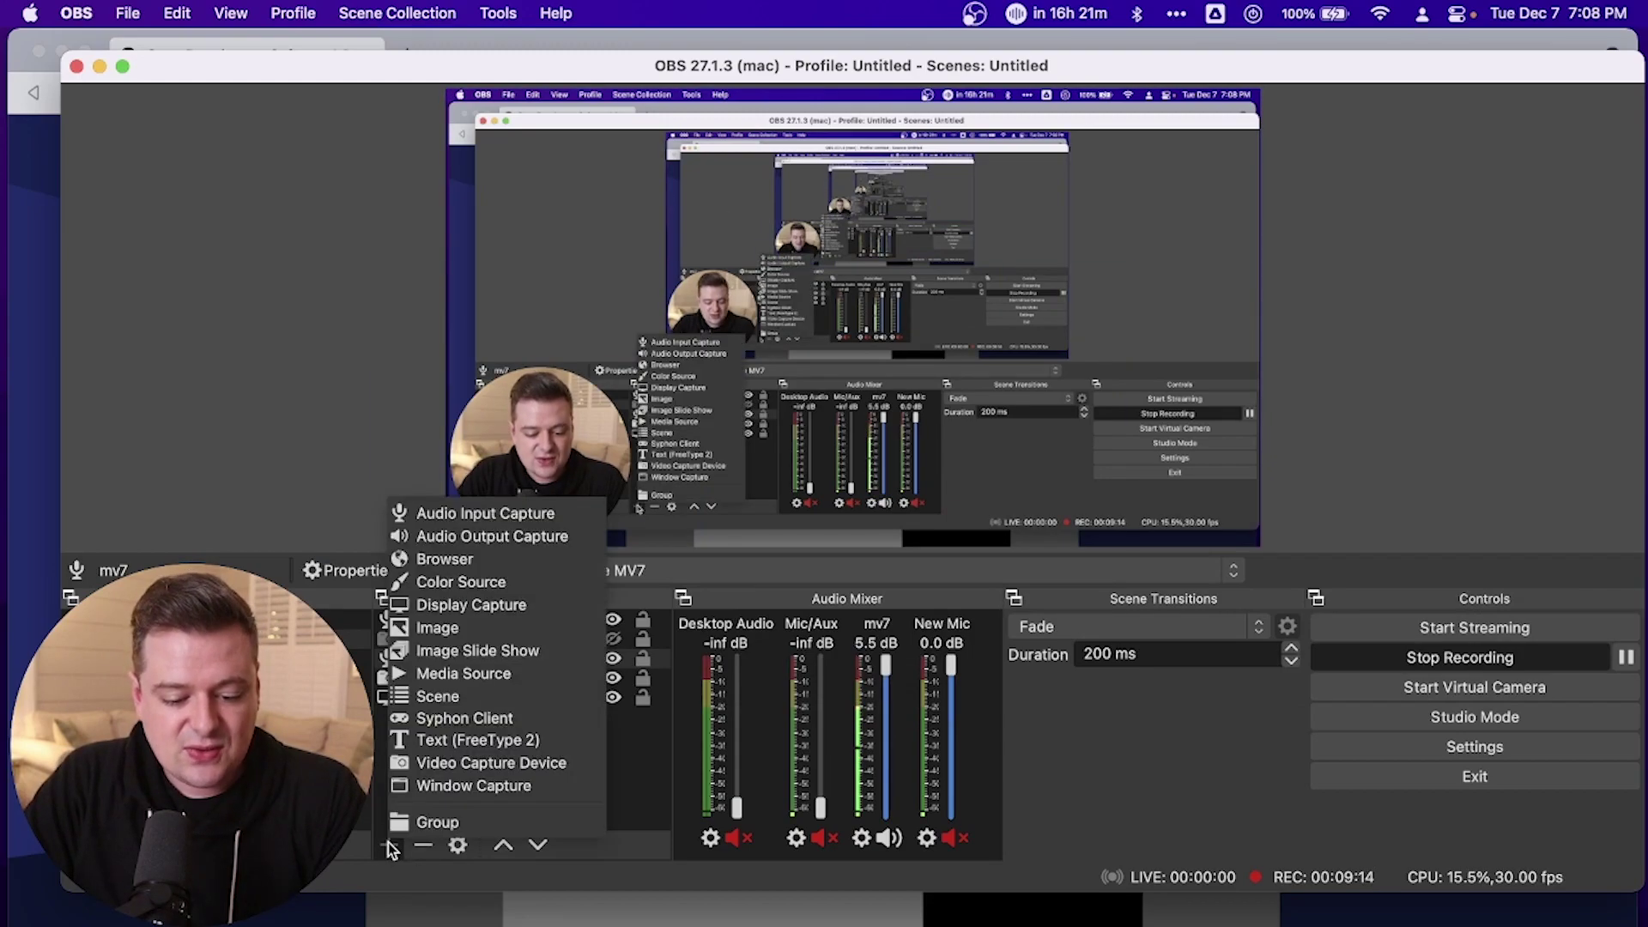
left_click(453, 628)
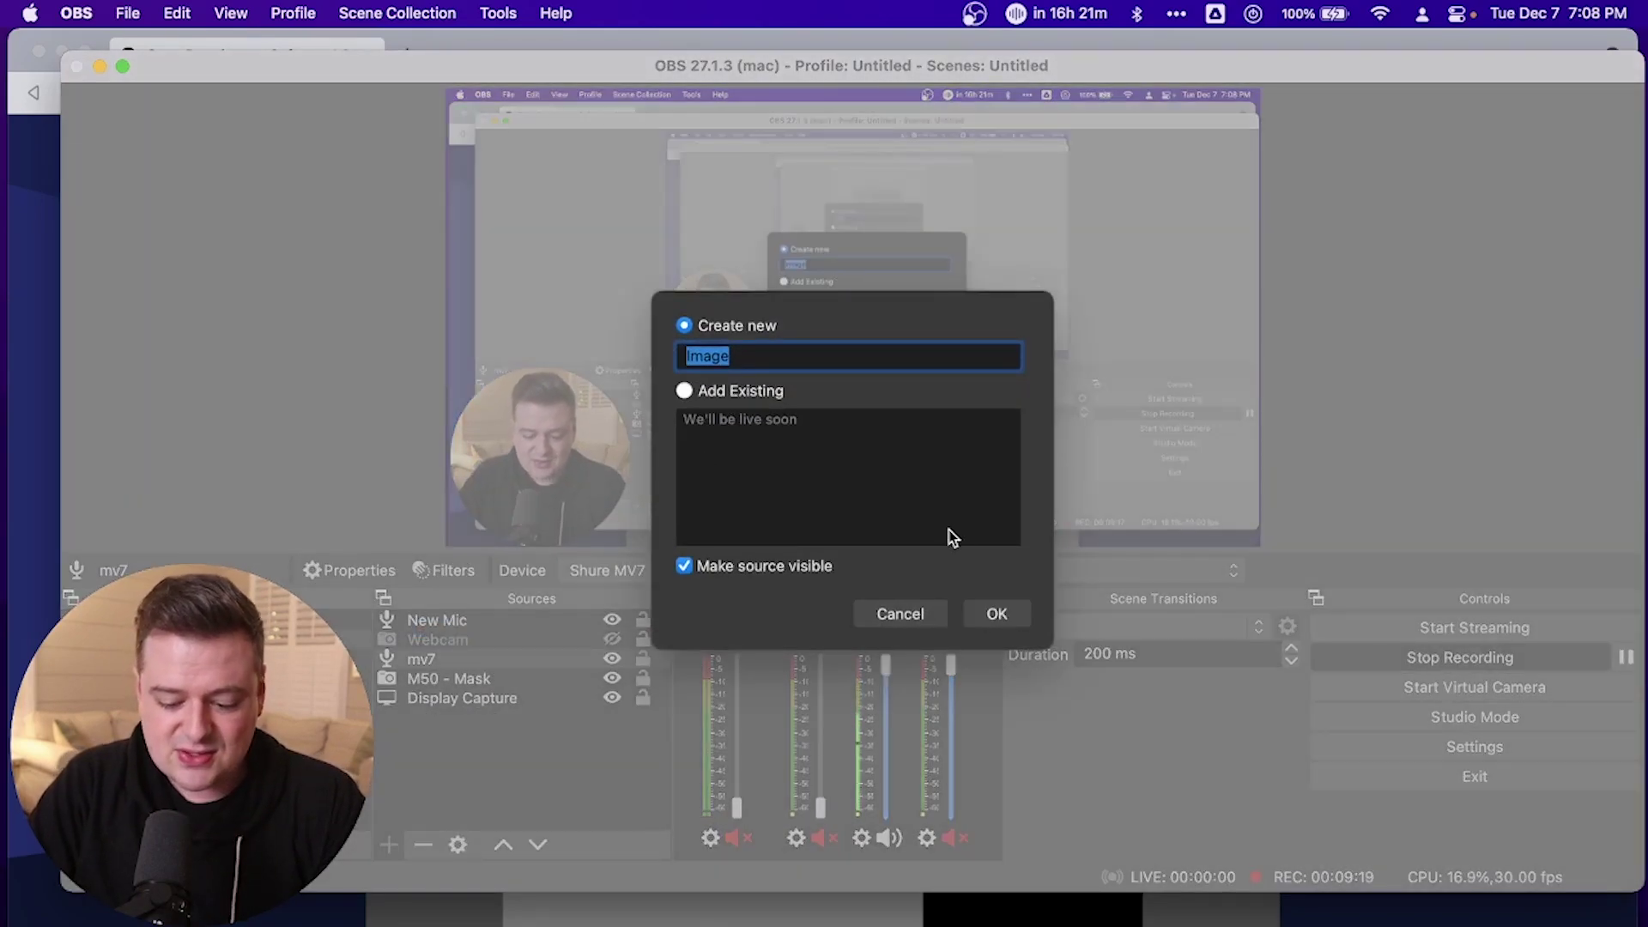
type("Logo")
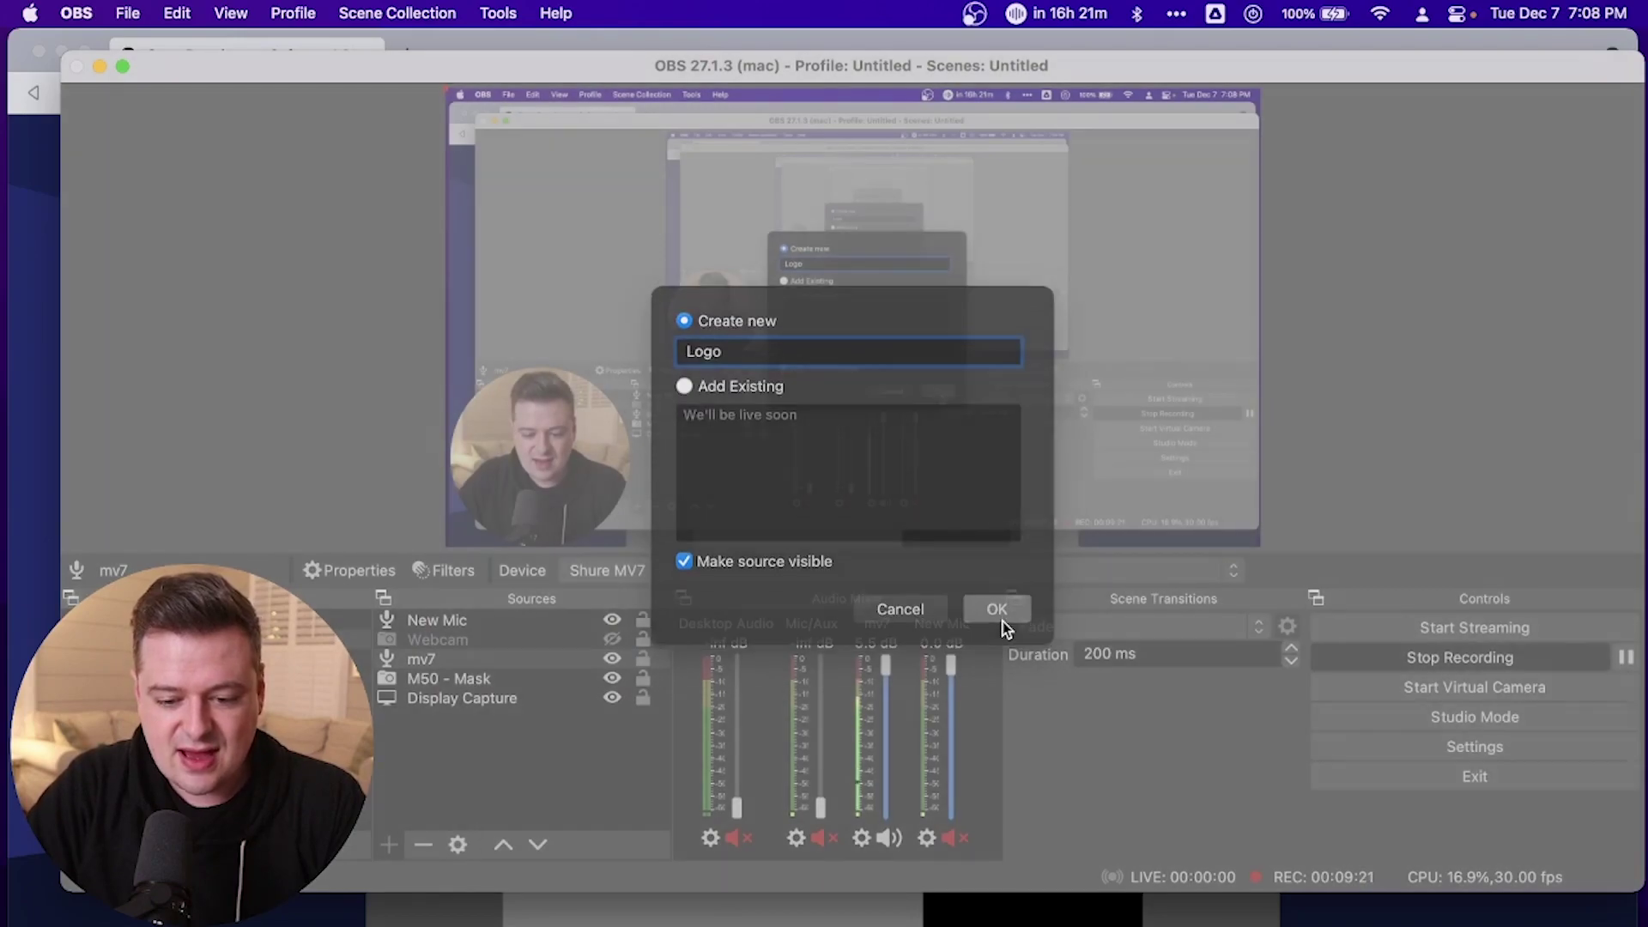
left_click(1001, 621)
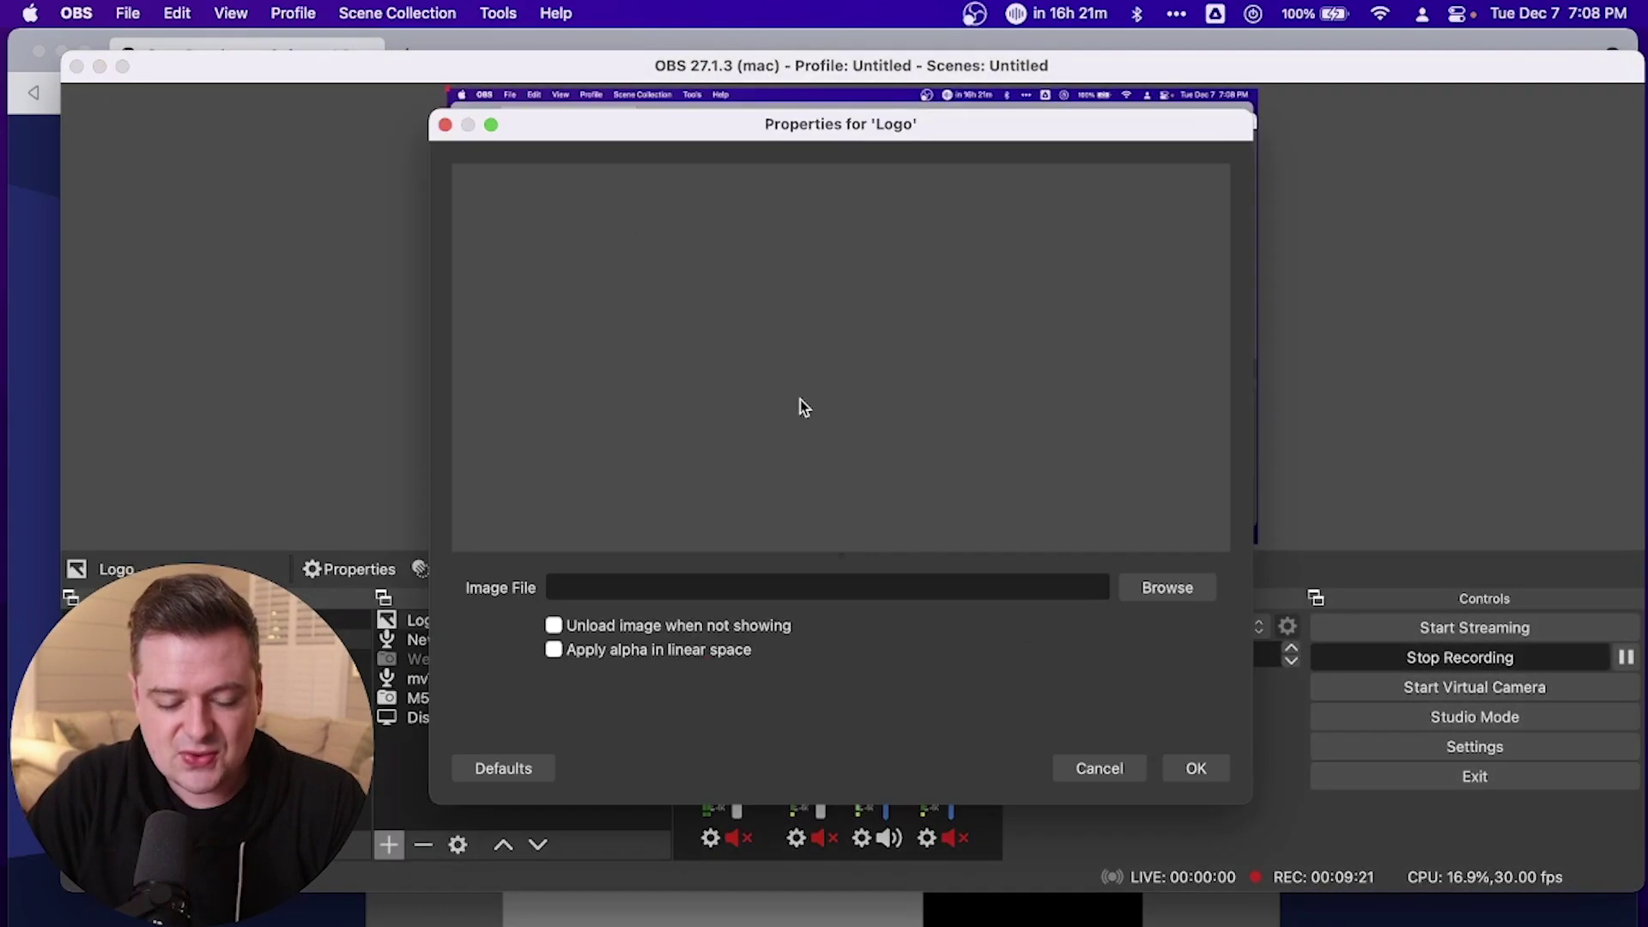
Browse the Logo image file picker into the Brand > Brand Marks folder.
left_click(1166, 591)
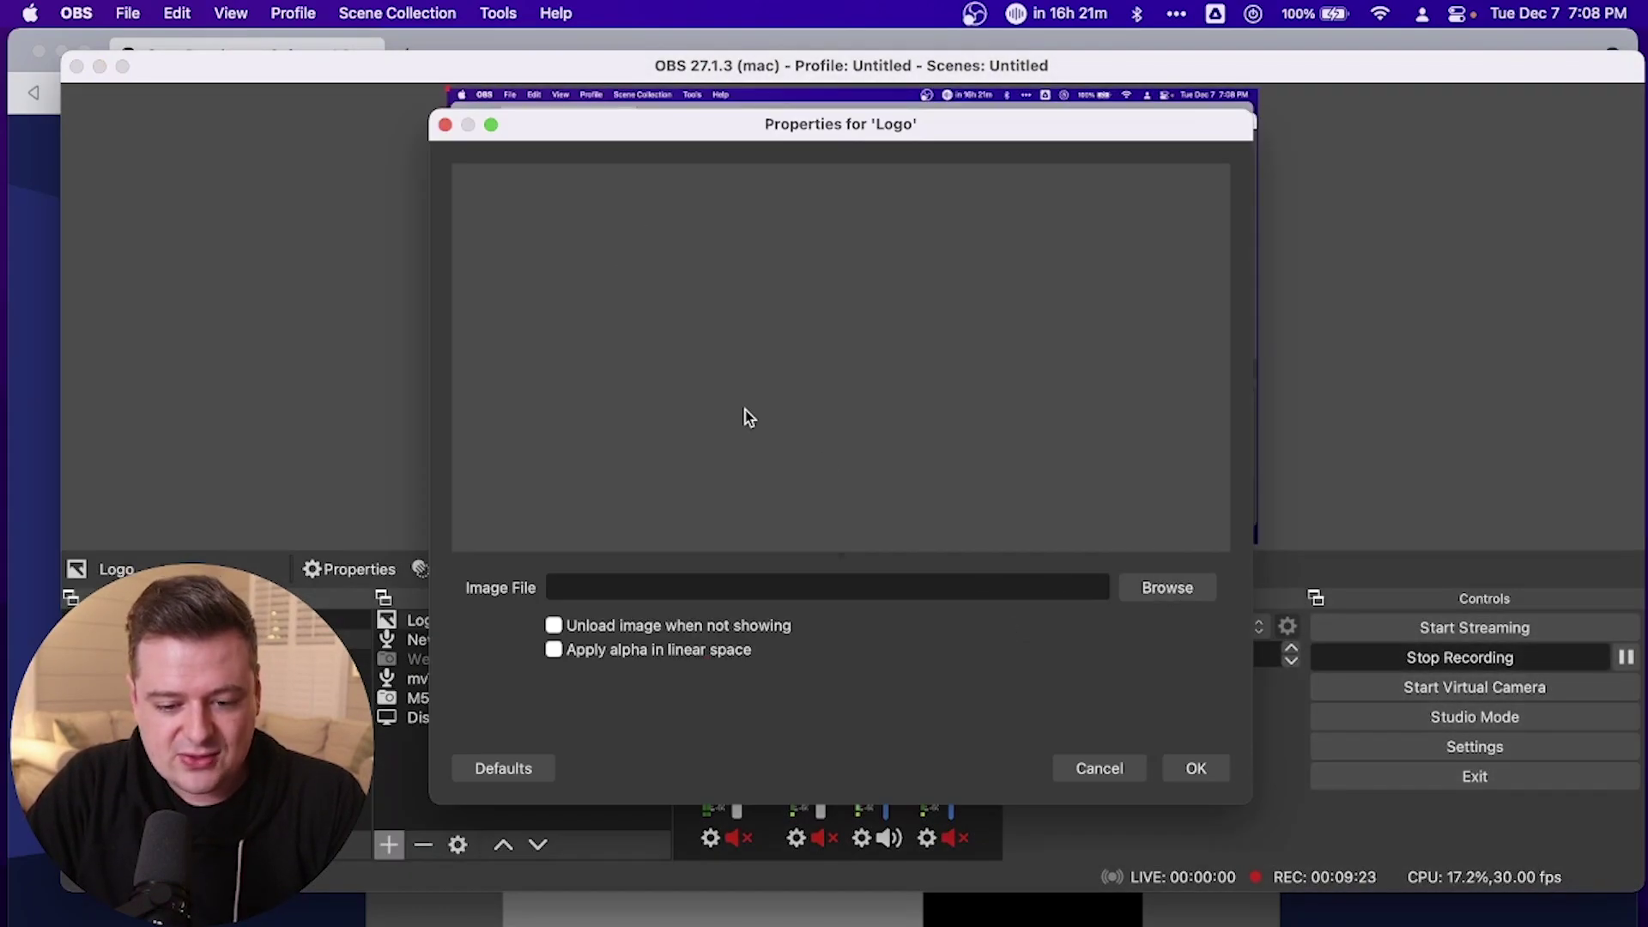
left_click(380, 523)
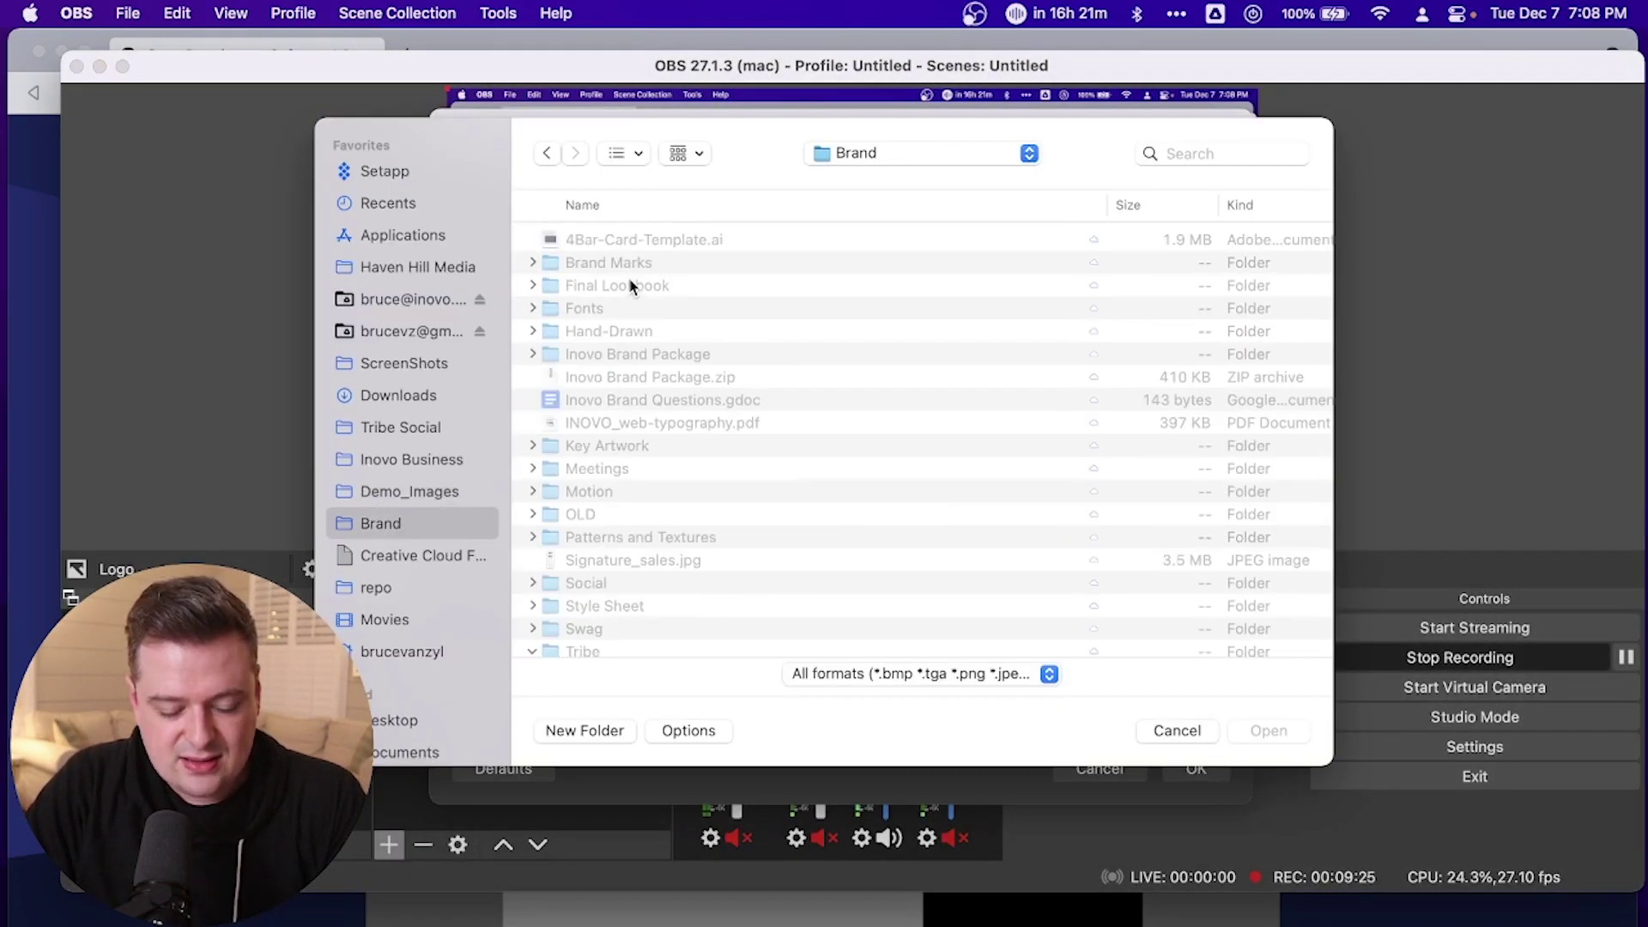
left_click(415, 265)
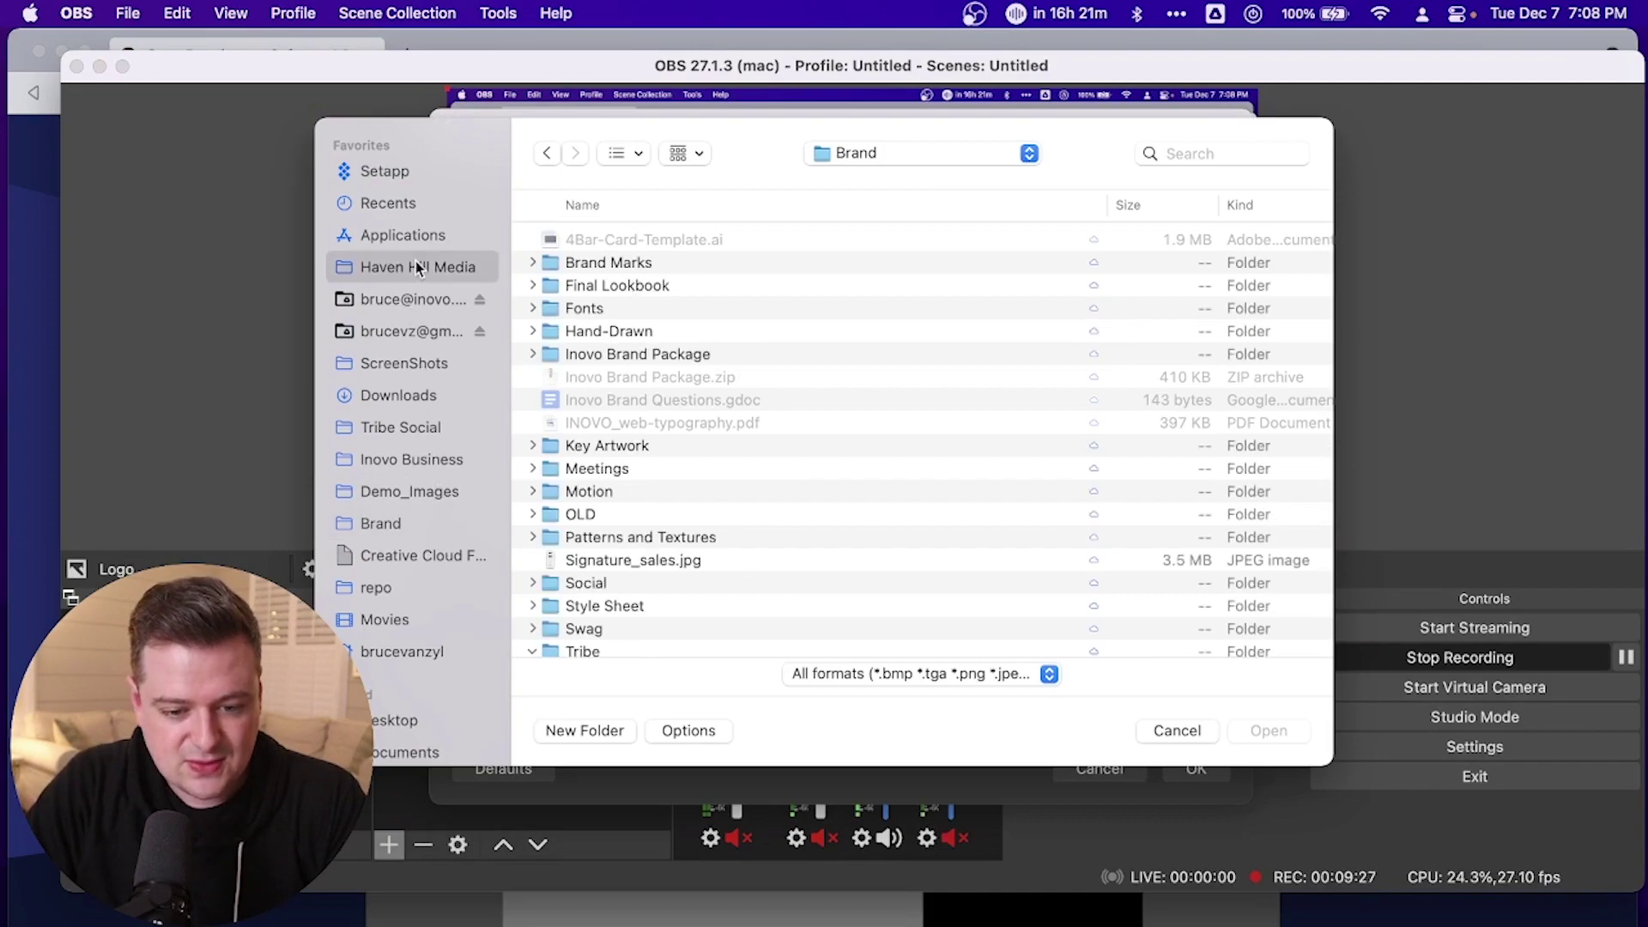
left_click(627, 333)
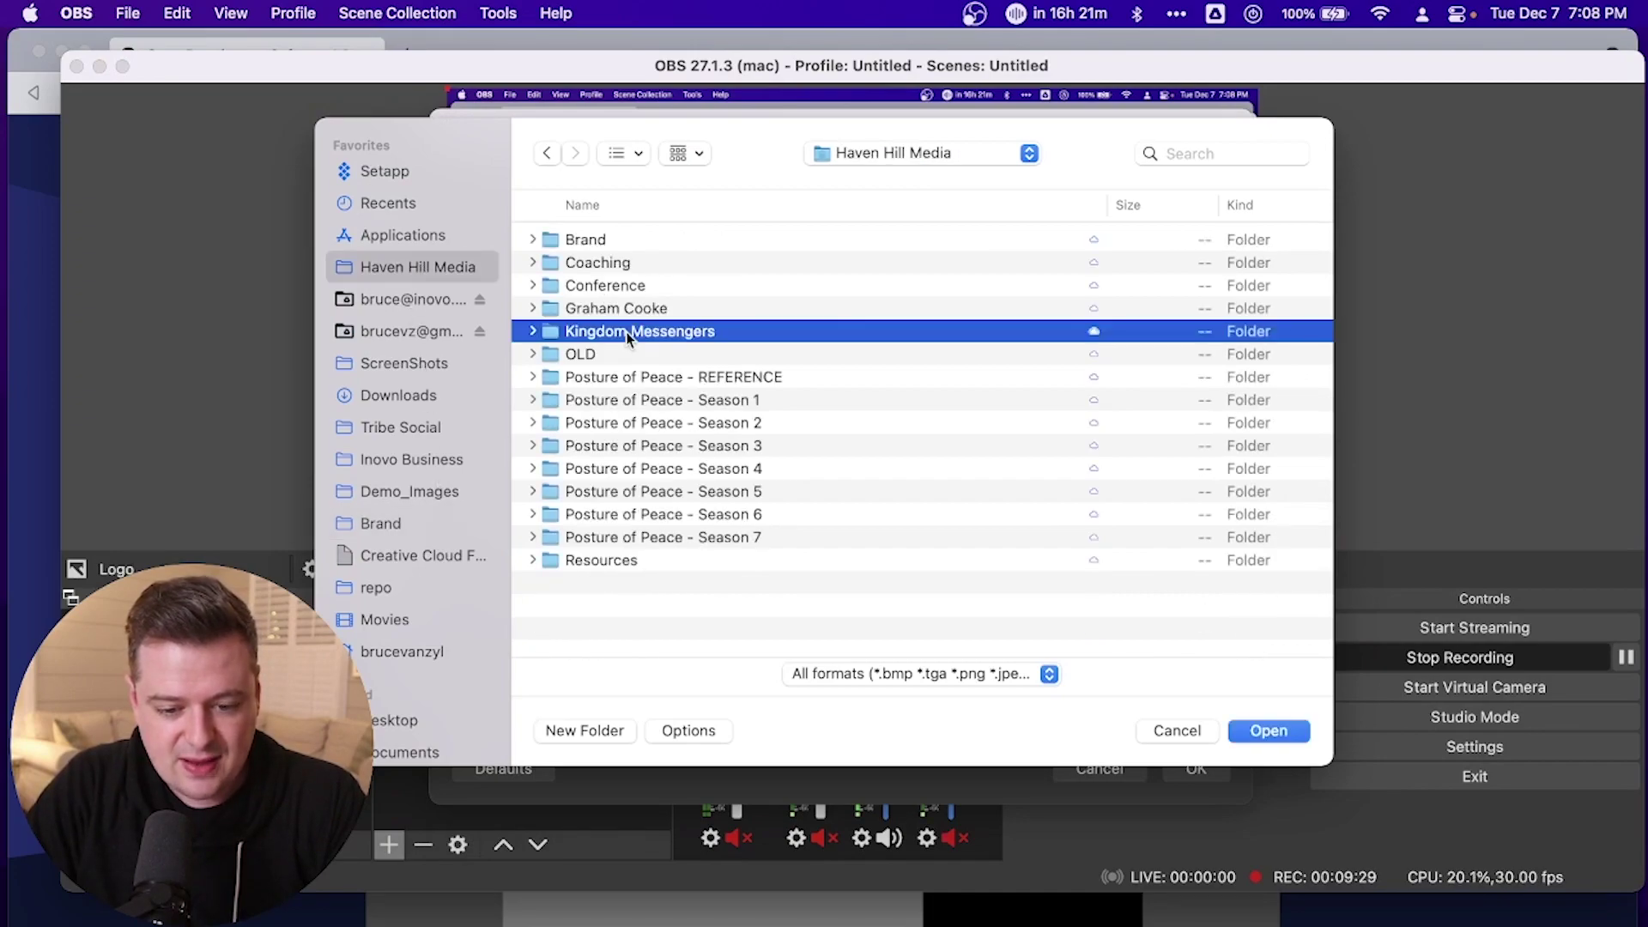
double_click(589, 246)
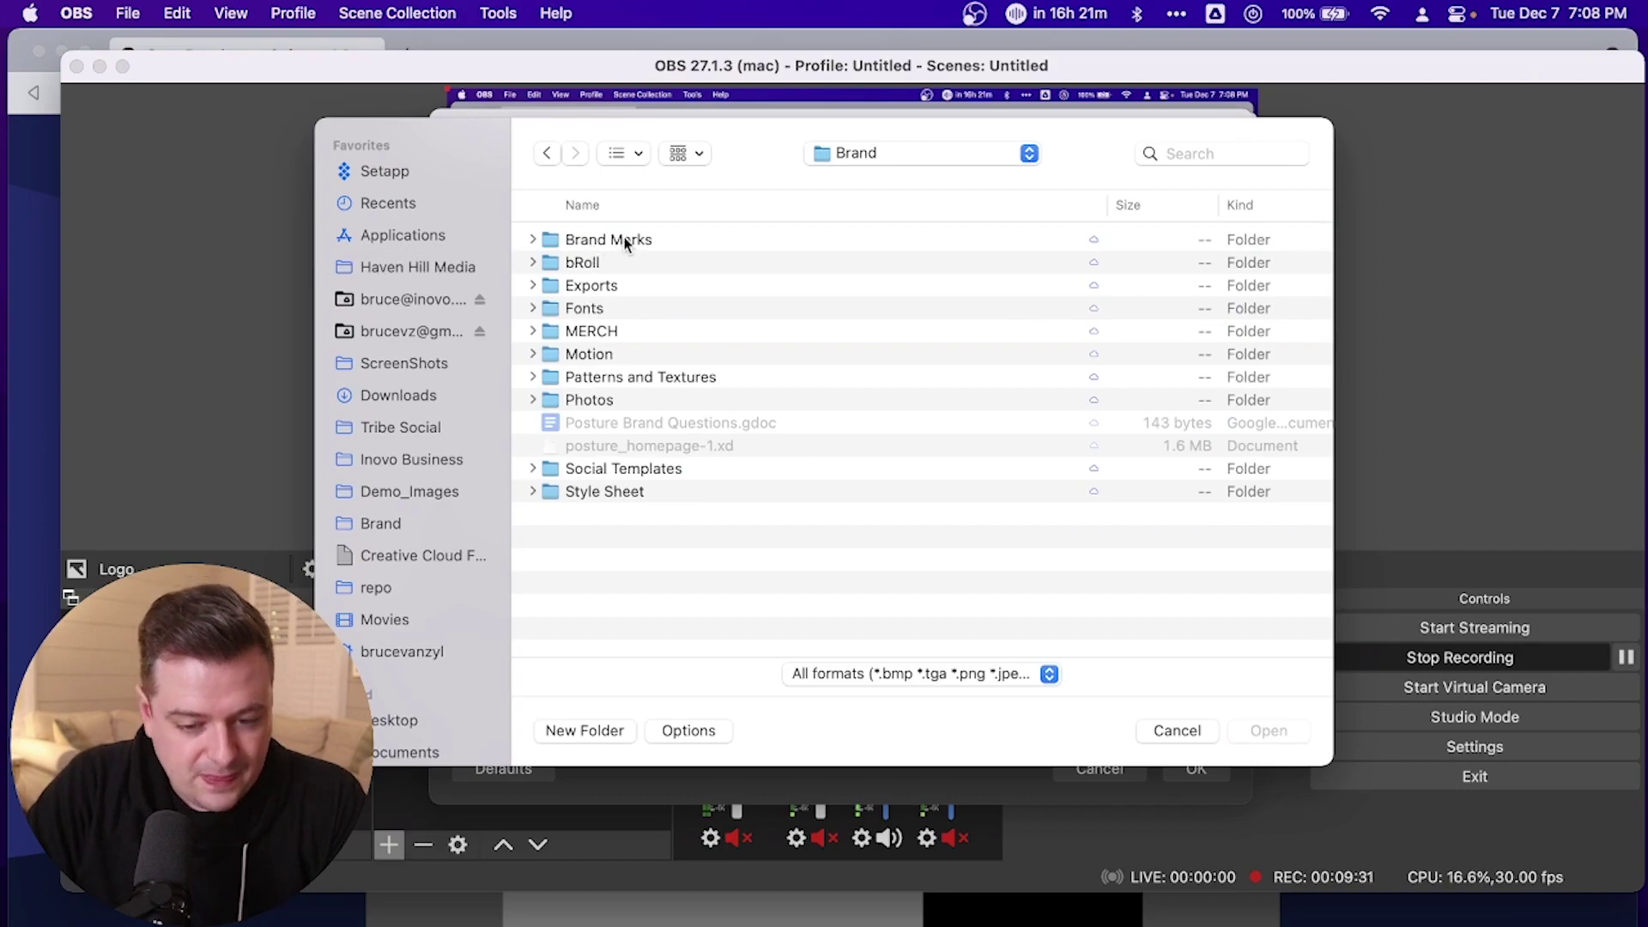
left_click(625, 242)
double_click(594, 238)
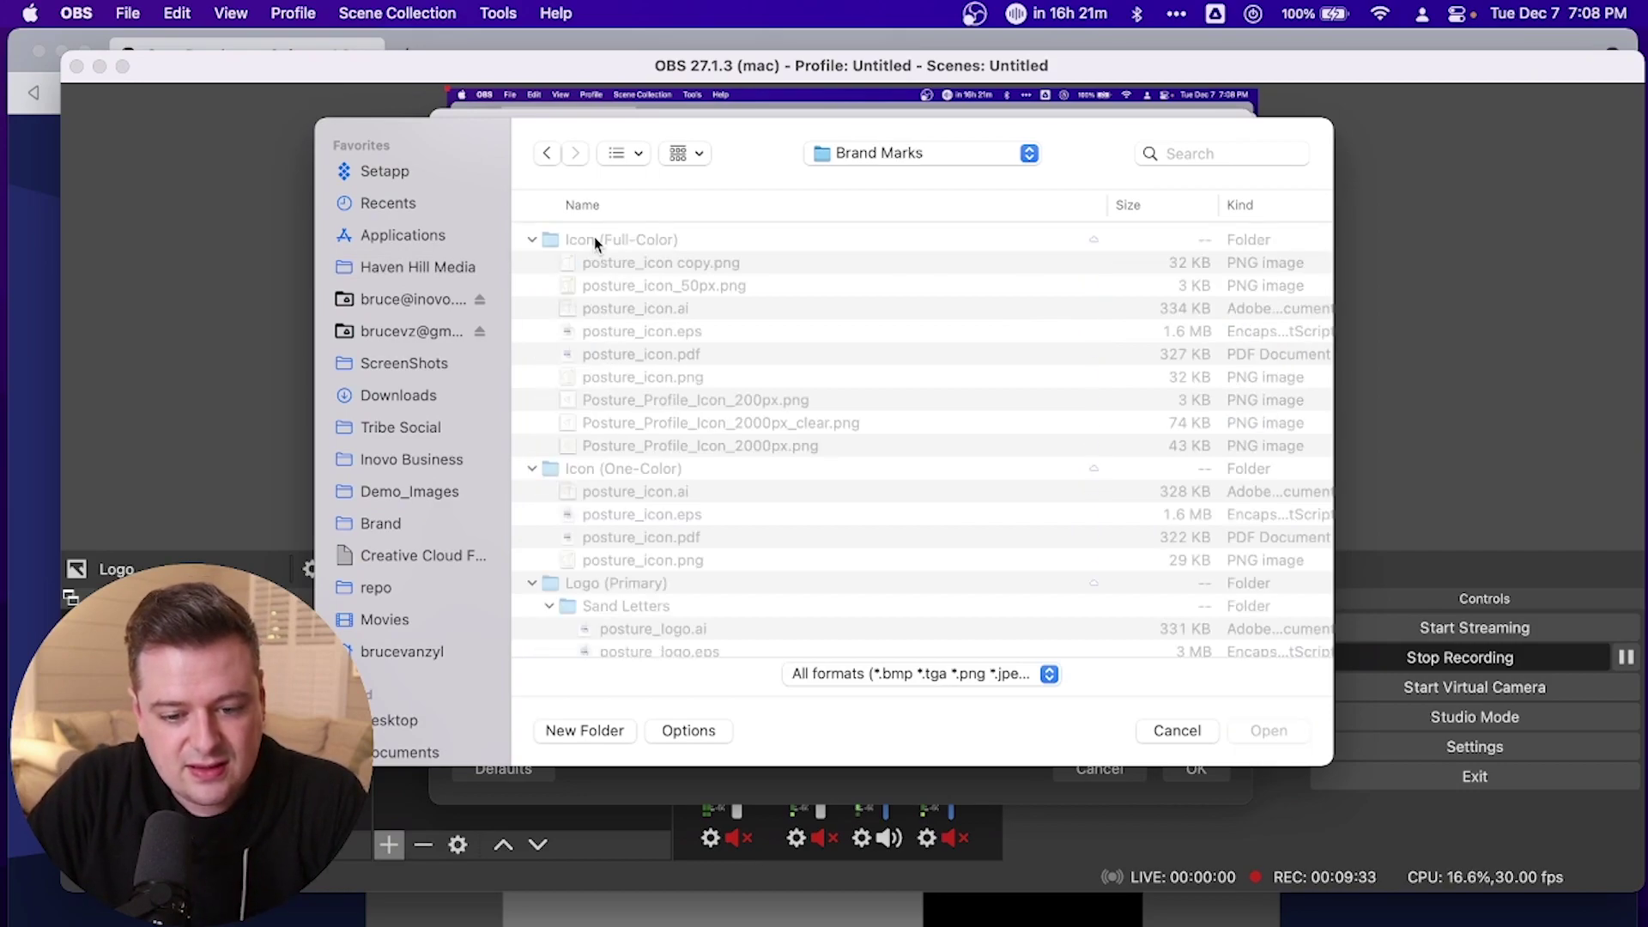
scroll(661, 461, "down", 6)
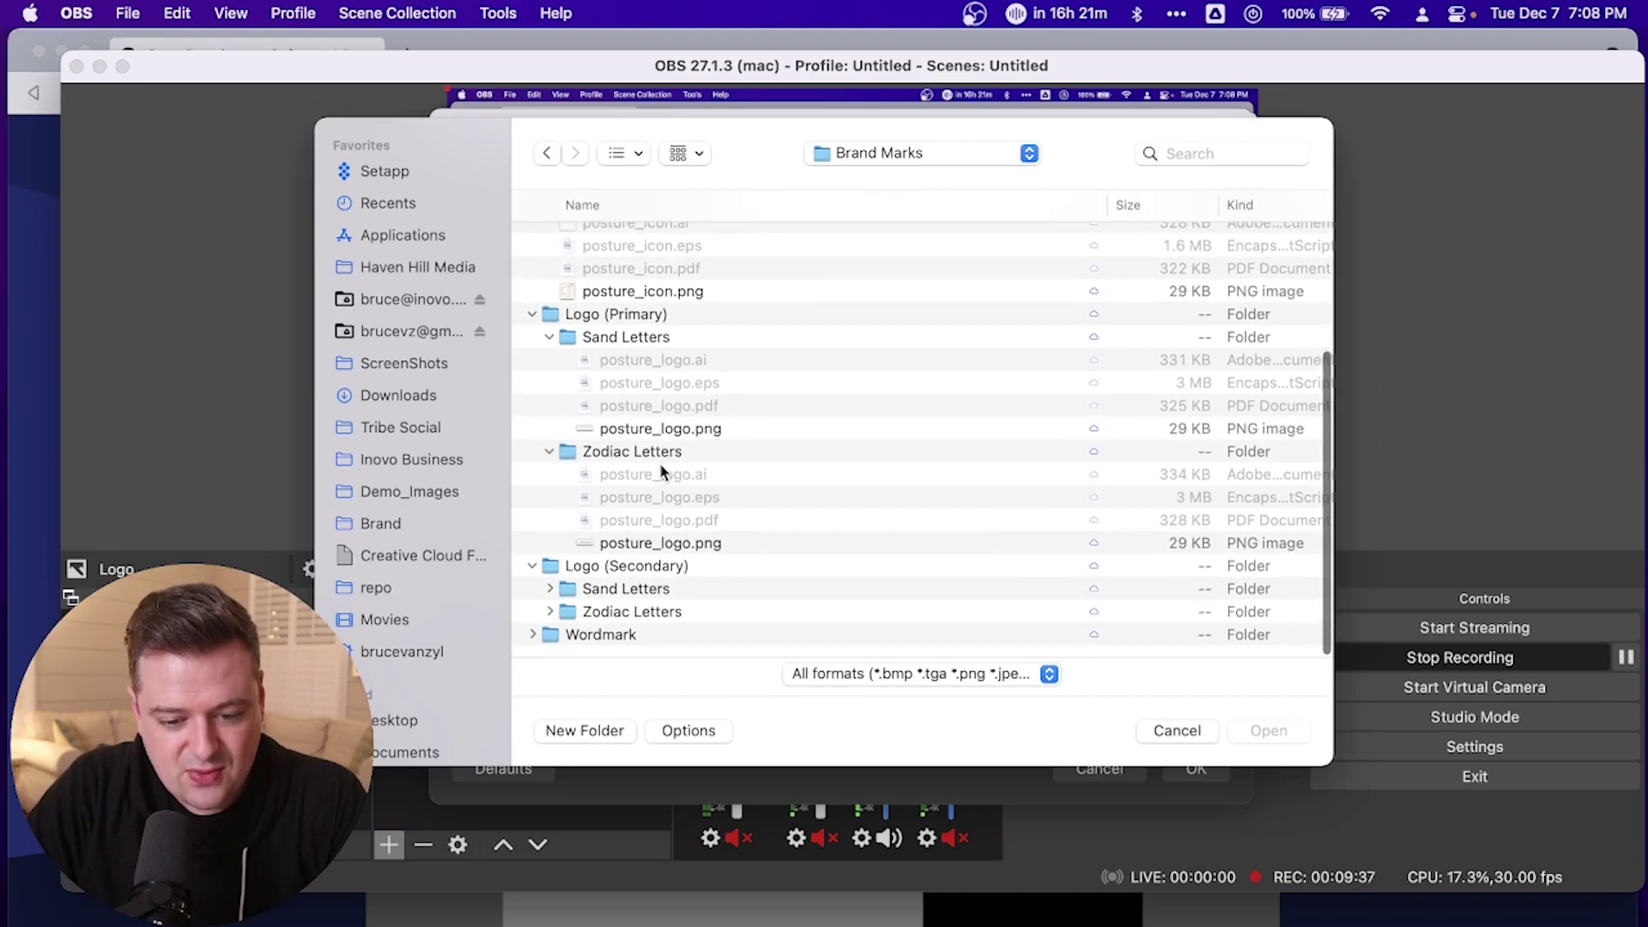
Preview the logos and set Sand Letters/posture_logo.png as the Logo image, confirming its properties.
left_click(676, 544)
key("space")
key("space")
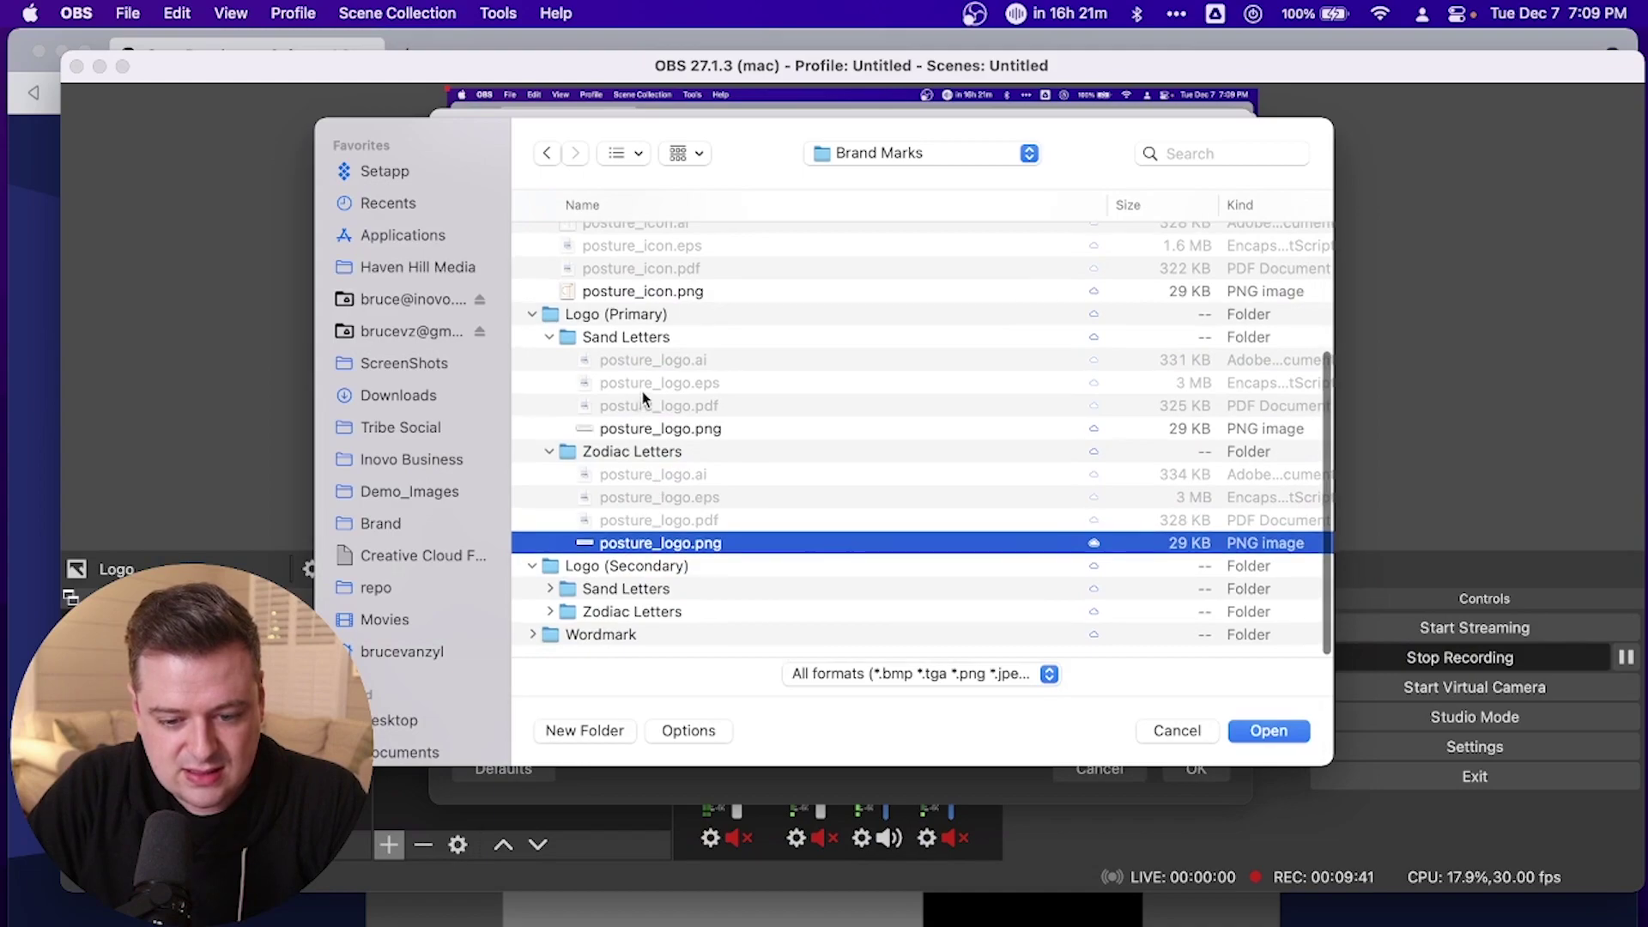
left_click(651, 423)
key("space")
key("space")
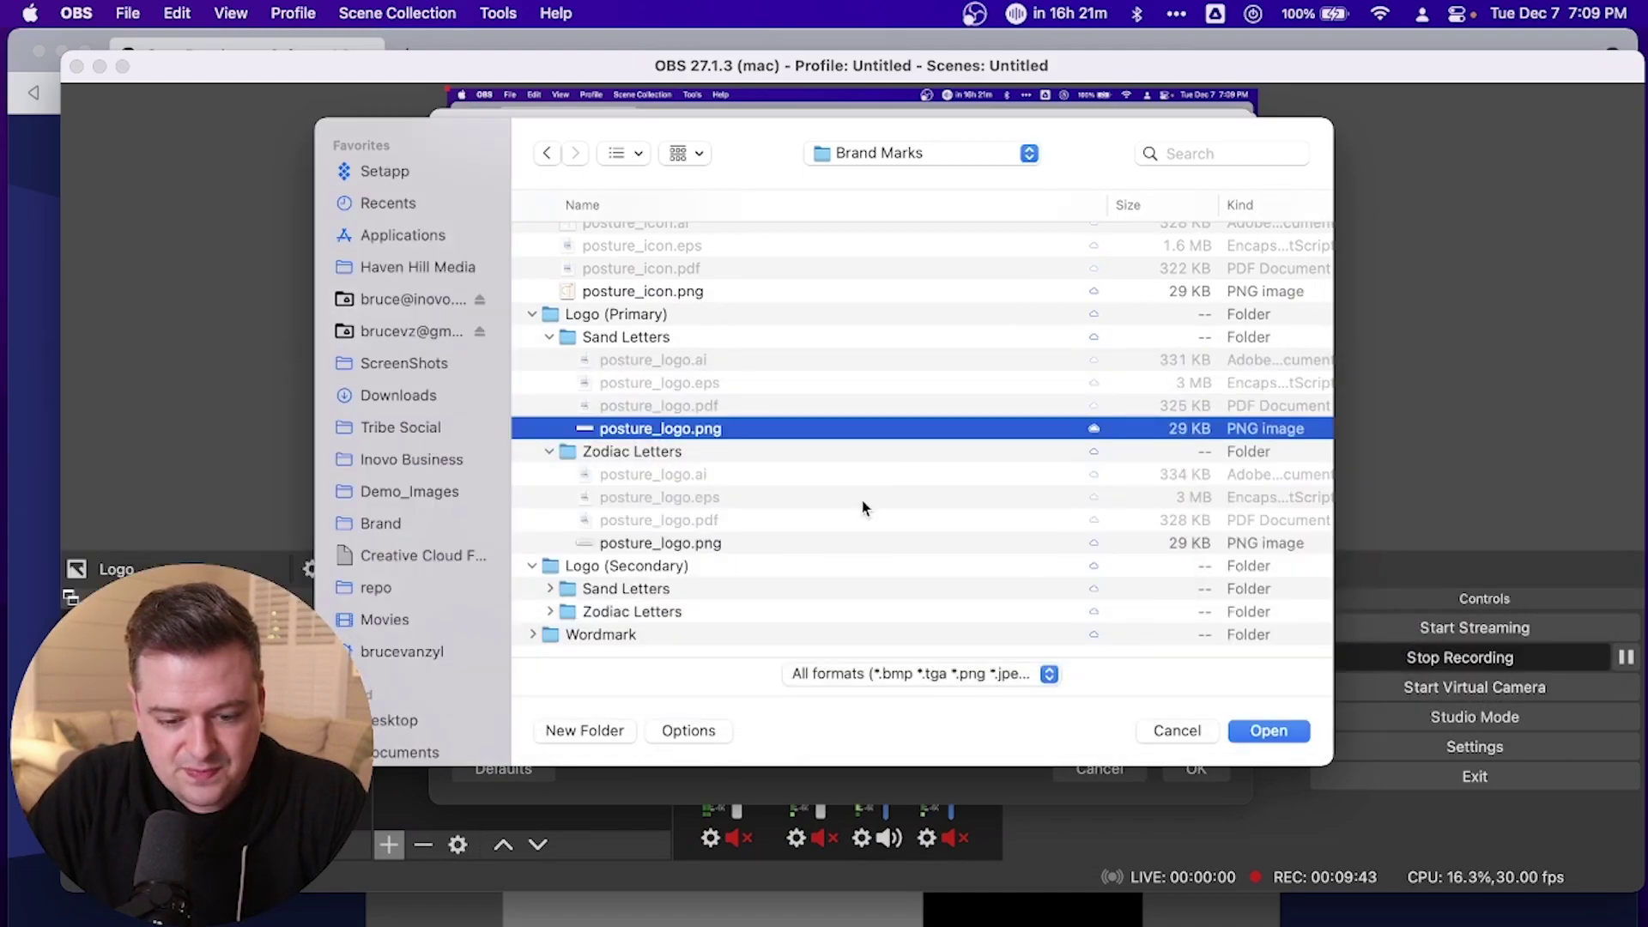
left_click(1268, 731)
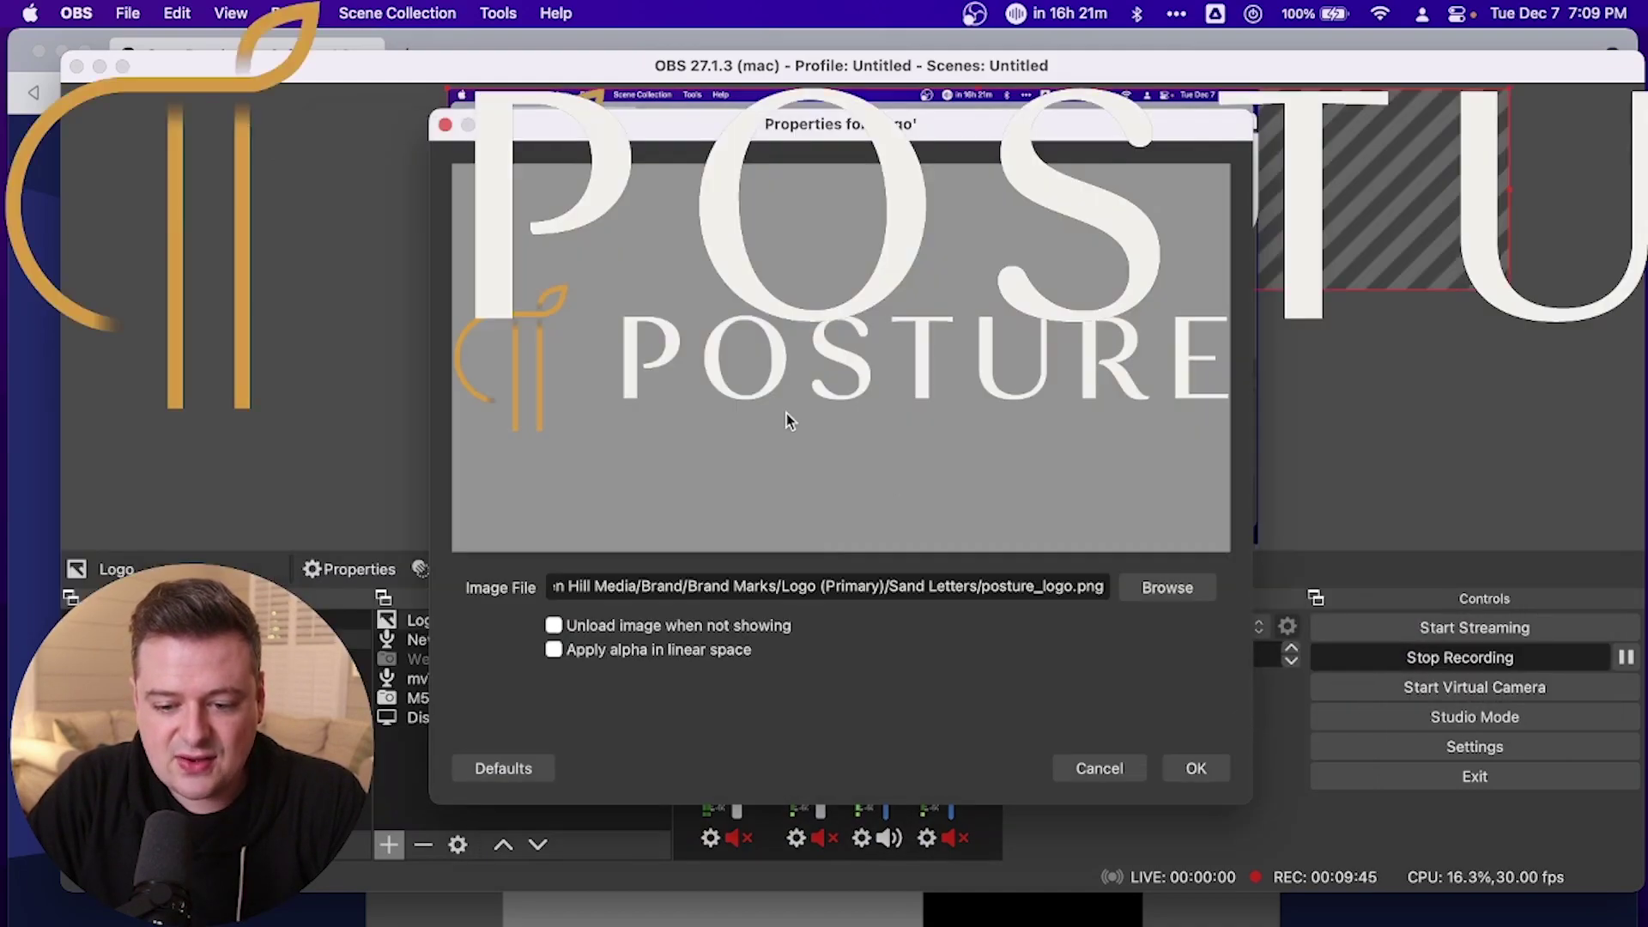
left_click(1196, 769)
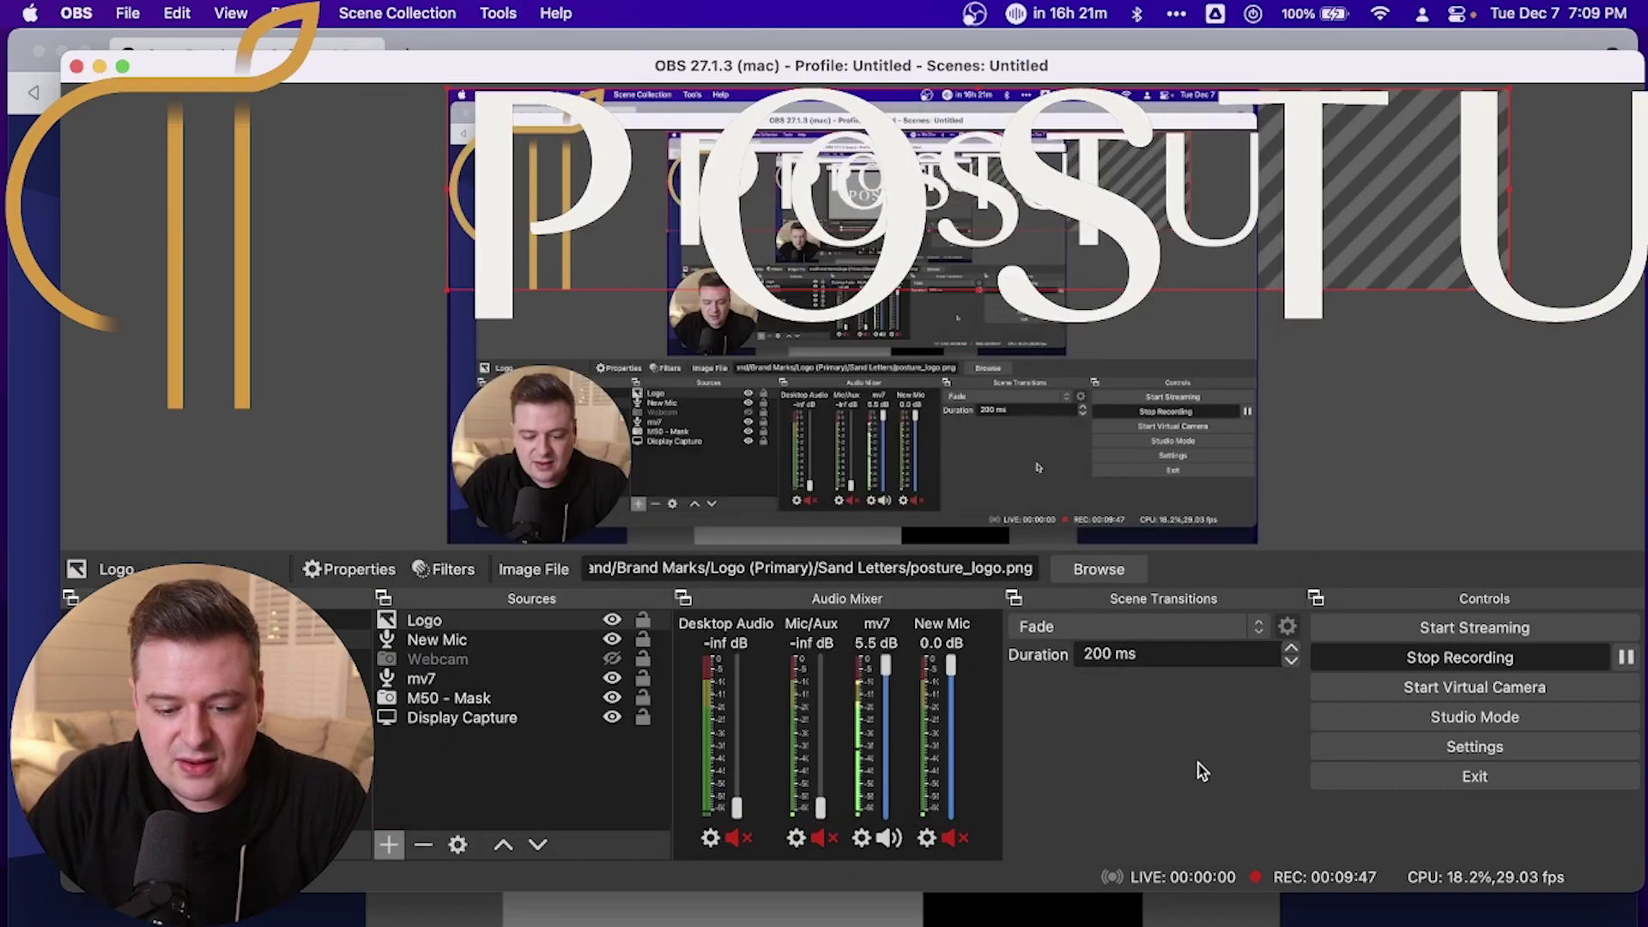
Resize the POSTURE logo to a small size in the preview's bottom-right corner.
left_click_drag(444, 89, 1189, 513)
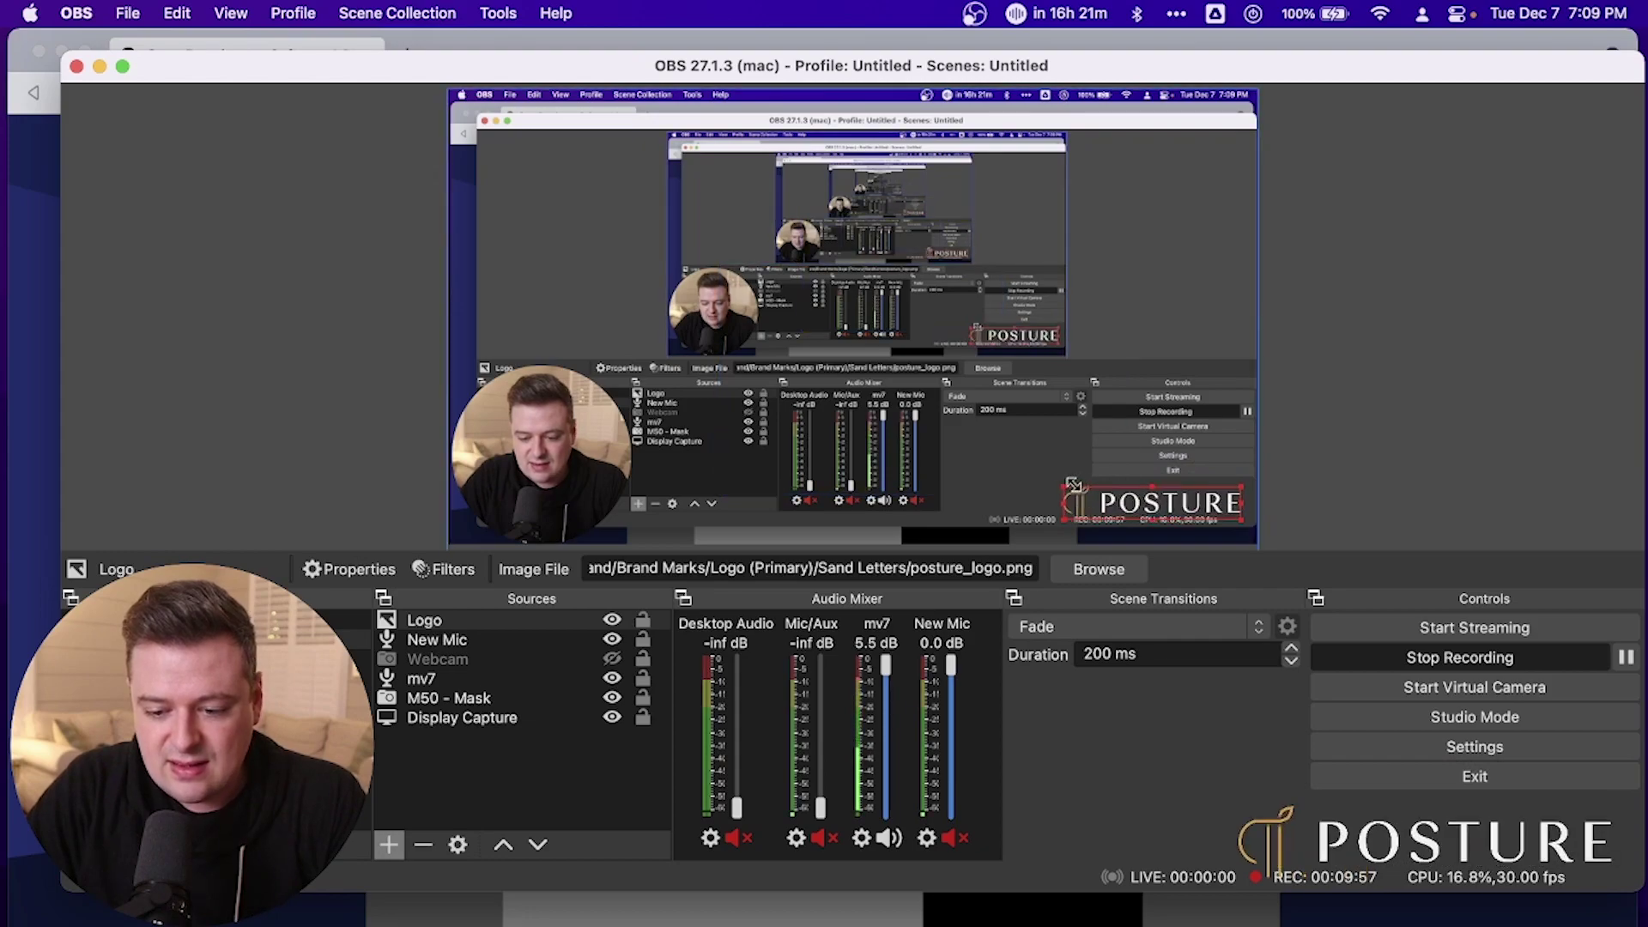
left_click_drag(1072, 485, 1057, 487)
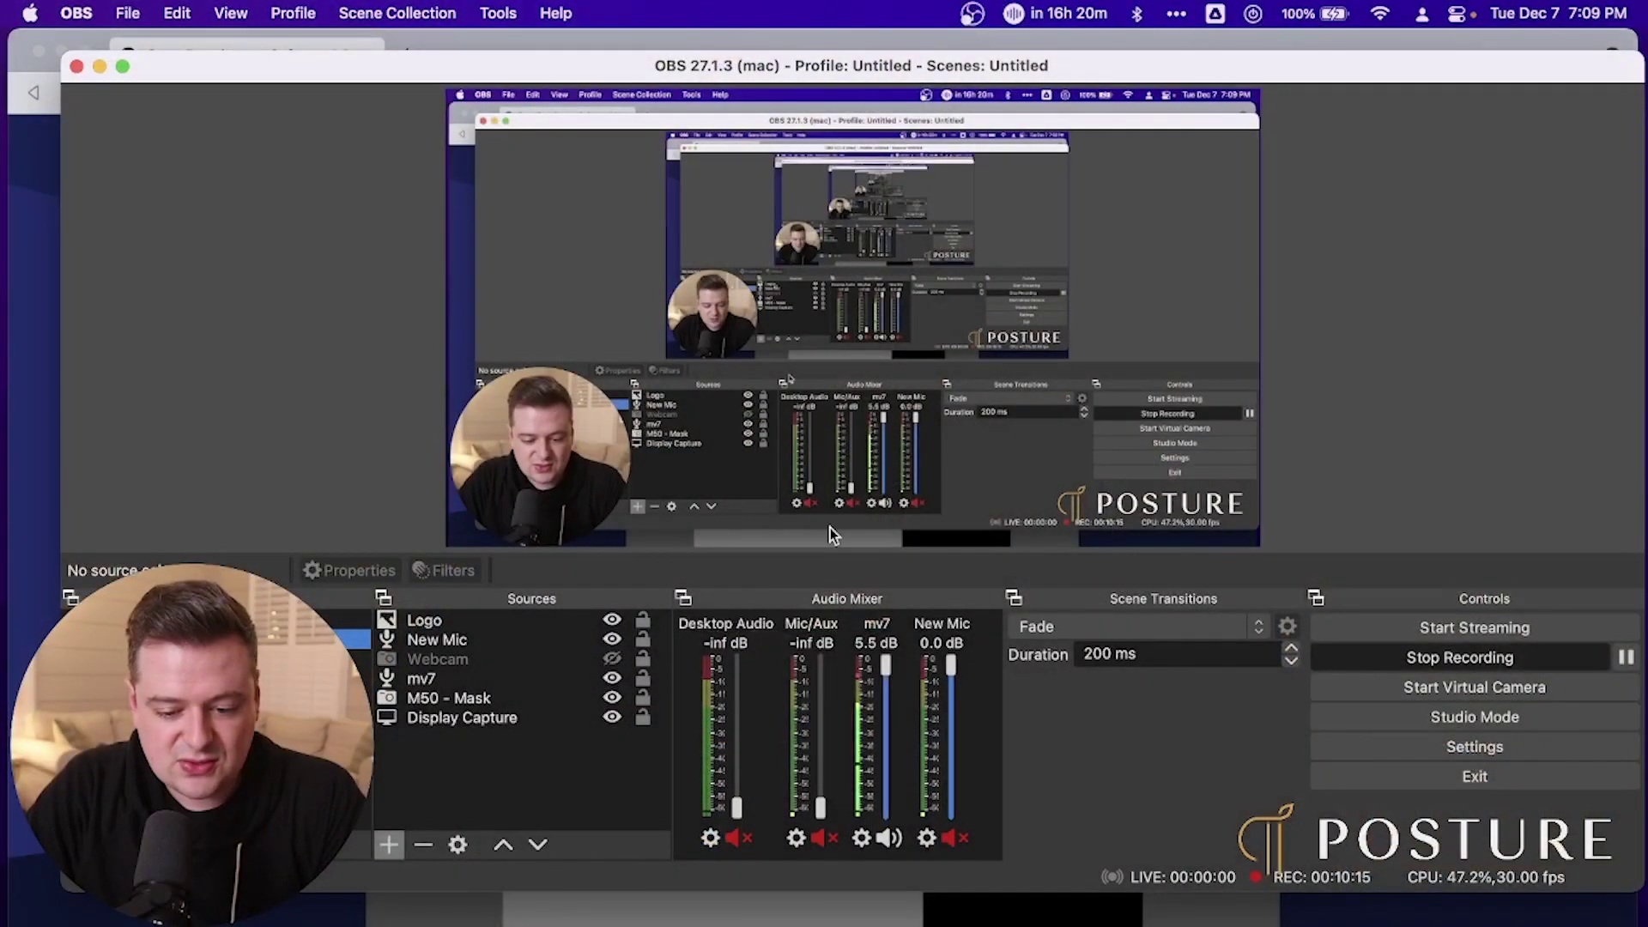
left_click(1147, 508)
right_click(1147, 508)
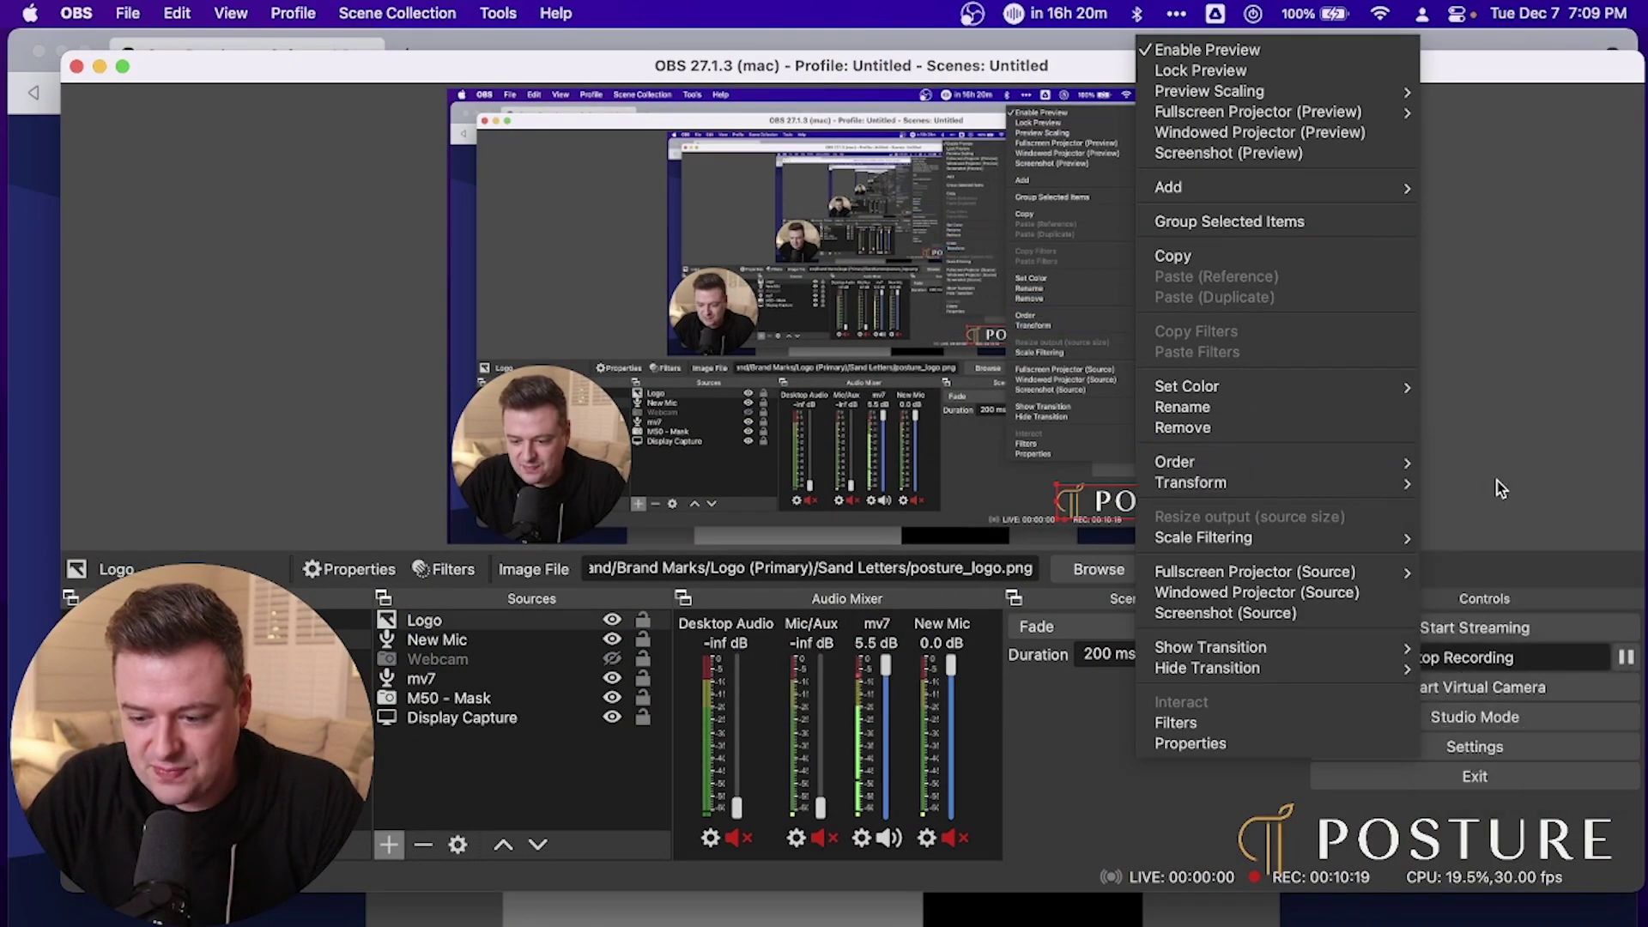
mouse_move(1408, 482)
left_click(1488, 502)
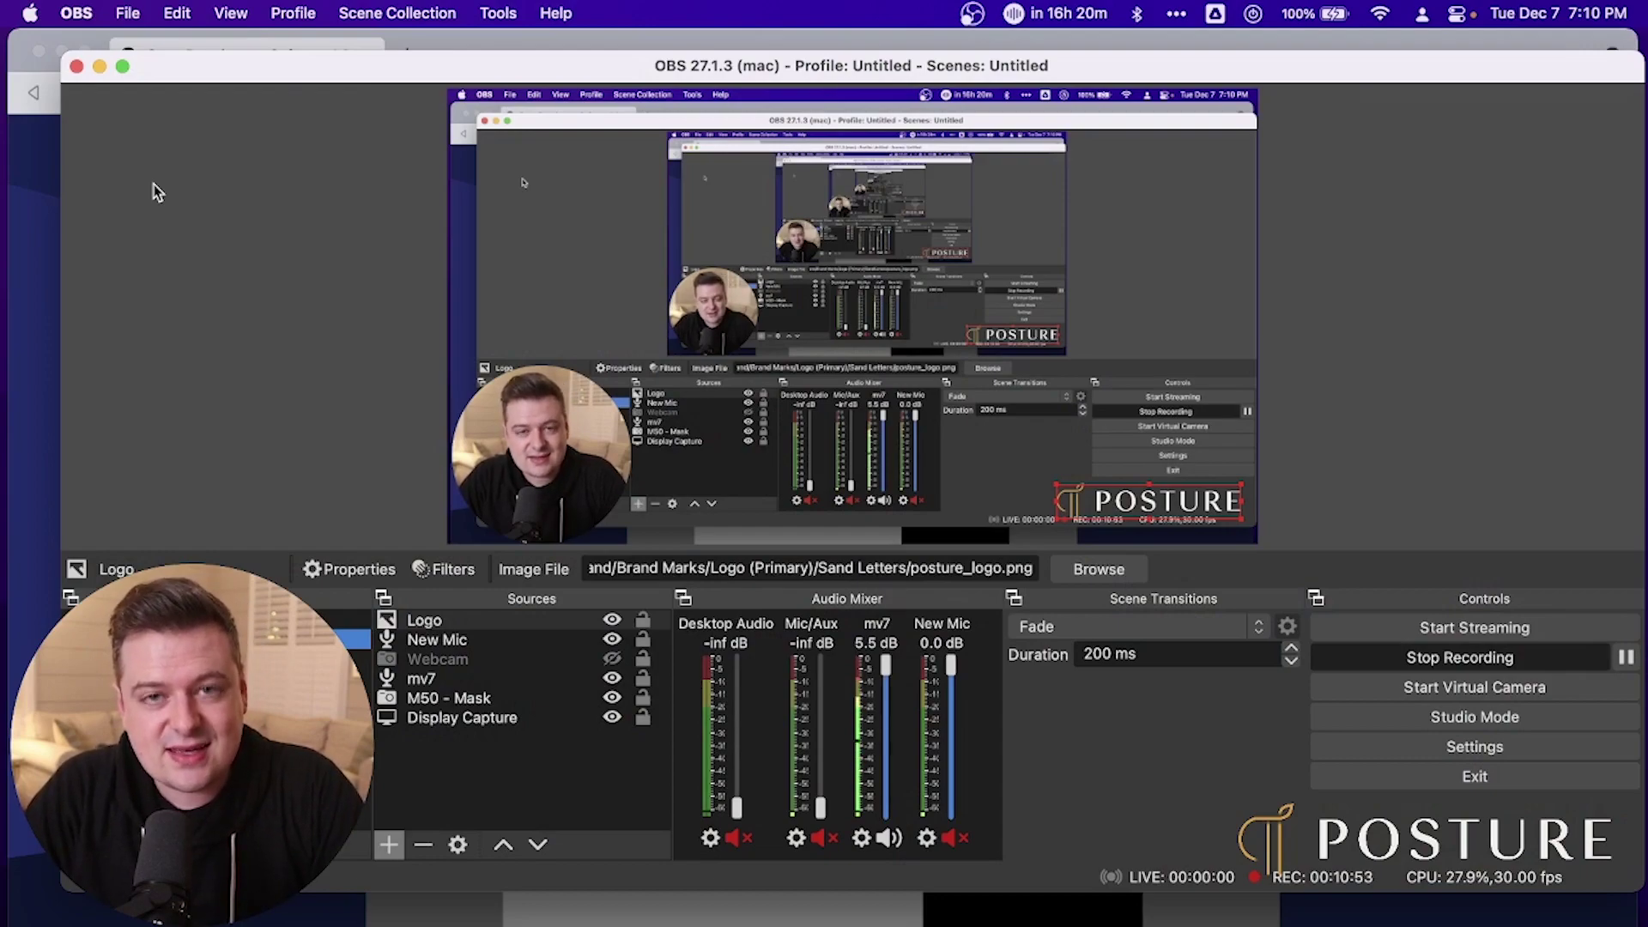
Open OBS Settings from the Controls dock after checking the menu bar.
left_click(127, 12)
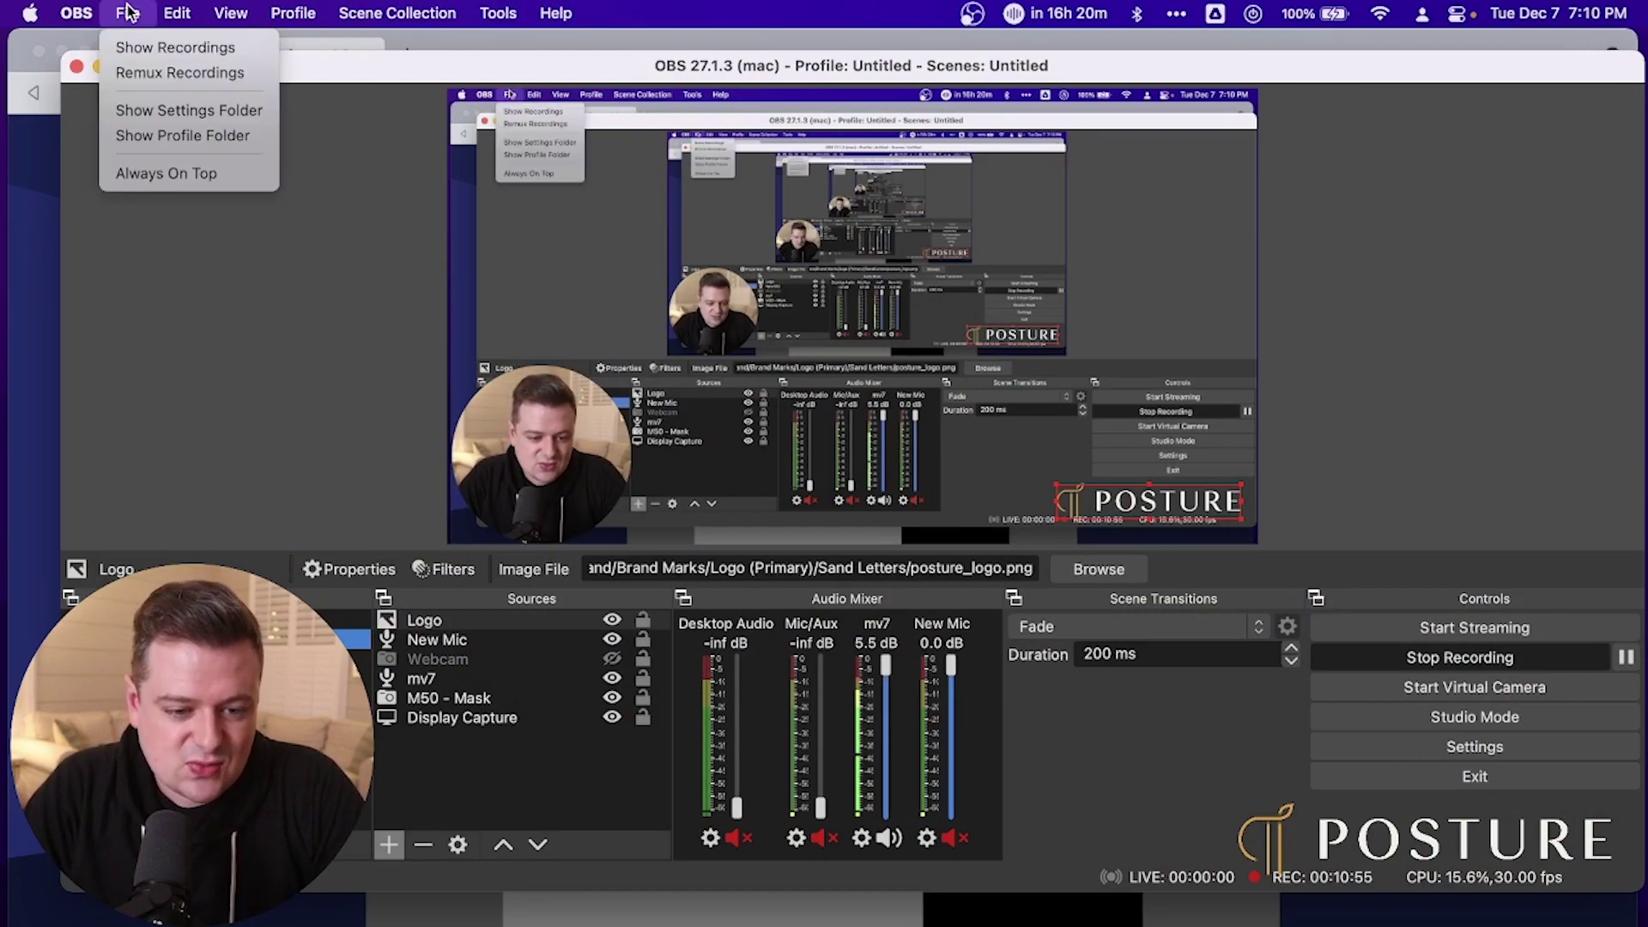
left_click(127, 12)
left_click(77, 12)
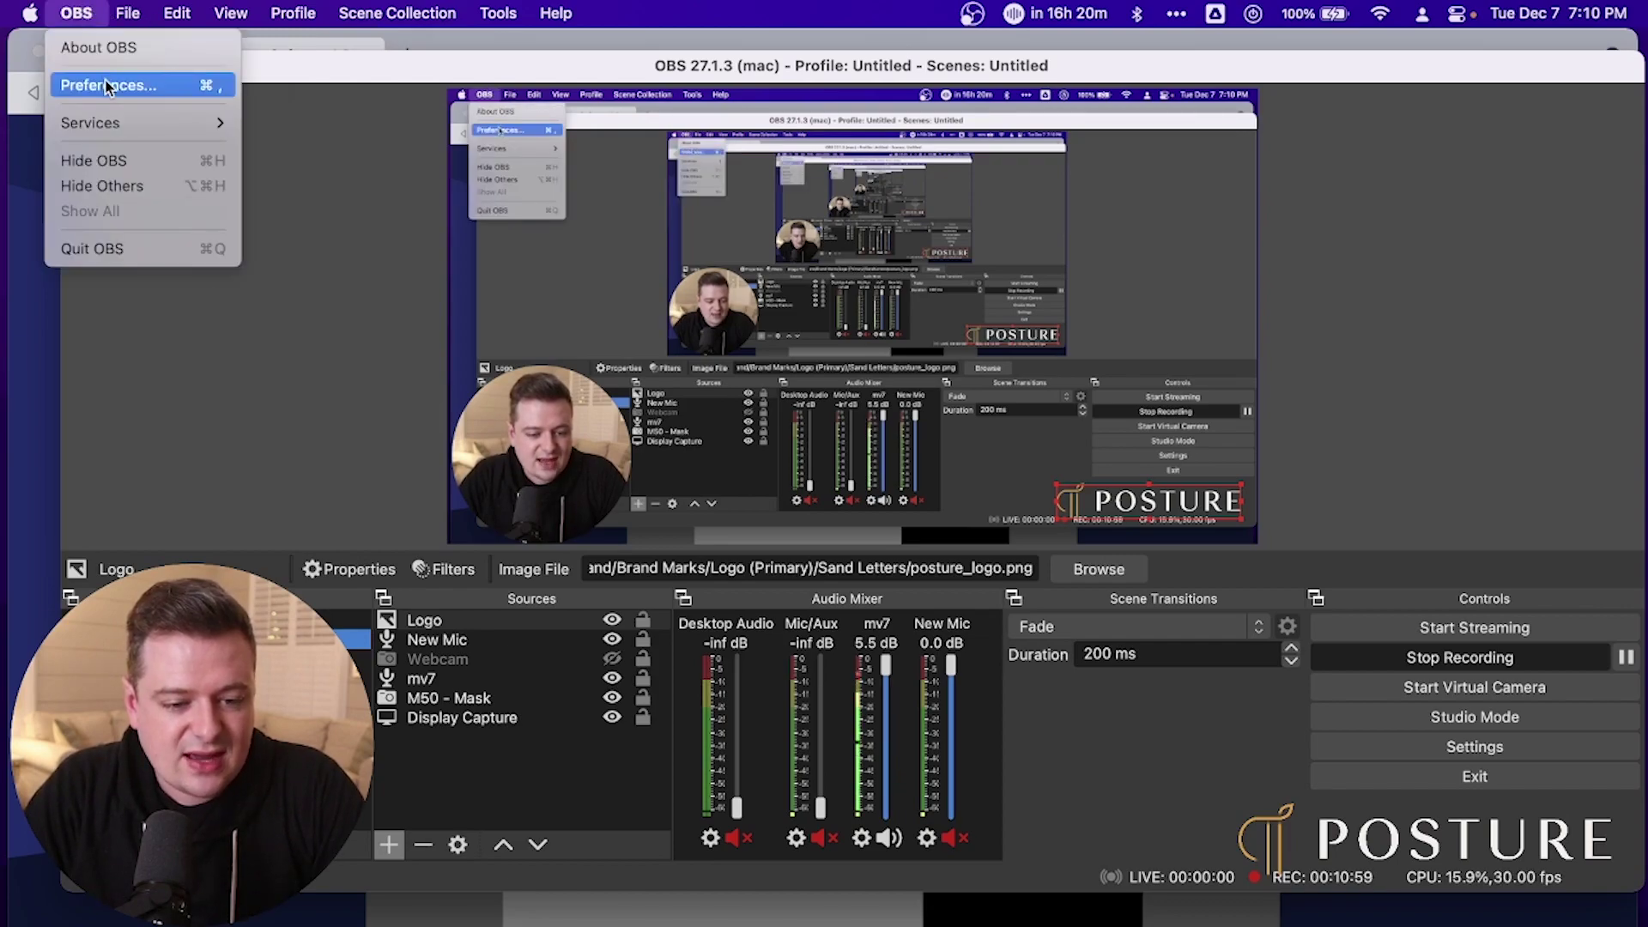
left_click(184, 286)
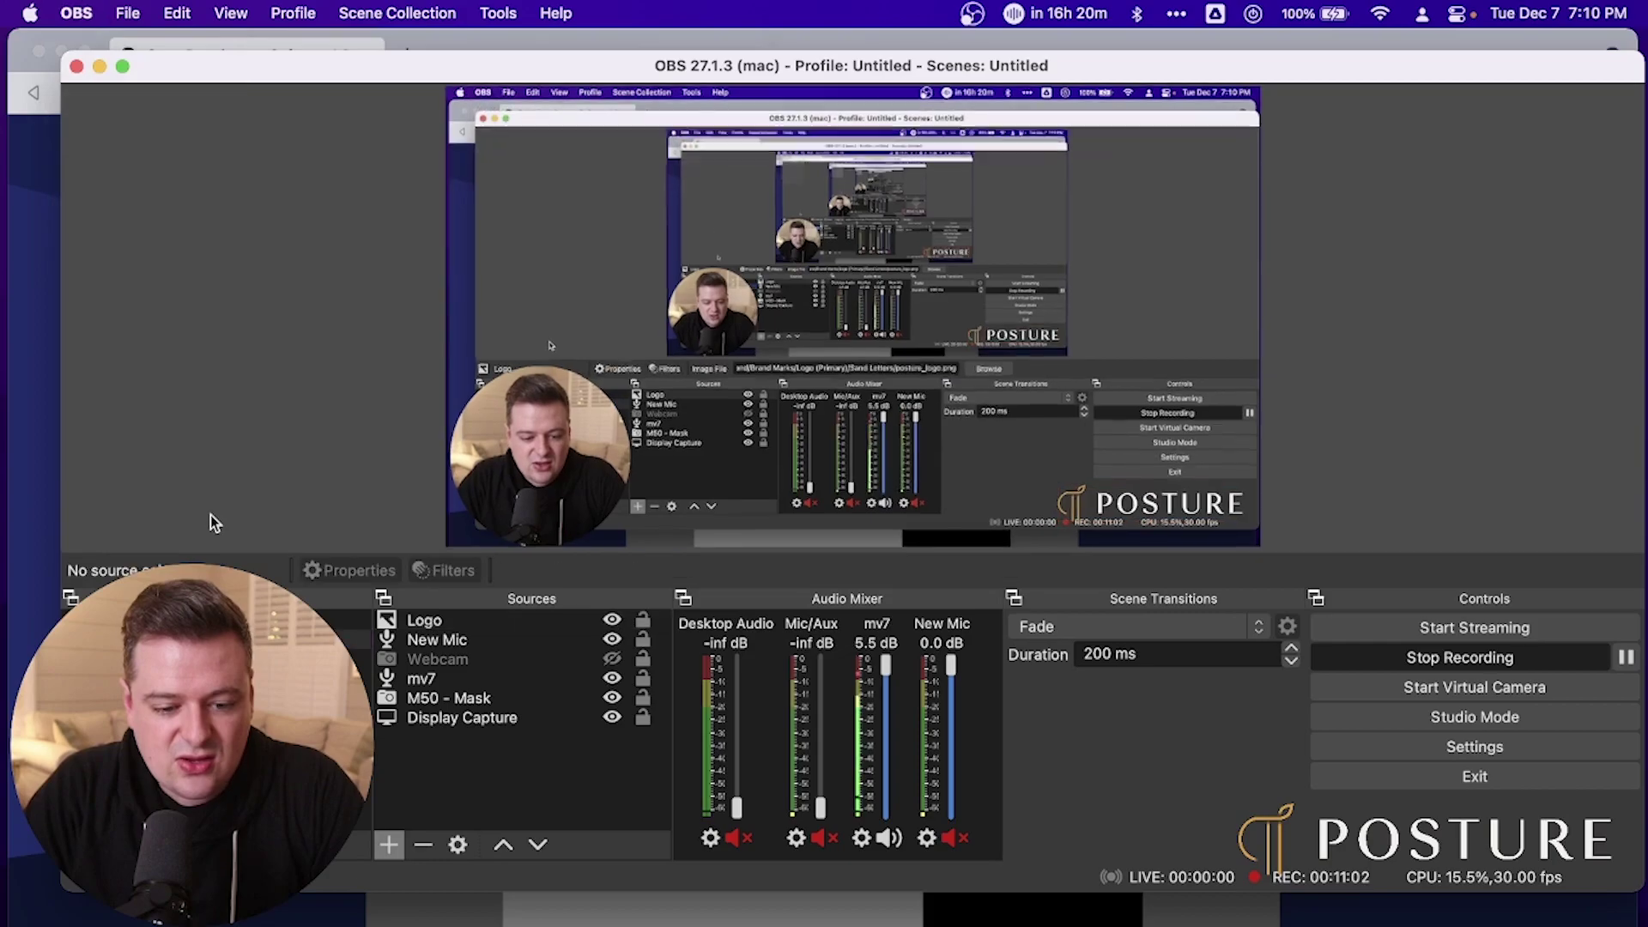
left_click(1482, 748)
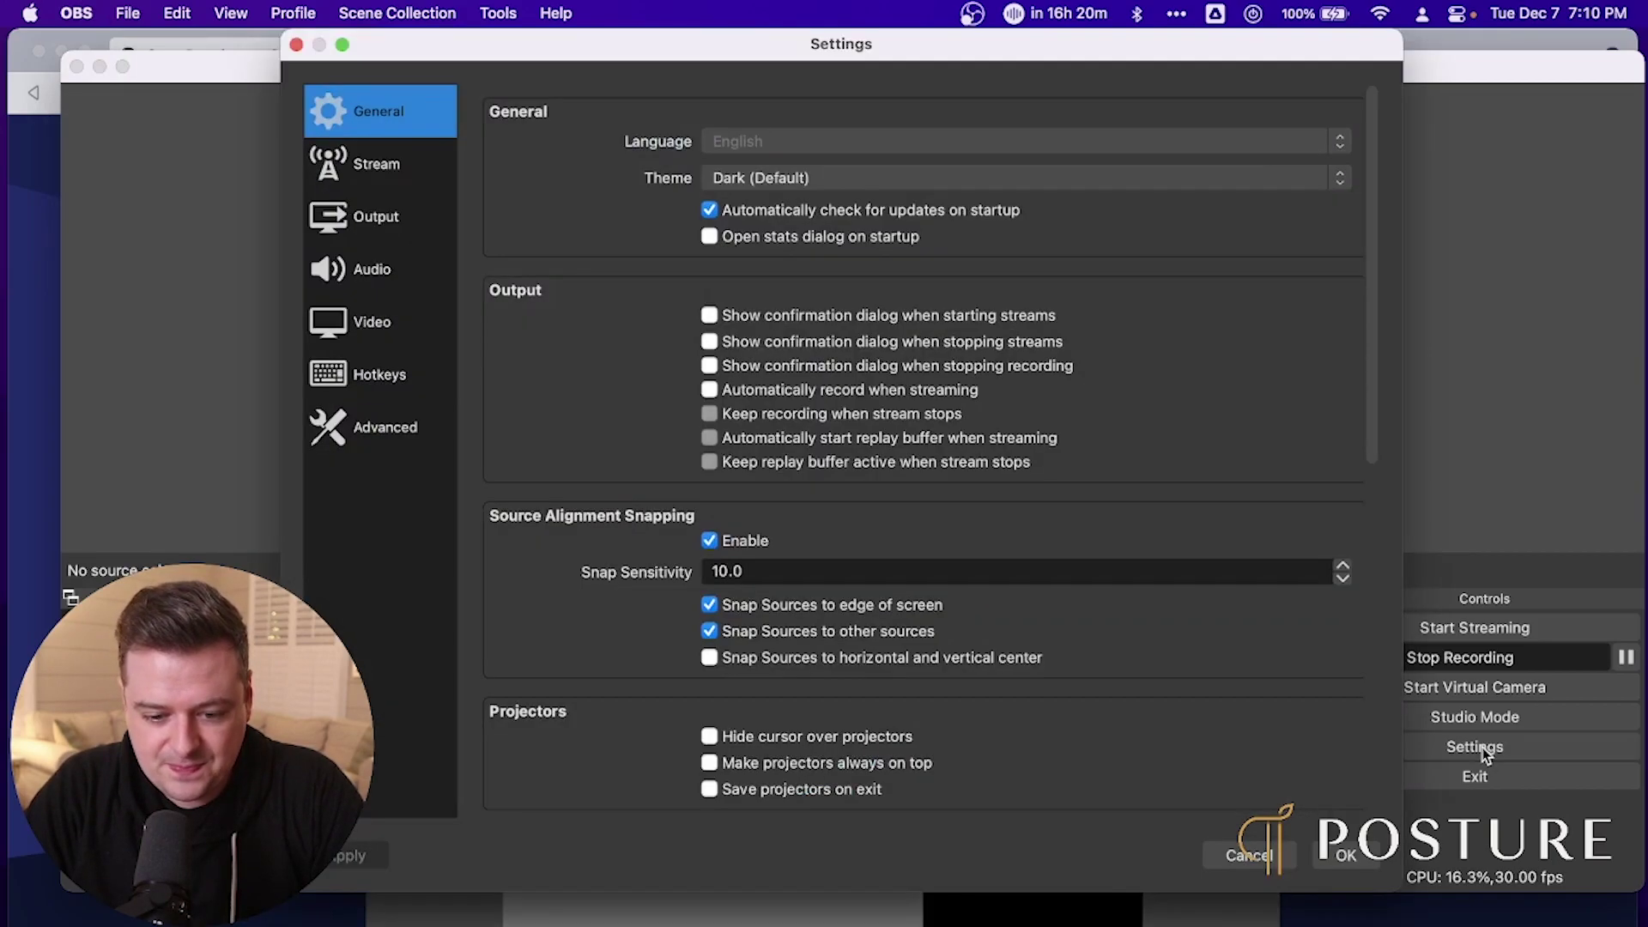
left_click_drag(653, 58, 625, 69)
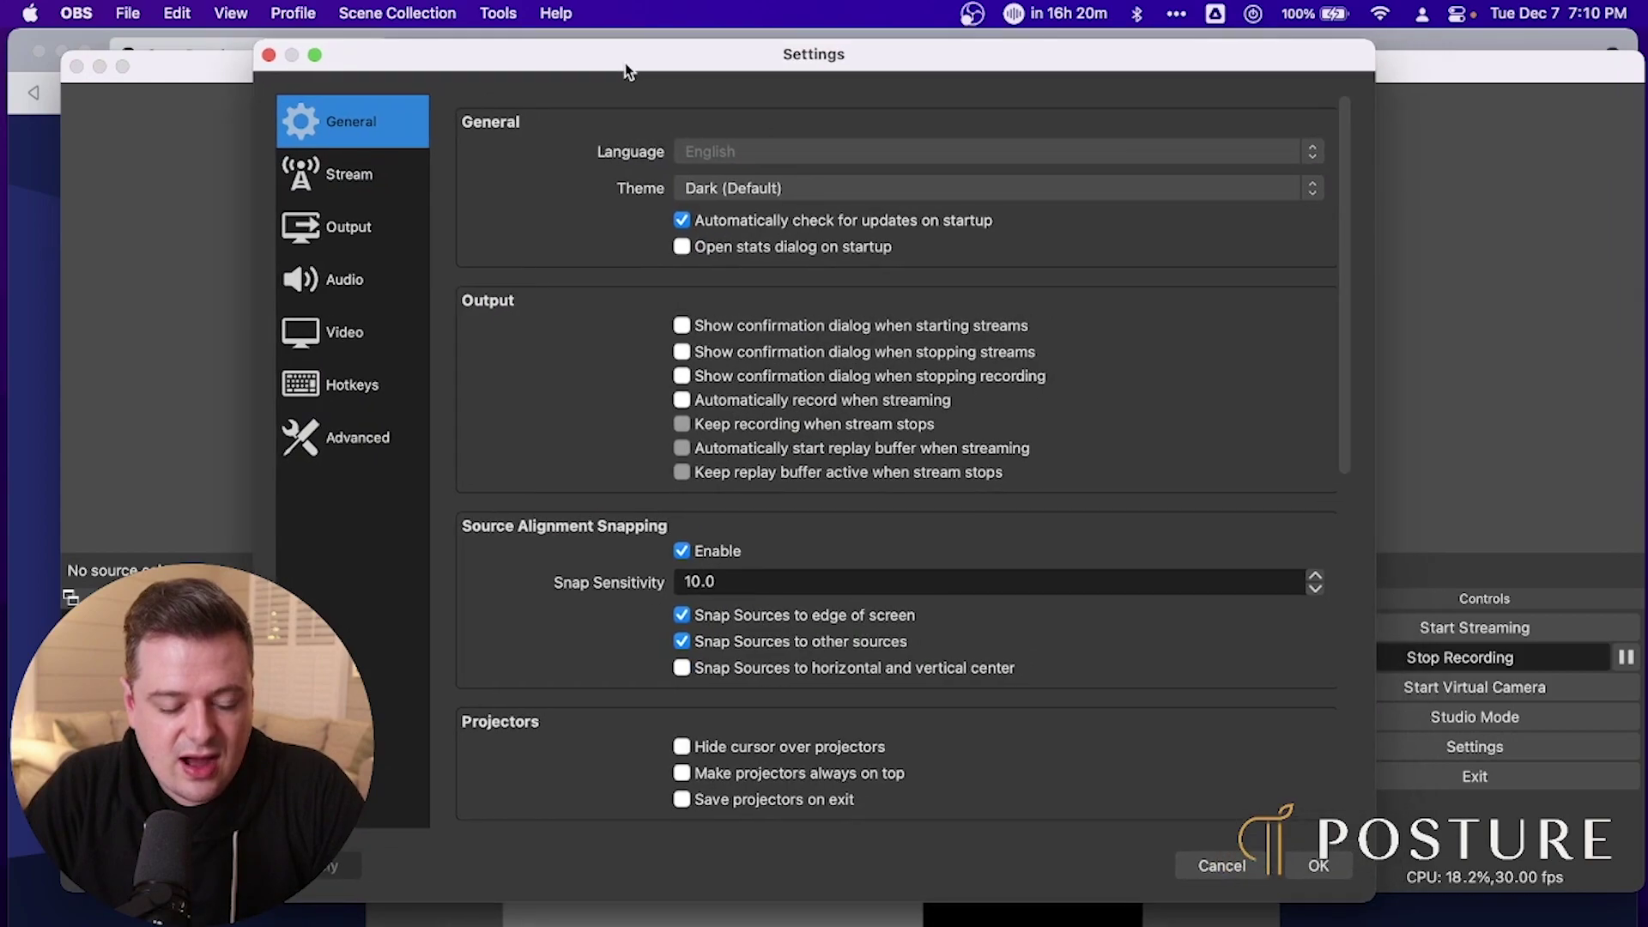
Review the Output page's bitrate and recording options, then view the Video page (1920x1080 canvas, 1280x720, 30 FPS).
left_click(343, 229)
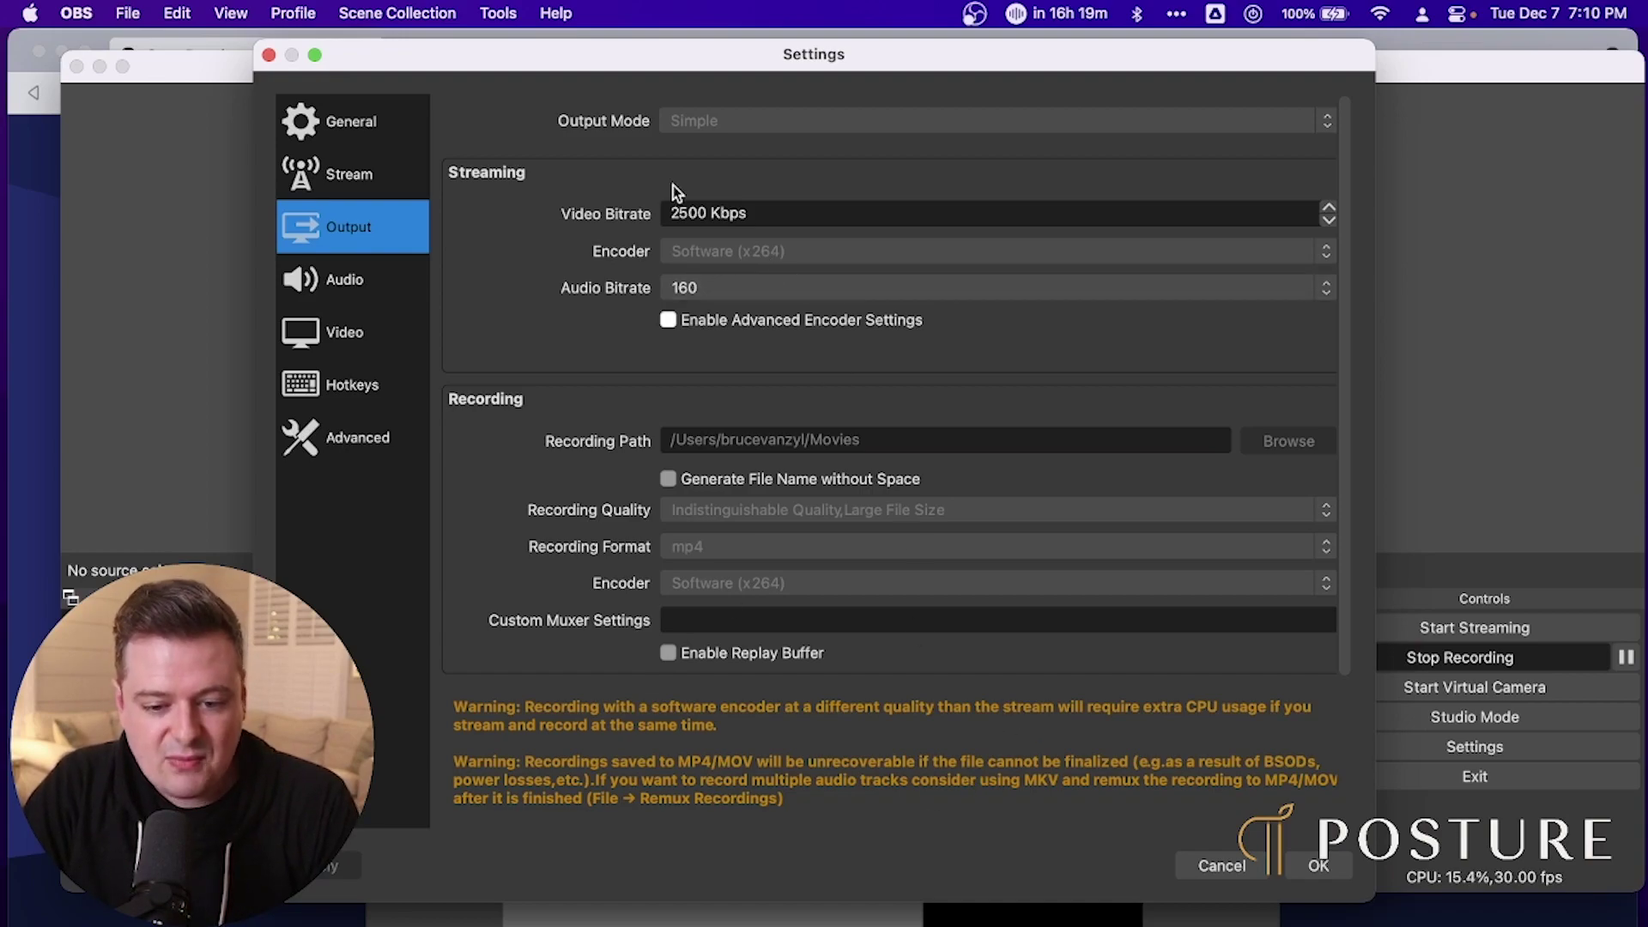
scroll(678, 213, "up", 2)
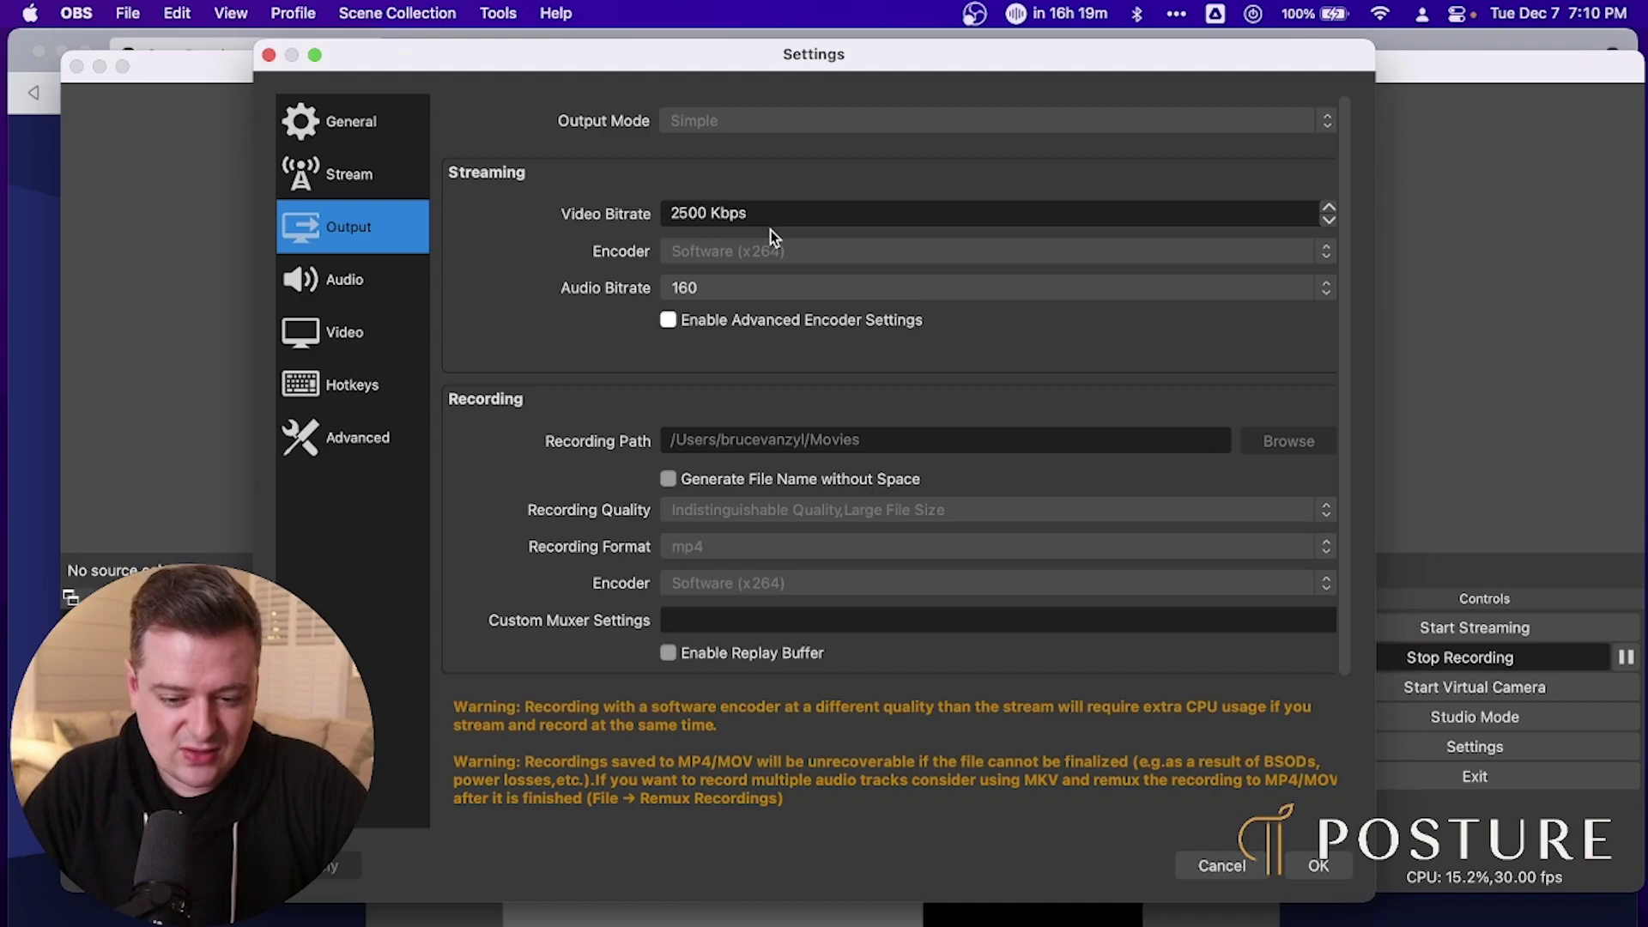
scroll(823, 411, "down", 3)
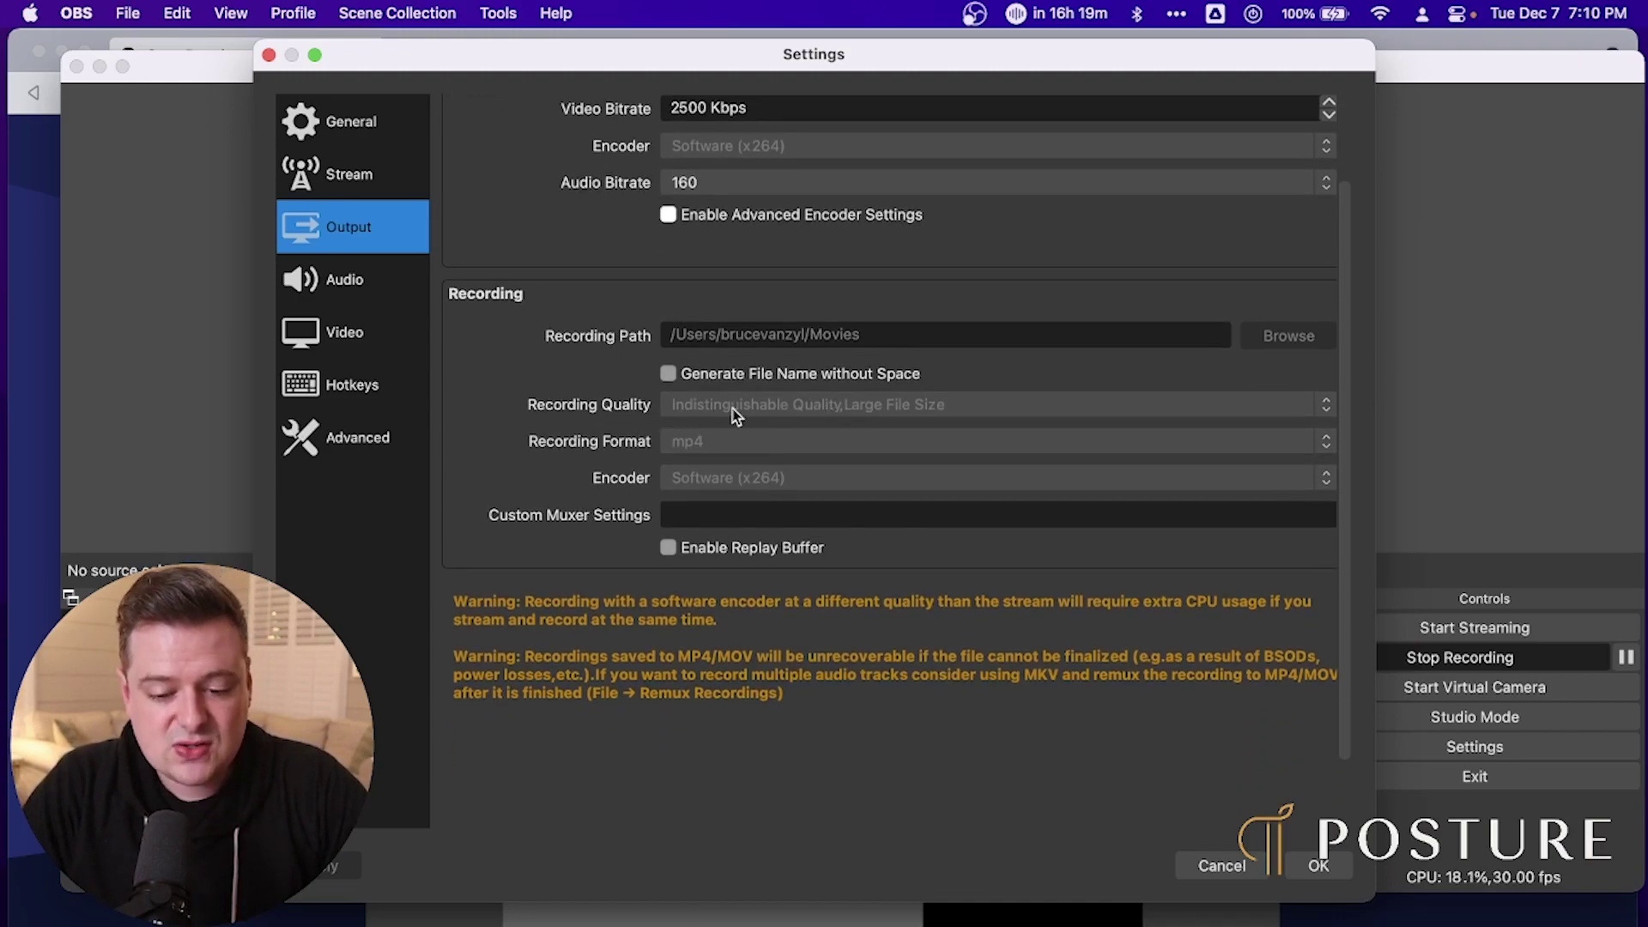
left_click(789, 407)
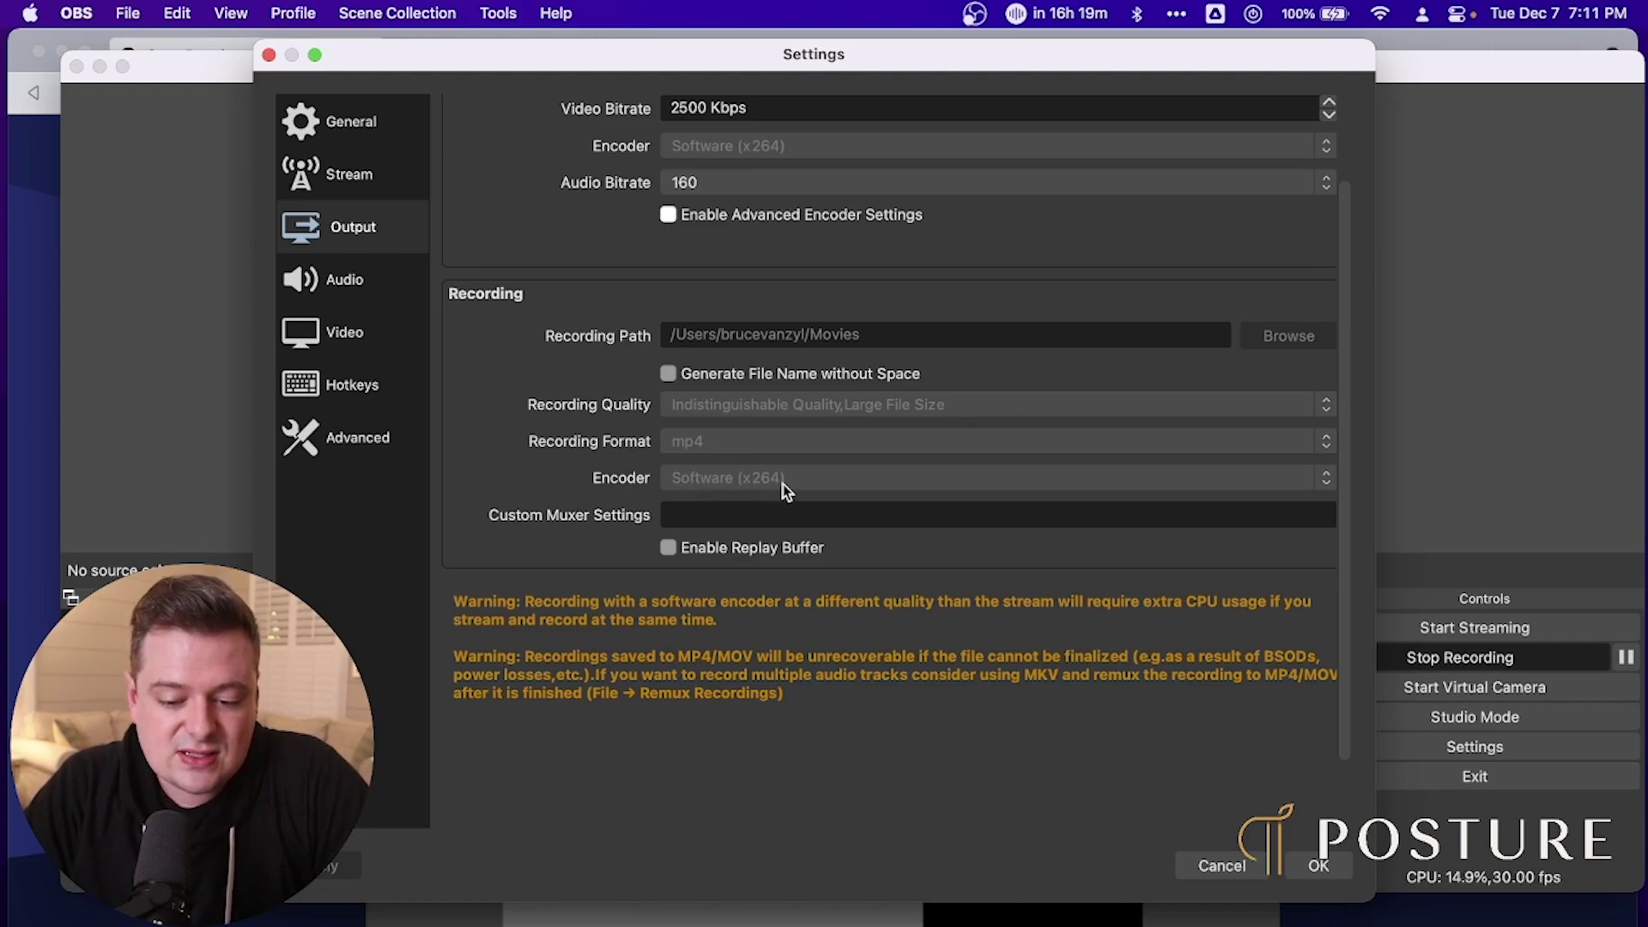
scroll(783, 485, "down", 2)
scroll(788, 491, "up", 1)
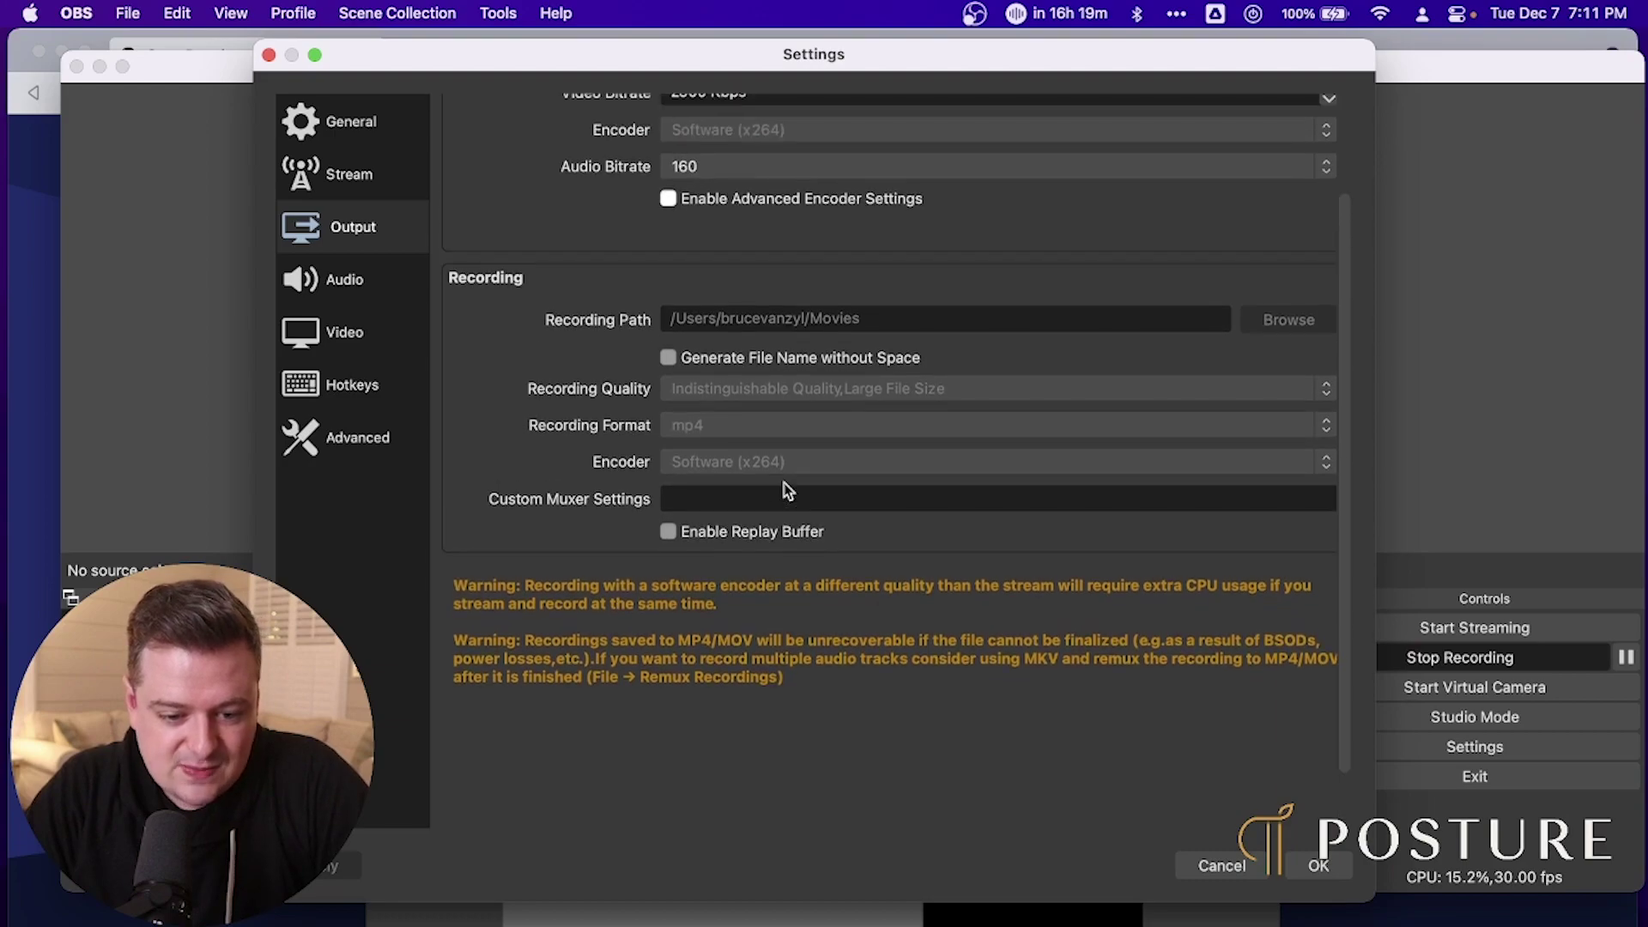
left_click(357, 338)
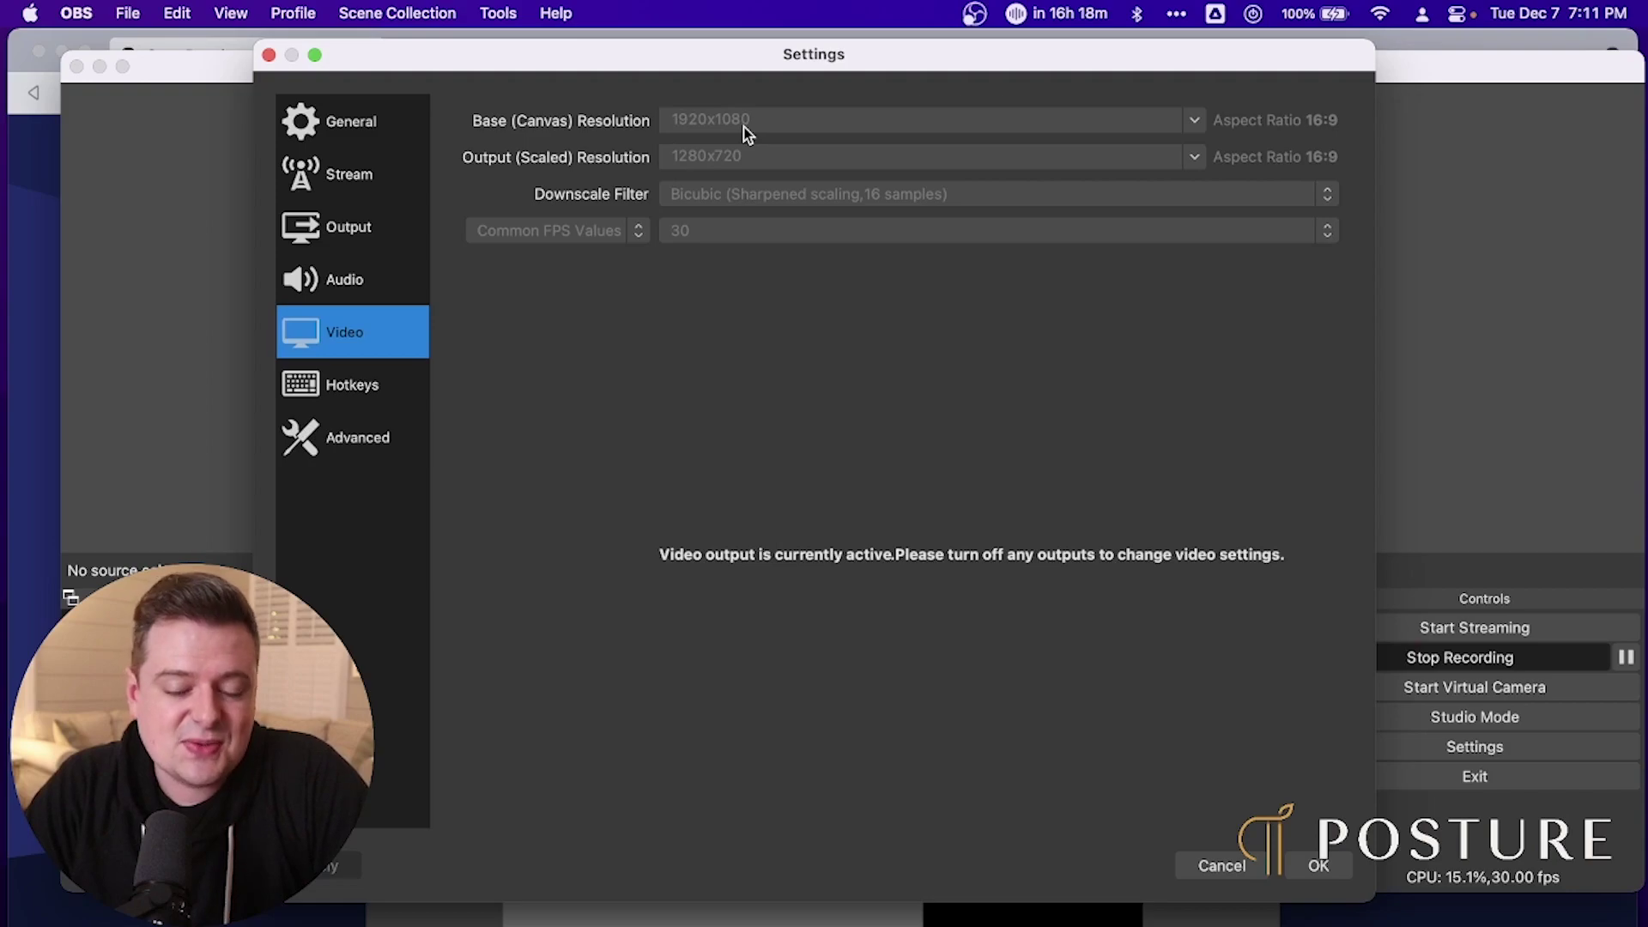
left_click(348, 279)
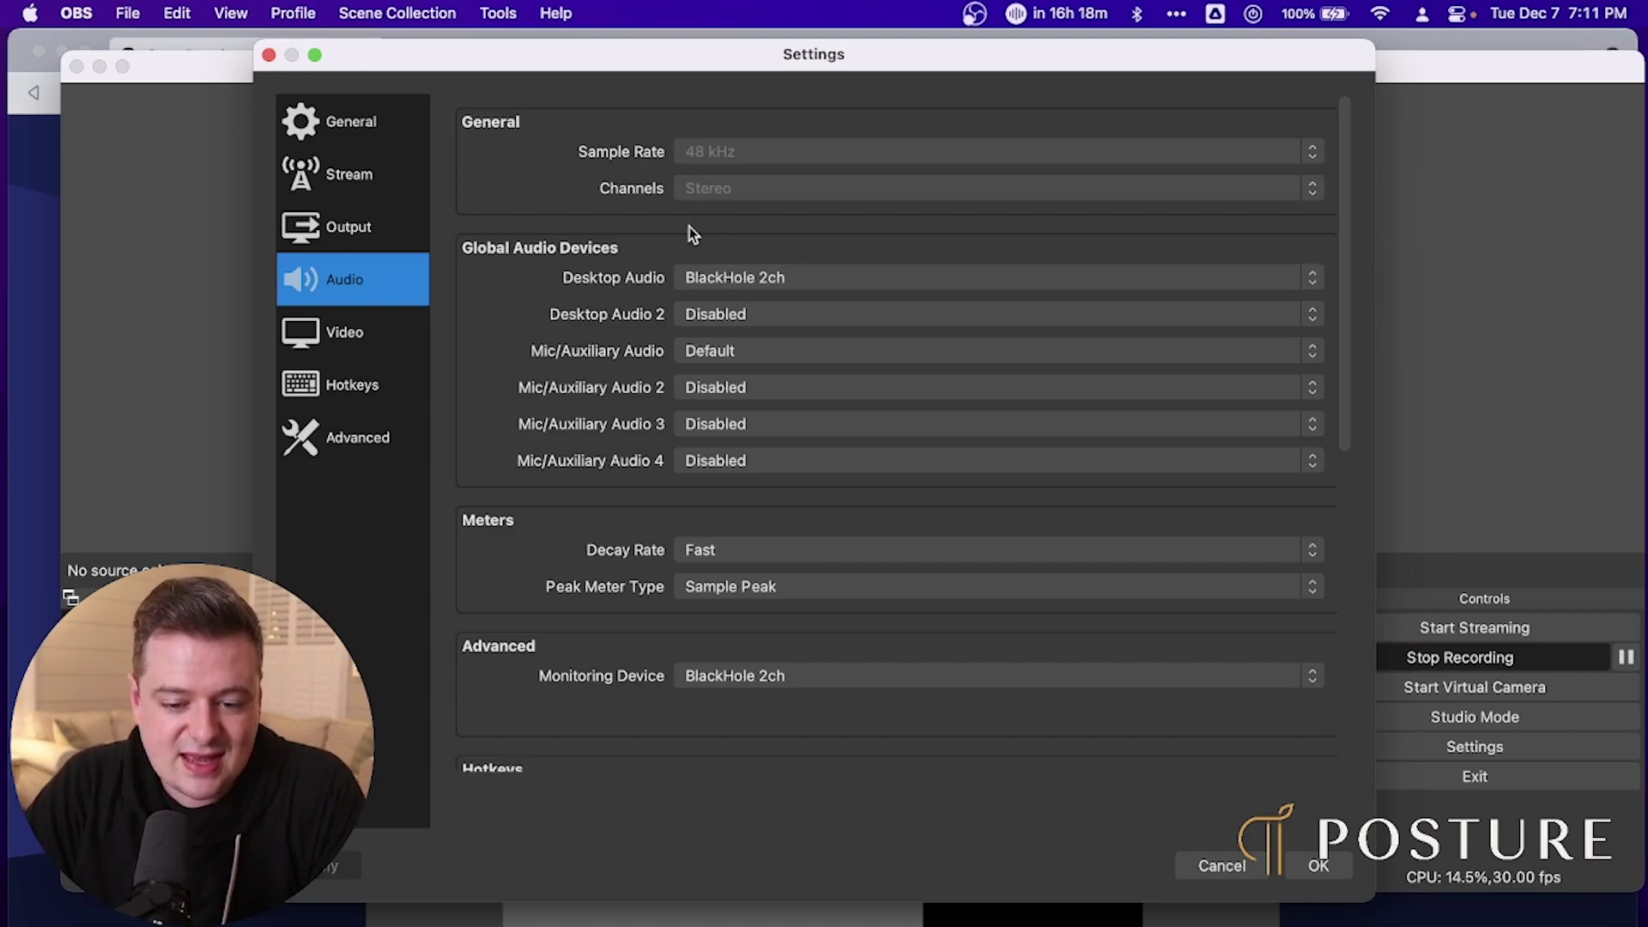
left_click(361, 342)
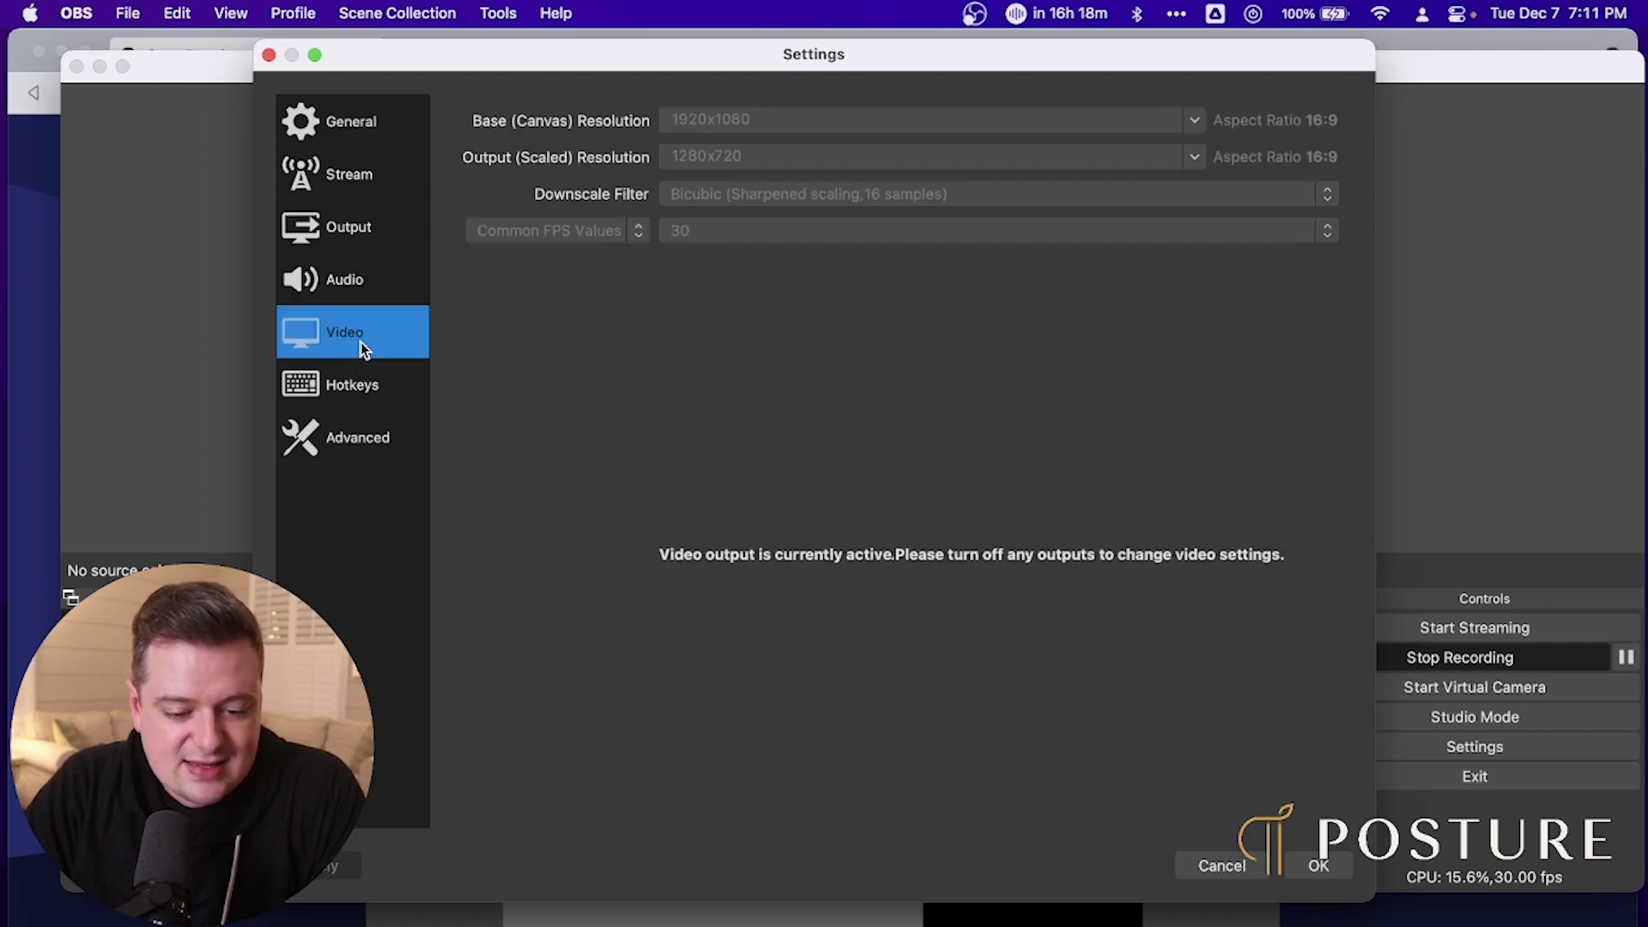
left_click(364, 228)
scroll(533, 251, "up", 3)
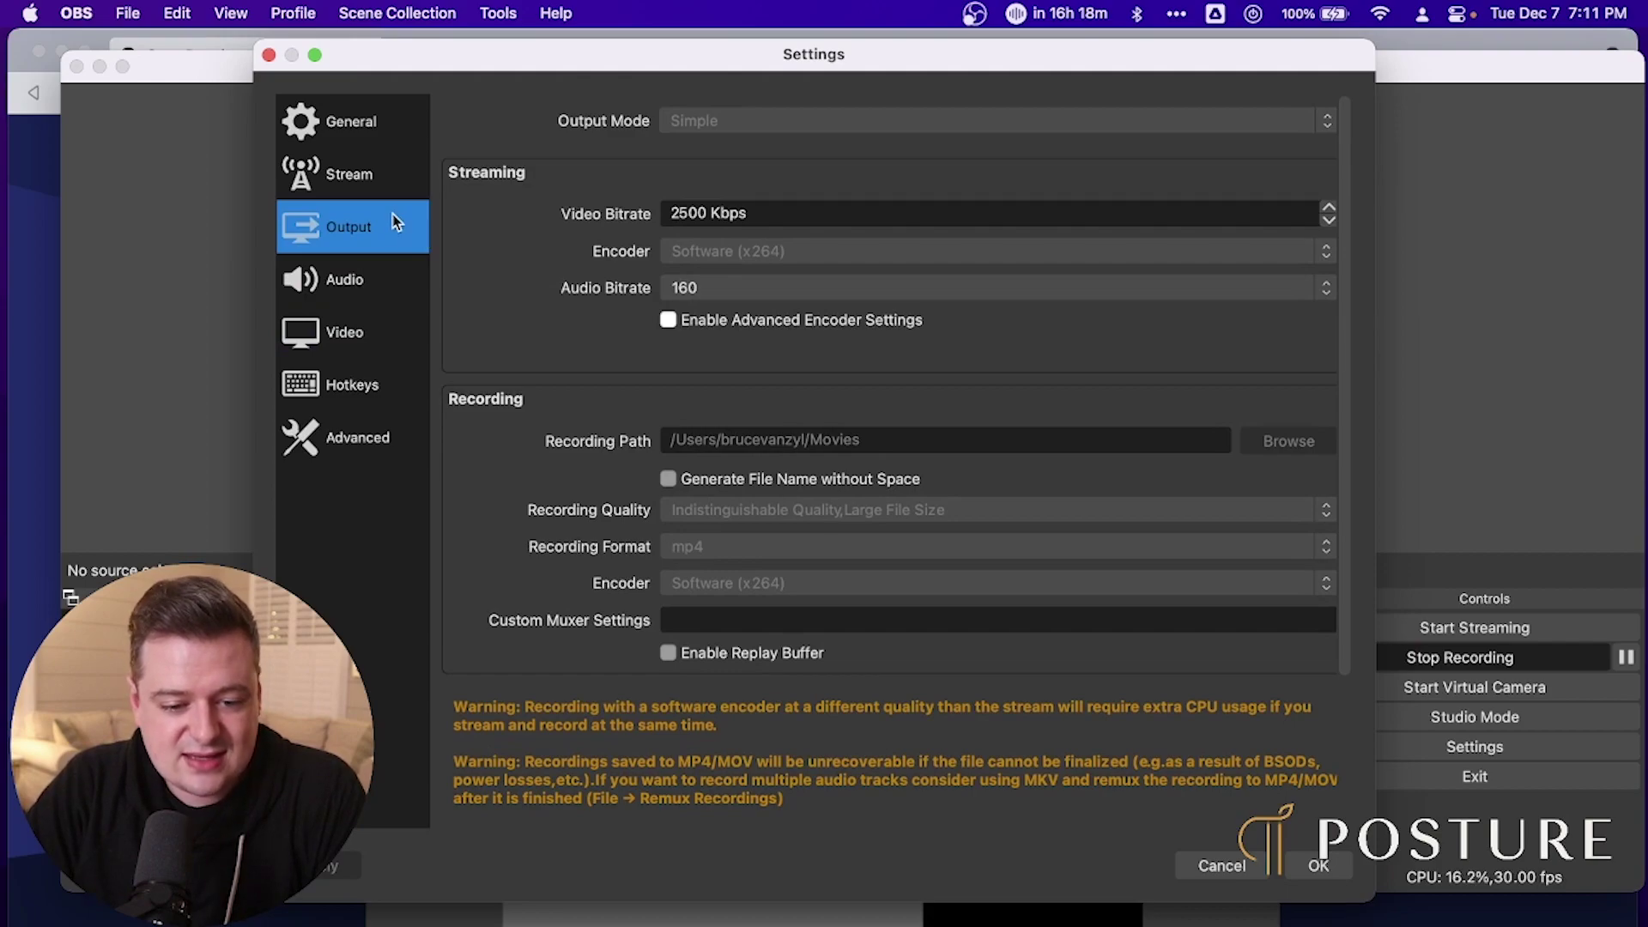
Cancel Settings, leaving the service on Twitch, and hide the Logo source from the scene.
left_click(368, 176)
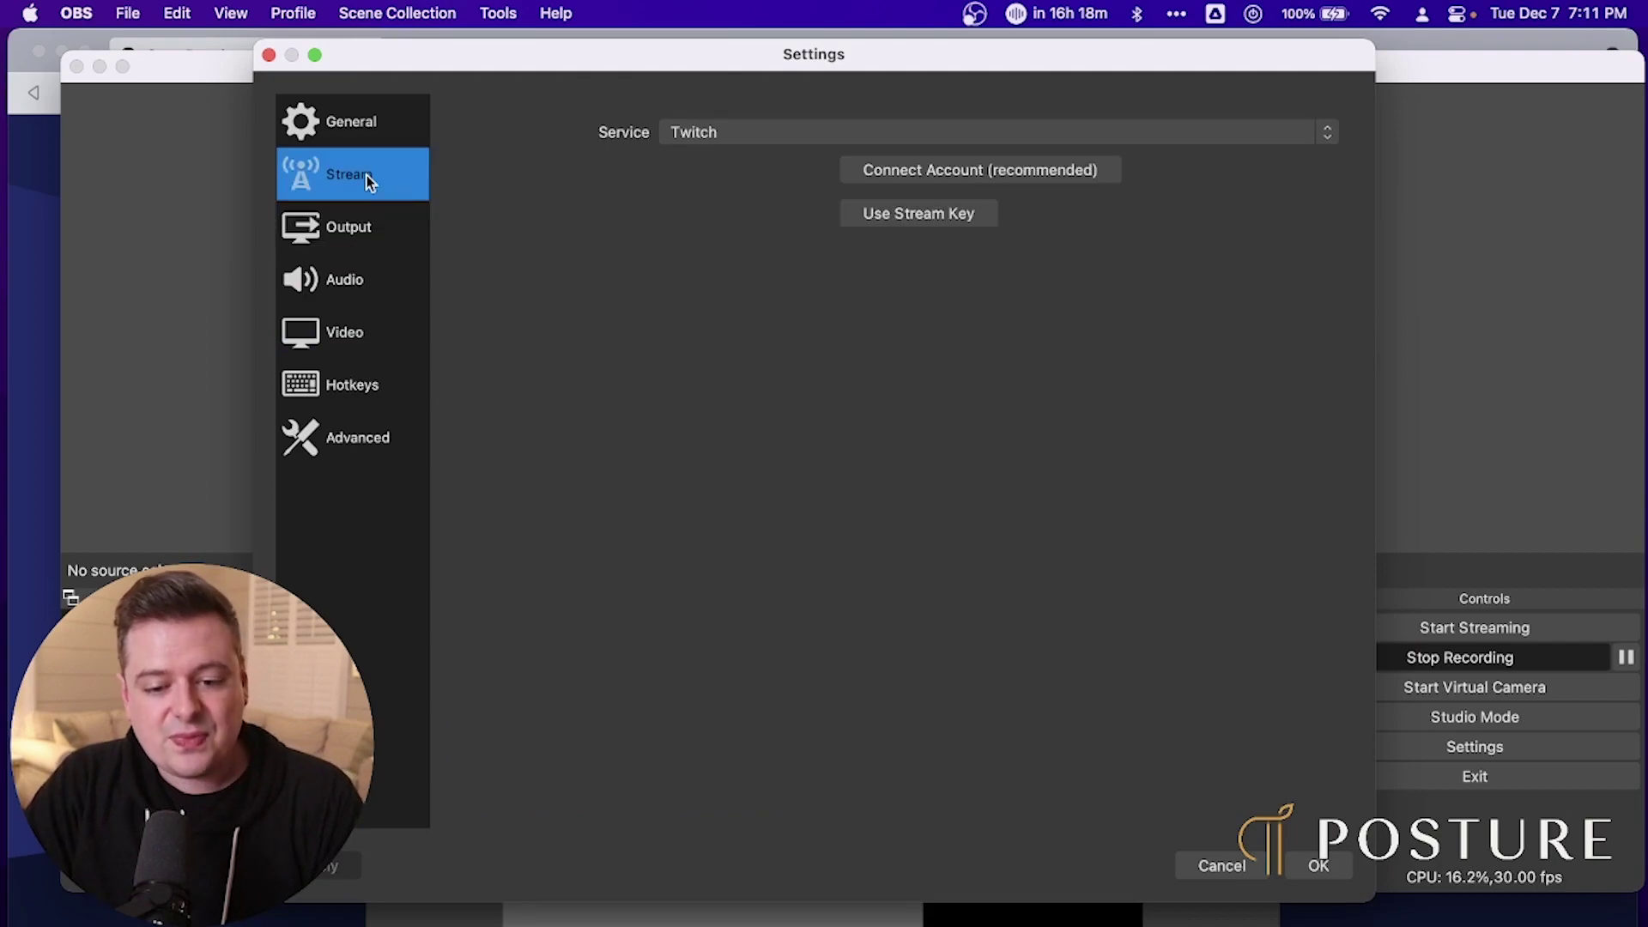
left_click(744, 136)
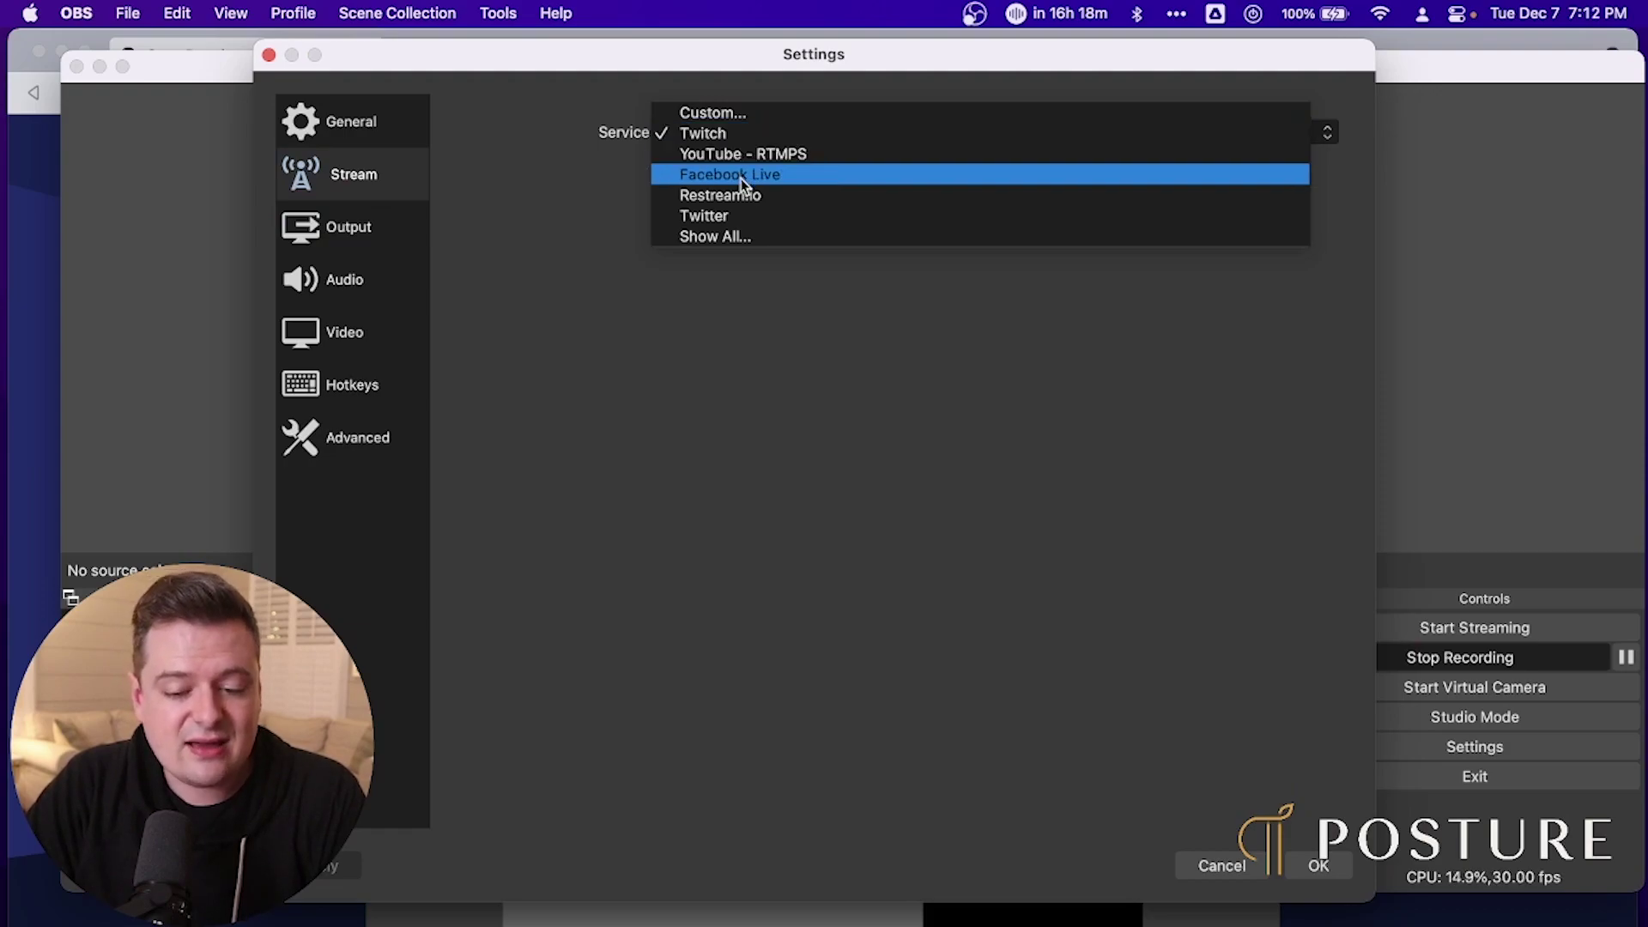
left_click(779, 335)
left_click(1222, 866)
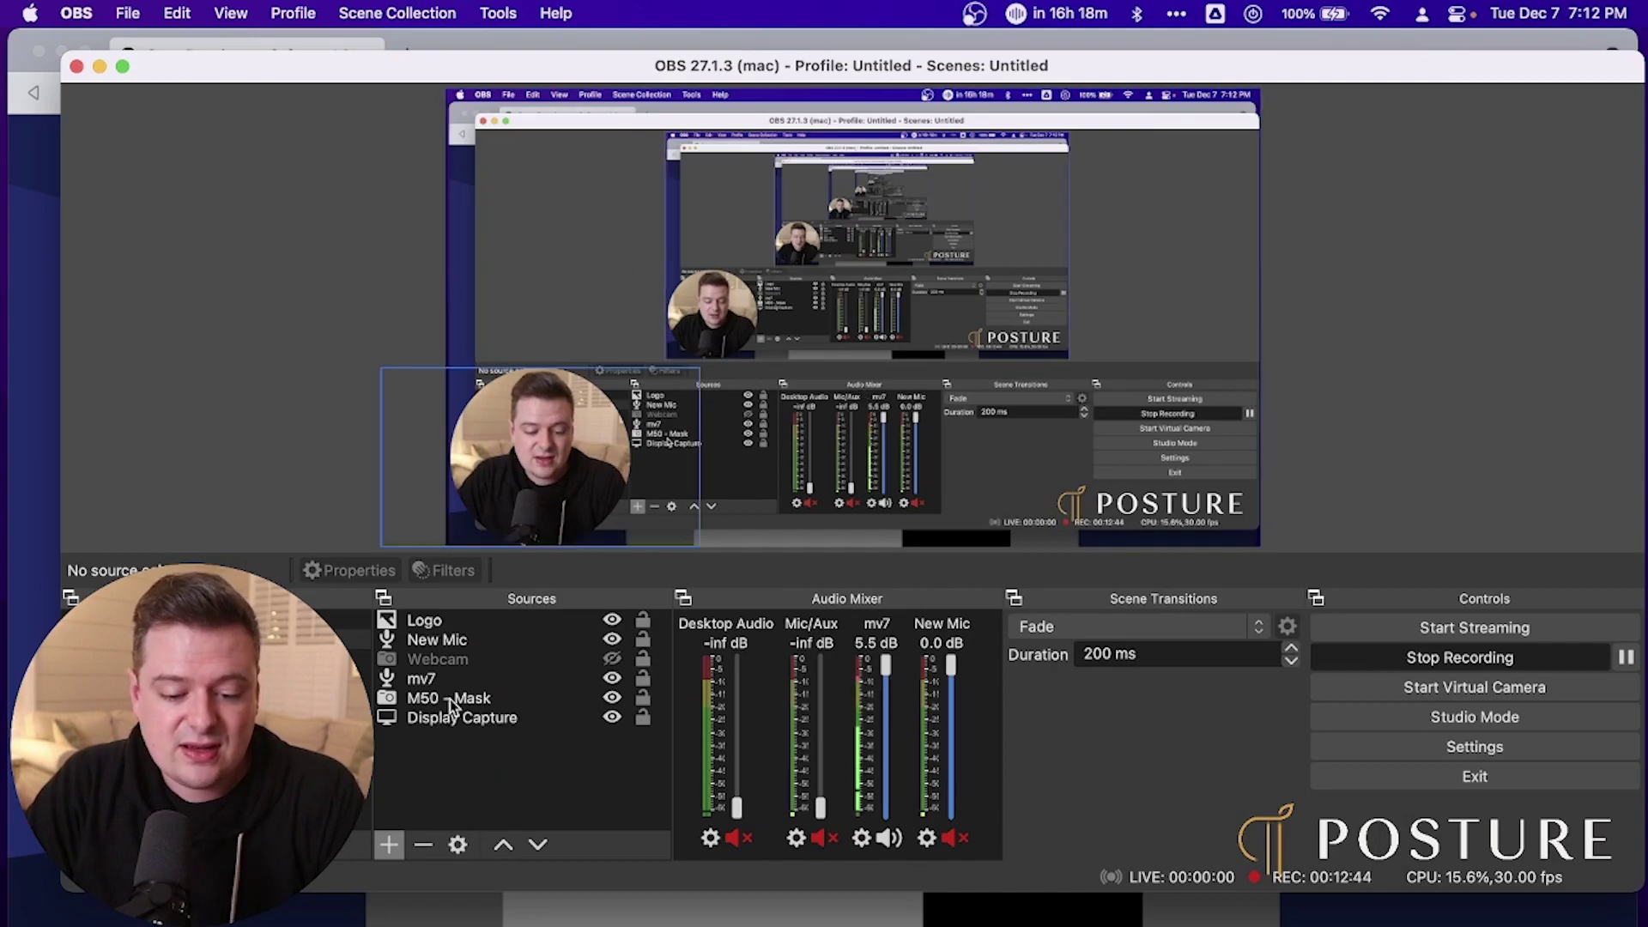
left_click(612, 621)
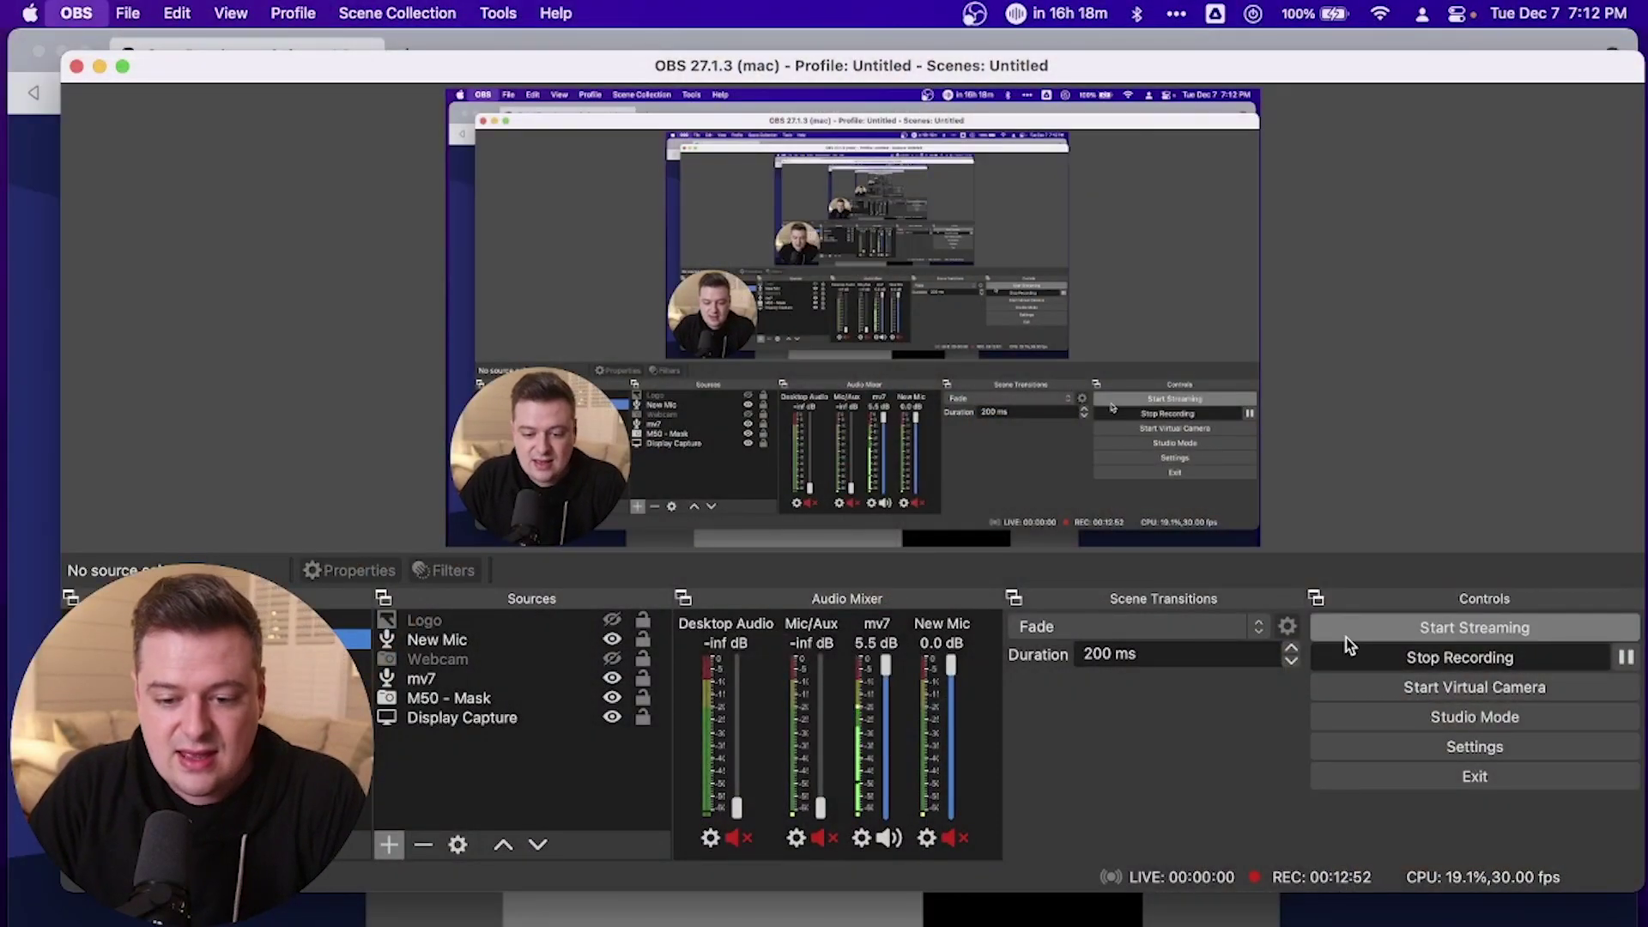
Set the Stream service to Facebook Live and open Live Producer to get a stream key.
key("super+comma")
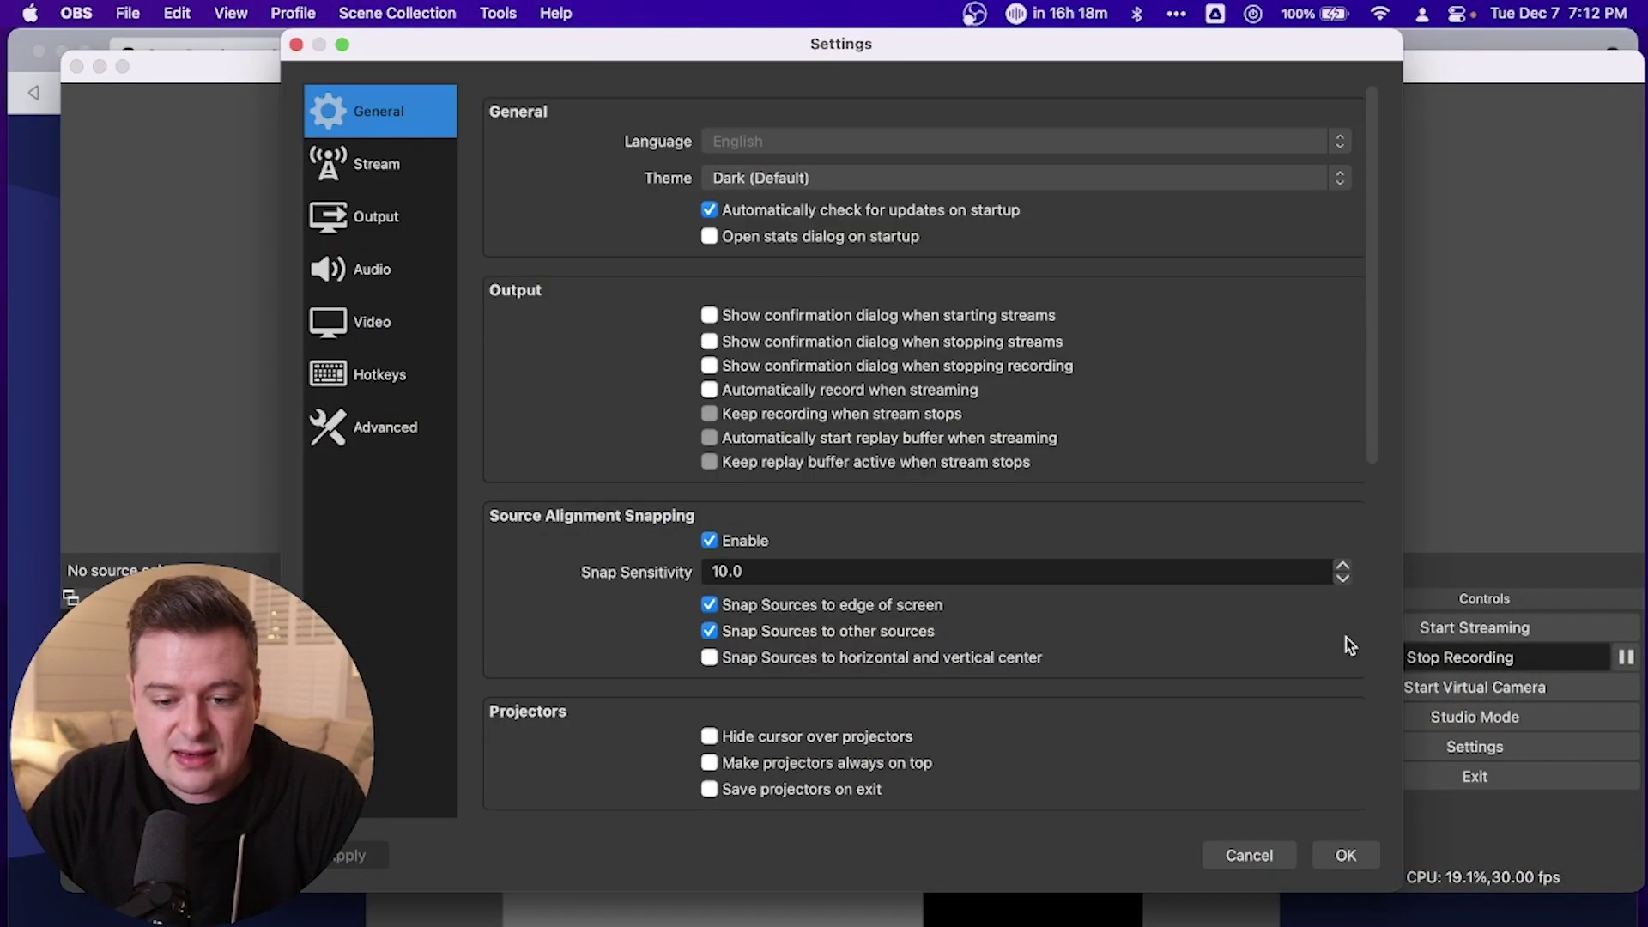
left_click(393, 168)
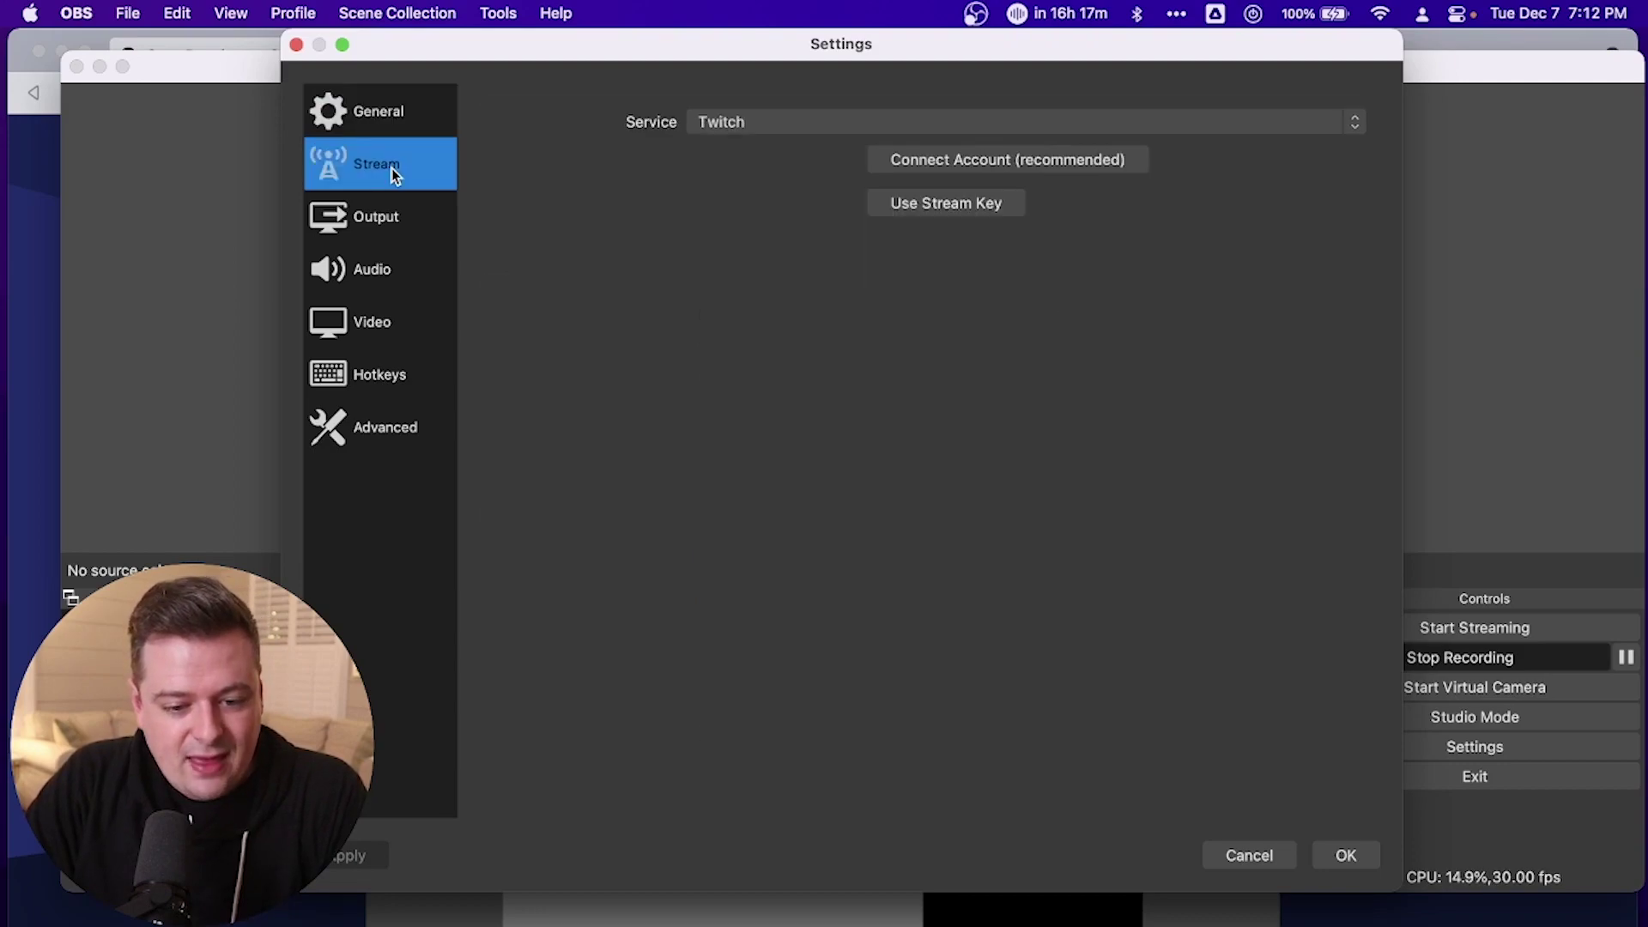
left_click(797, 121)
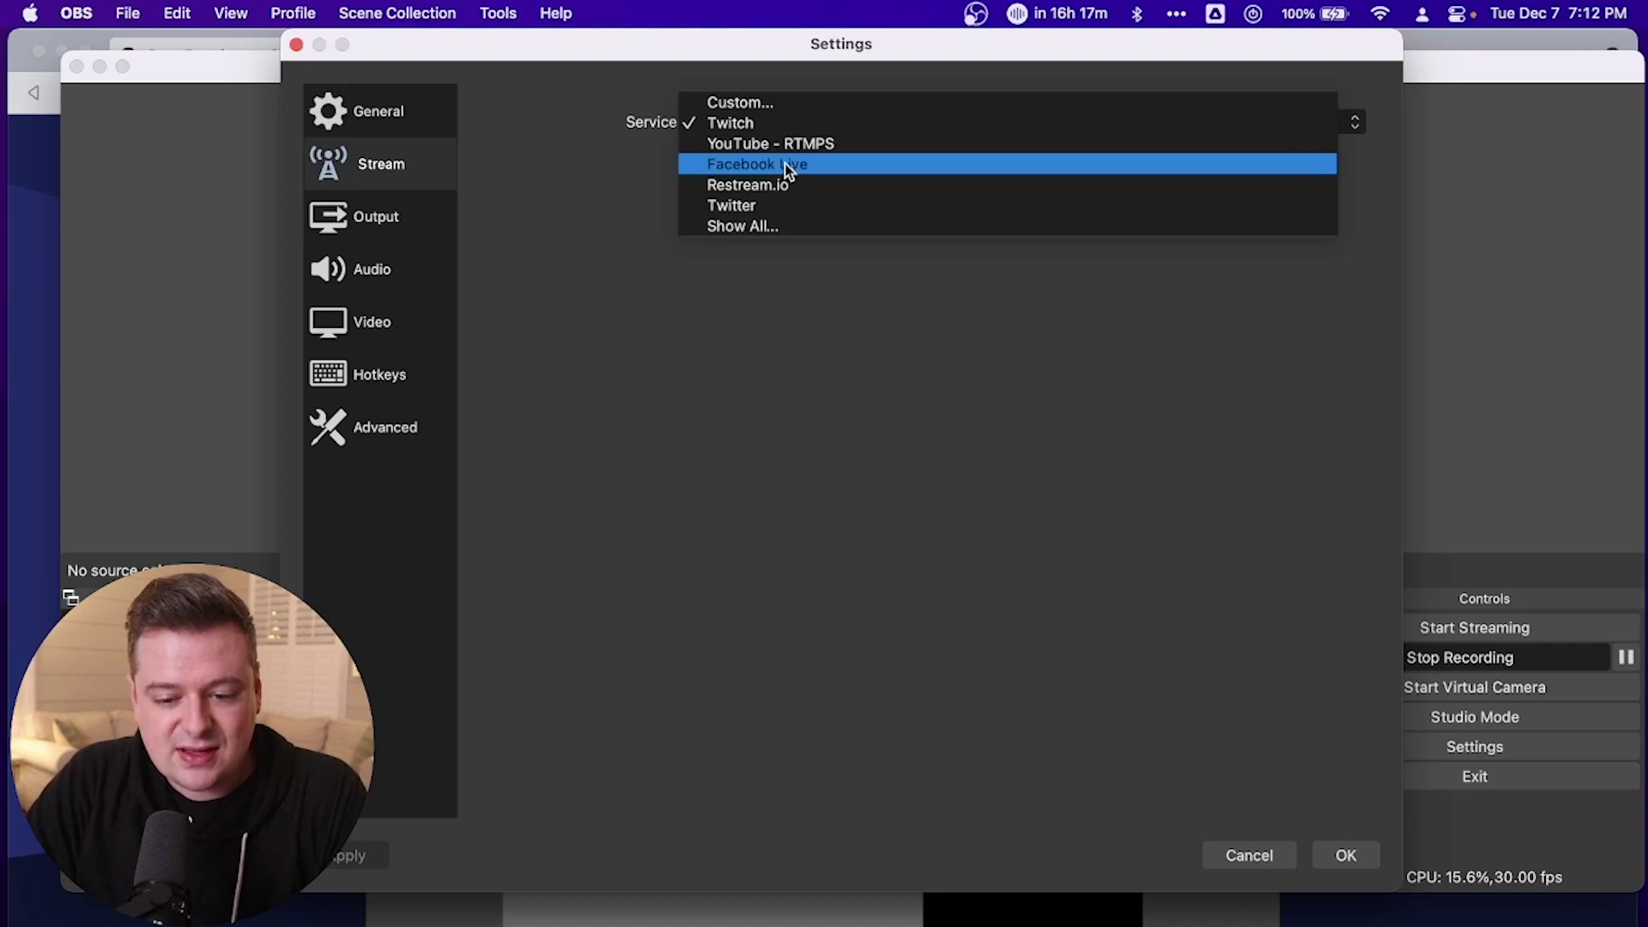
left_click(788, 166)
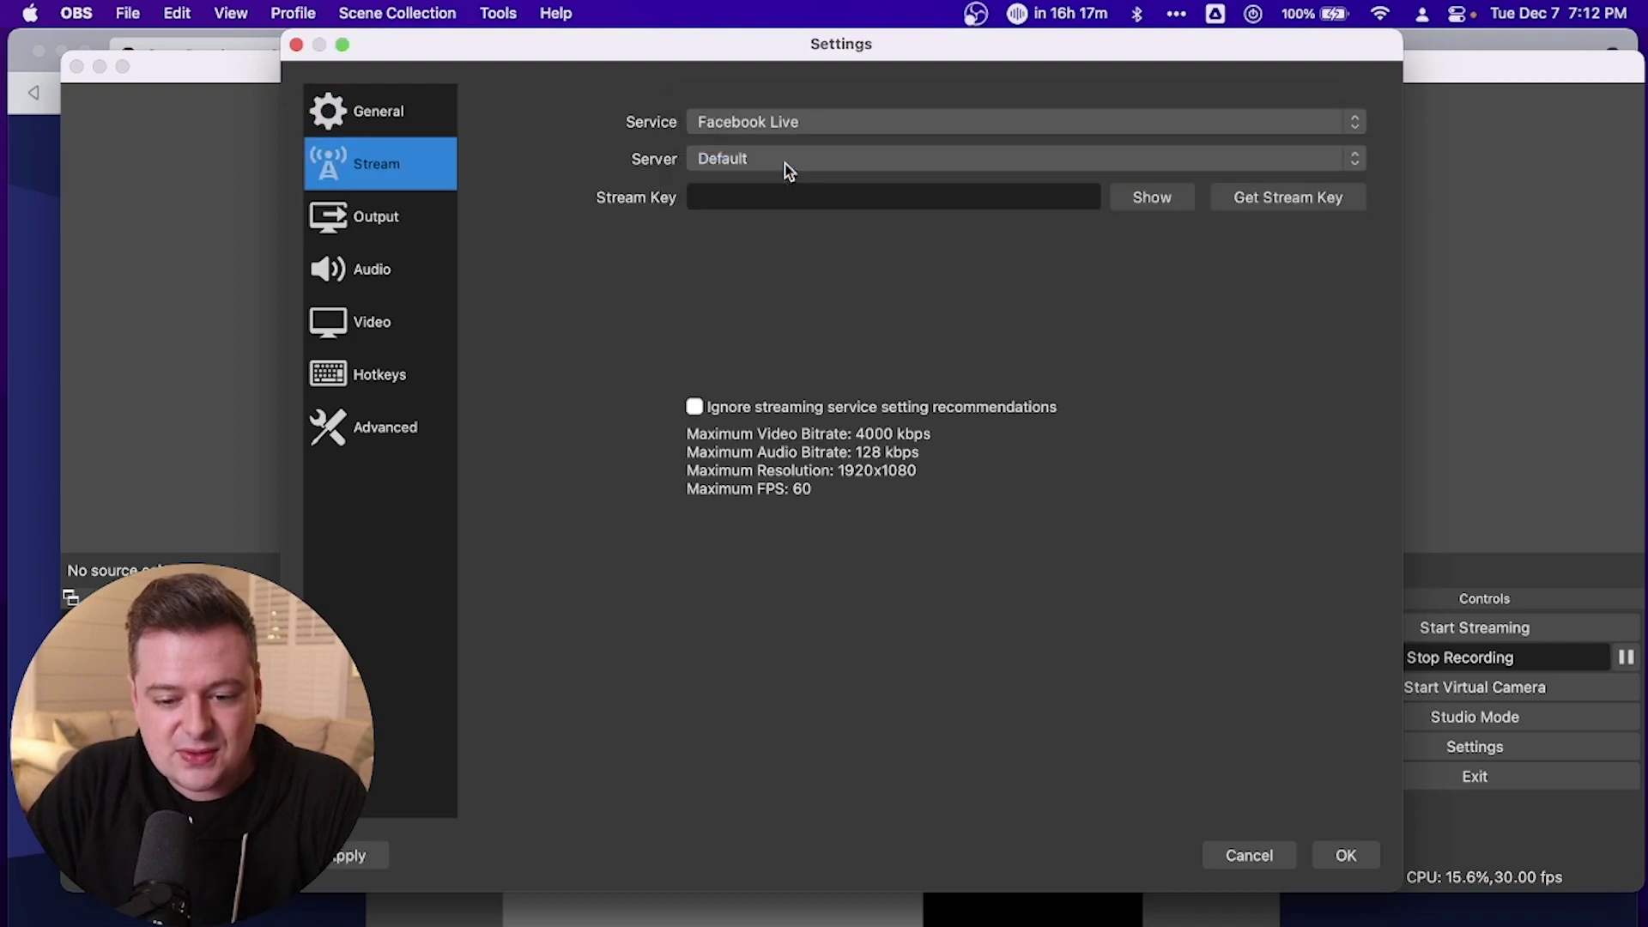
left_click(1288, 198)
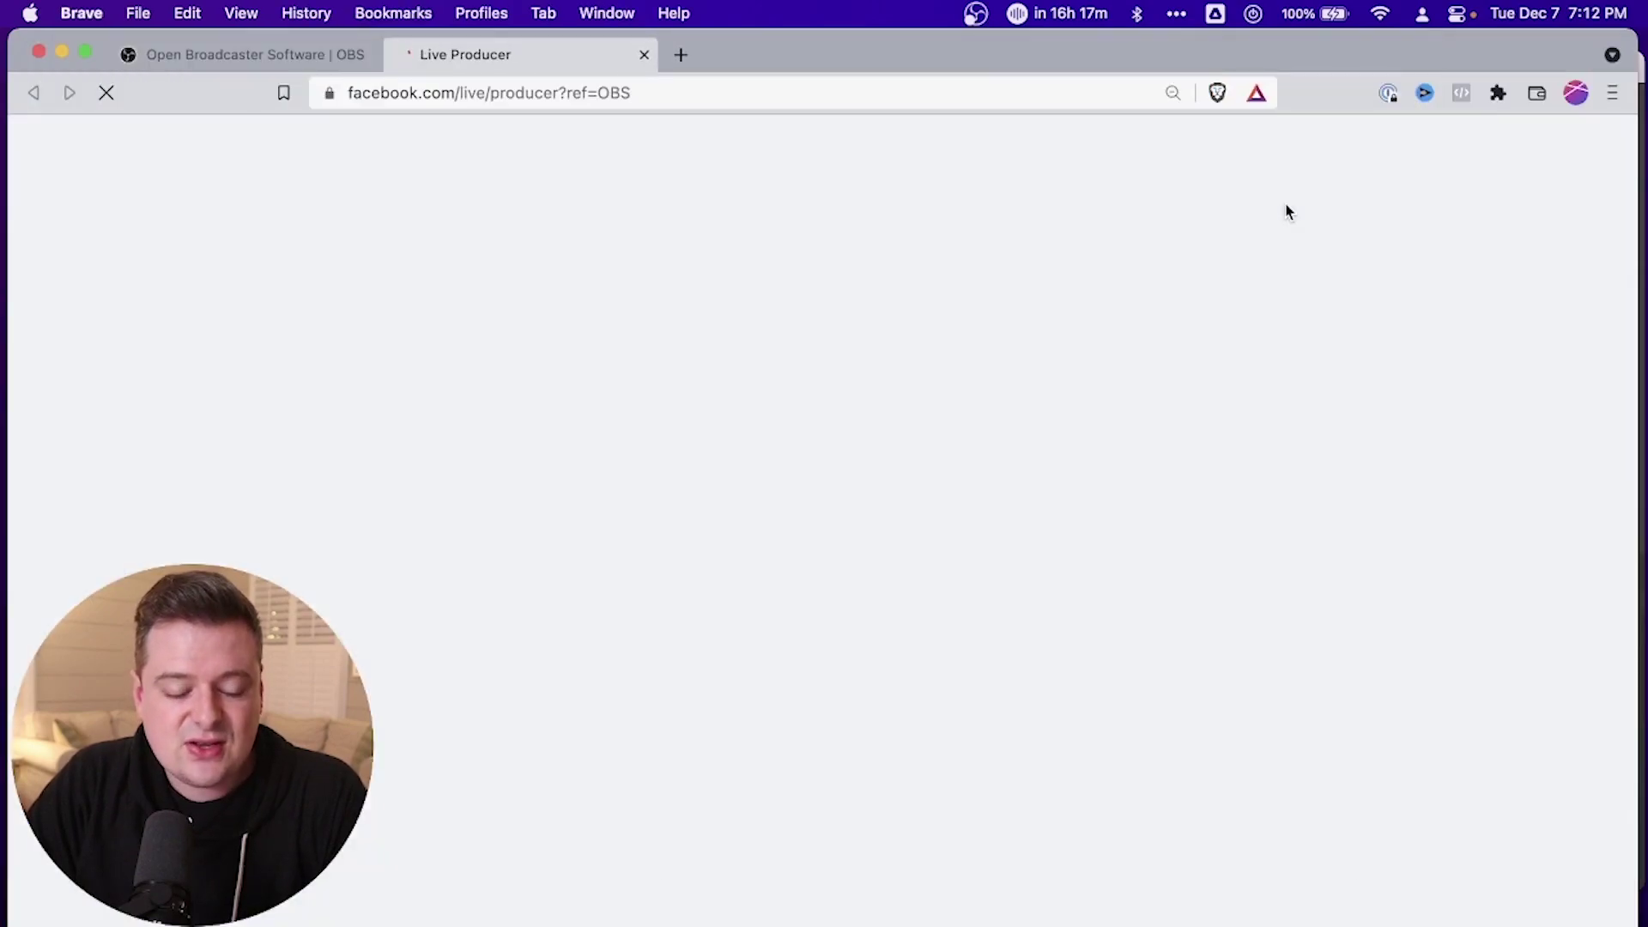
On Facebook Live Producer, choose Go live now.
key("super+Tab")
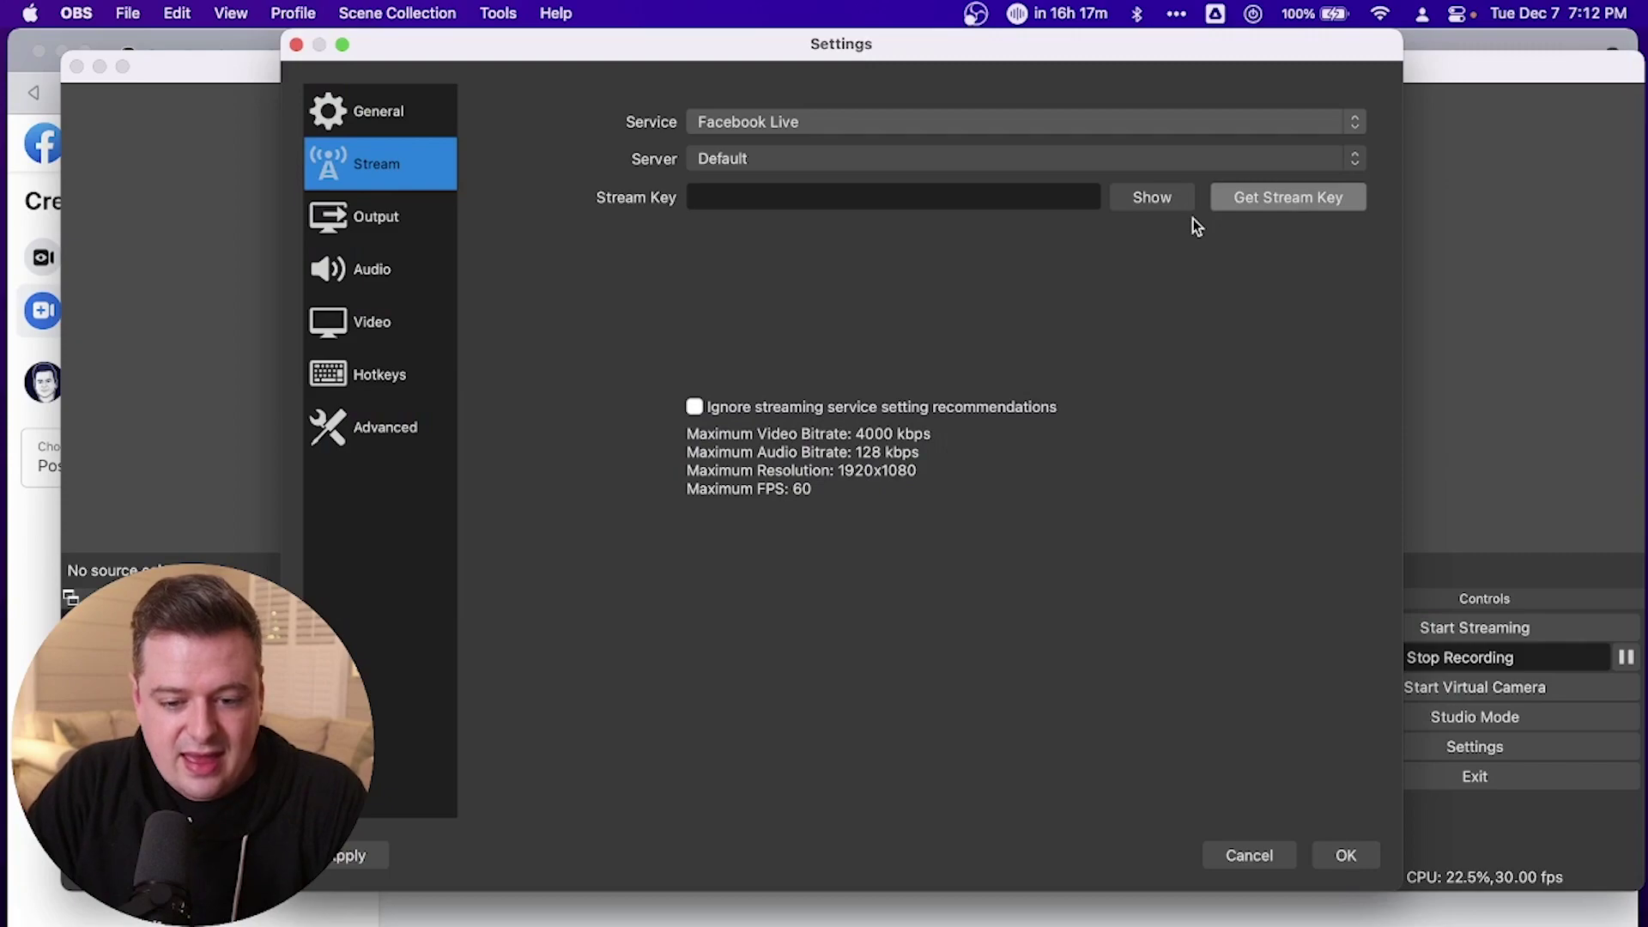
key("super+Tab")
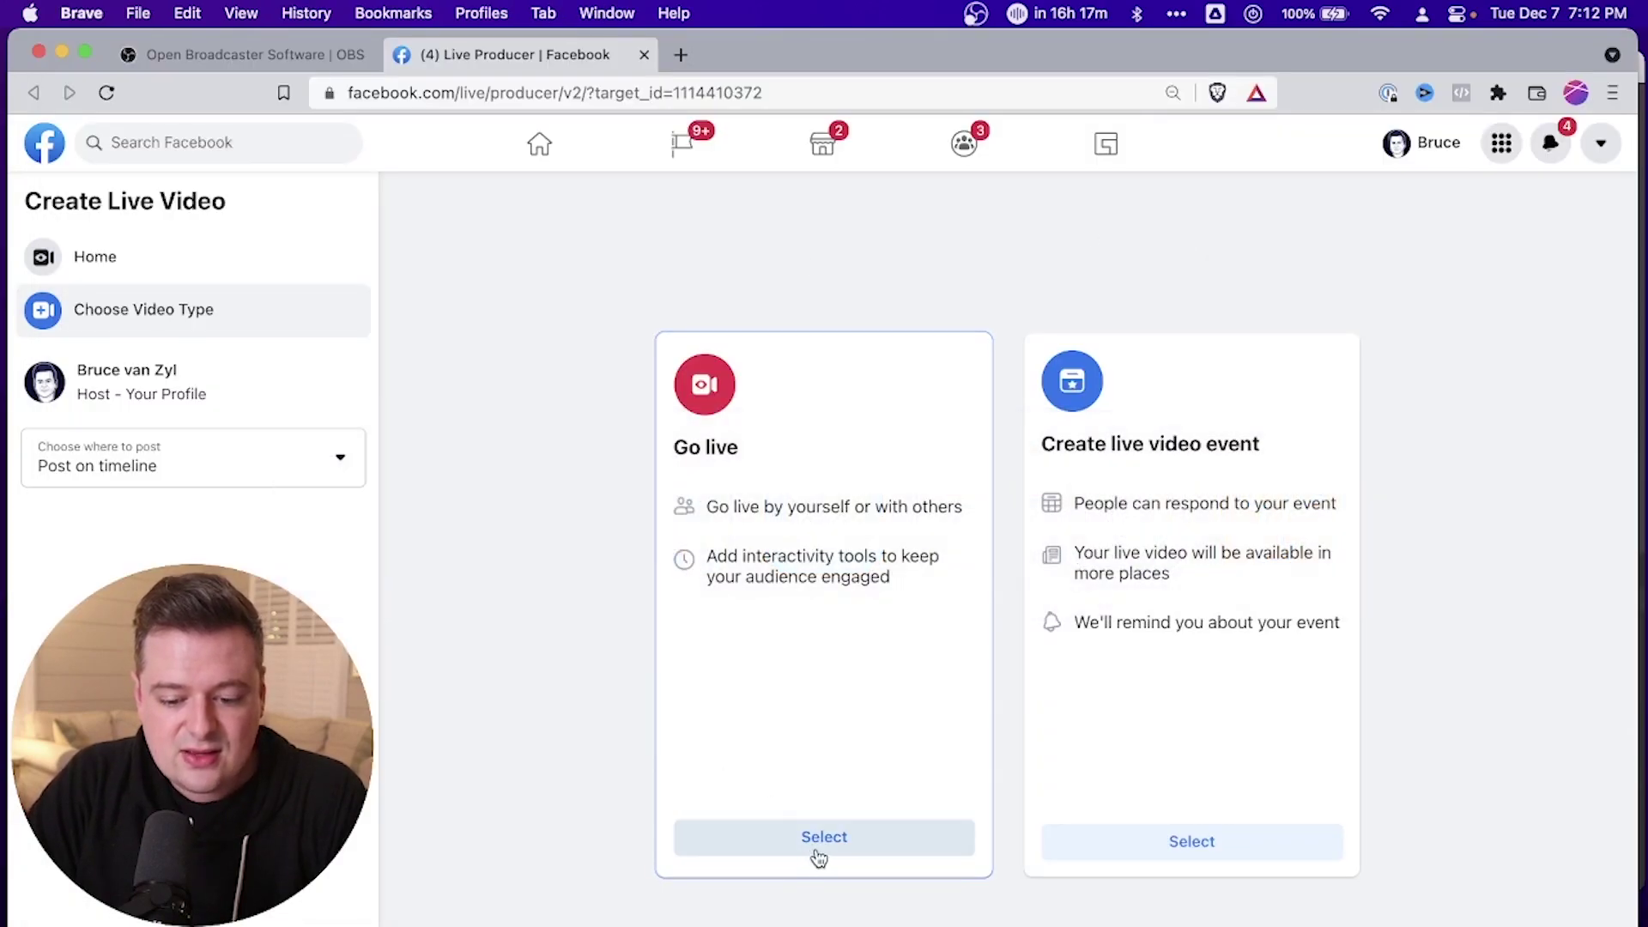
left_click(818, 850)
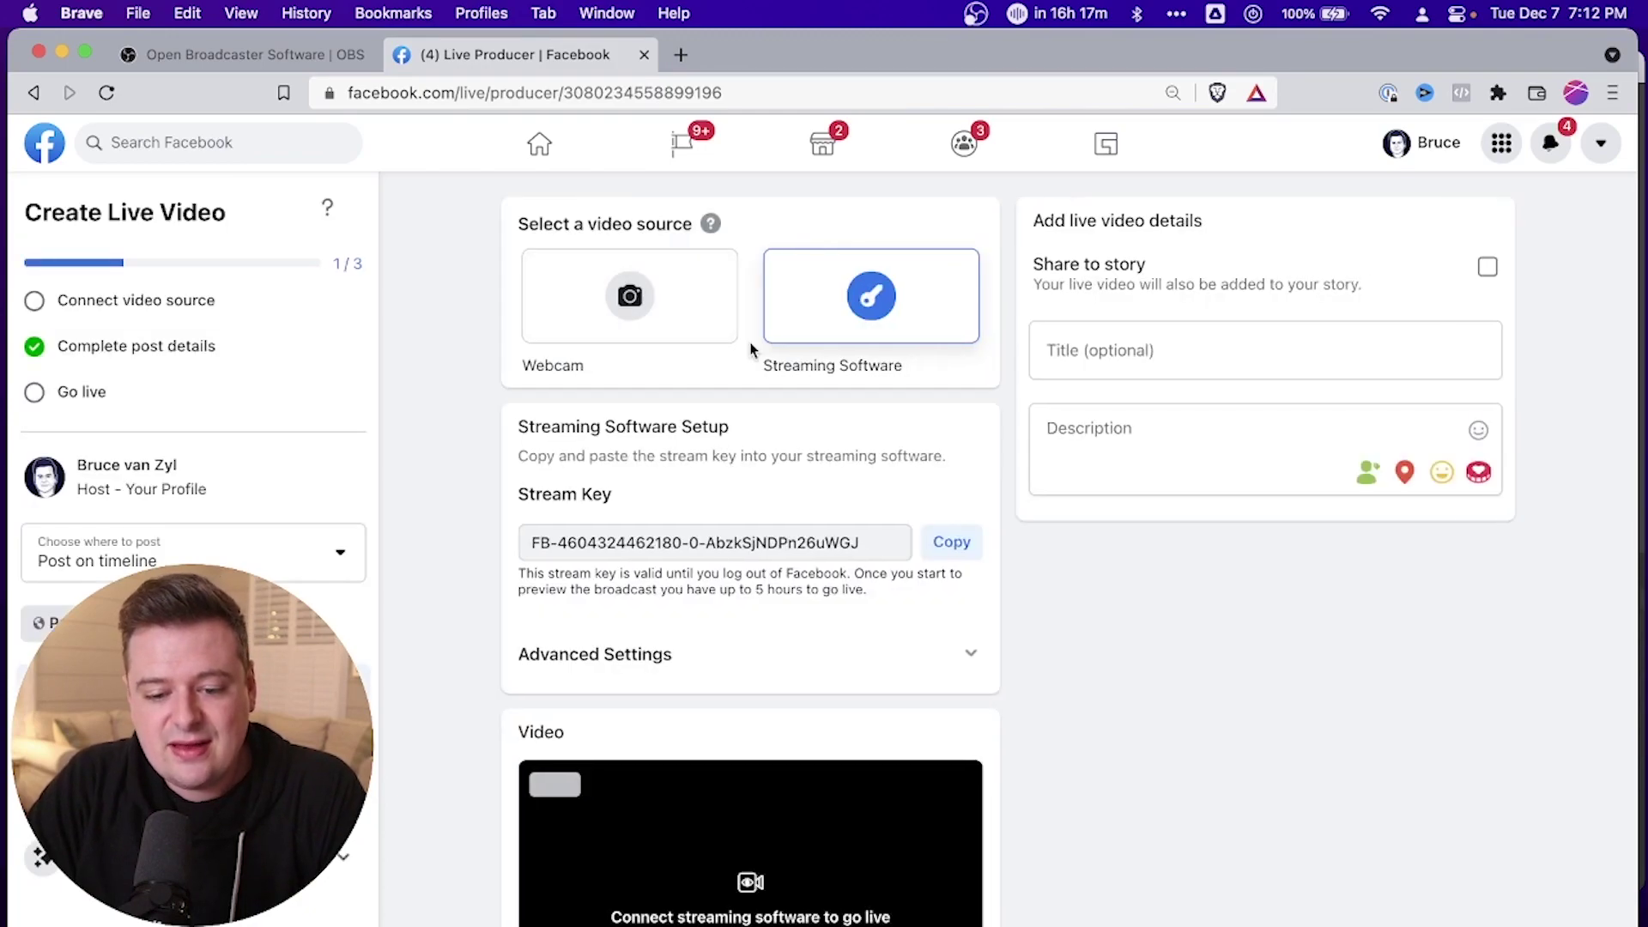
Set posting to a group, dismiss the Tips card, and copy the issued stream key.
left_click(95, 559)
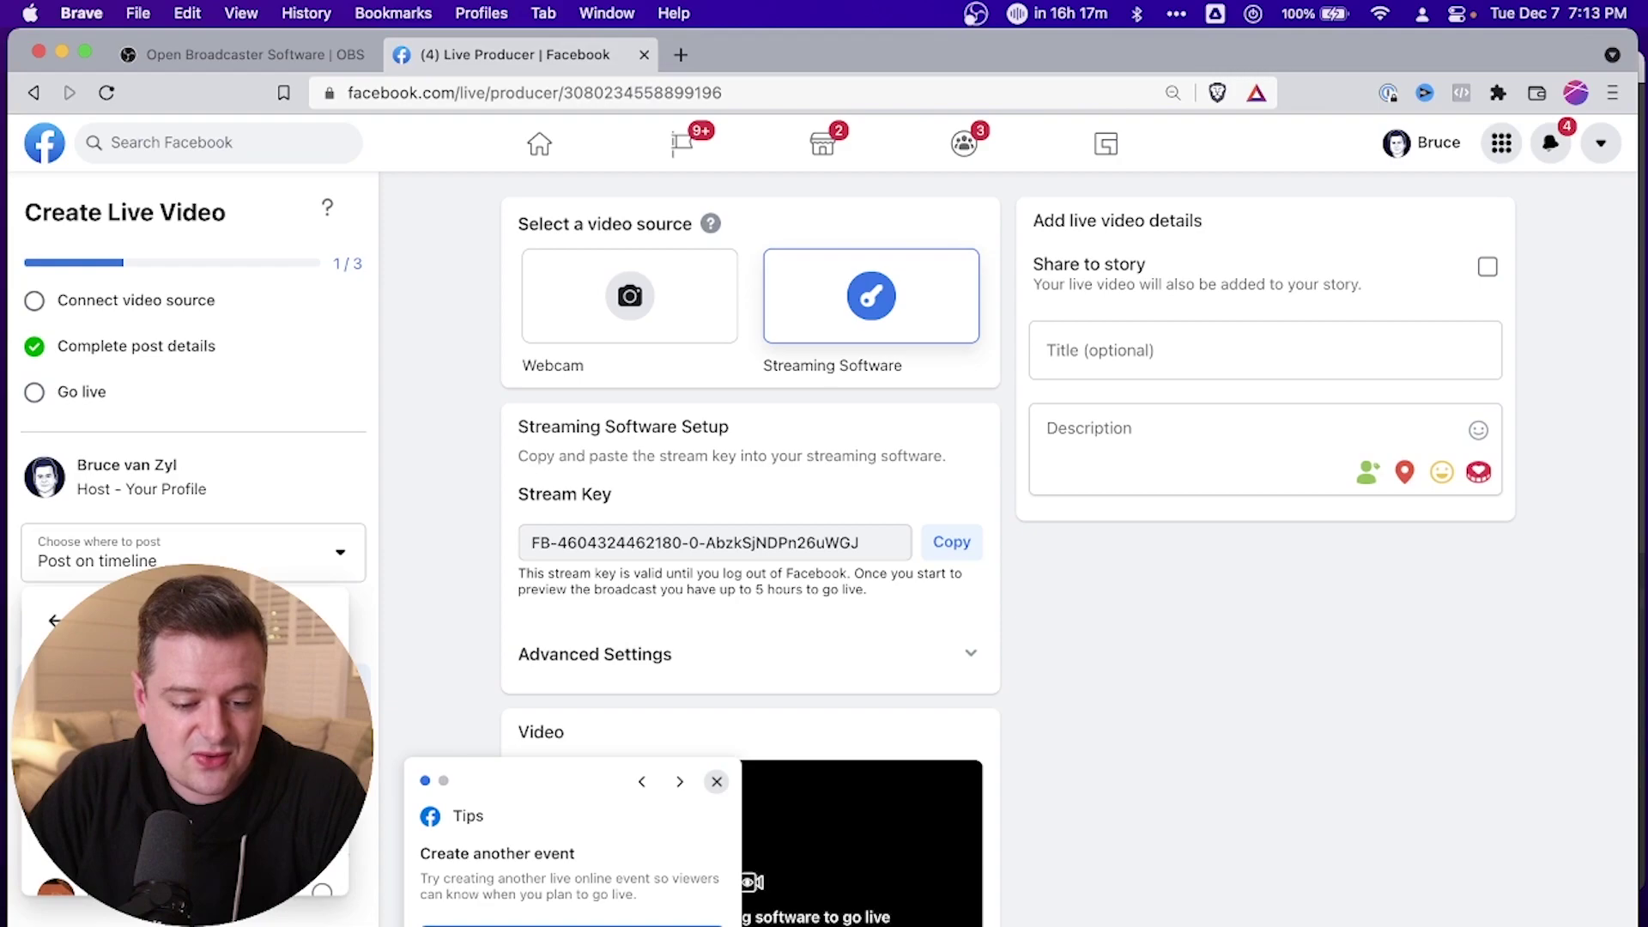
scroll(184, 738, "down", 5)
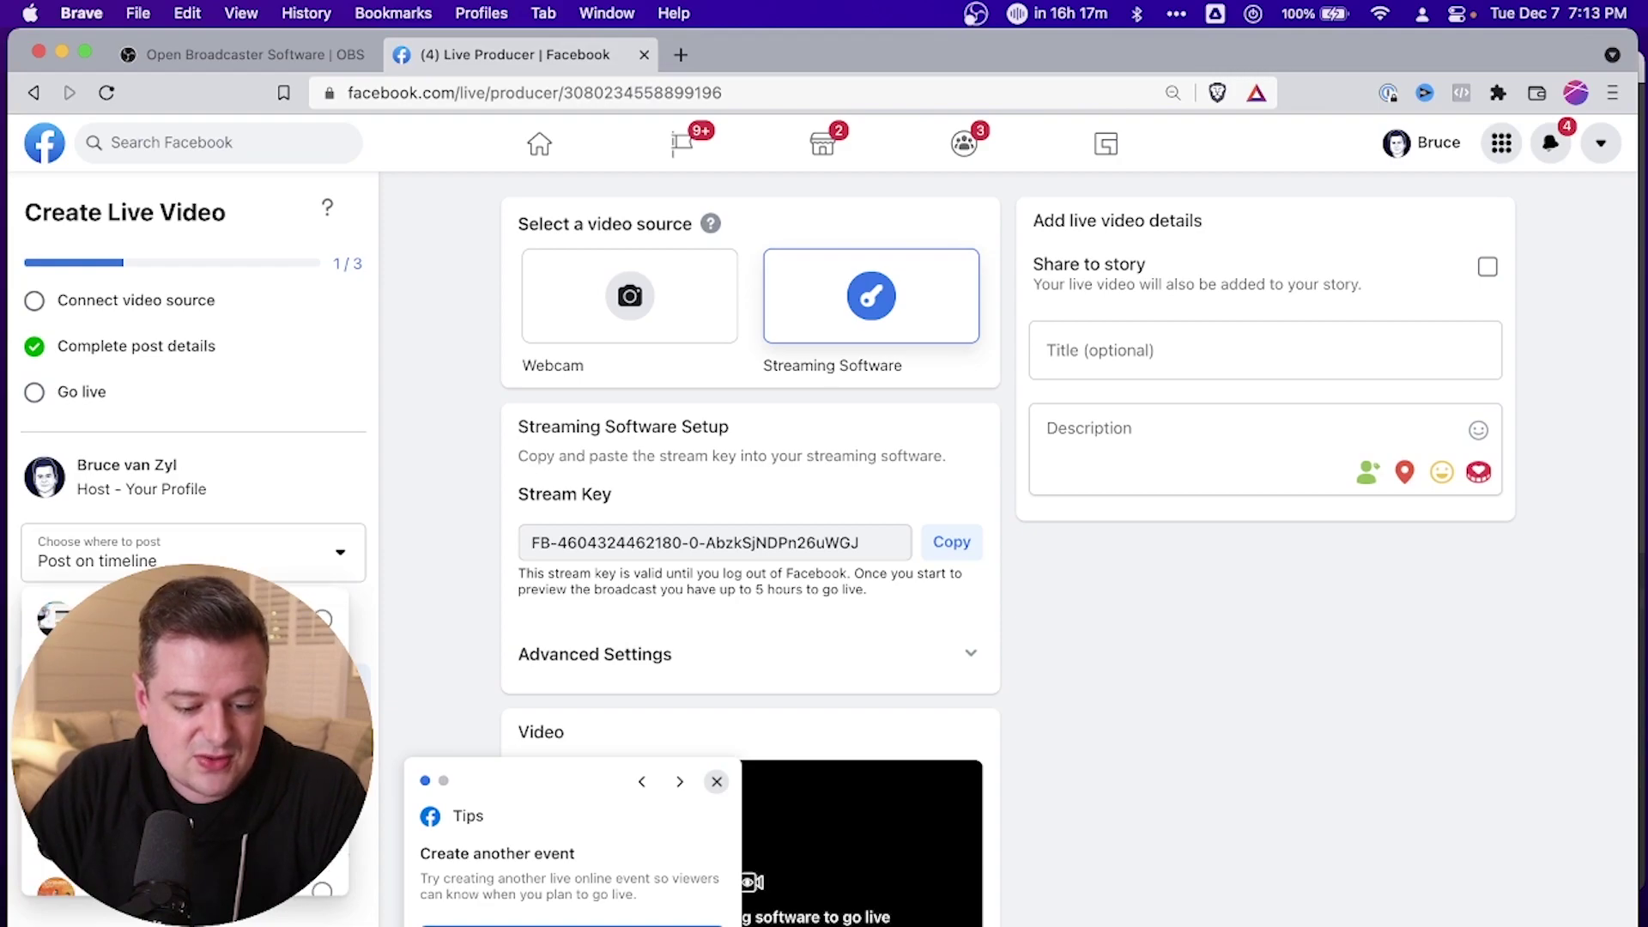
scroll(185, 738, "down", 3)
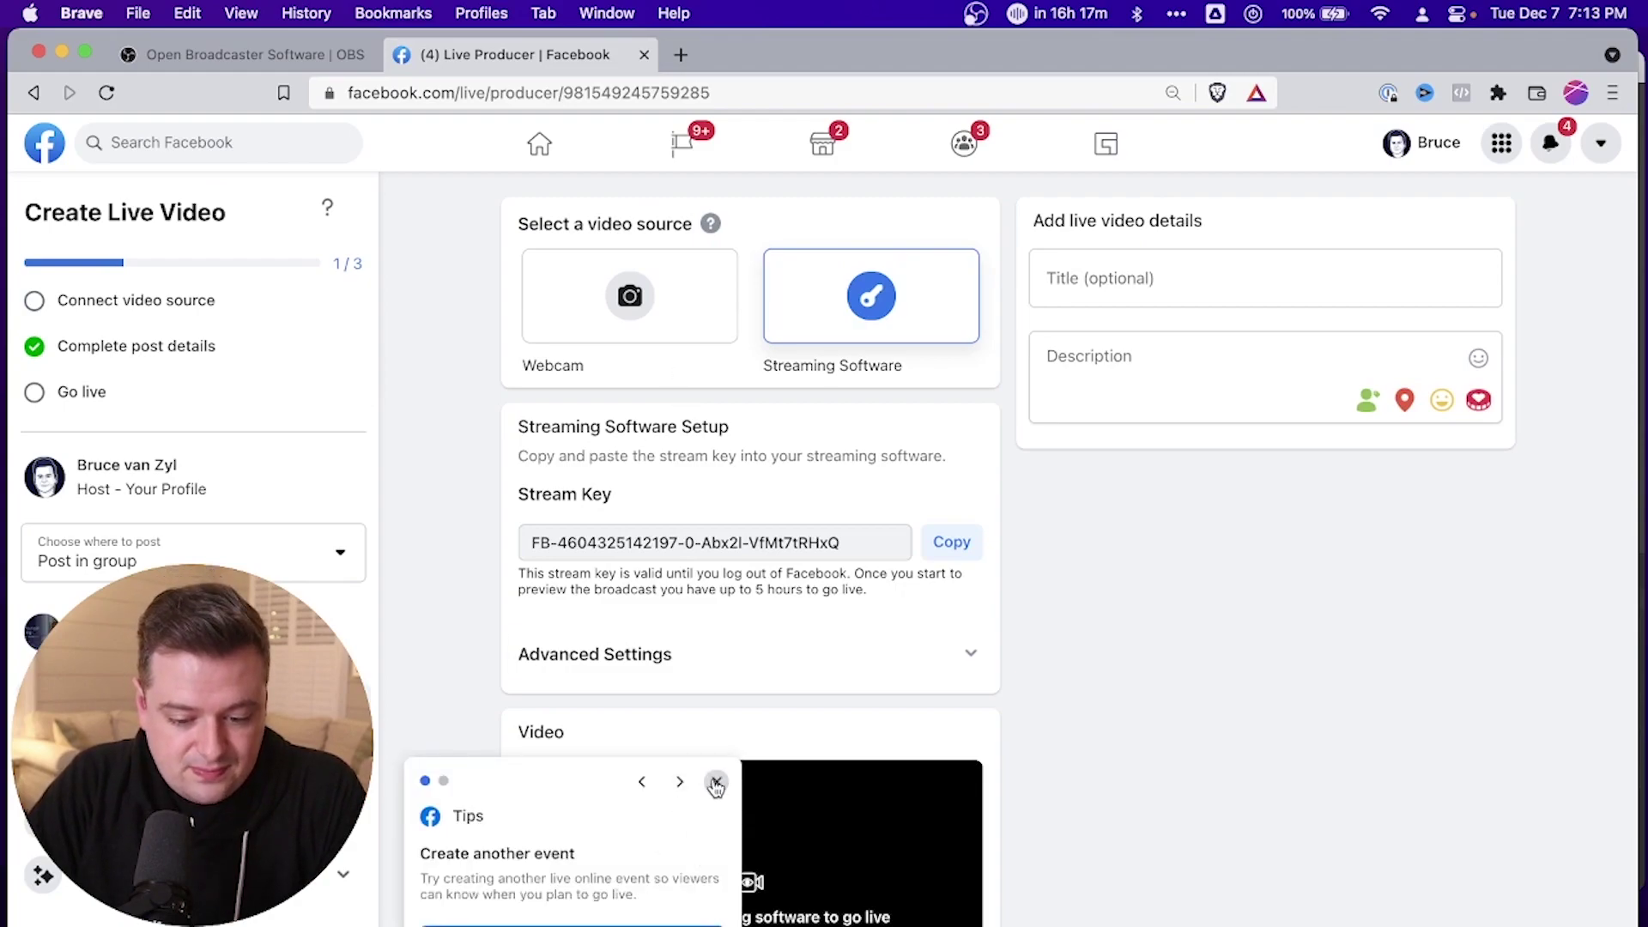
left_click(716, 784)
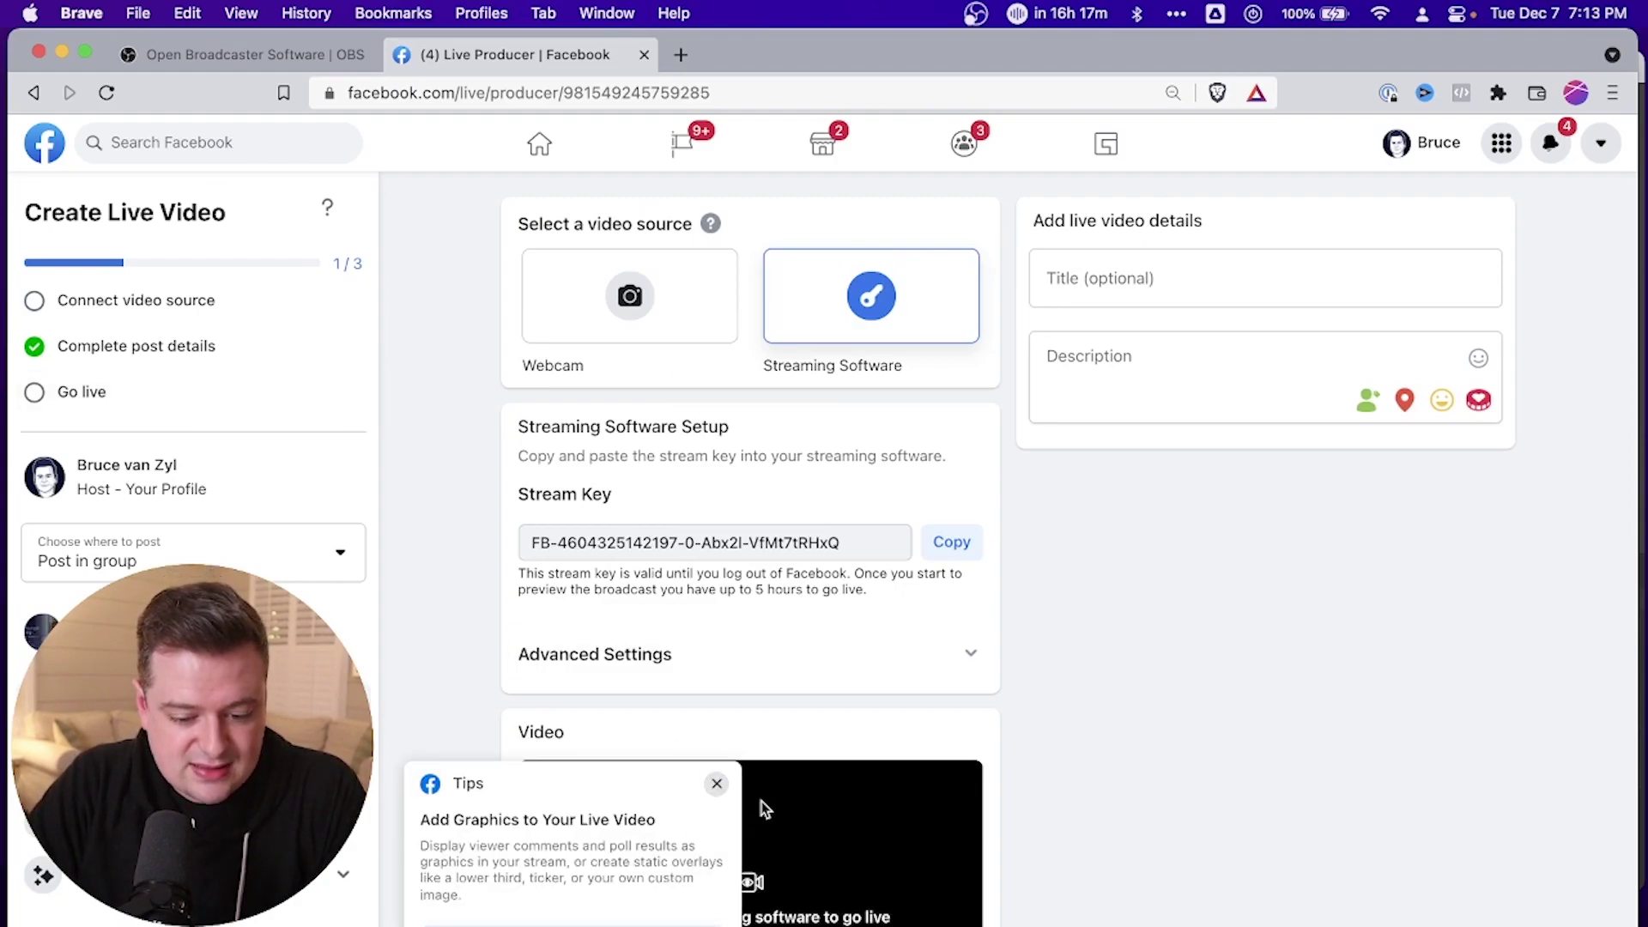
left_click(717, 783)
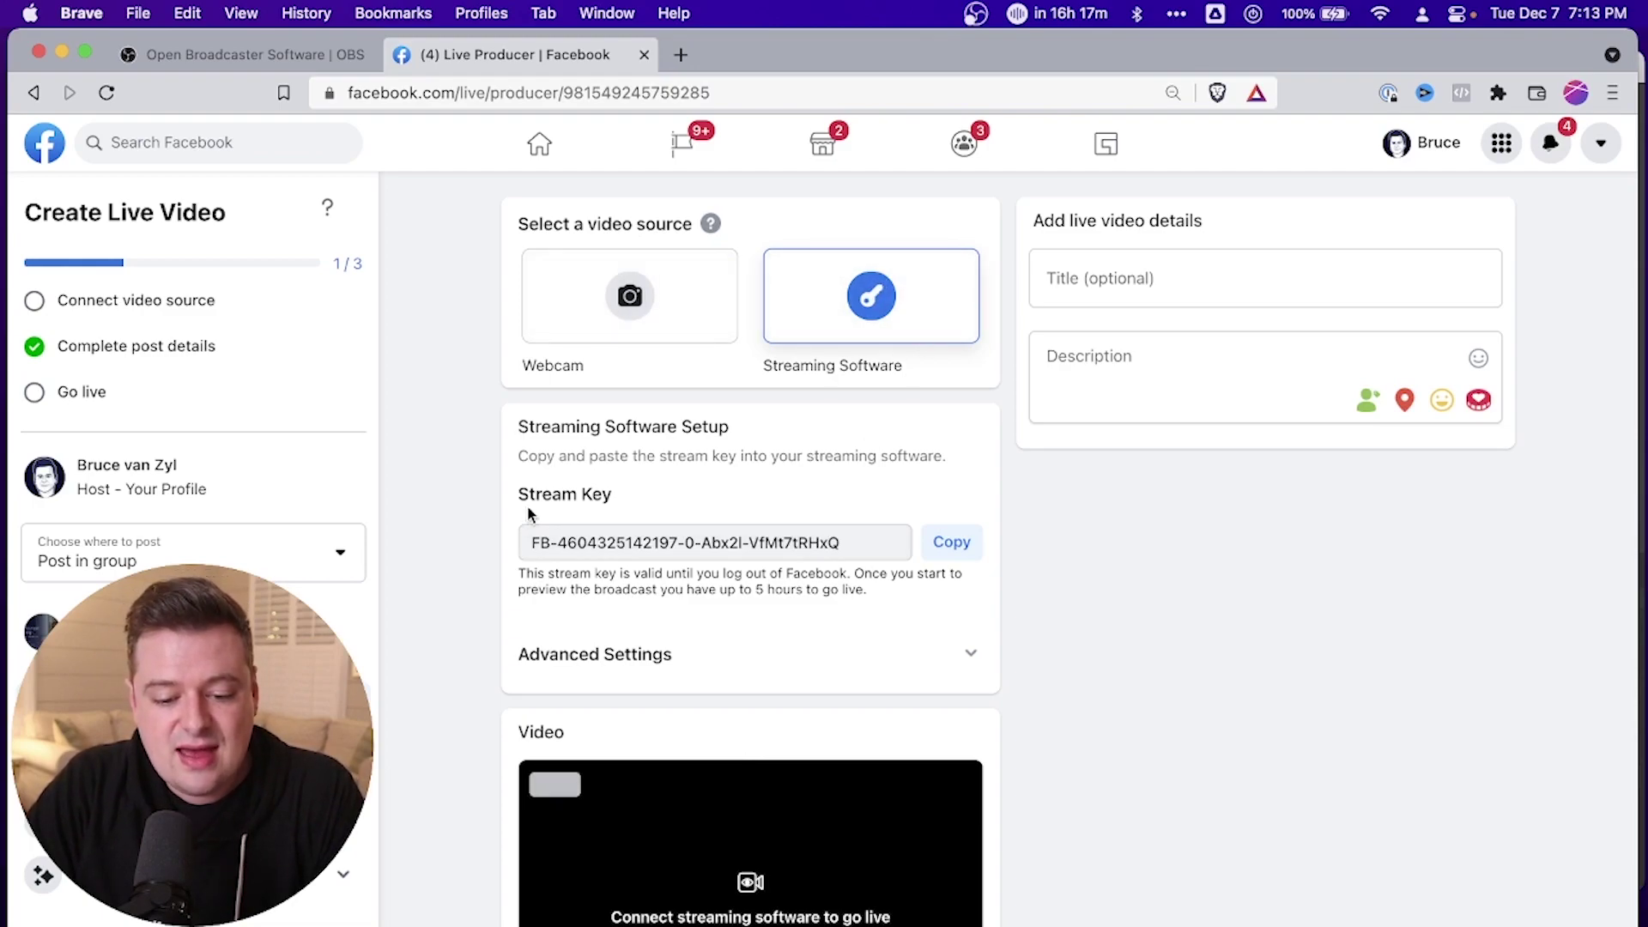
left_click(953, 548)
Save the Facebook stream key in OBS Stream settings and start streaming to Facebook Live.
key("super+Tab")
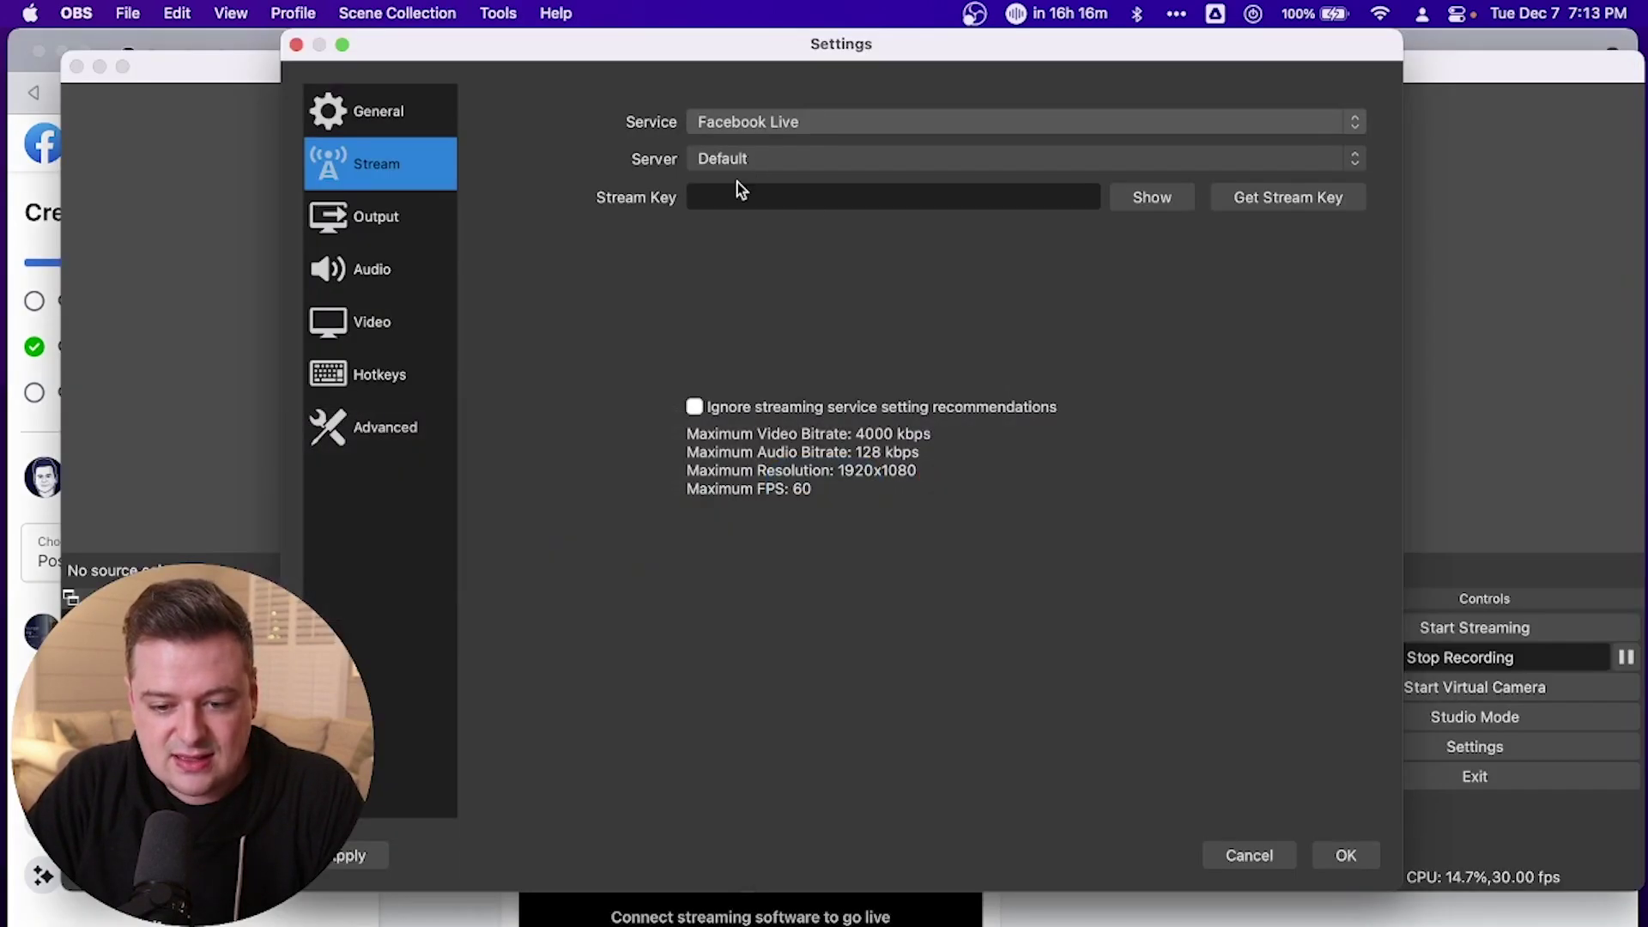
left_click(738, 192)
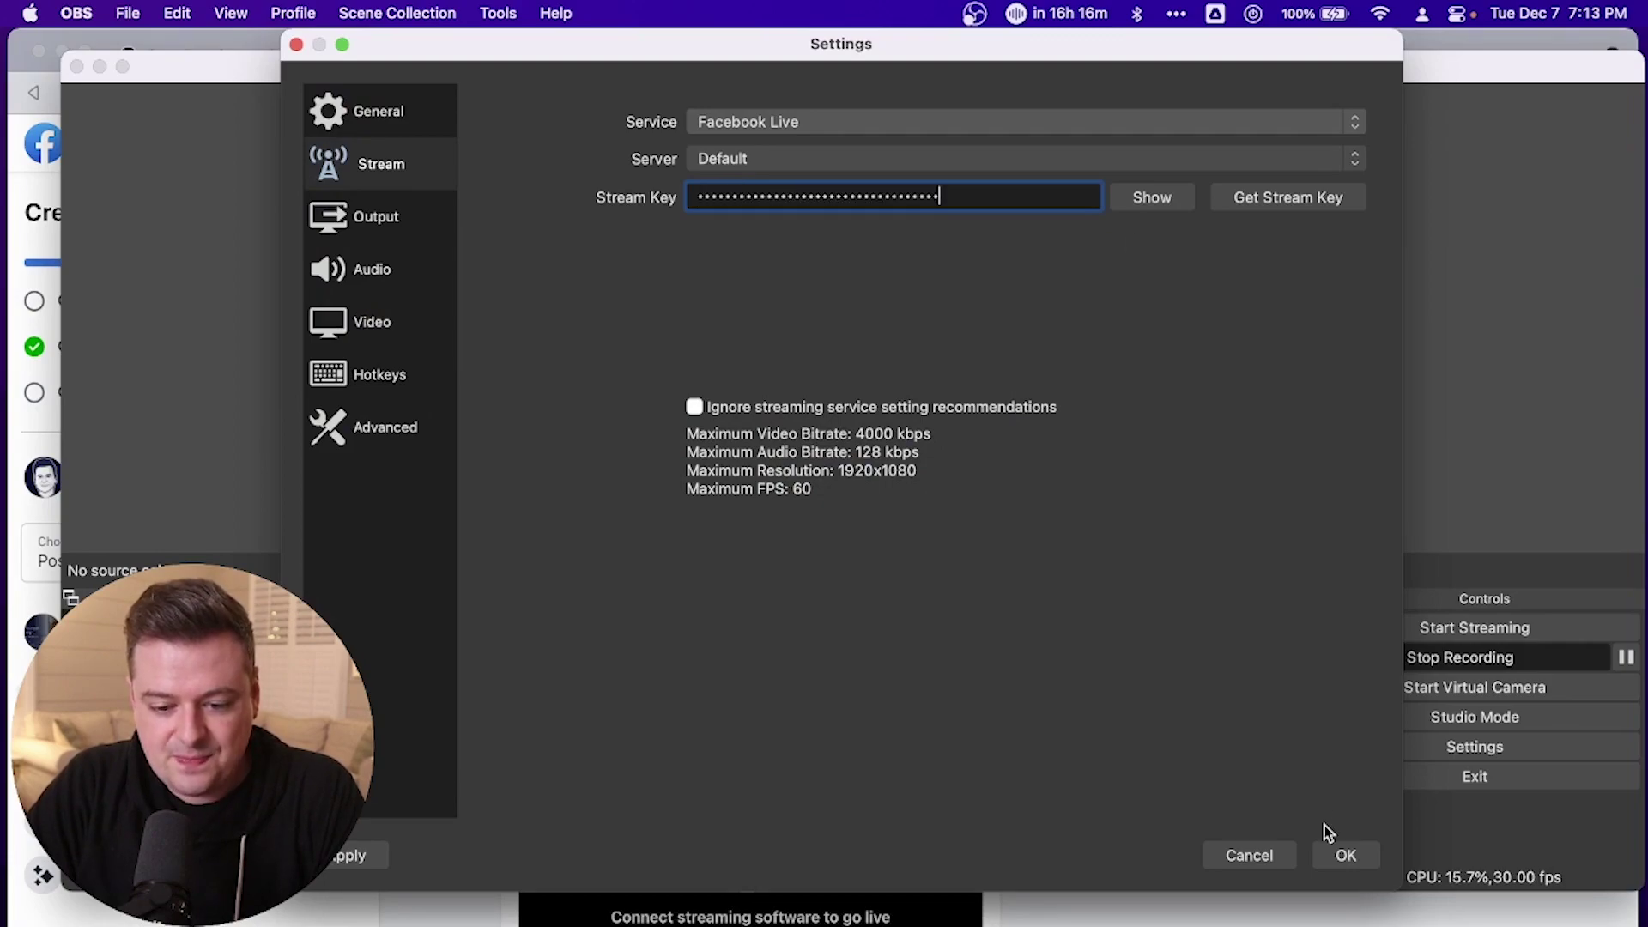
left_click(1337, 845)
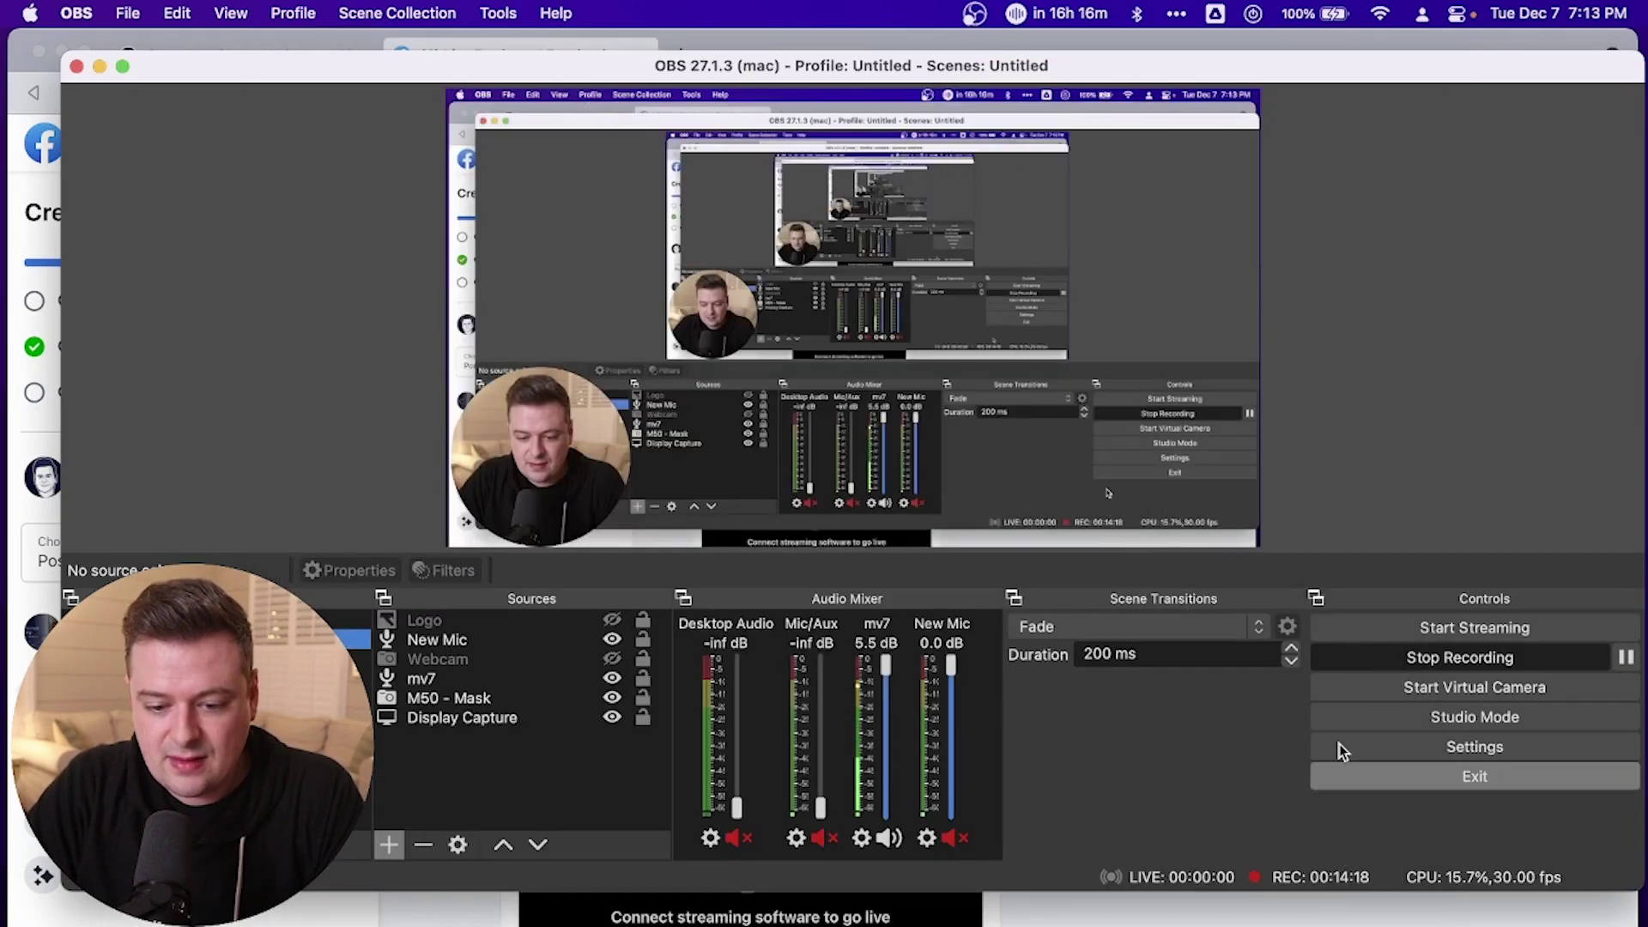
left_click(1460, 632)
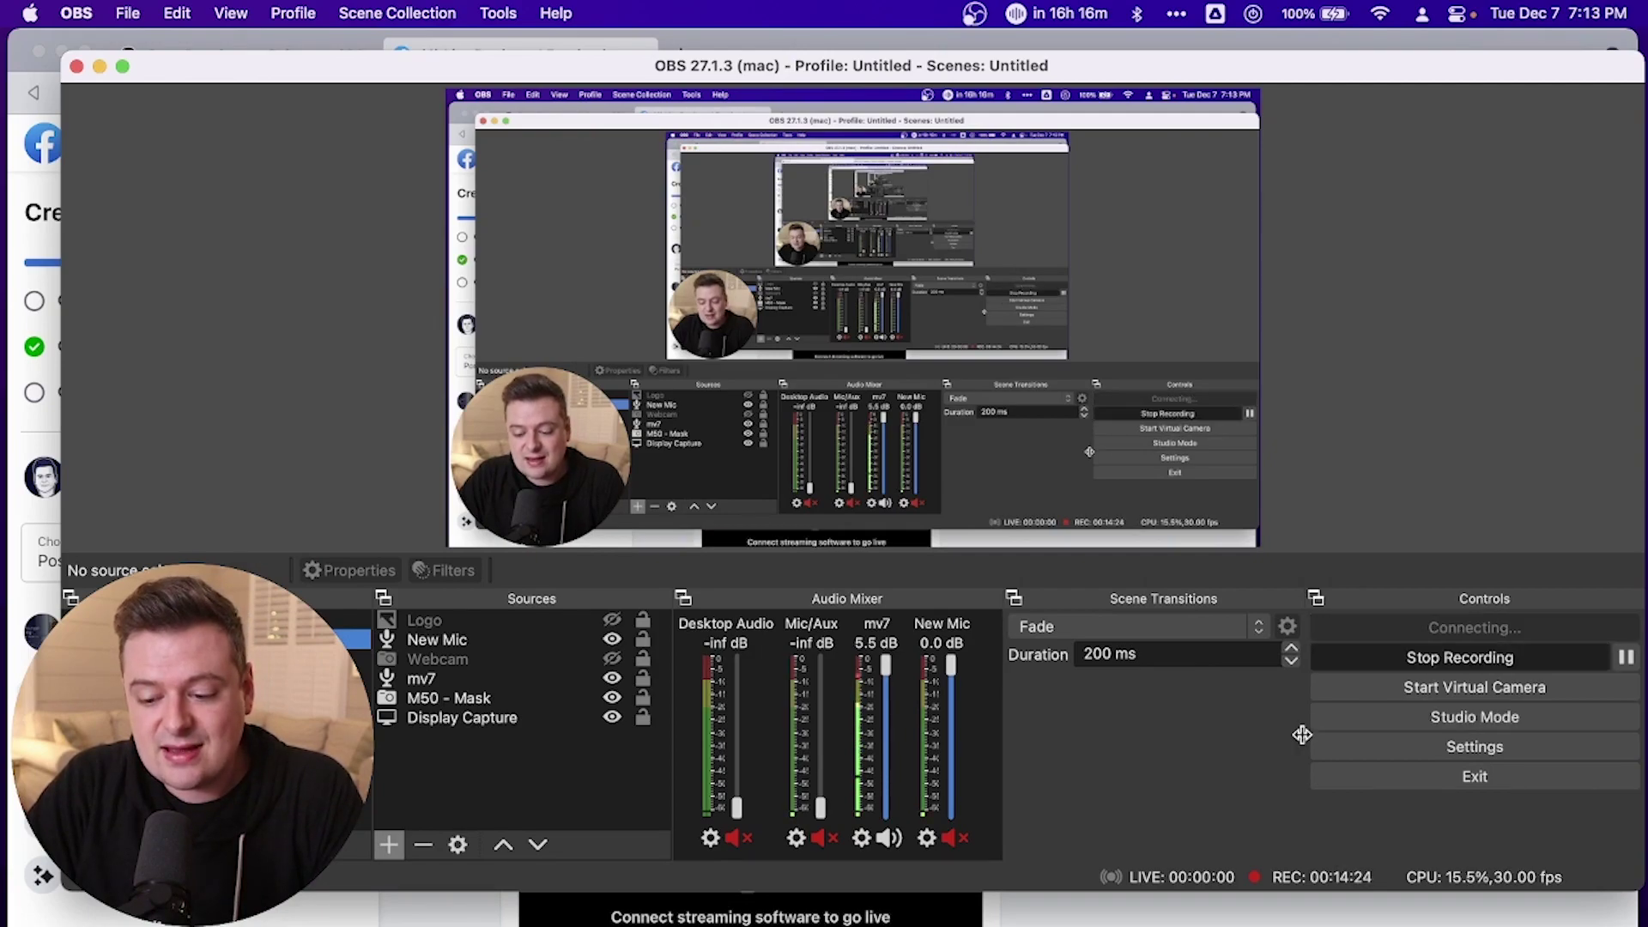
left_click(1232, 912)
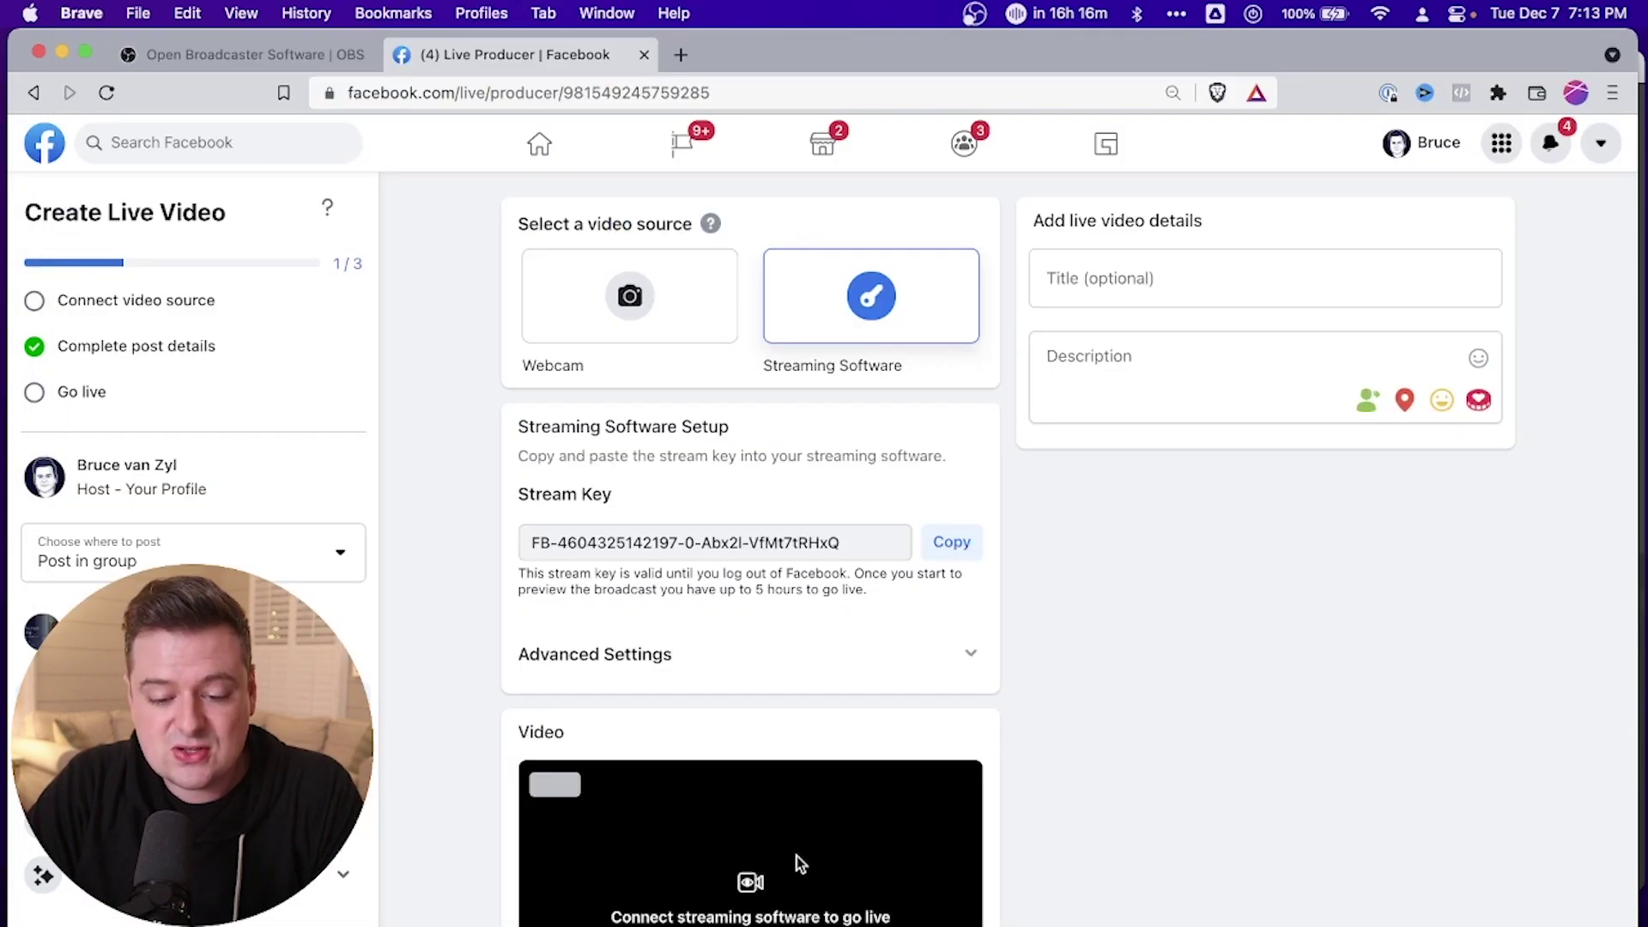
Check OBS's stream, then type 'Te' as the live video's title on Live Producer.
scroll(797, 856, "down", 3)
scroll(797, 856, "down", 1)
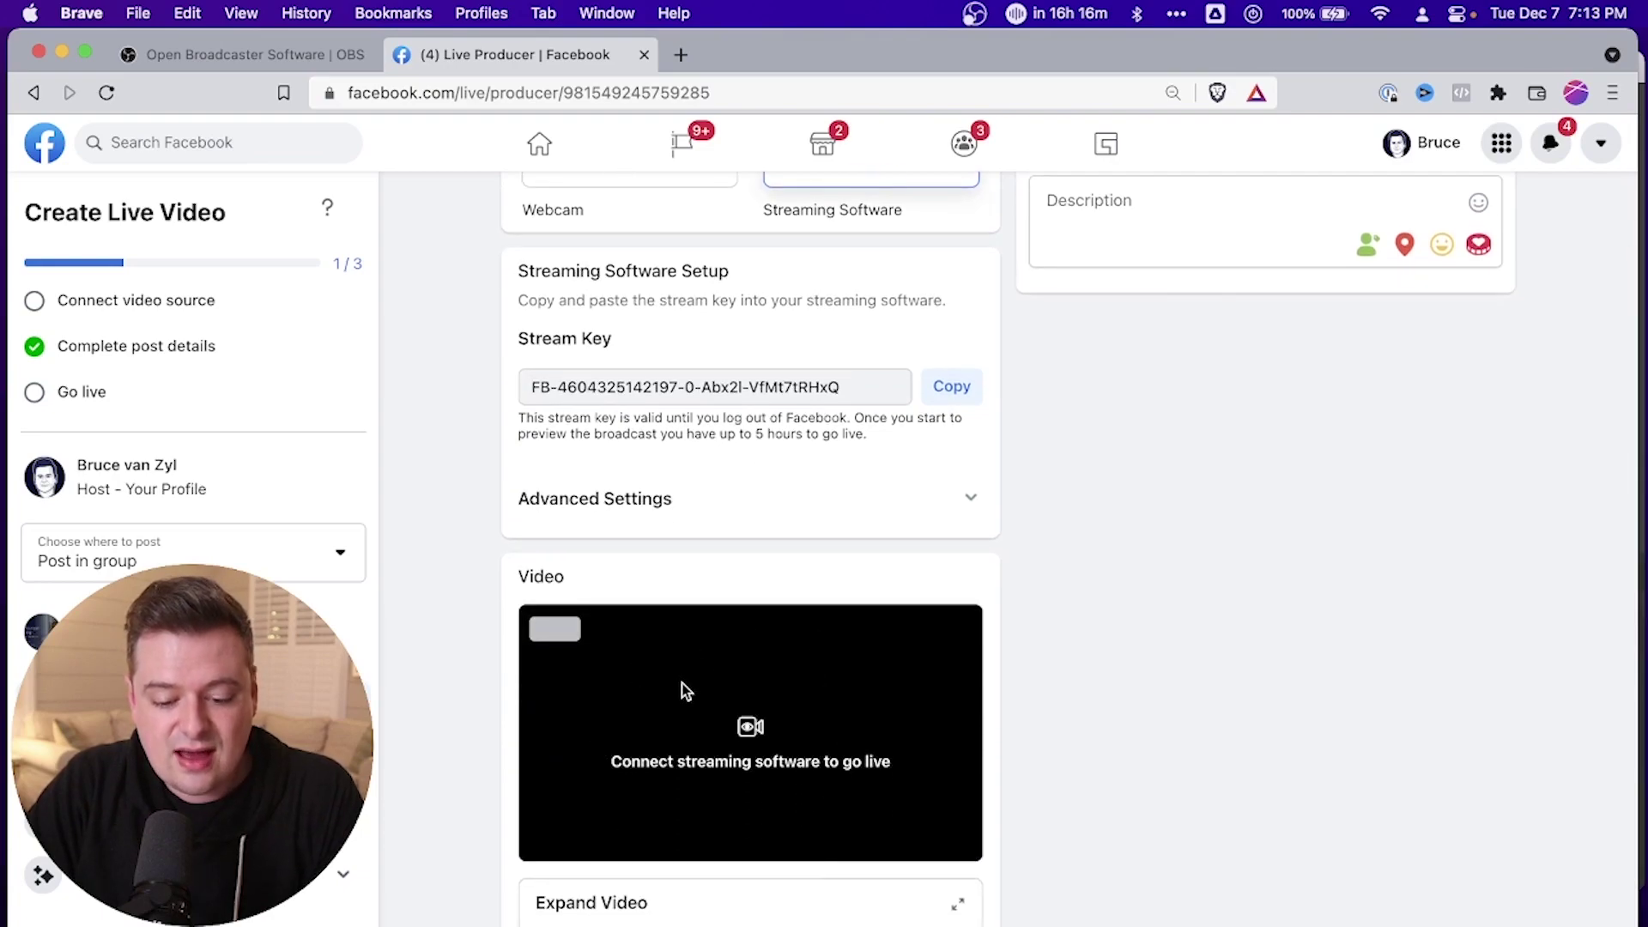
key("super+Tab")
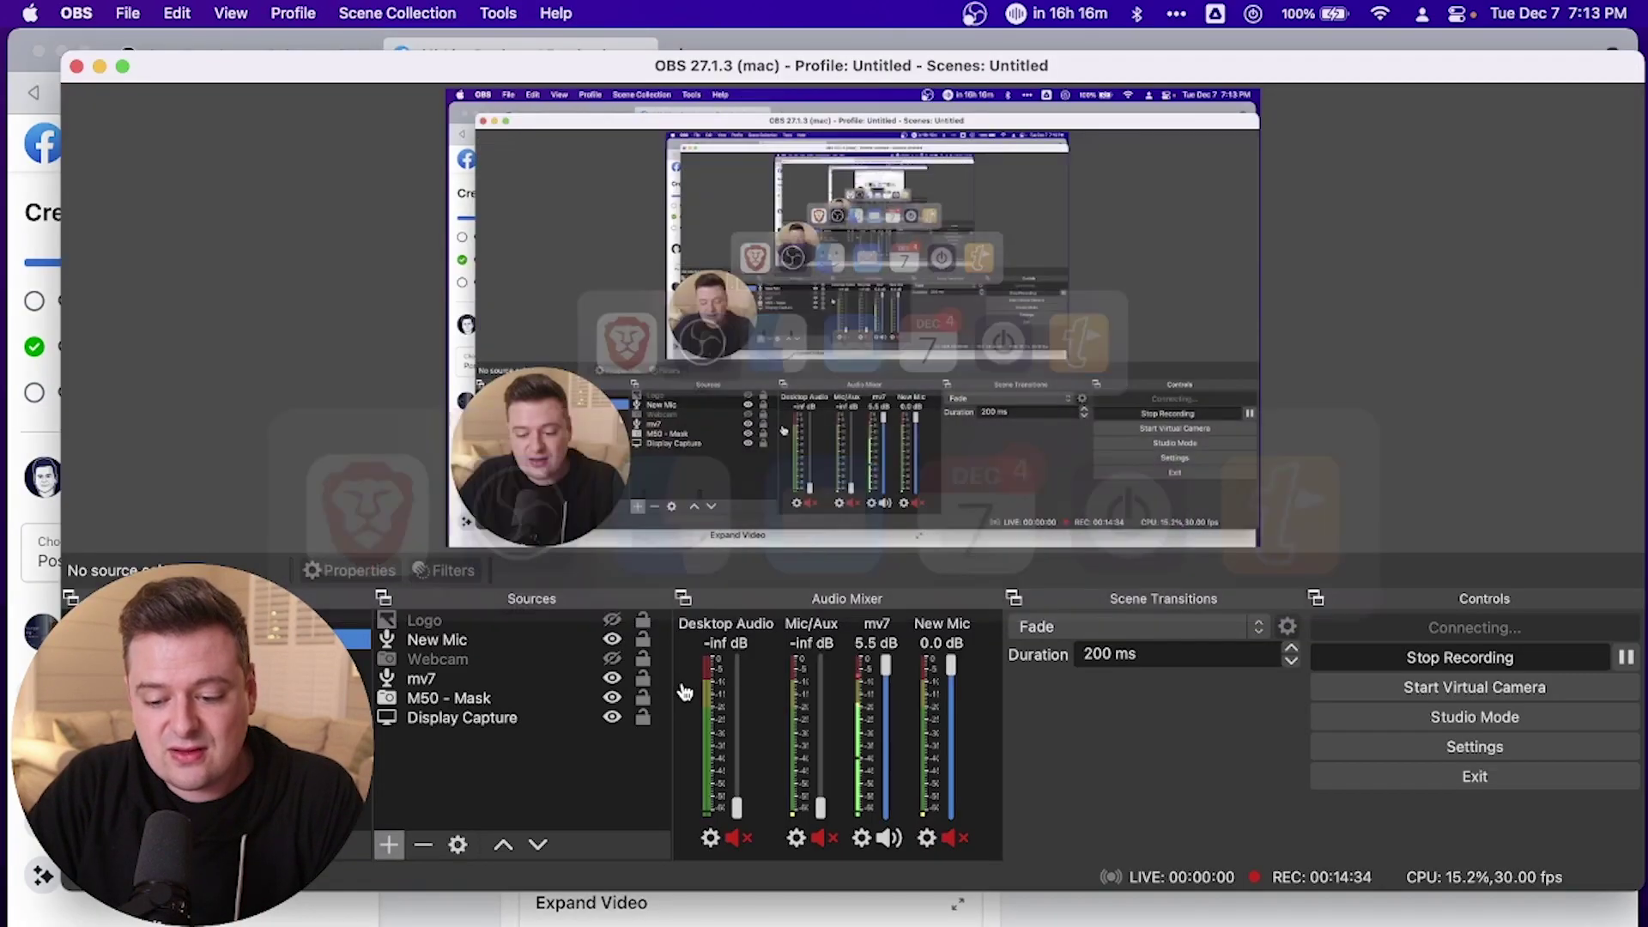
key("super+Tab")
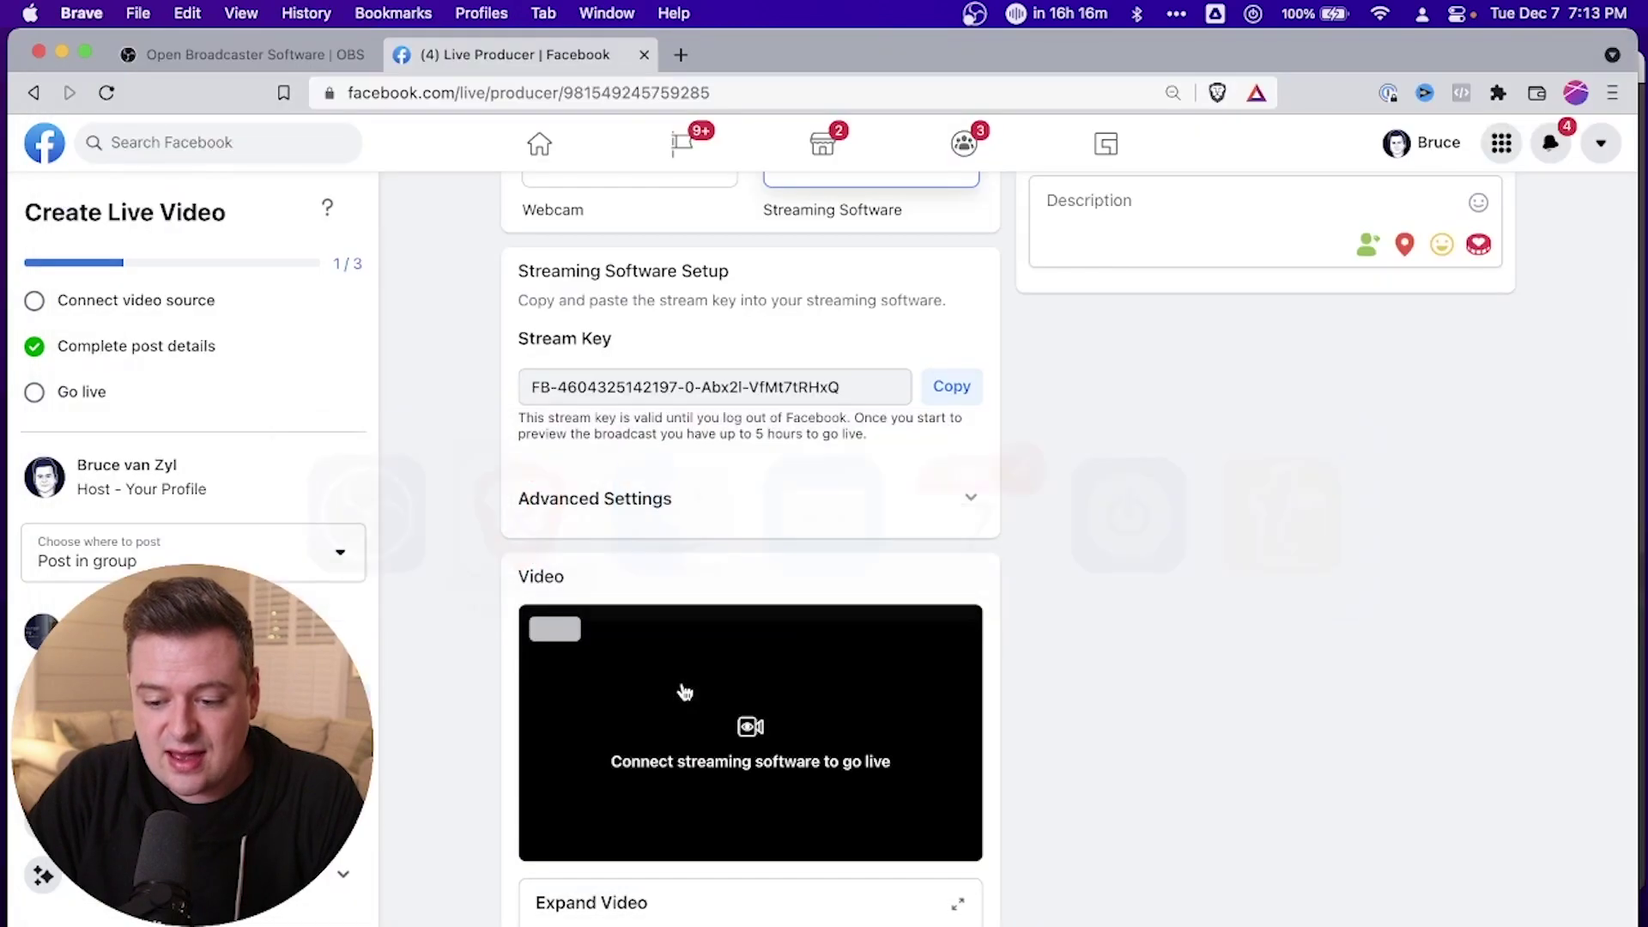
scroll(641, 642, "up", 4)
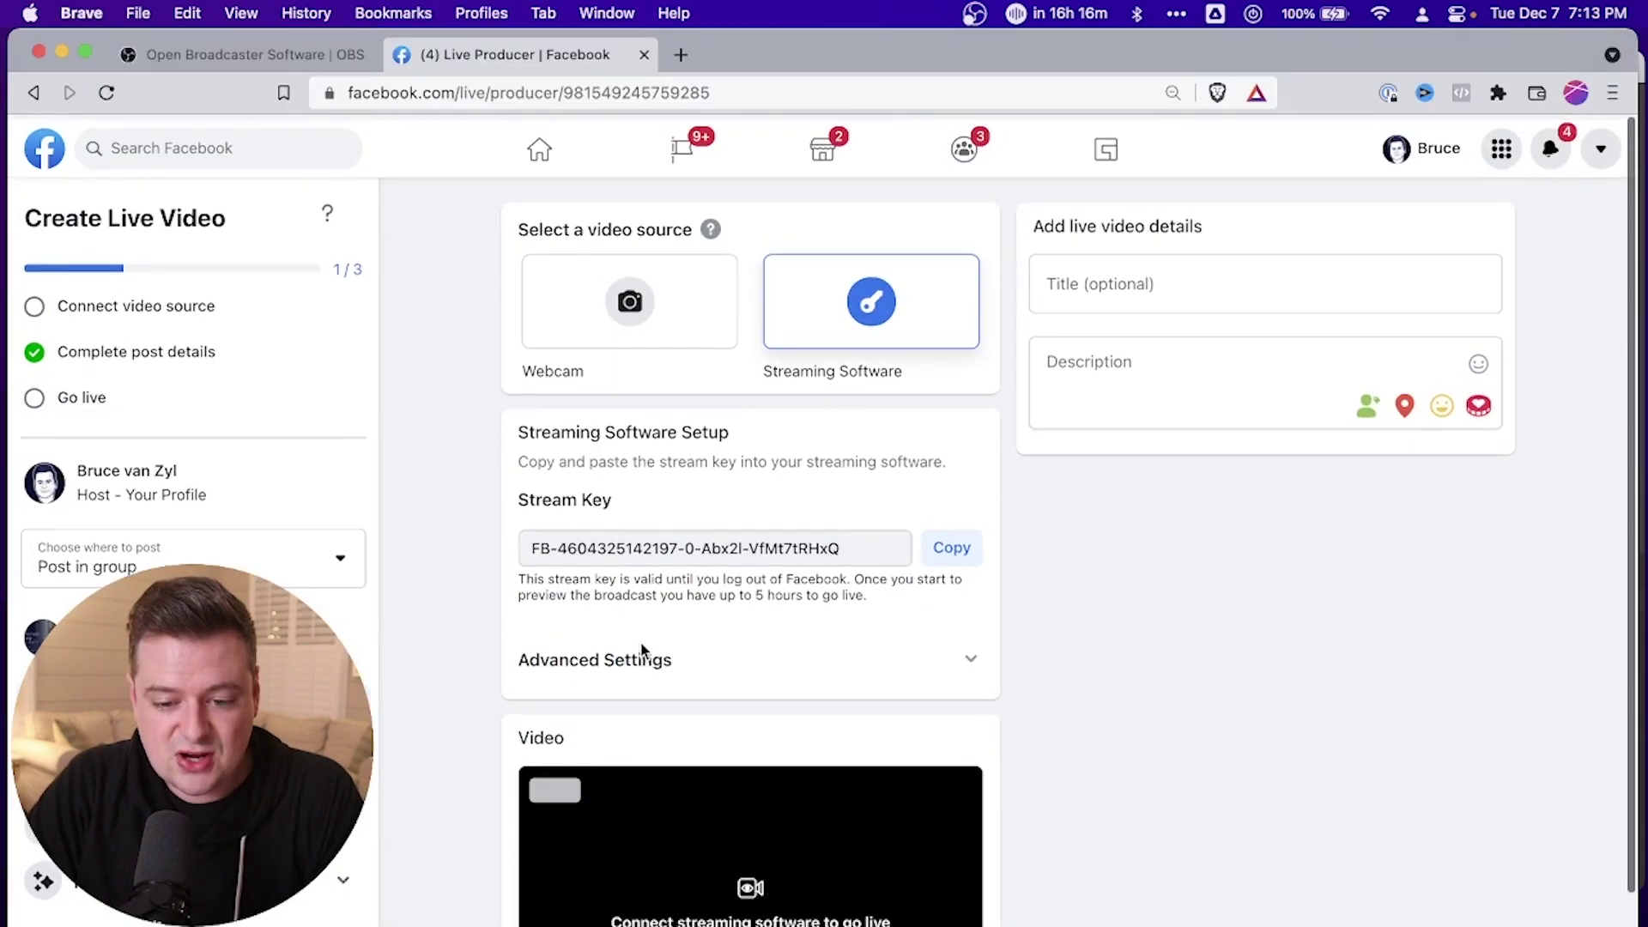
left_click(1112, 271)
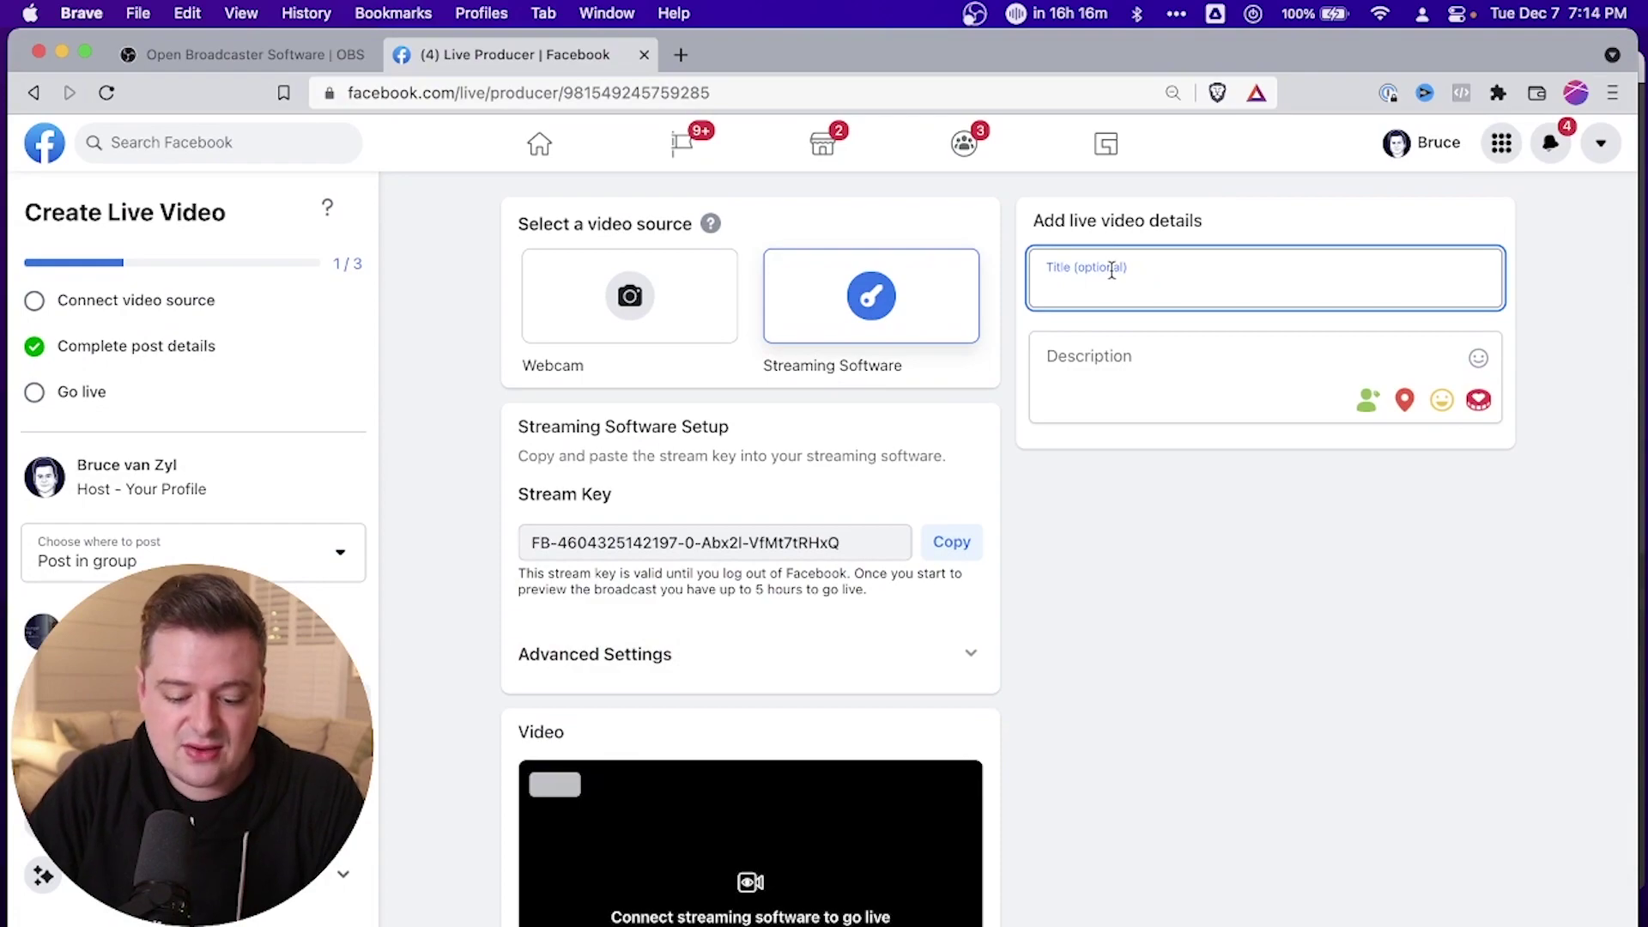
type("Test Live Stream")
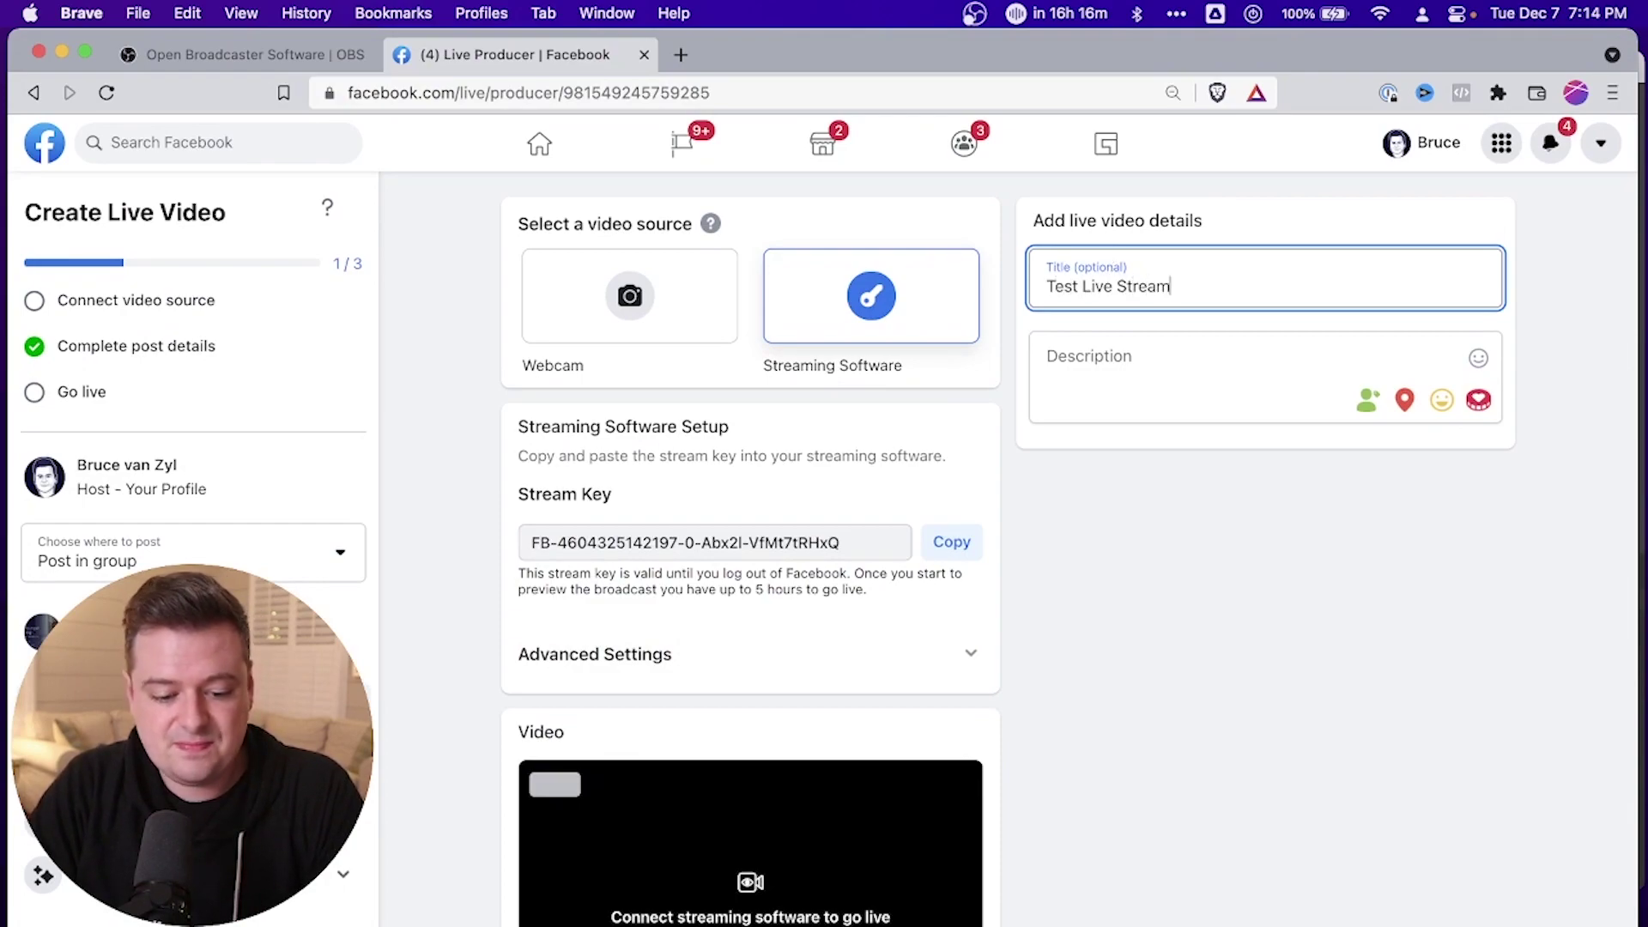
left_click(1125, 699)
Expand the Advanced Settings section and confirm OBS is connecting.
scroll(1133, 708, "down", 3)
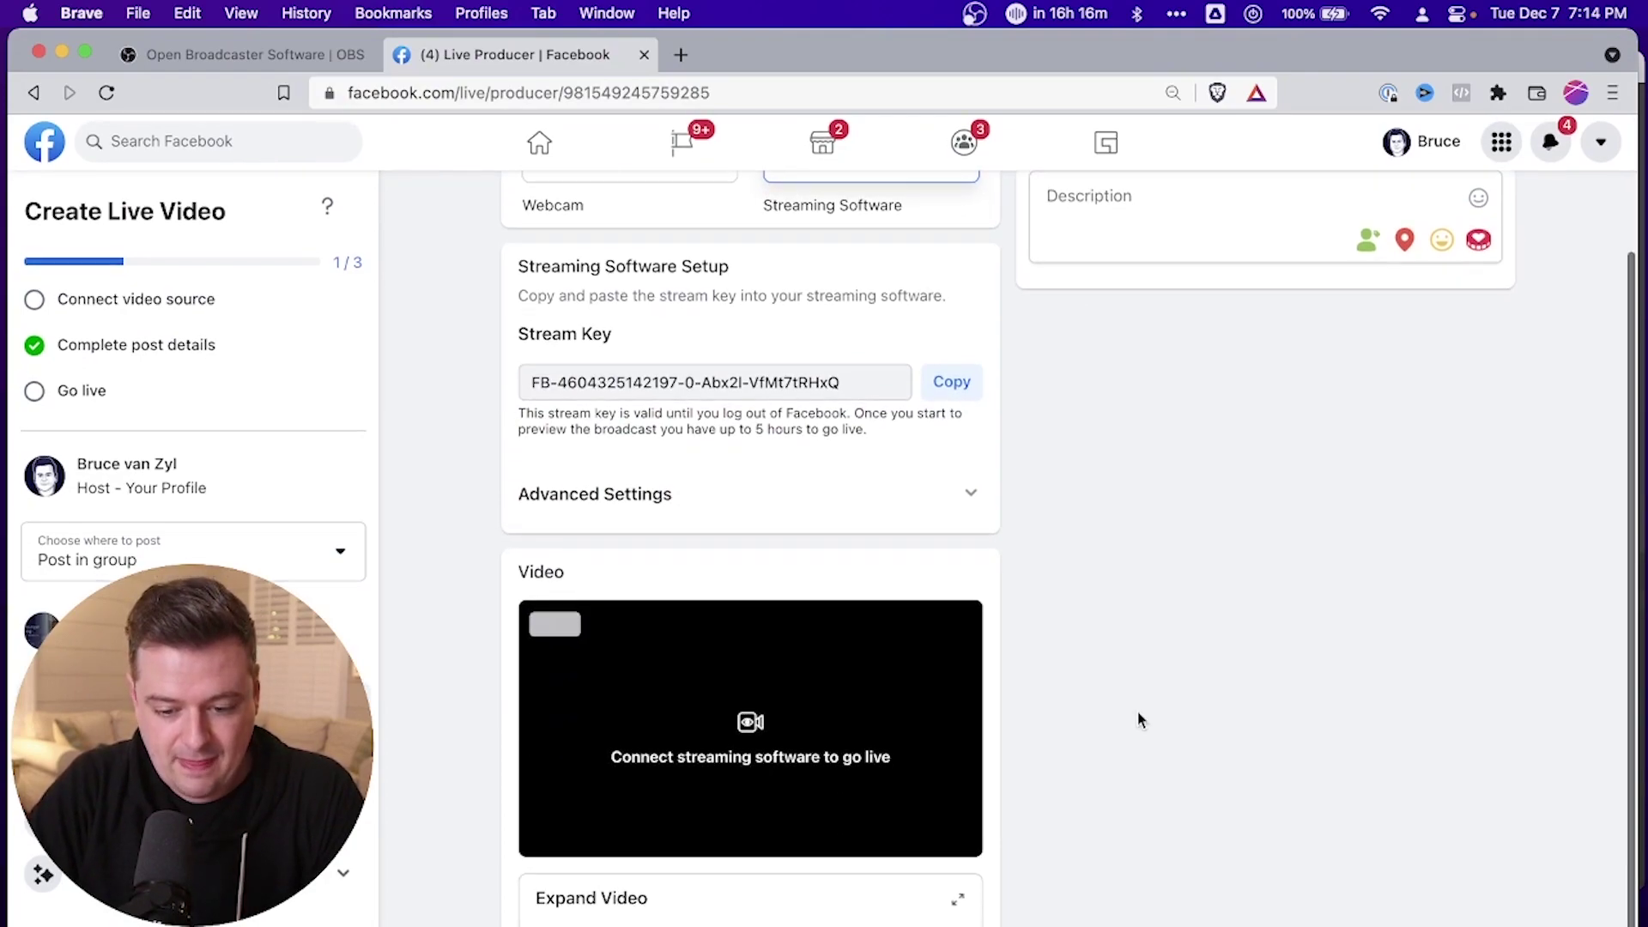
left_click(879, 513)
left_click(877, 511)
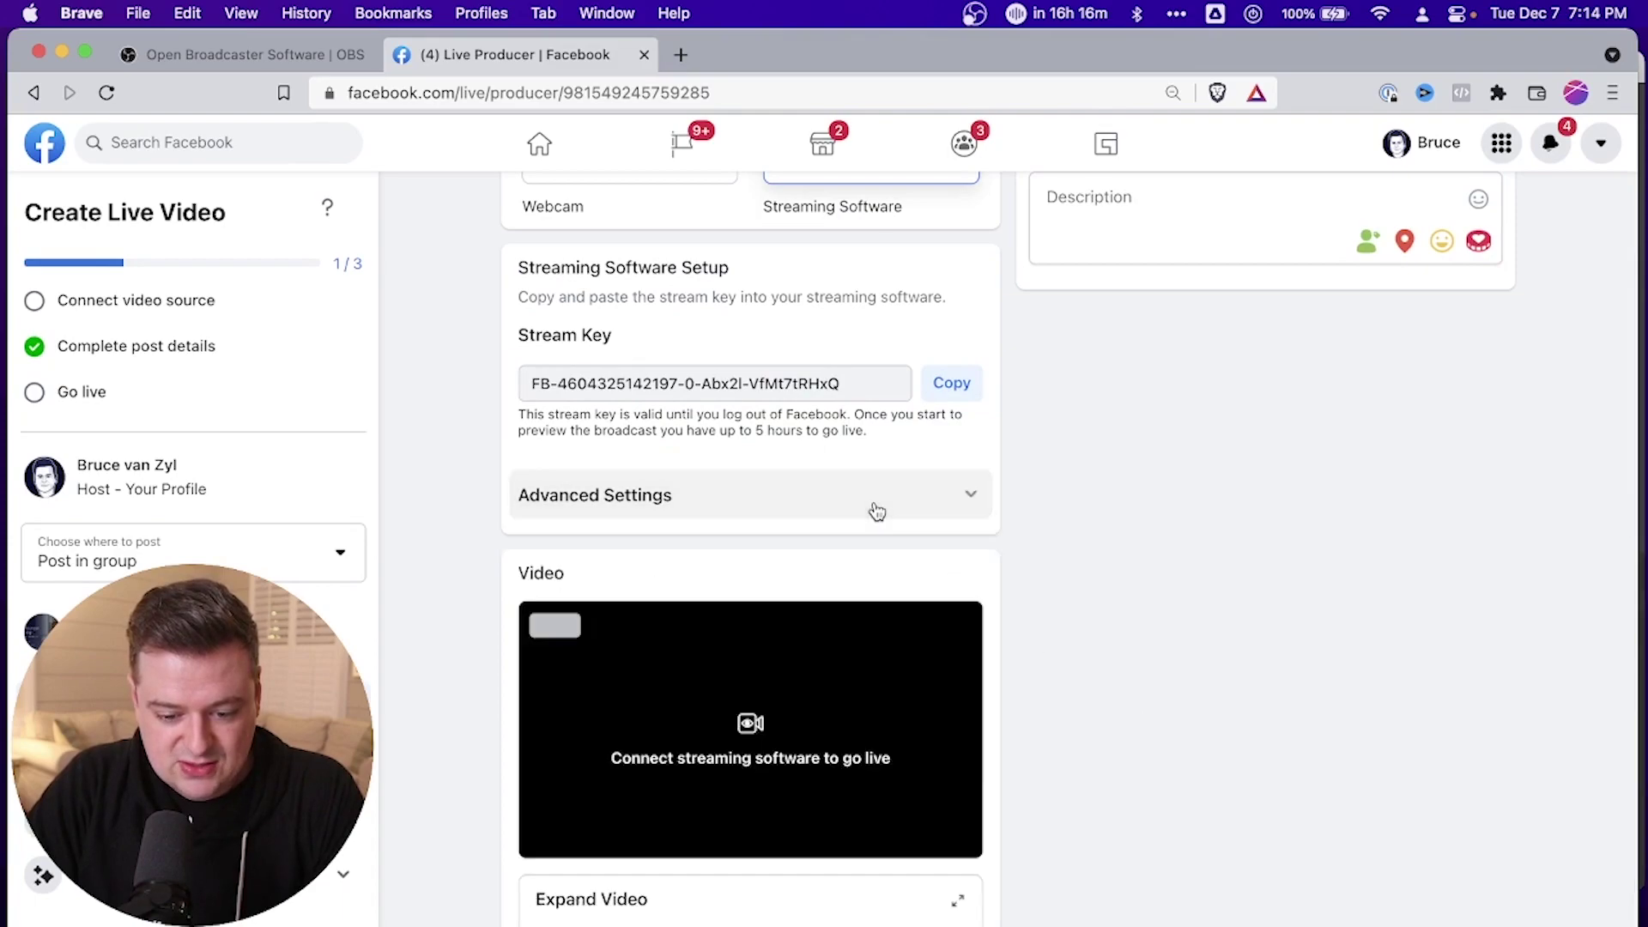
left_click(877, 511)
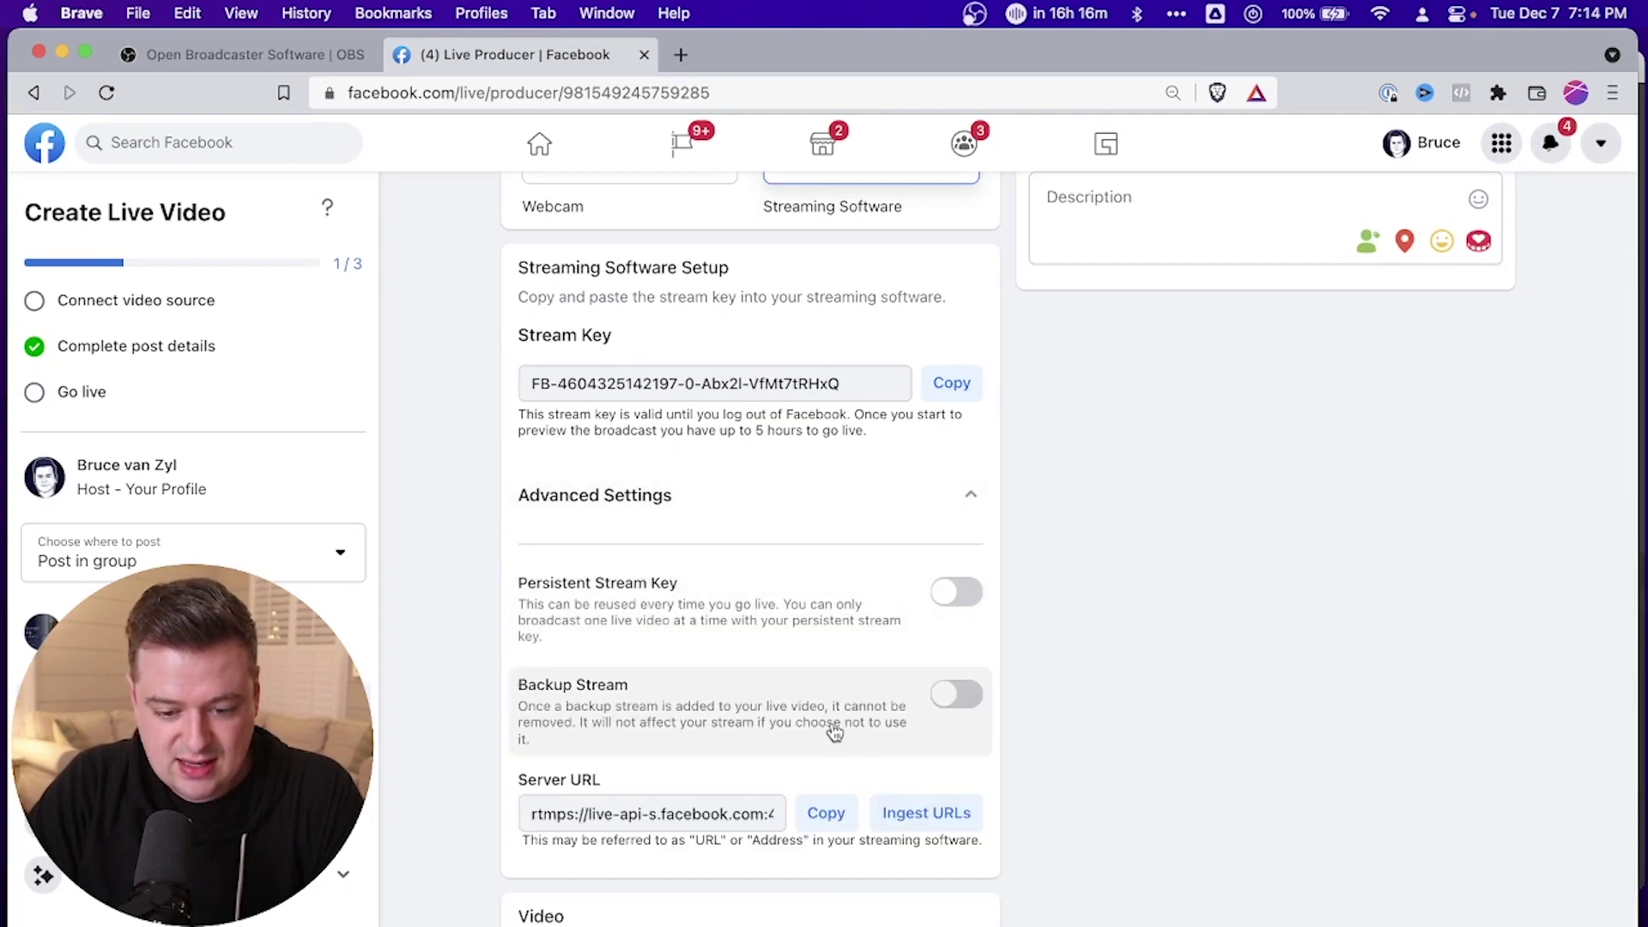
scroll(833, 731, "down", 5)
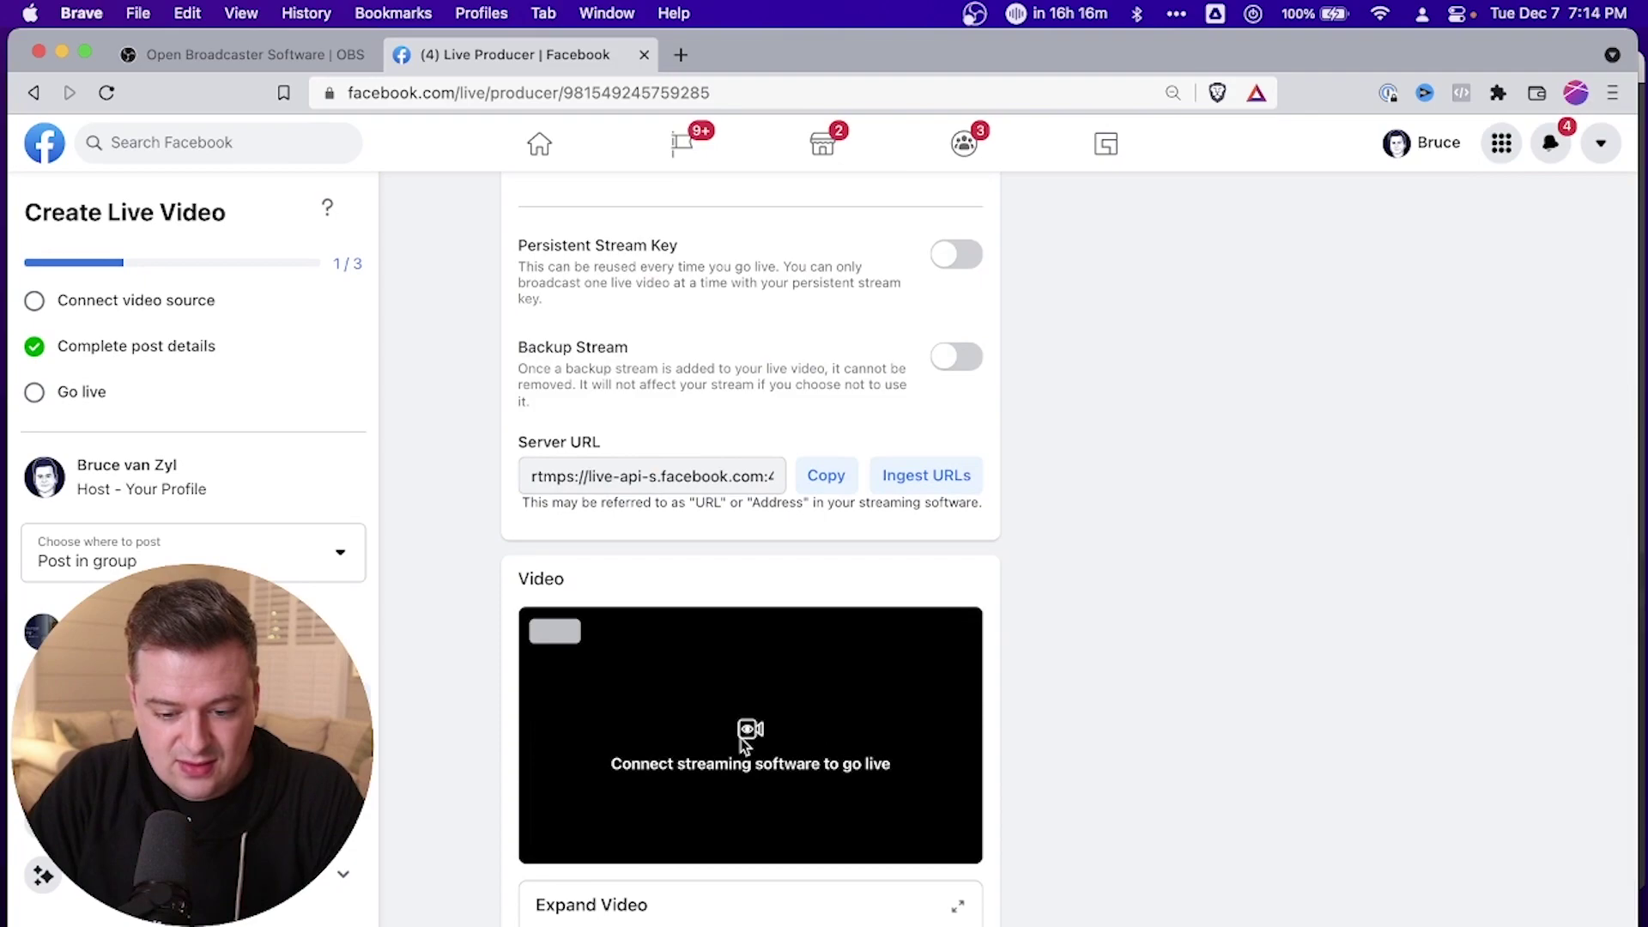
key("super+Tab")
left_click(1446, 629)
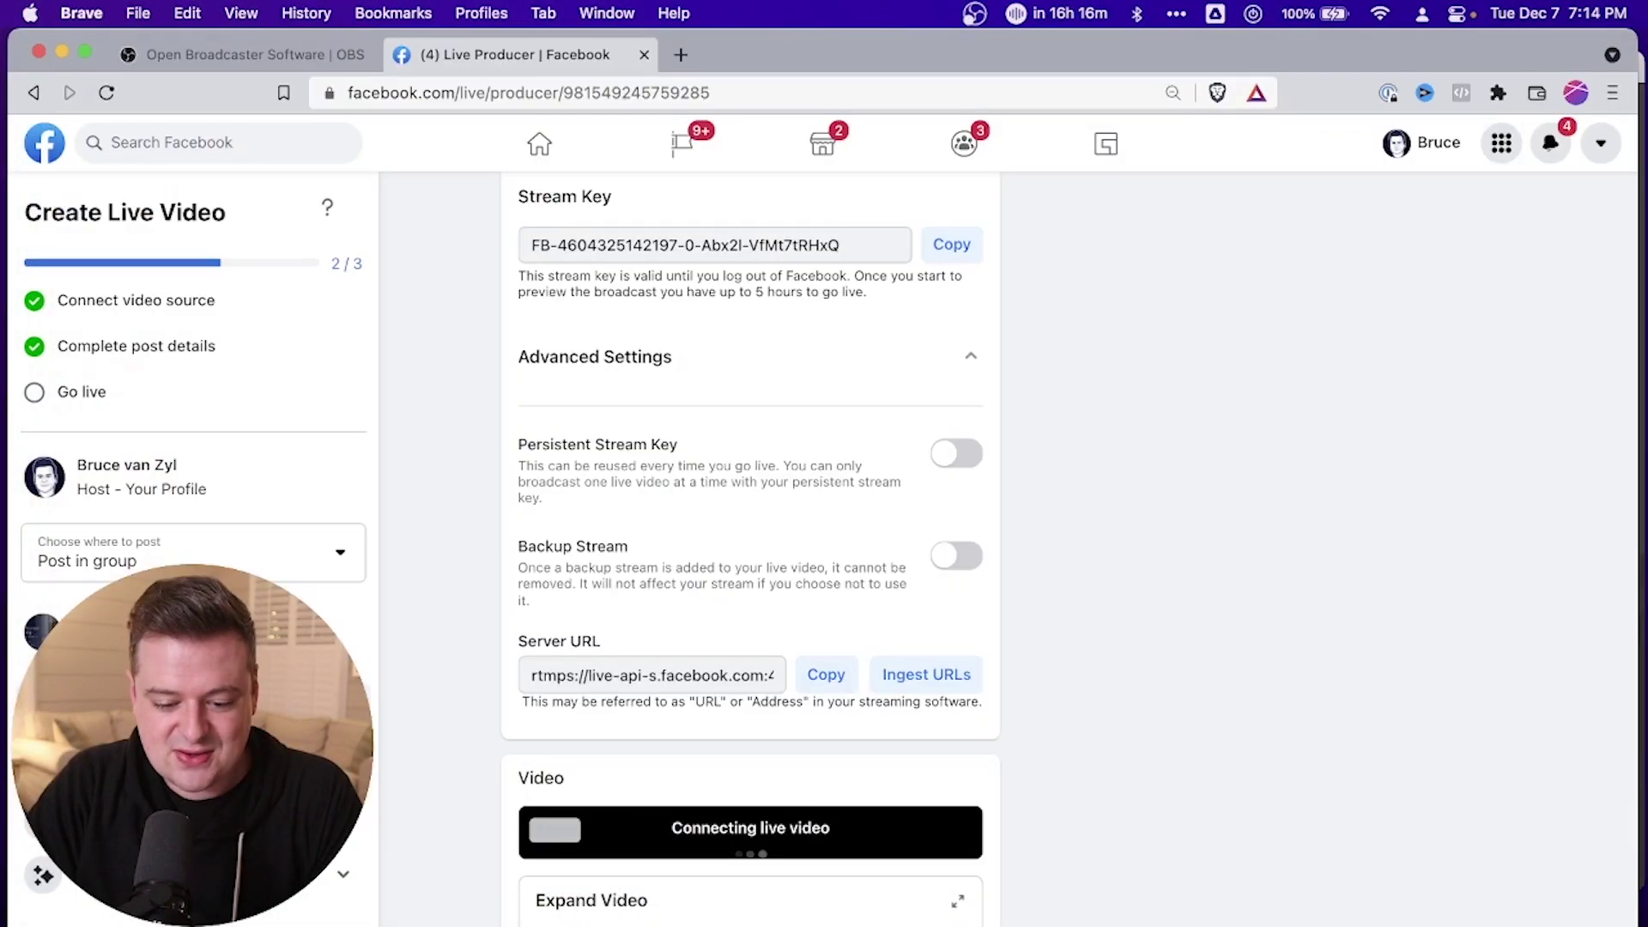
Scroll to the Live Producer video preview and confirm the OBS screen capture with camera overlay appears.
scroll(785, 830, "down", 3)
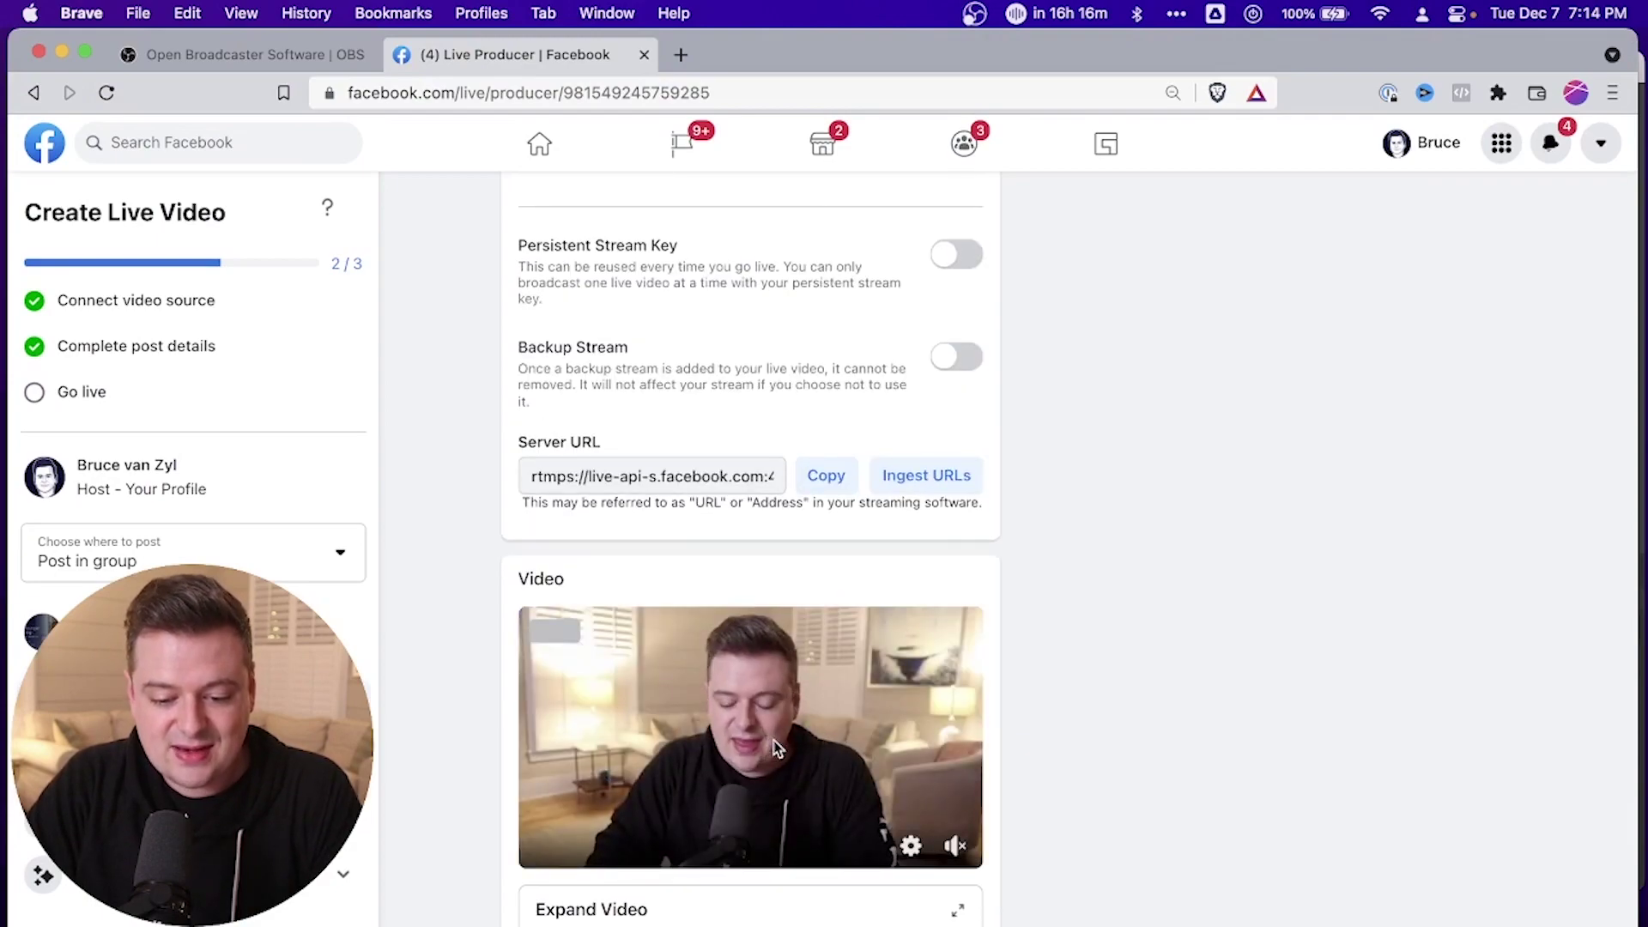
mouse_move(956, 850)
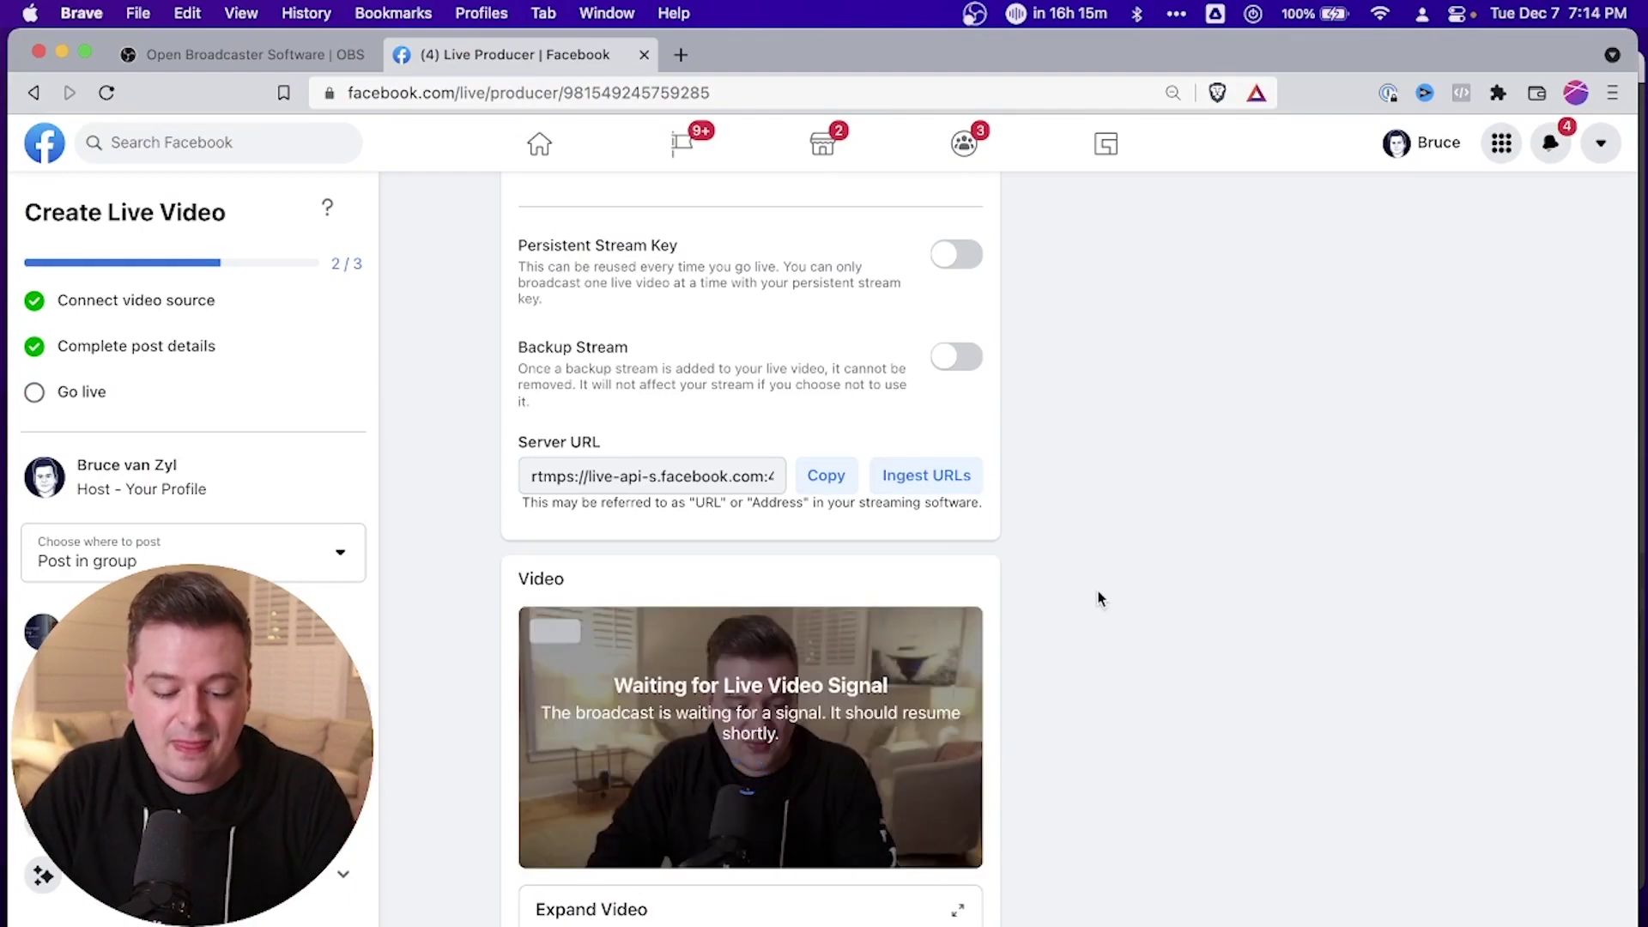
key("super+Tab")
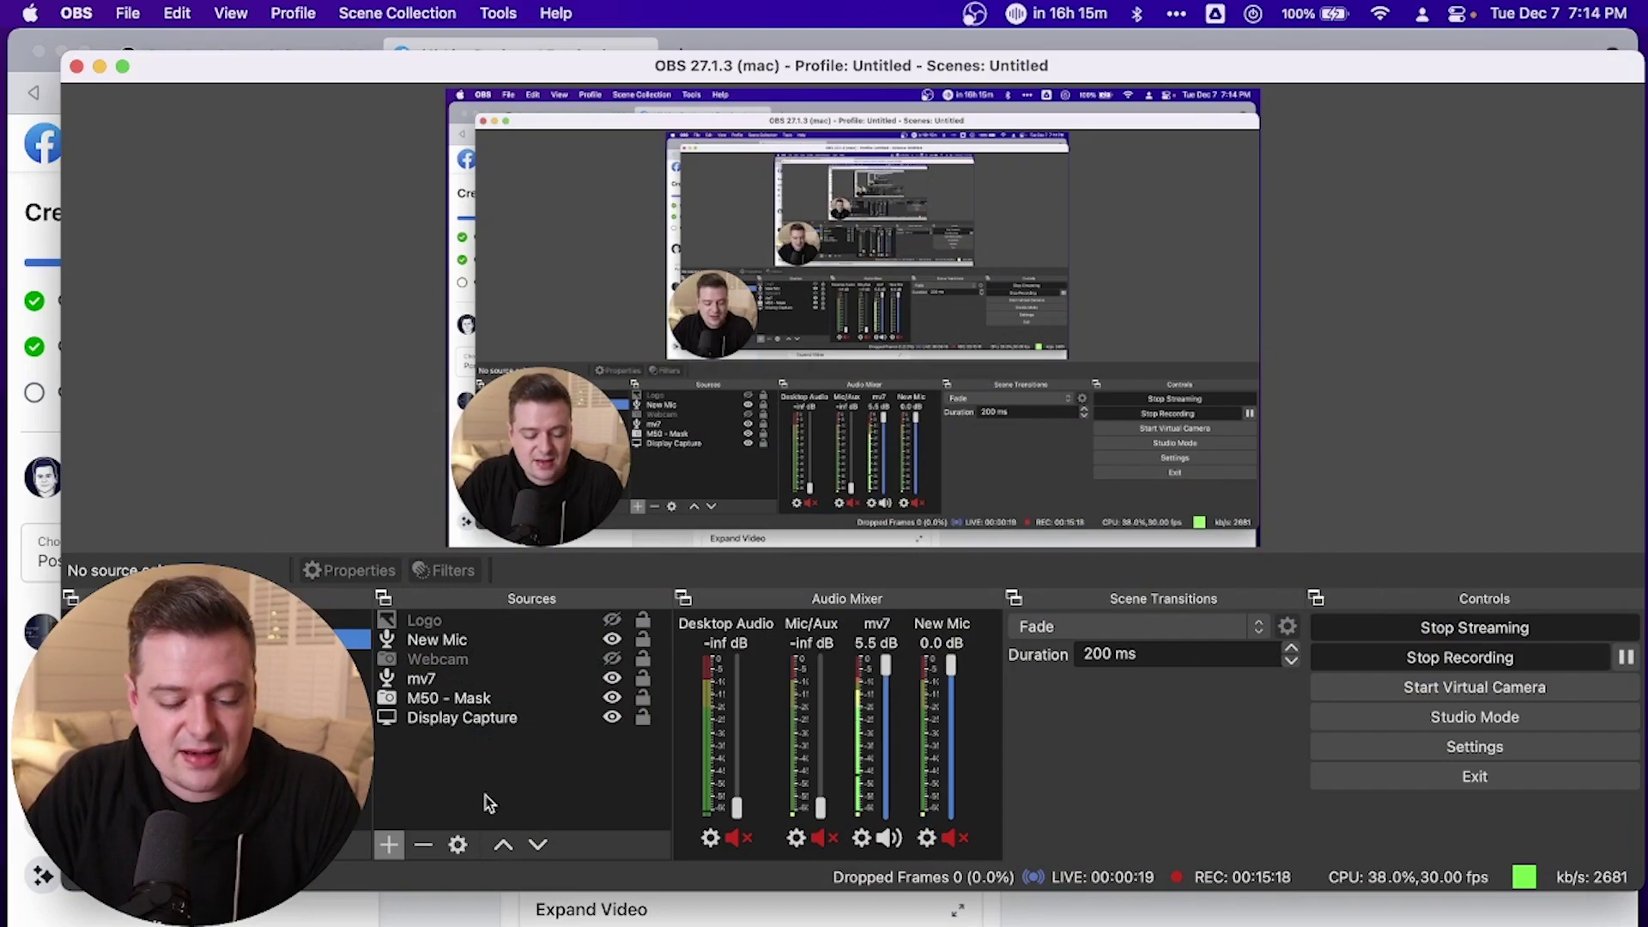
left_click(1127, 918)
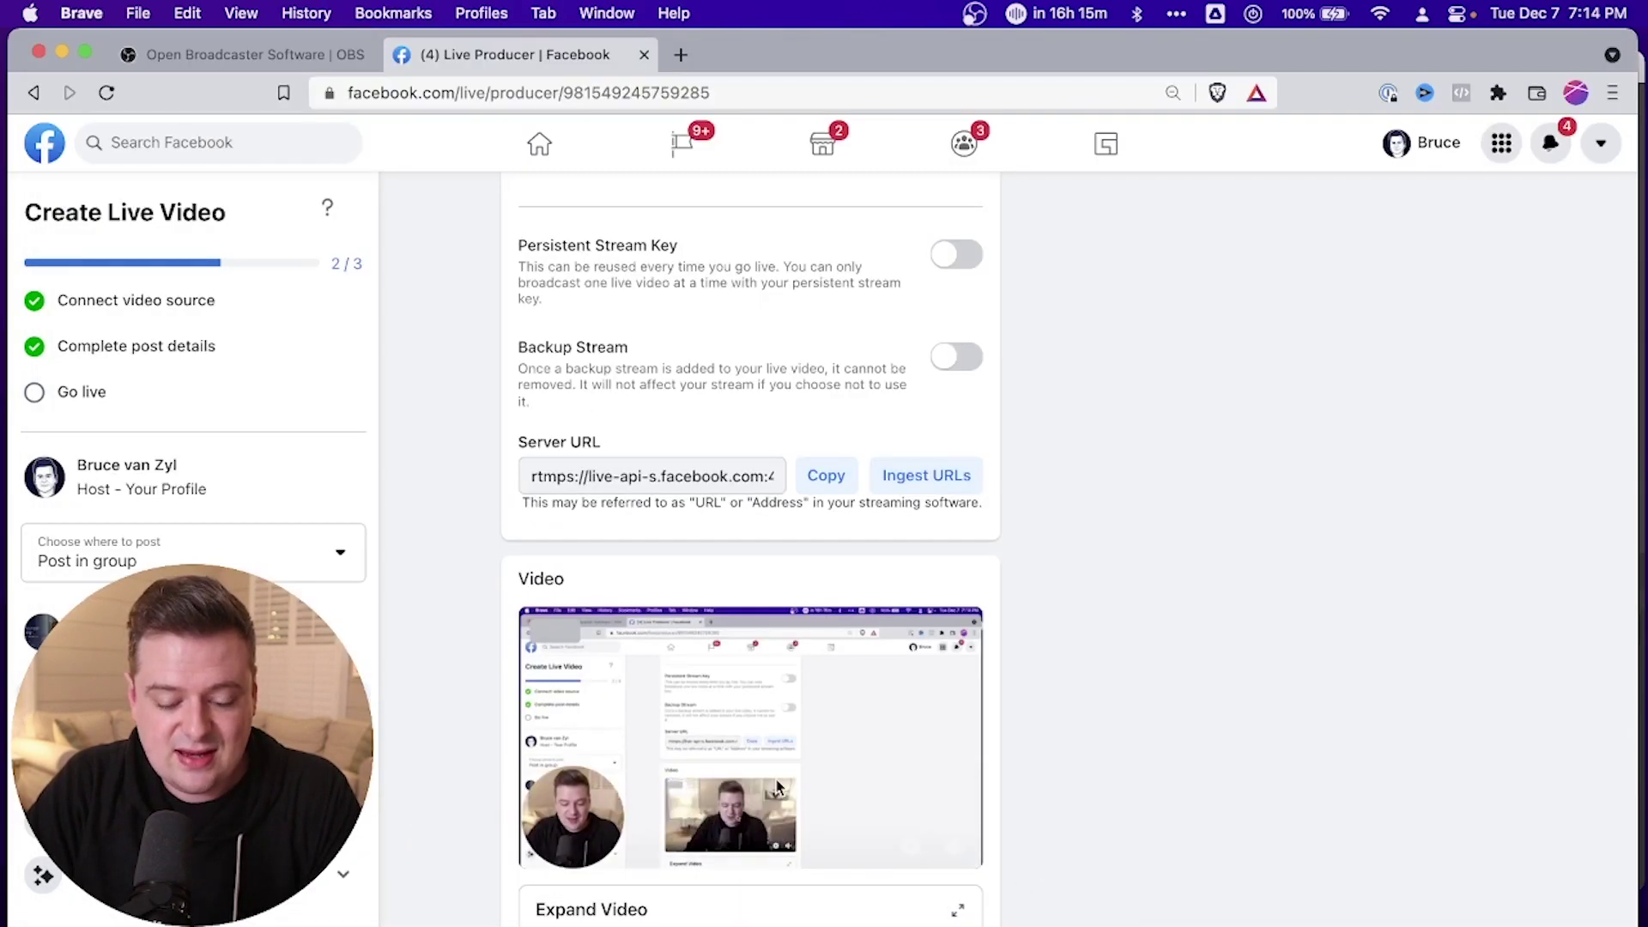